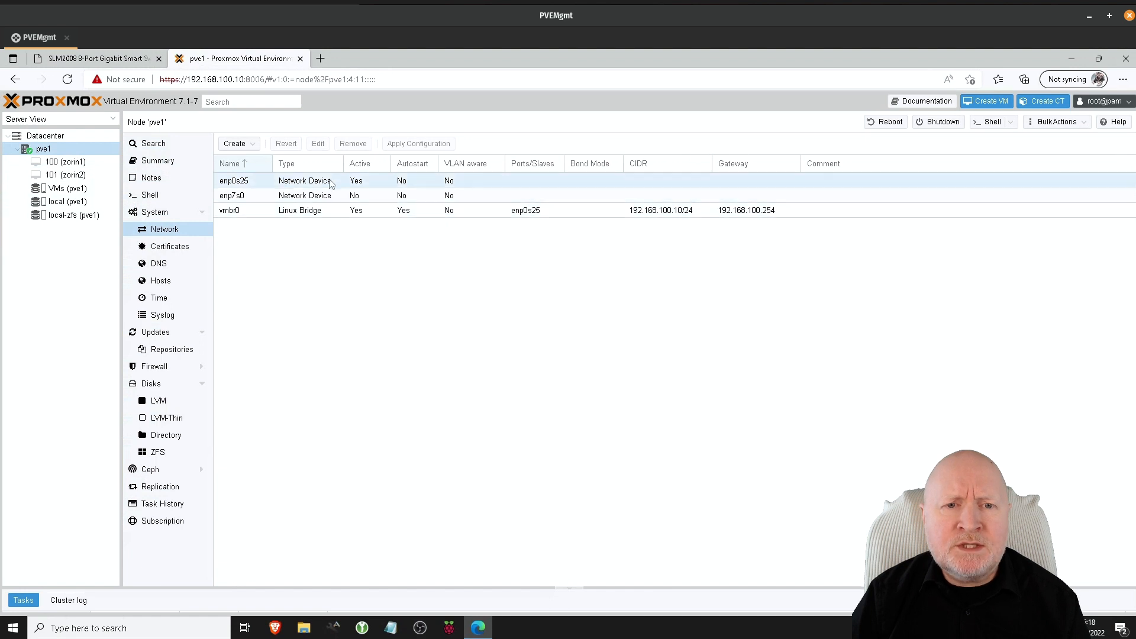
Step: Inspect the VLAN aware settings of enp0s25 and the vmbr0 Linux bridge
left_click(392, 290)
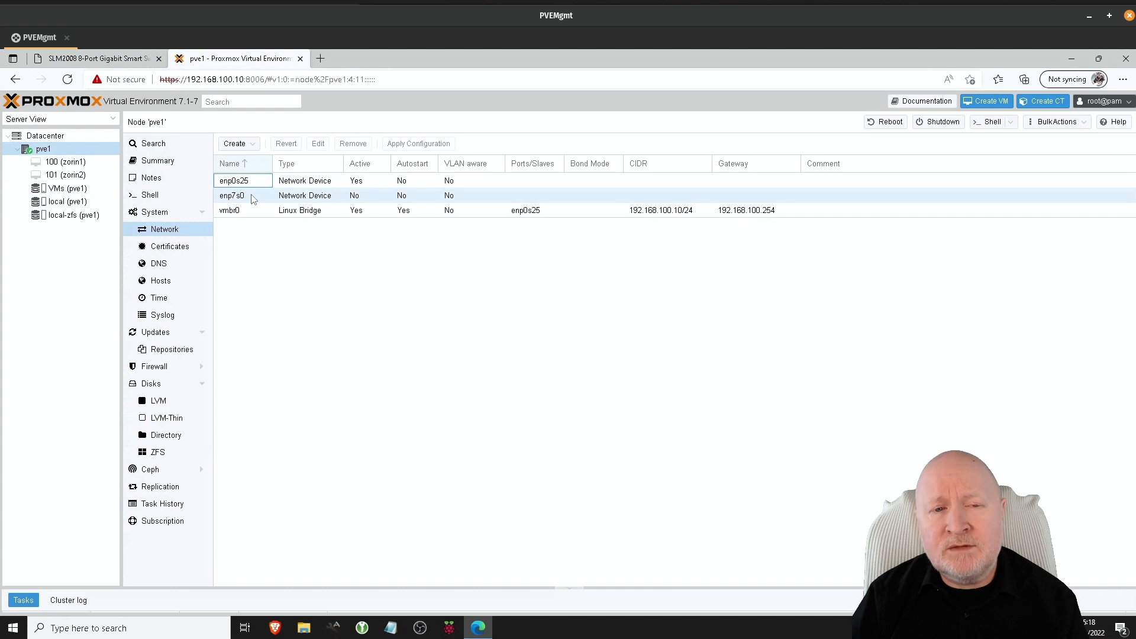
left_click(424, 284)
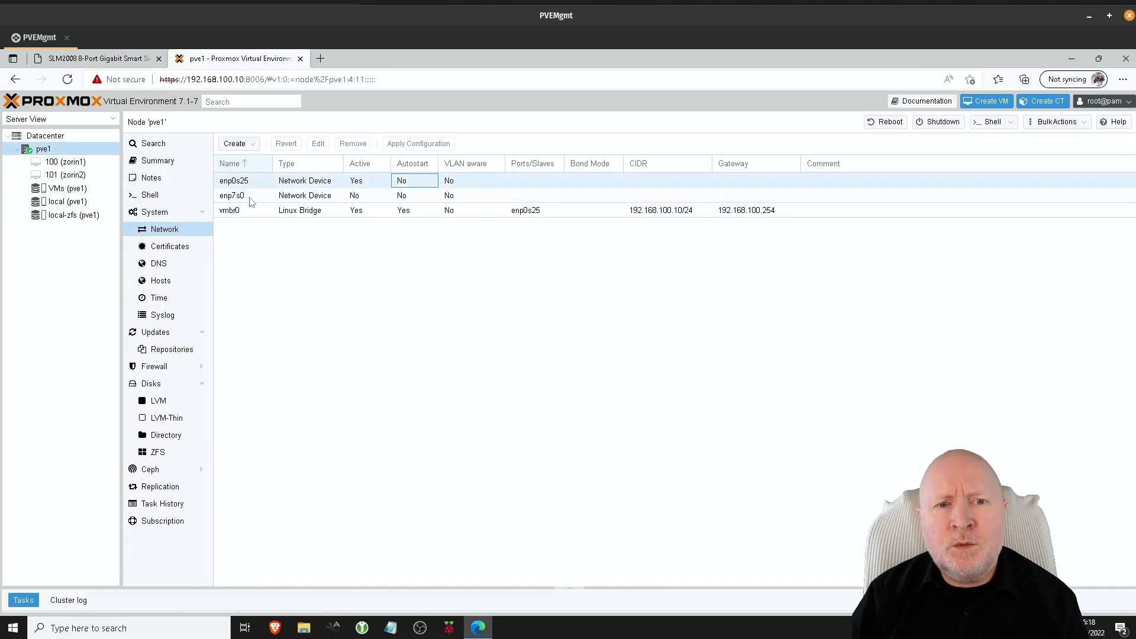
left_click(479, 324)
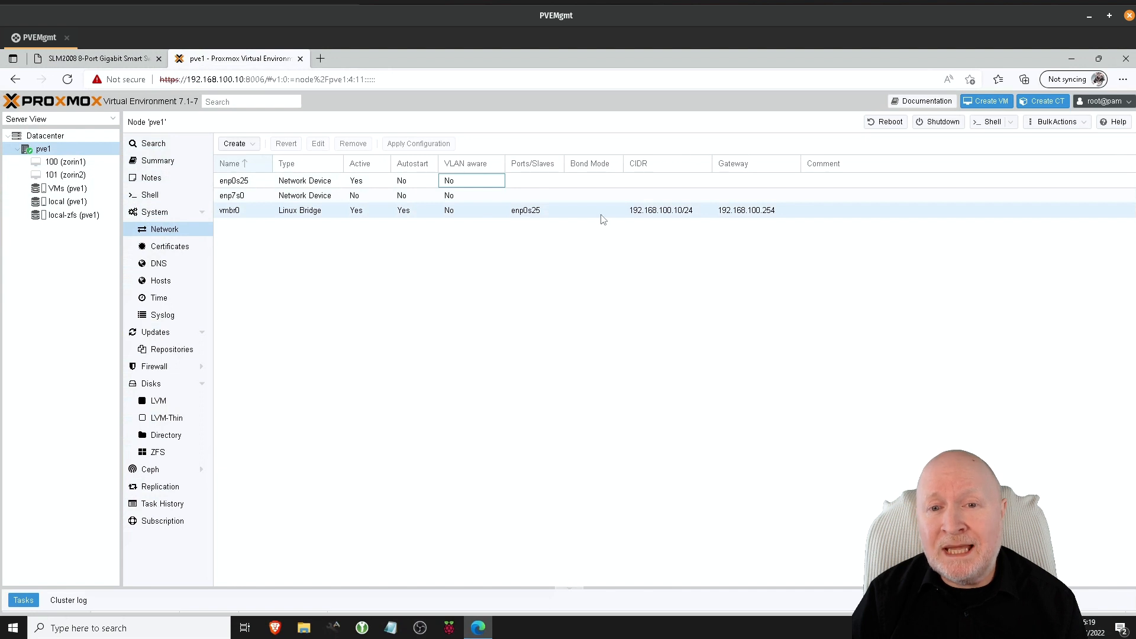
left_click(562, 244)
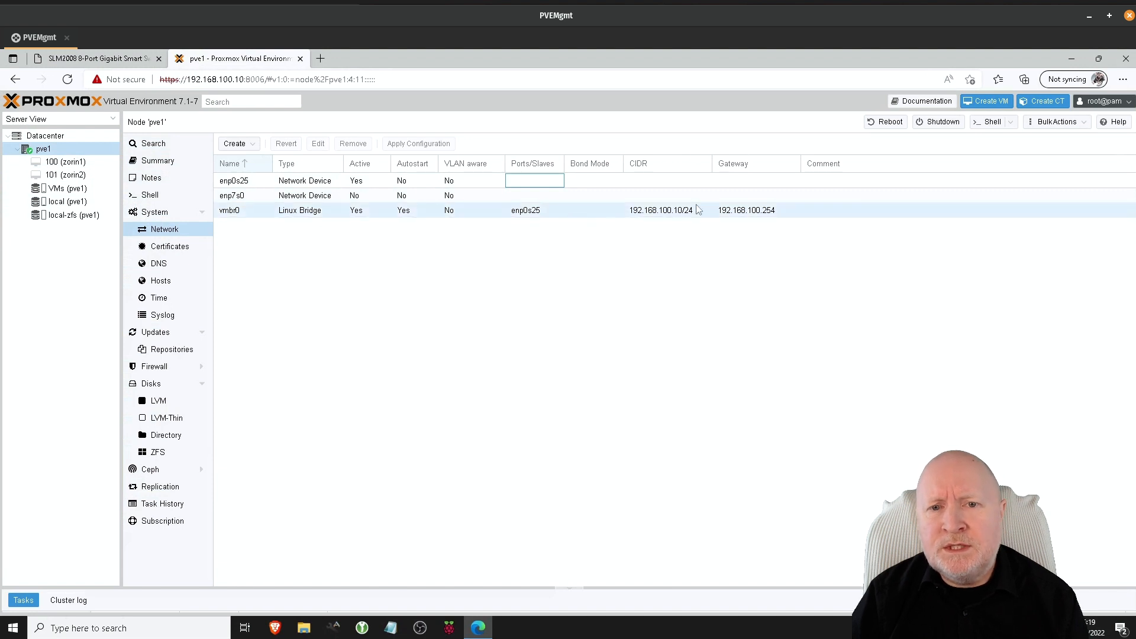
left_click(432, 294)
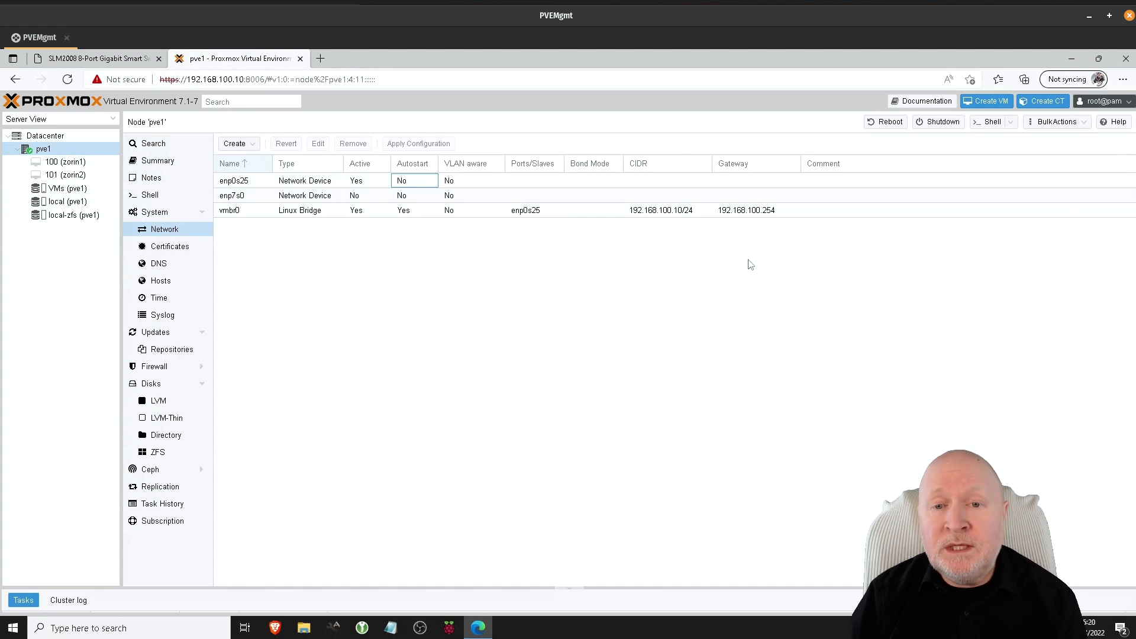
left_click(474, 263)
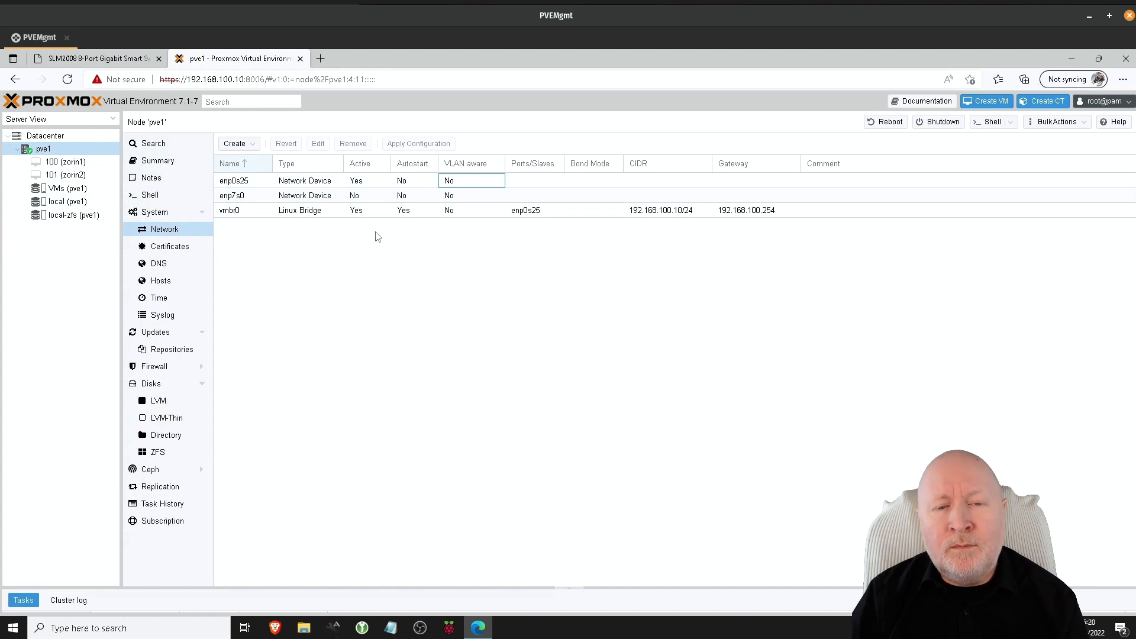
left_click(339, 217)
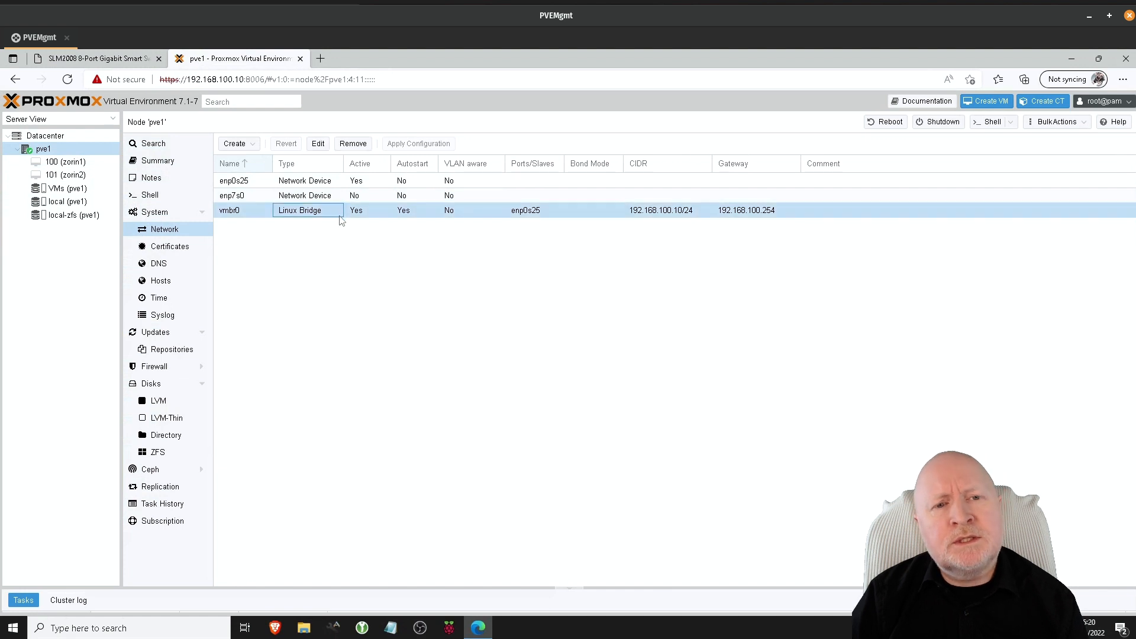
left_click(458, 211)
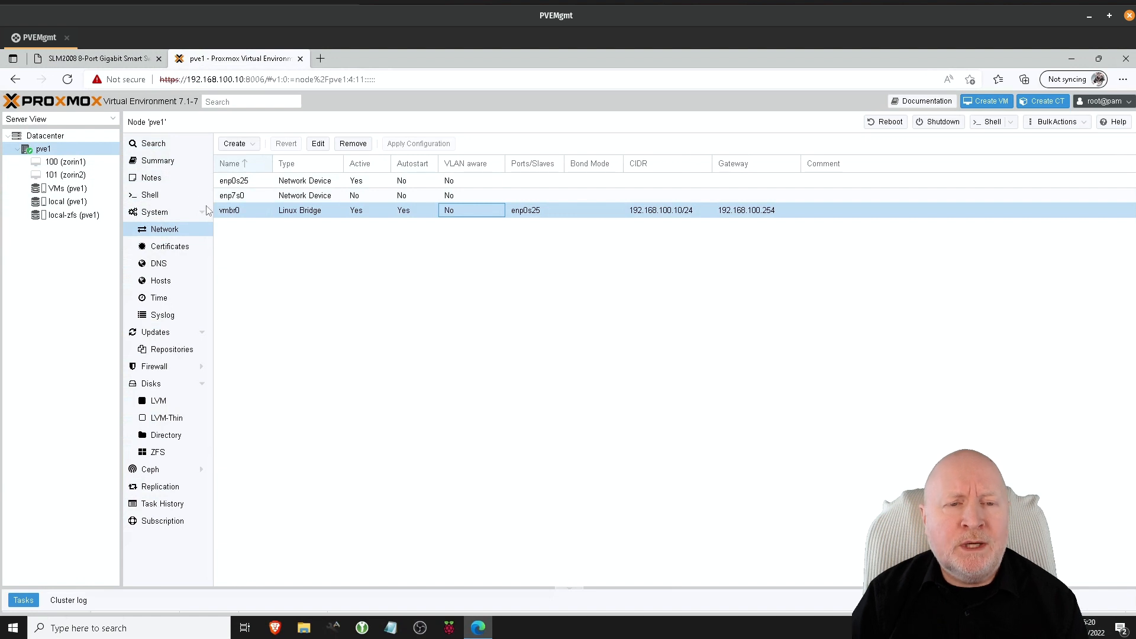
left_click(389, 298)
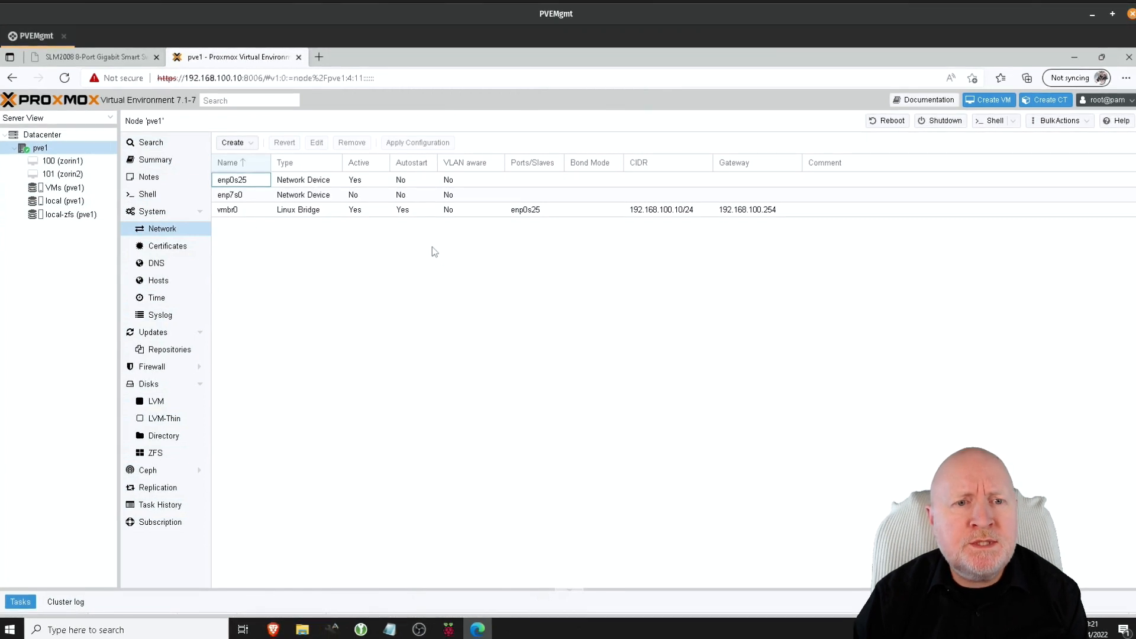
Step: Open the node's Shell and change into the /etc/network directory
left_click(156, 197)
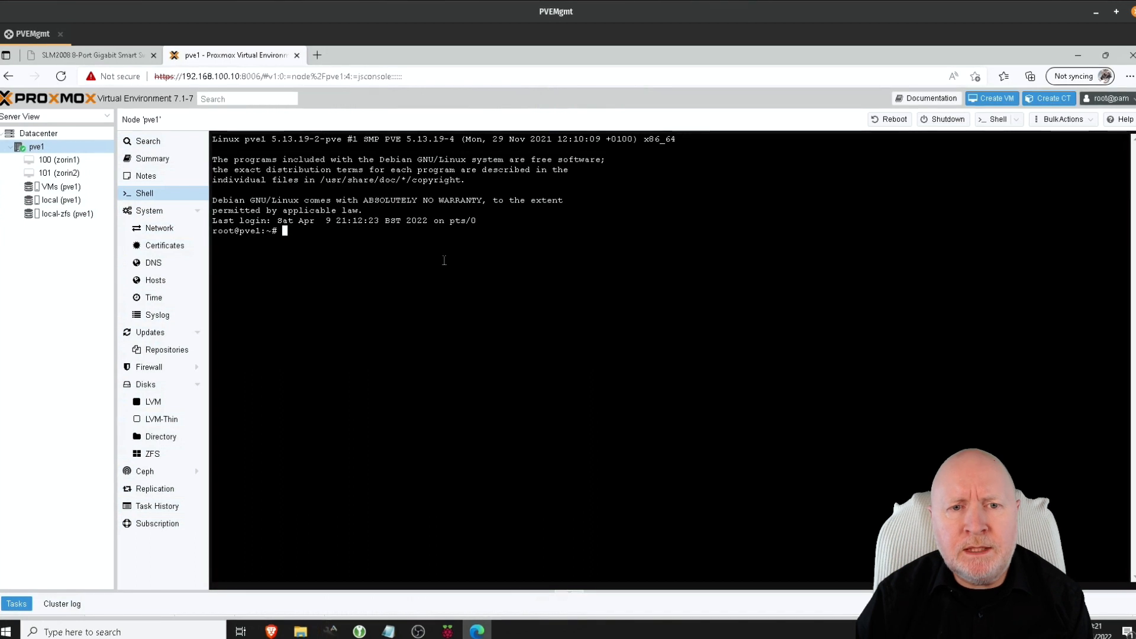
type("cd ")
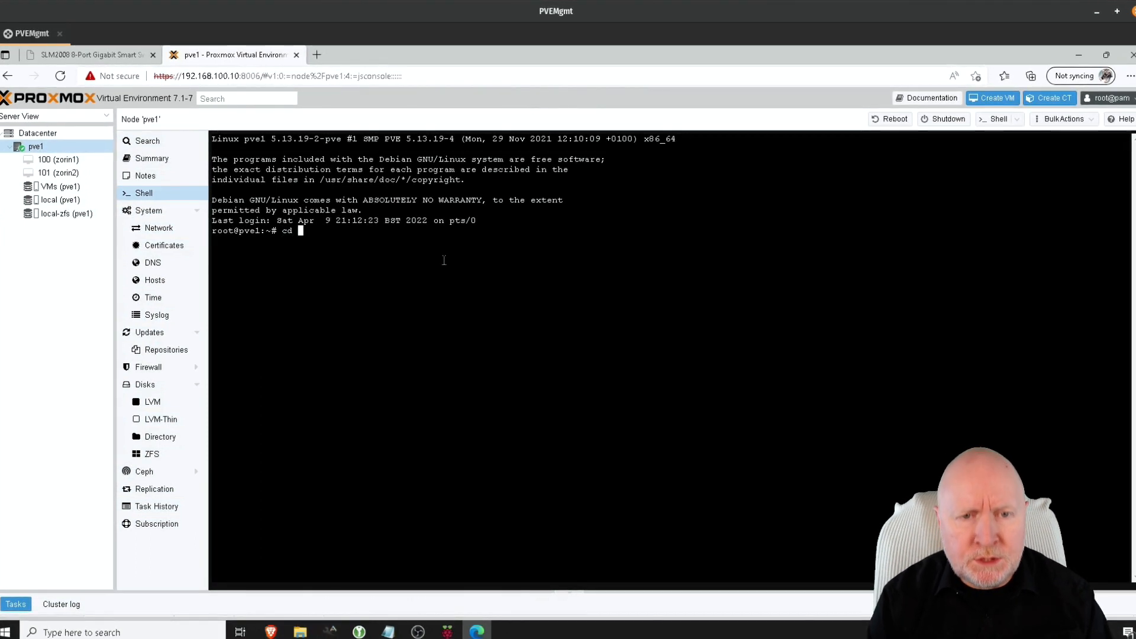
type("/e")
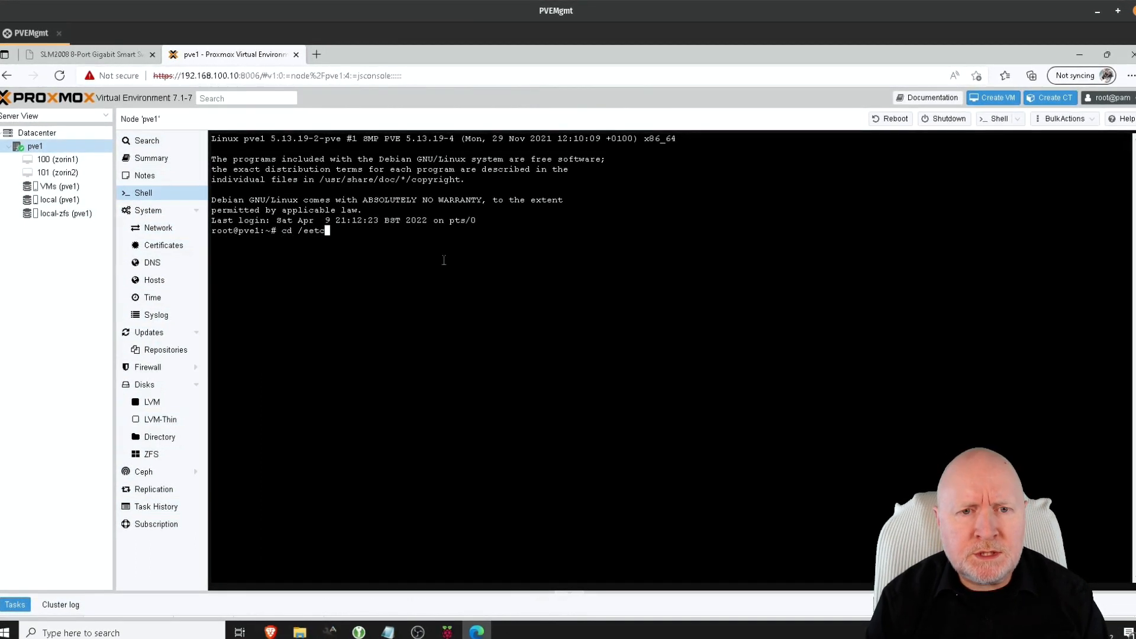
type("tc/net")
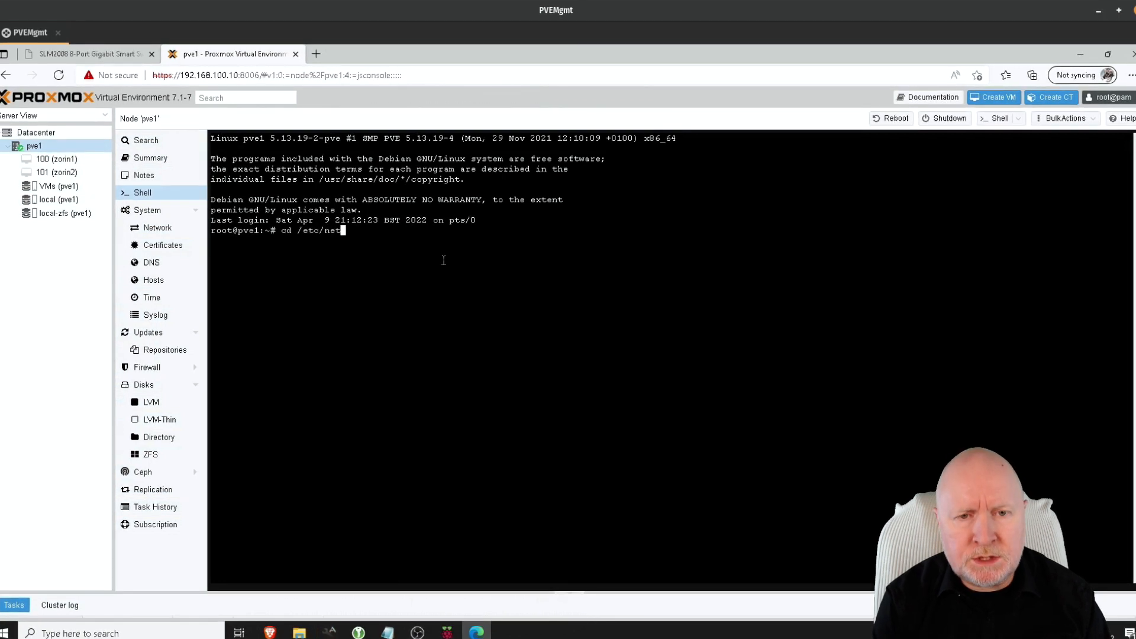
key("Tab")
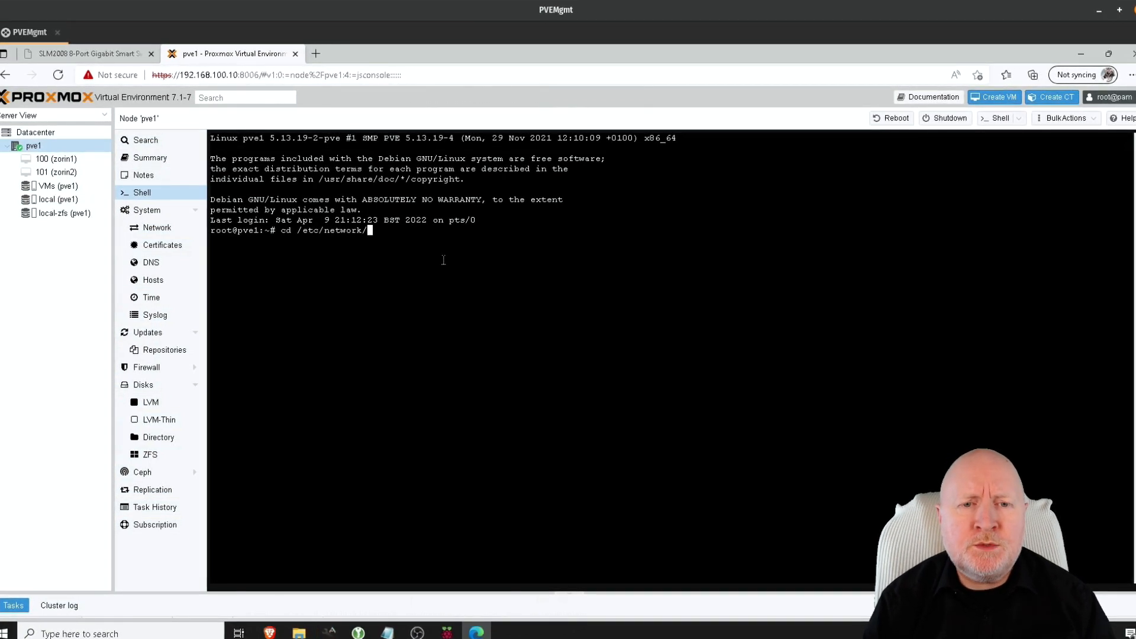
key("Return")
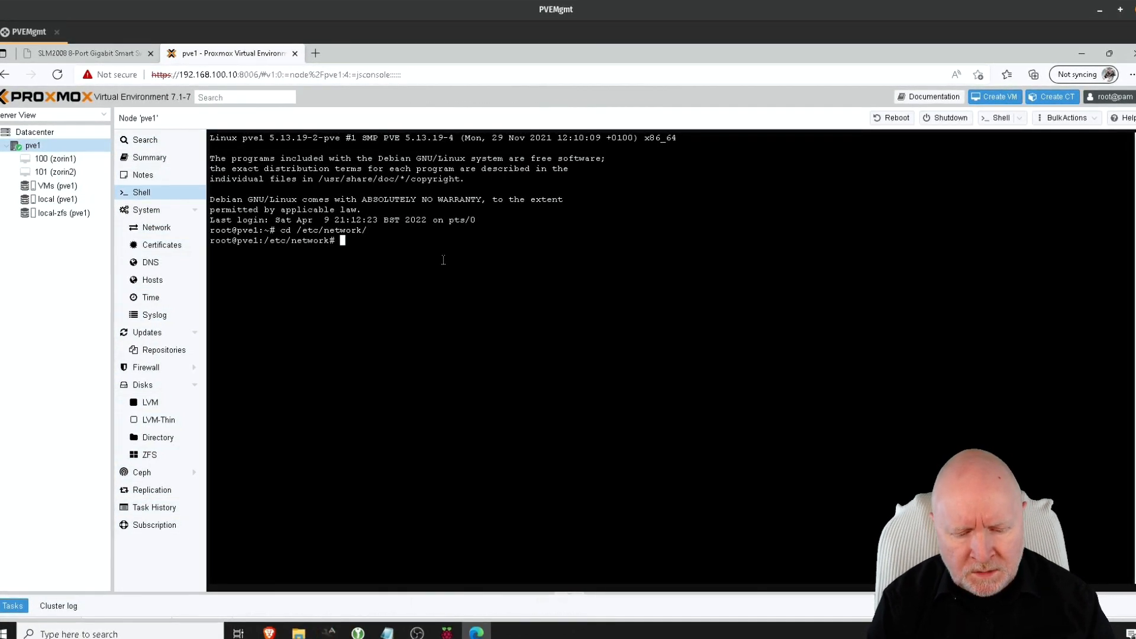
Step: Copy interfaces to interfaces.bak and prepare the nano interfaces command
type("cp inter")
key("Tab")
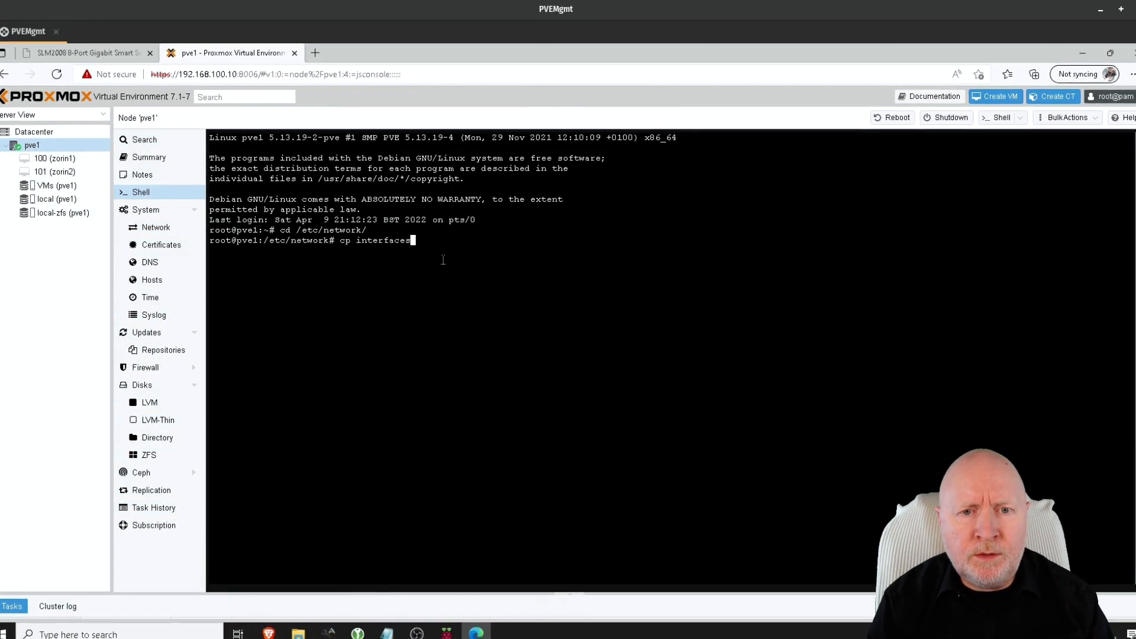
type("inte")
key("Tab")
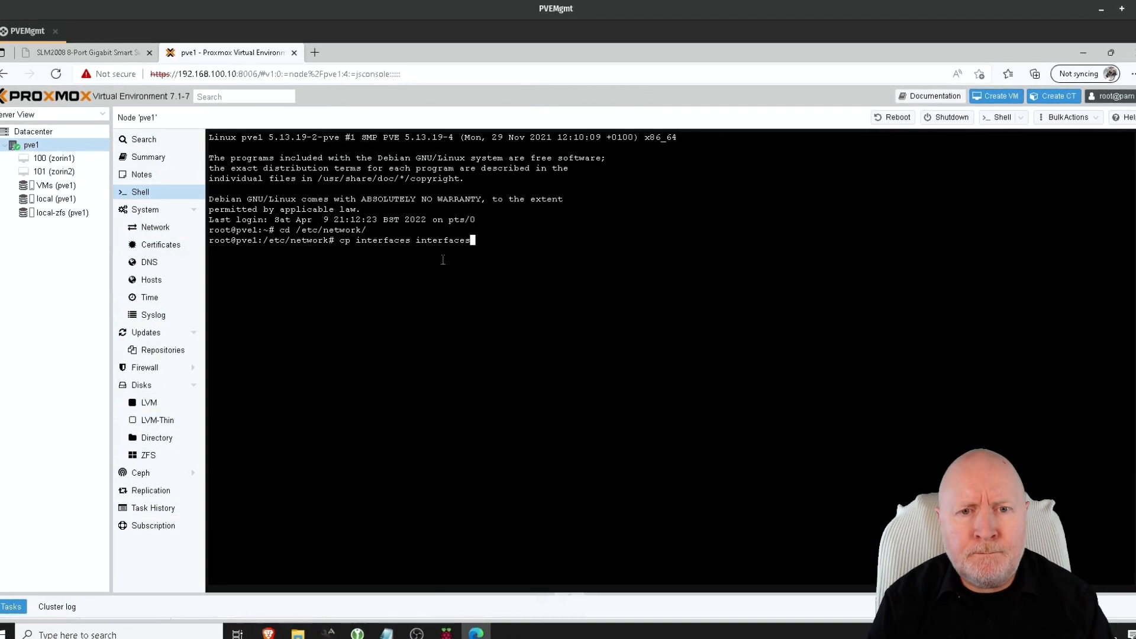
type(".bak")
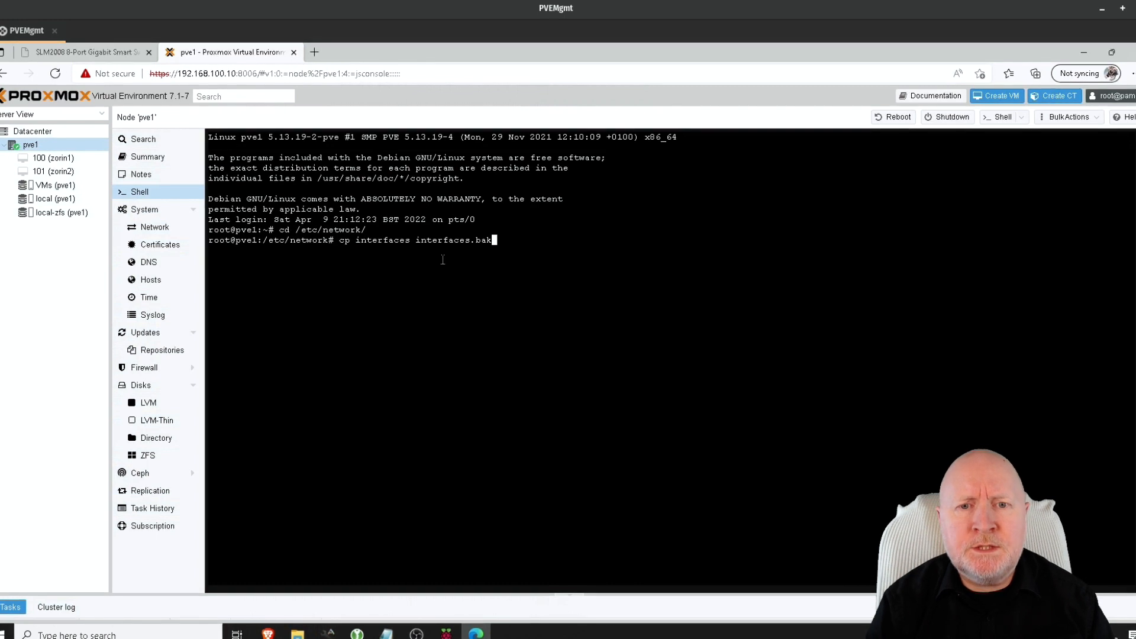
key("Return")
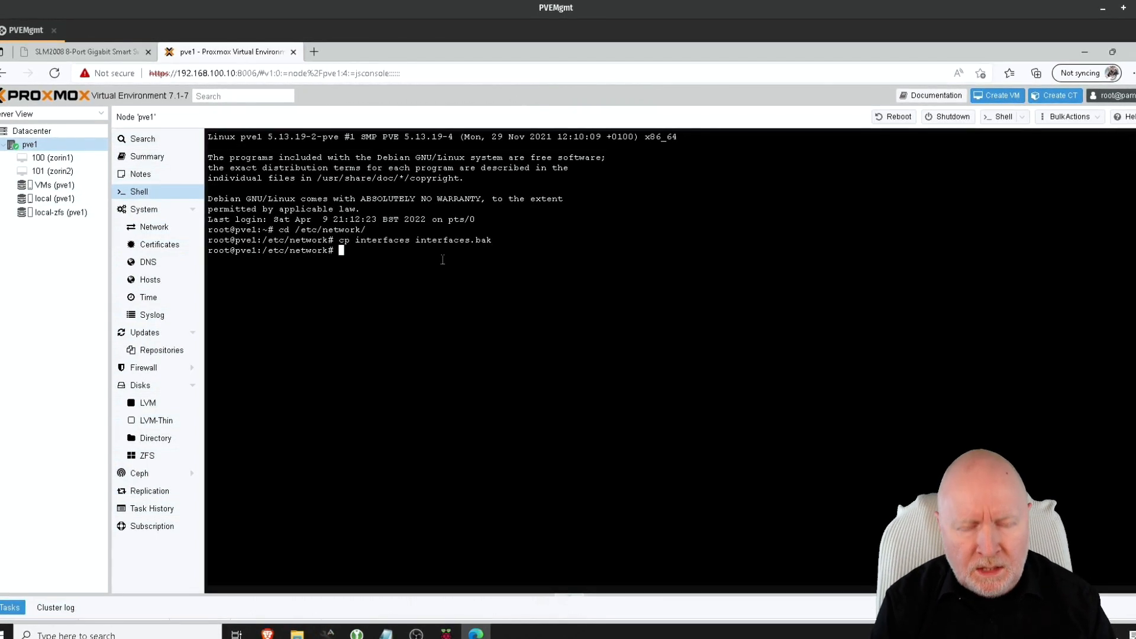
type("nano inter")
key("Tab")
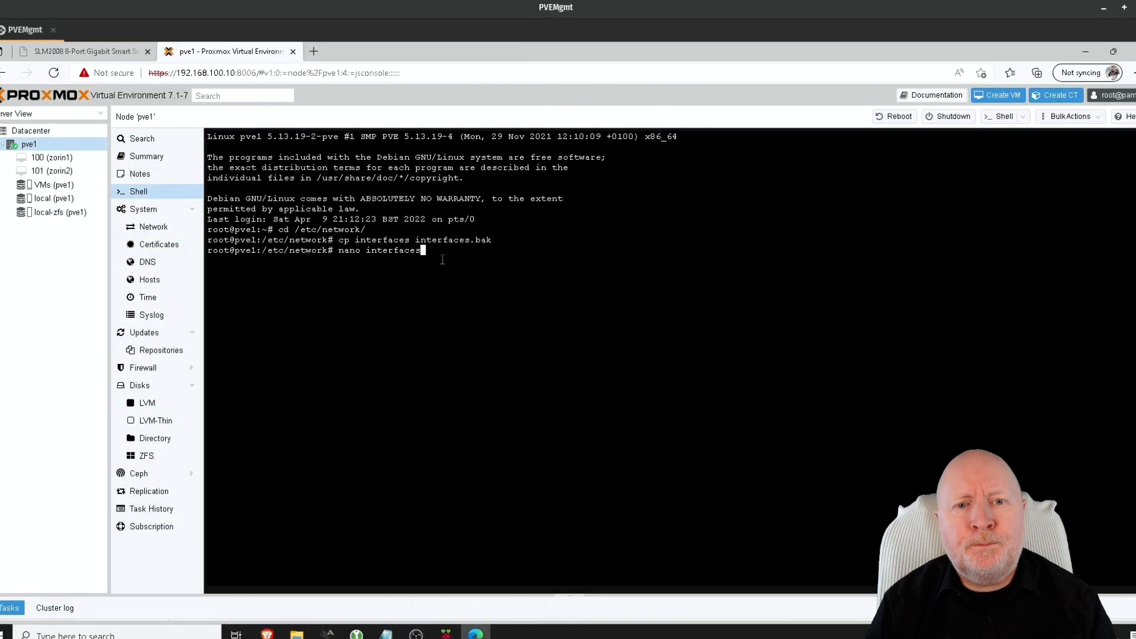
Step: Open interfaces in nano and insert blank lines below the enp0s25 entry
key("Return")
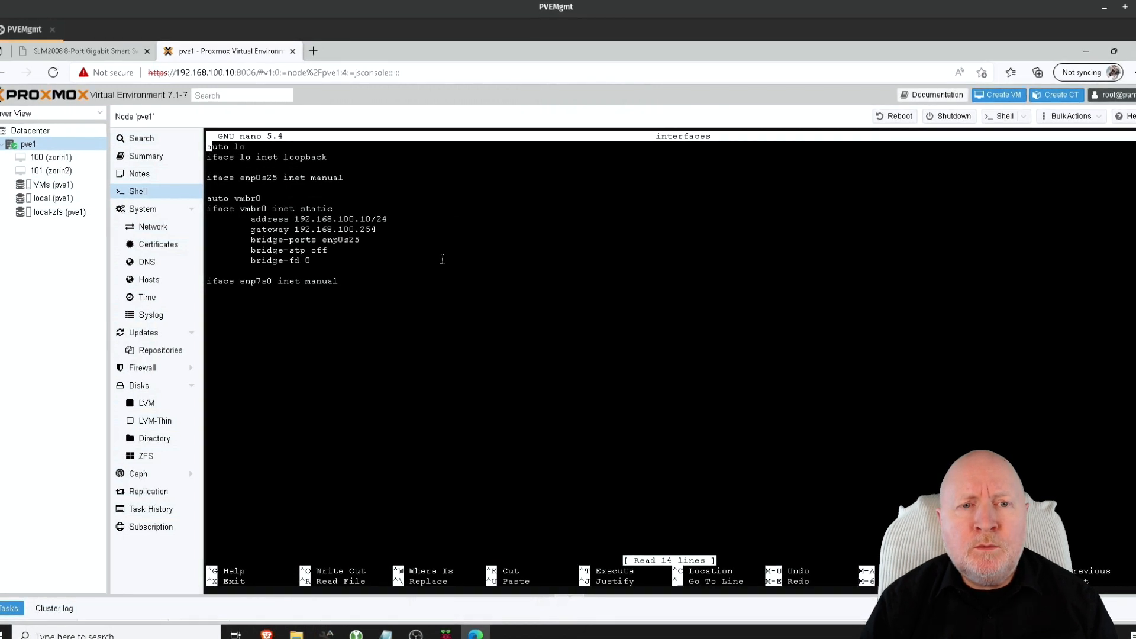
key("Down")
key("Down")
key("Down")
key("Down")
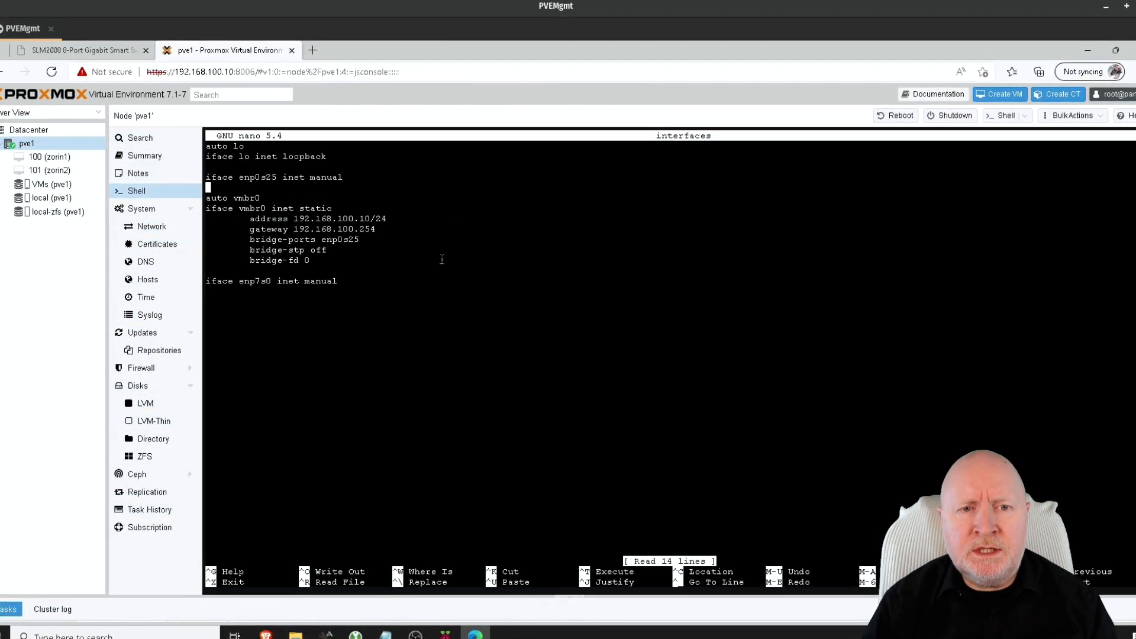
key("Down")
key("Down")
key("Down")
key("Down")
key("Down")
key("Down")
key("Down")
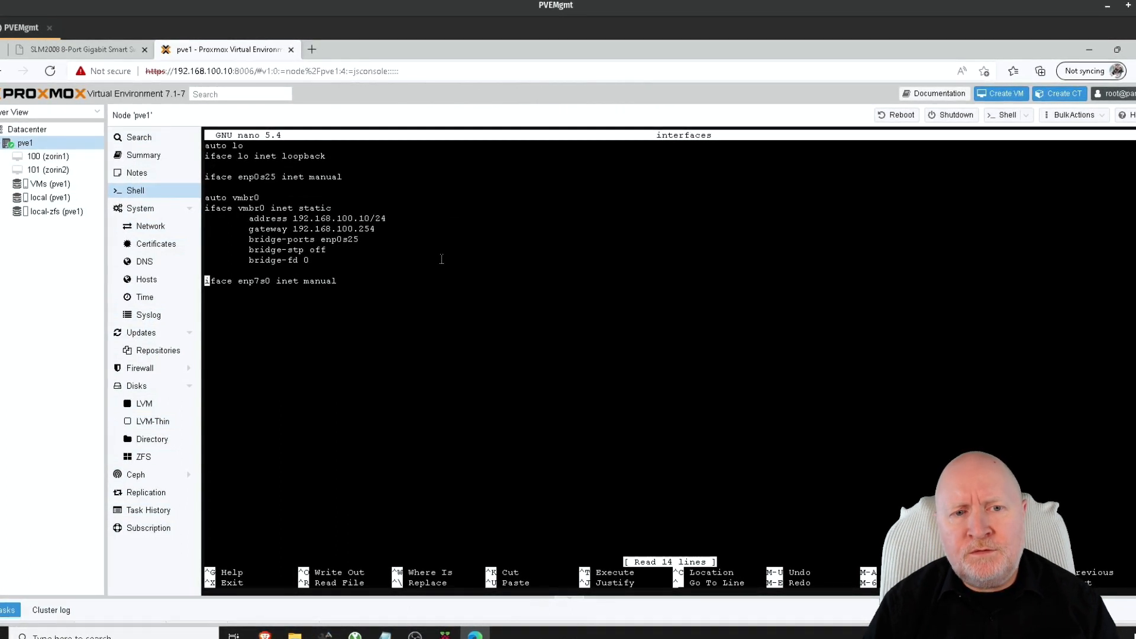
key("Up")
key("Up")
key("Up")
key("Up")
key("Up")
key("Up")
key("Up")
key("Up")
key("Up")
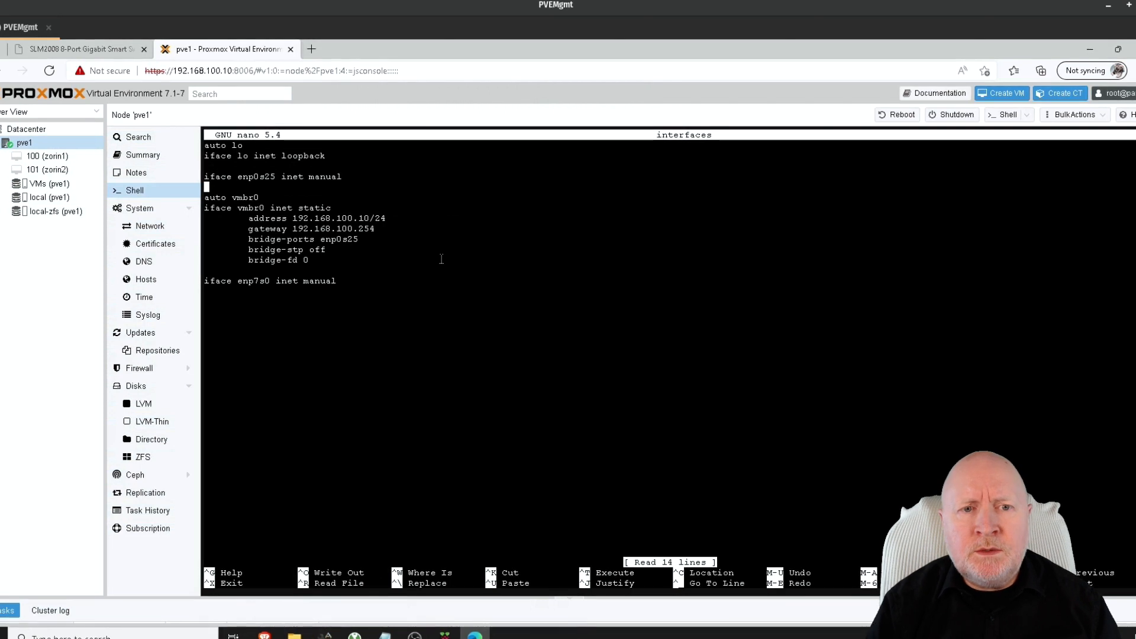
key("Return")
key("Return")
key("Up")
key("Up")
key("Return")
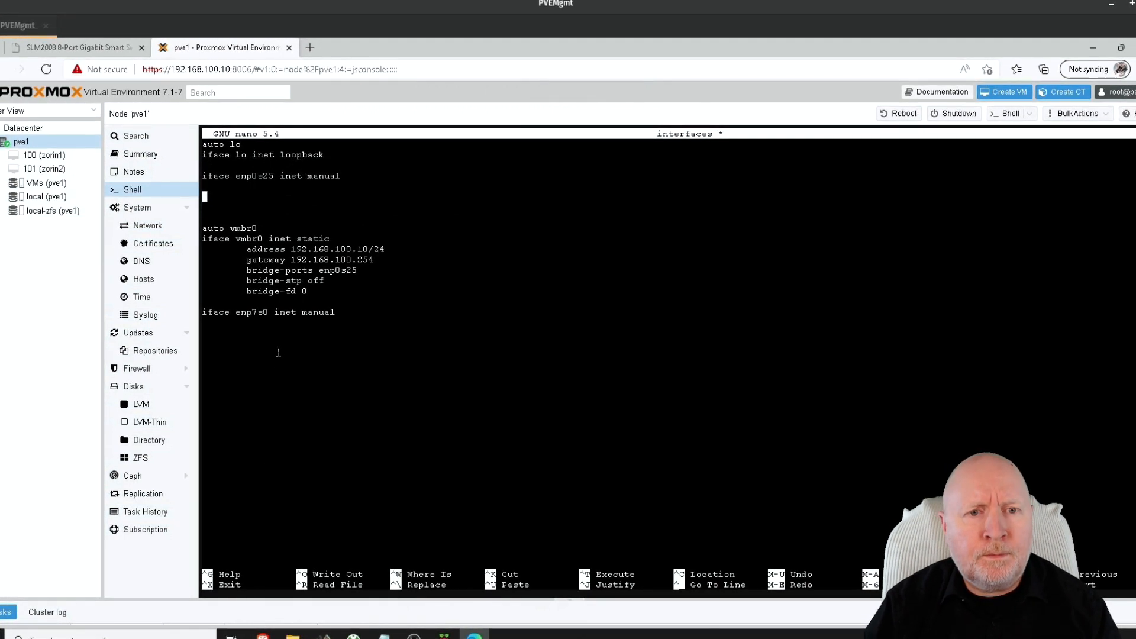
Step: Paste the iface enp7s0 line under enp0s25, cut the original, and add a gap above auto vmbr0
right_click(264, 200)
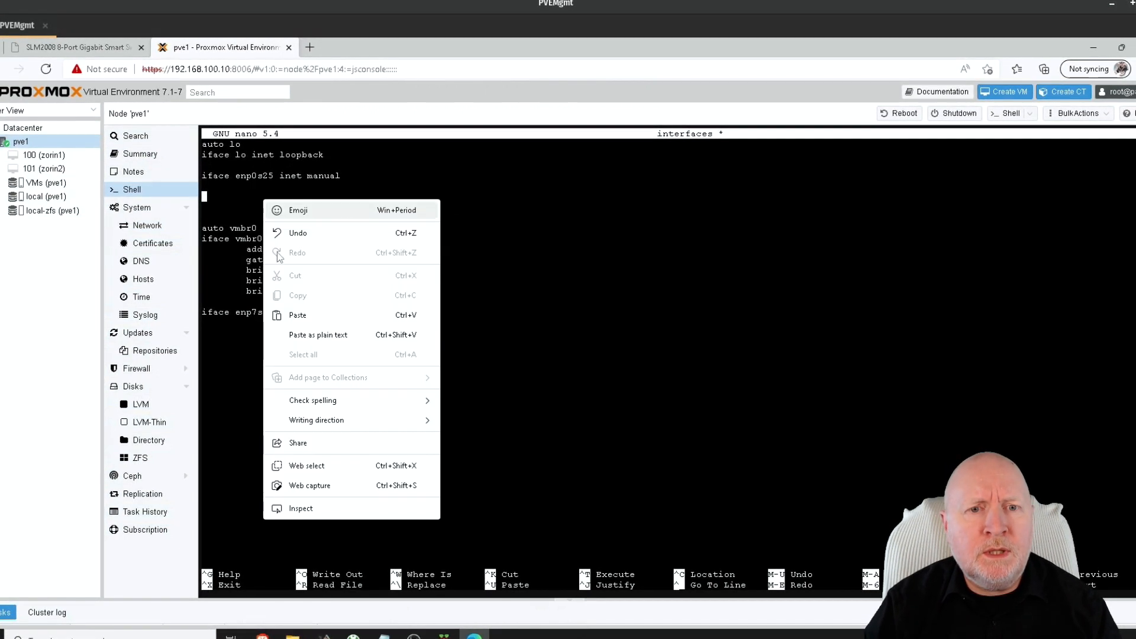
left_click(297, 314)
key("Down")
key("Down")
key("Down")
key("Down")
key("Down")
key("Down")
key("Down")
key("Down")
key("Down")
key("Down")
key("Down")
key("Down")
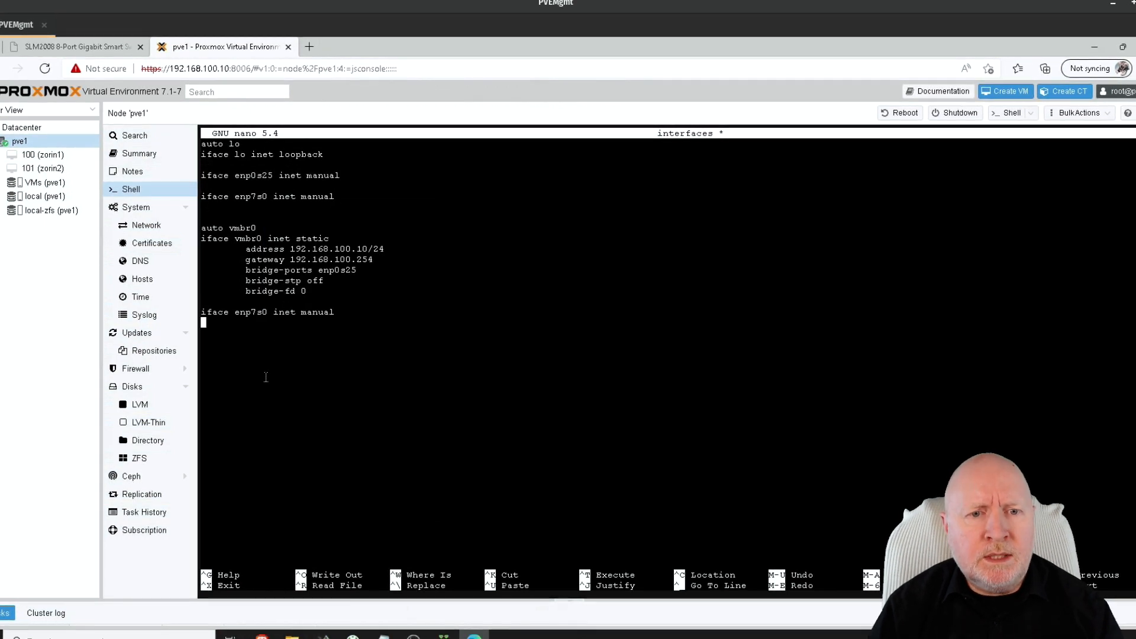
key("Left")
key("shift+Up")
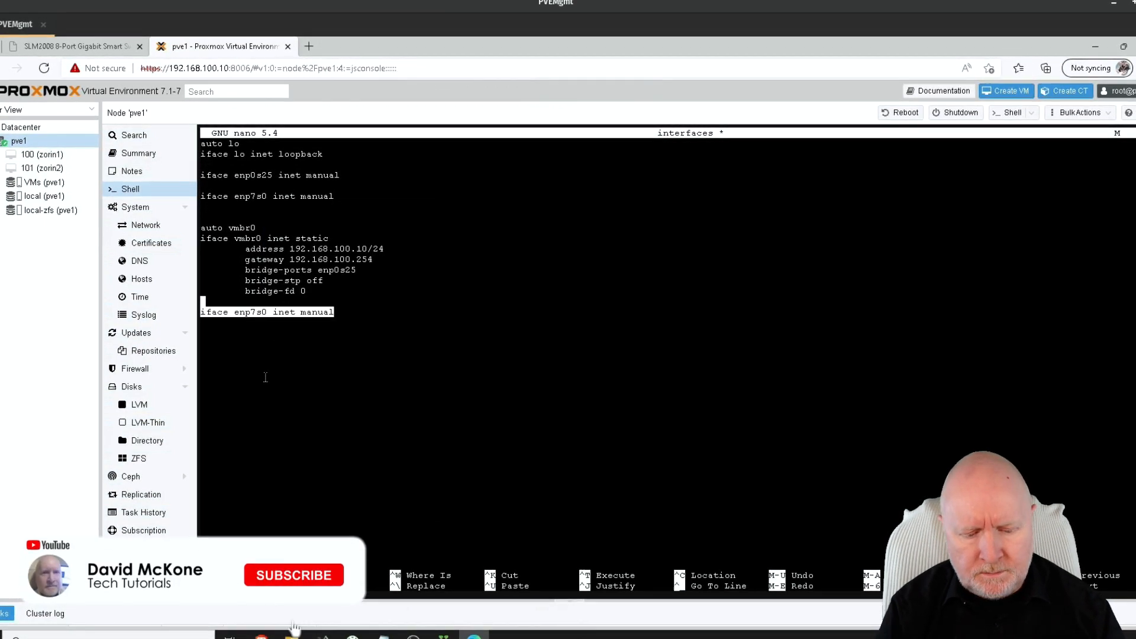
key("ctrl+k")
key("Up")
key("Up")
key("Up")
key("Up")
key("Up")
key("Up")
key("Up")
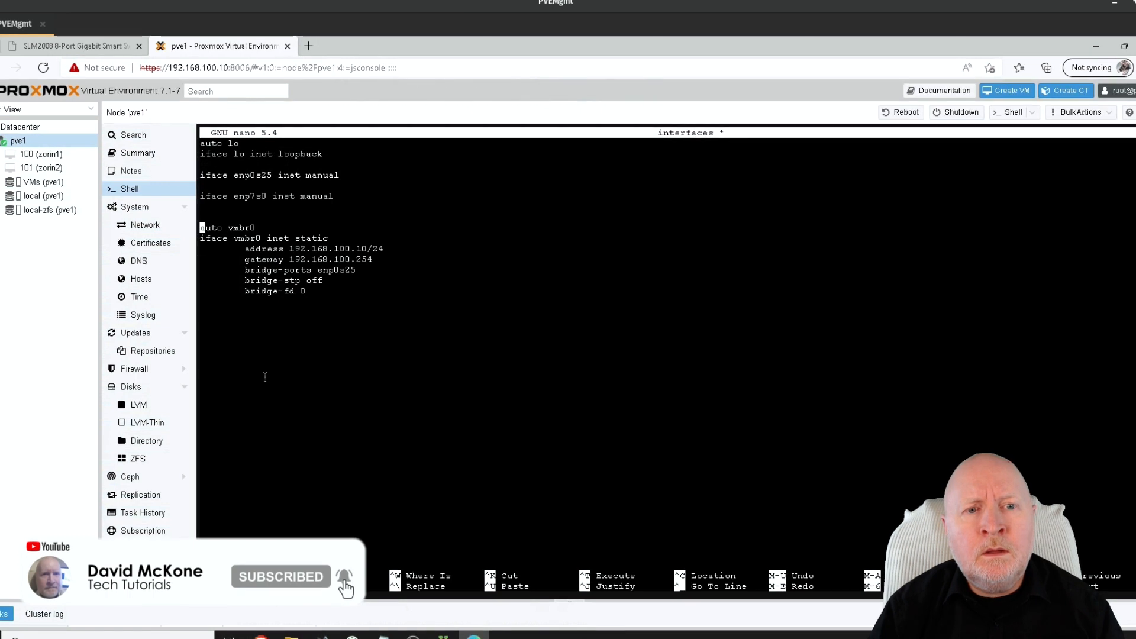
key("Return")
key("Up")
key("Up")
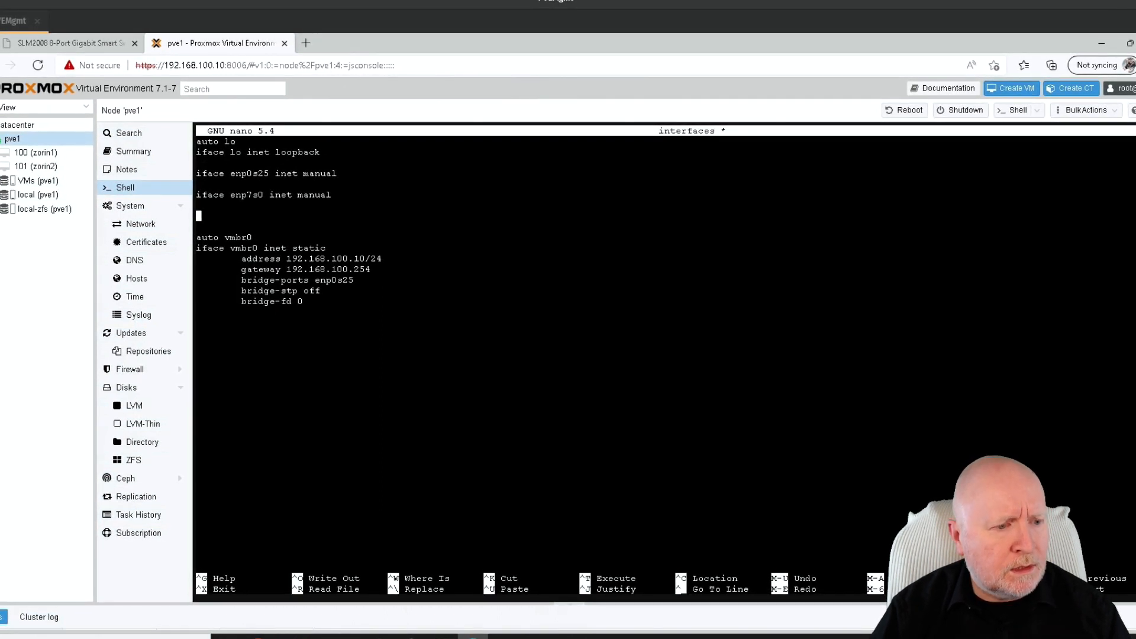
right_click(265, 225)
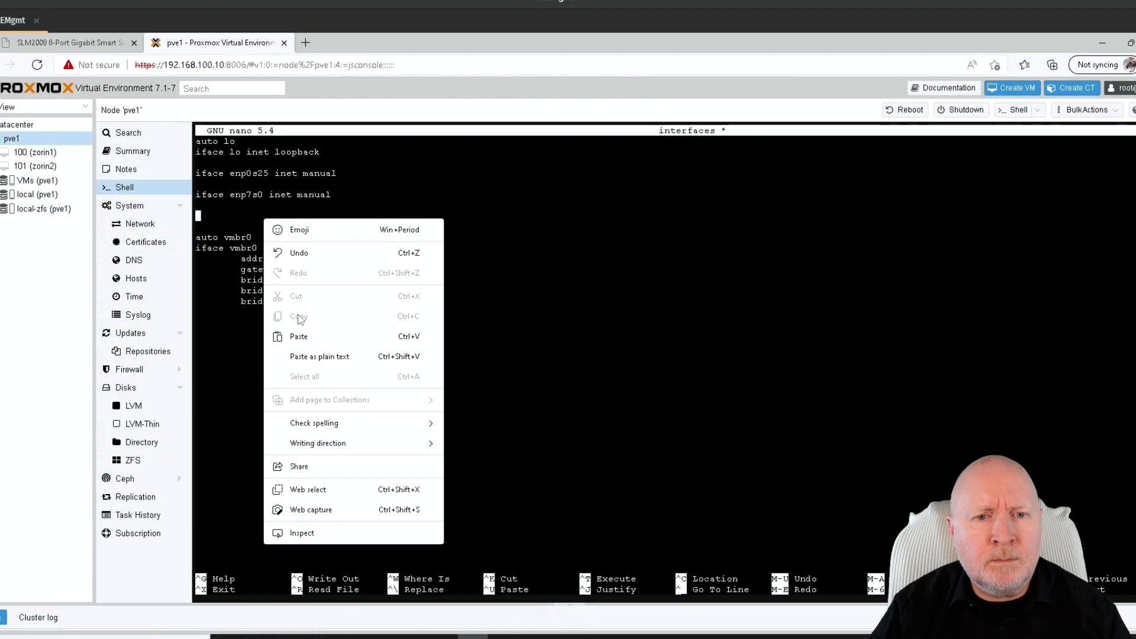
left_click(296, 334)
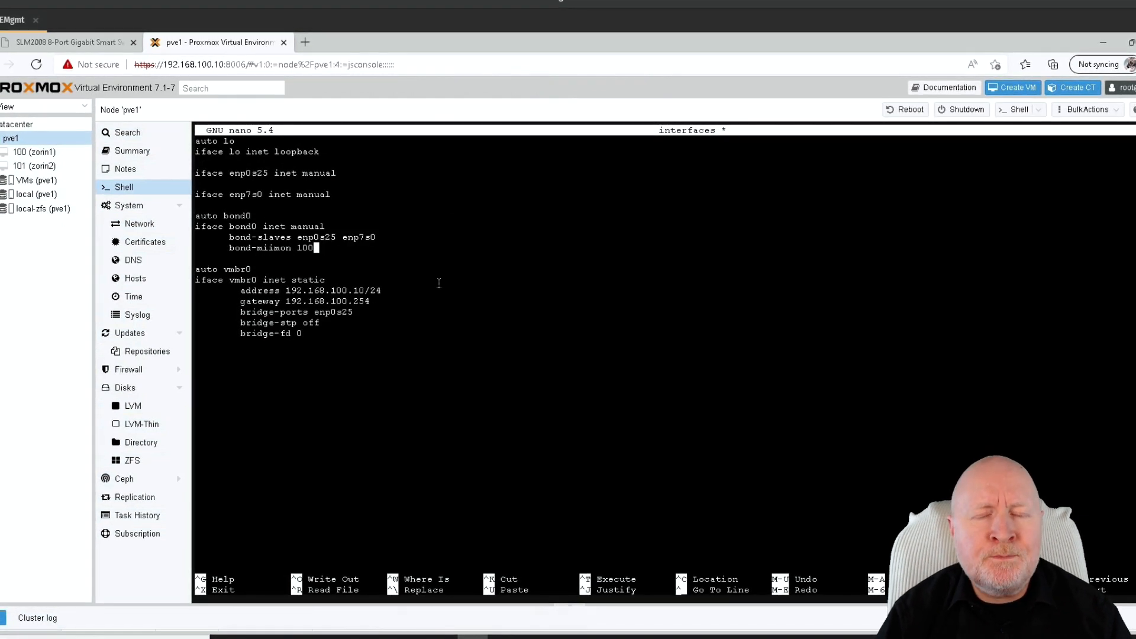
key("Up")
key("Up")
key("Up")
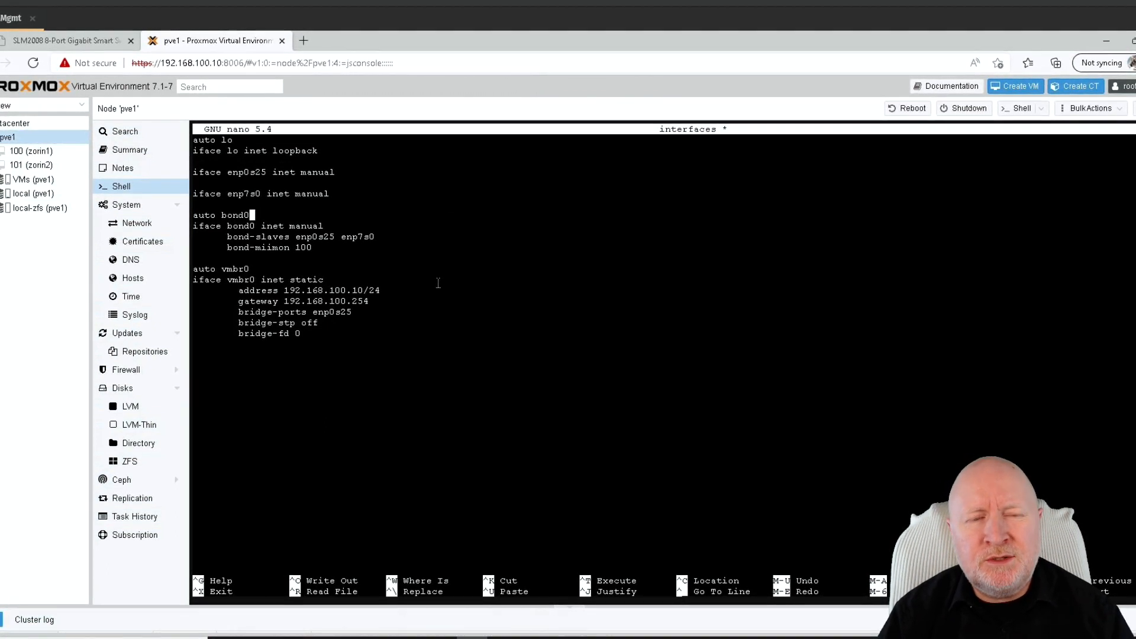
key("Down")
key("Down")
key("Right")
key("Right")
key("Right")
key("Right")
key("Right")
key("Right")
key("Right")
key("Right")
key("Right")
key("Right")
key("Right")
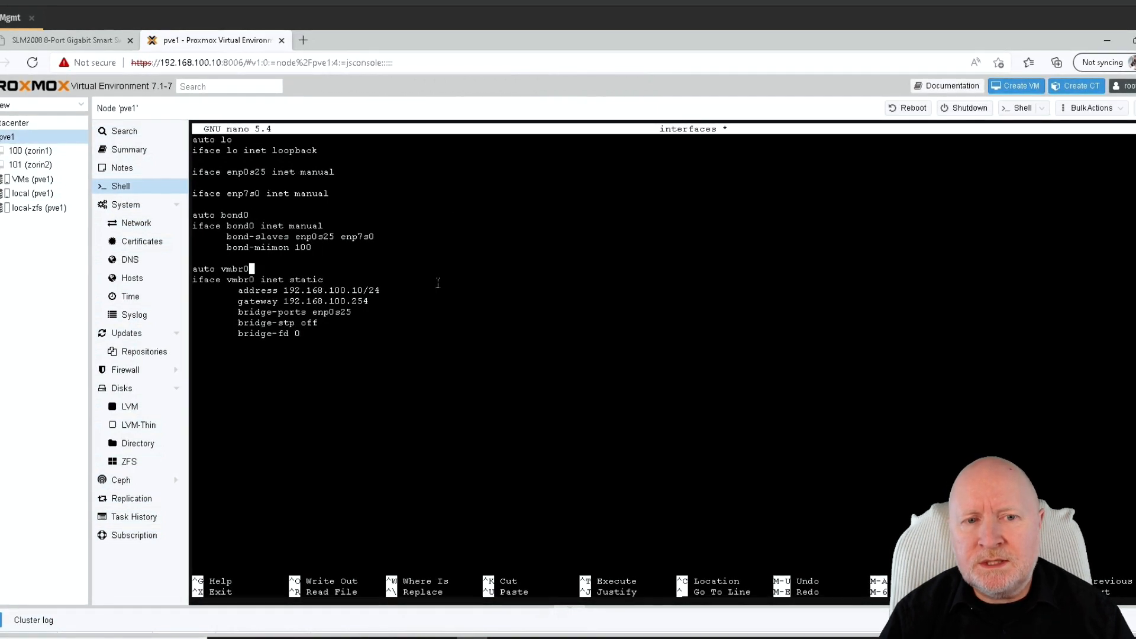
key("Up")
key("Up")
key("Up")
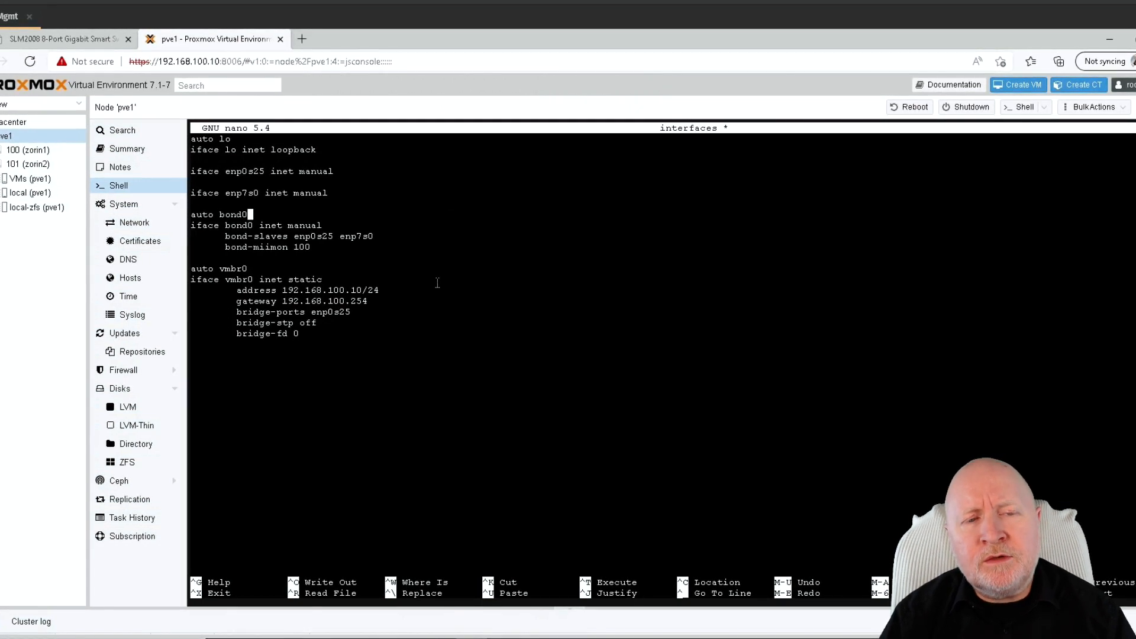
key("Down")
key("Down")
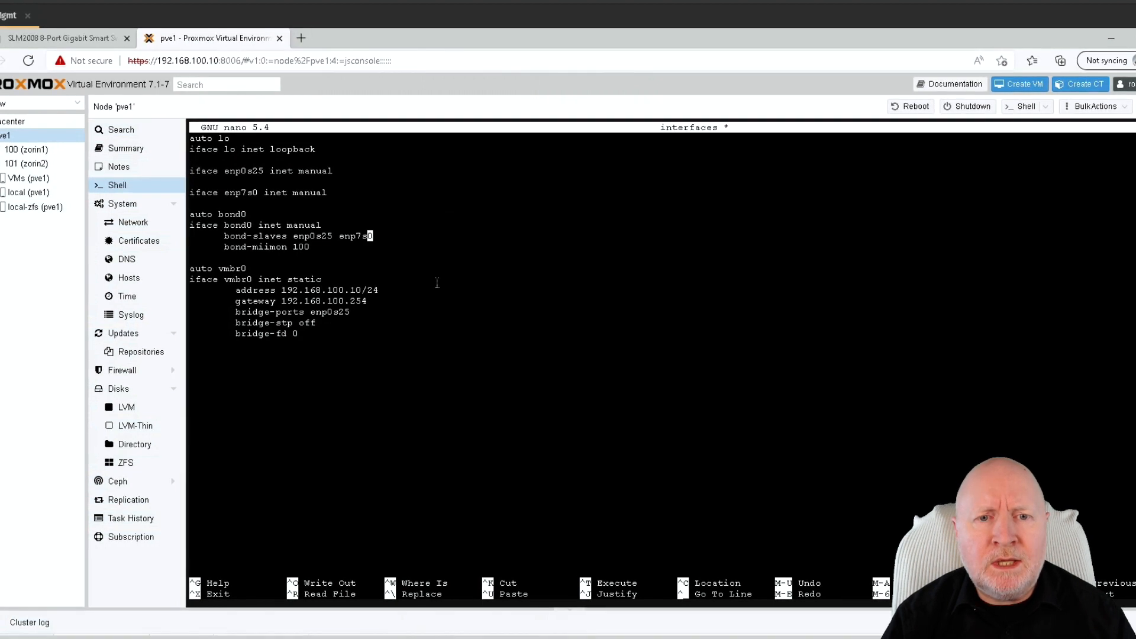
key("End")
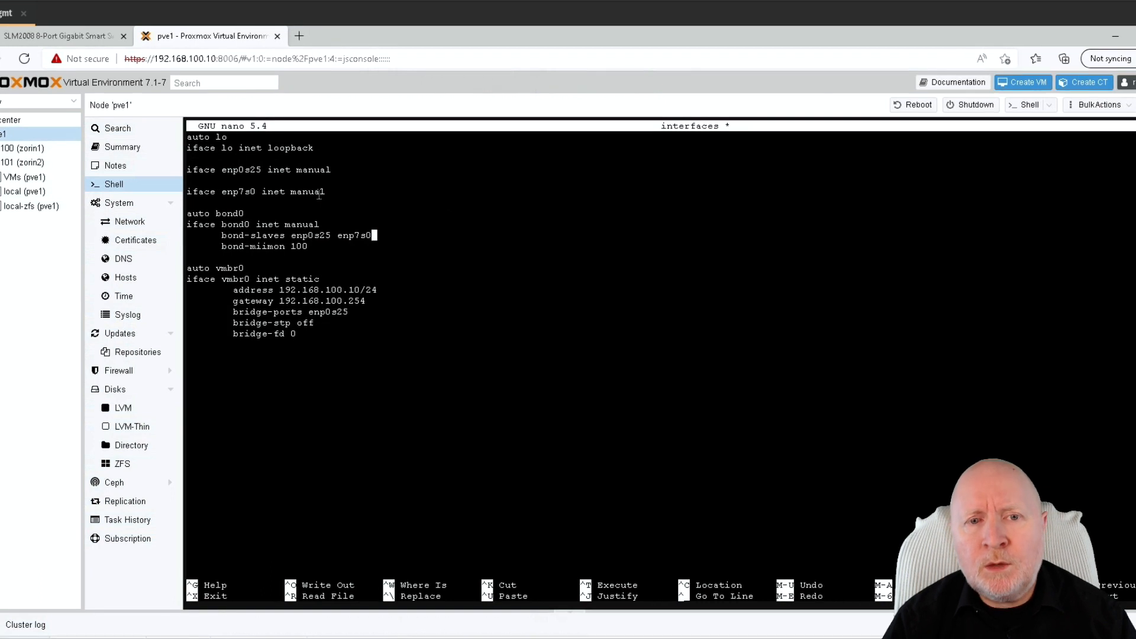
key("Left")
key("Left")
key("Left")
key("Left")
key("Left")
key("Left")
key("Left")
key("Left")
key("Left")
key("Left")
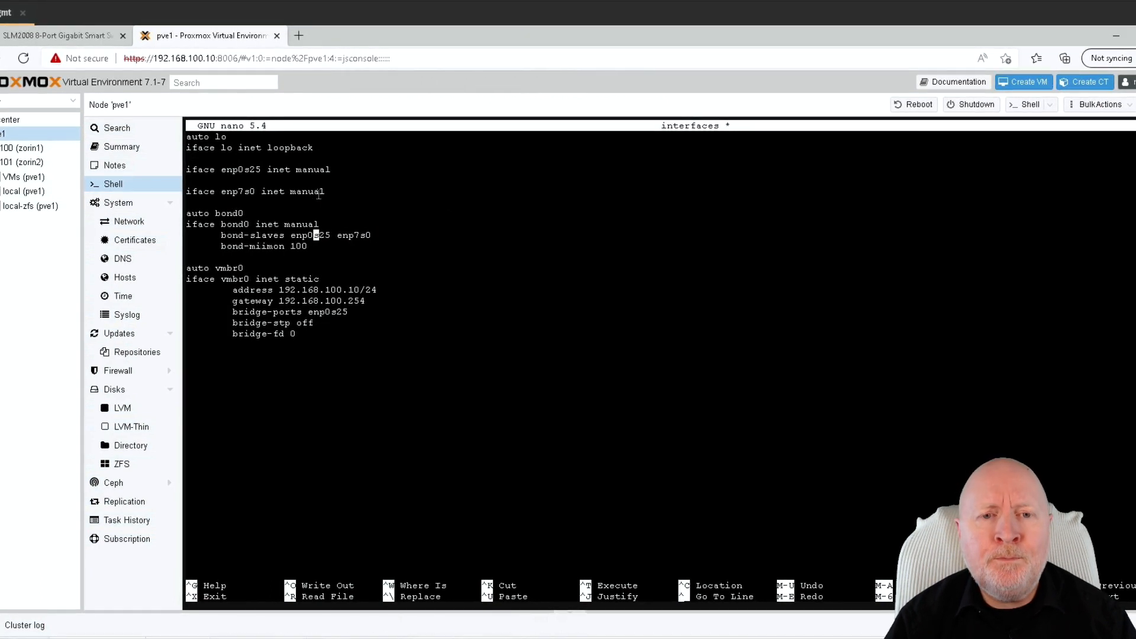
key("Right")
key("Right")
key("Right")
key("Right")
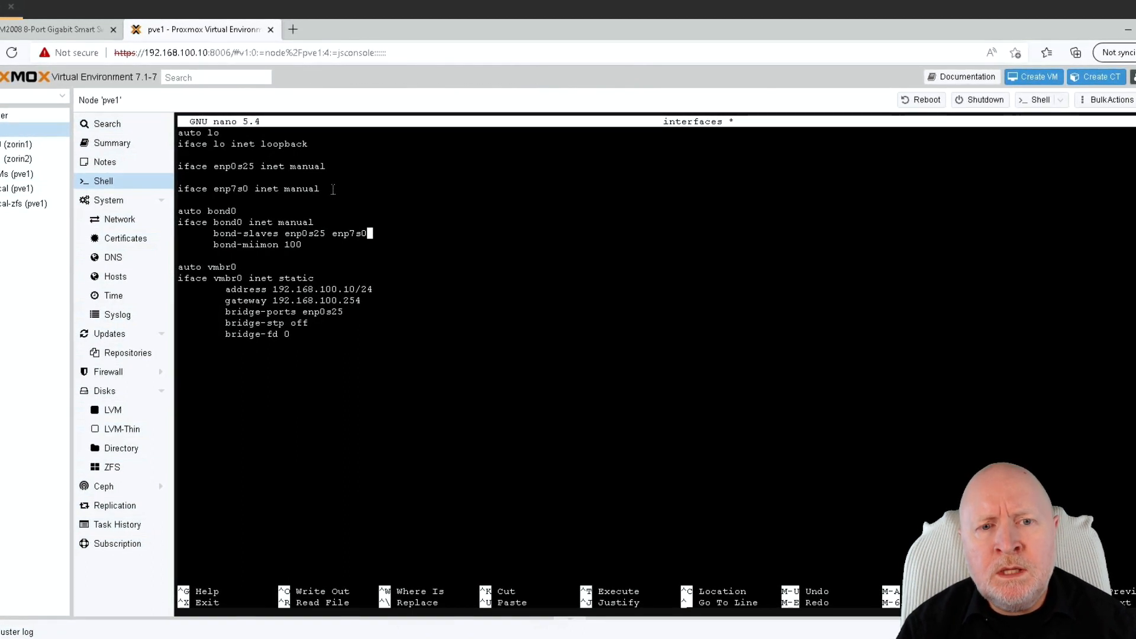
Step: Insert blank lines after the bond-miimon 100 line of the bond0 block
key("Down")
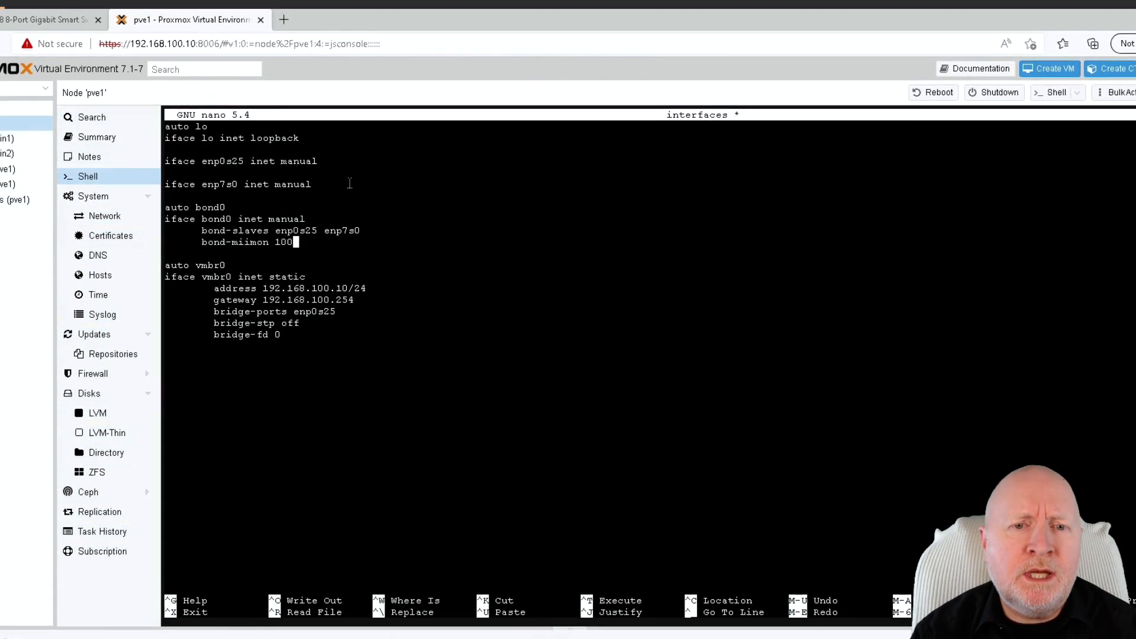
key("Return")
key("Return")
key("Return")
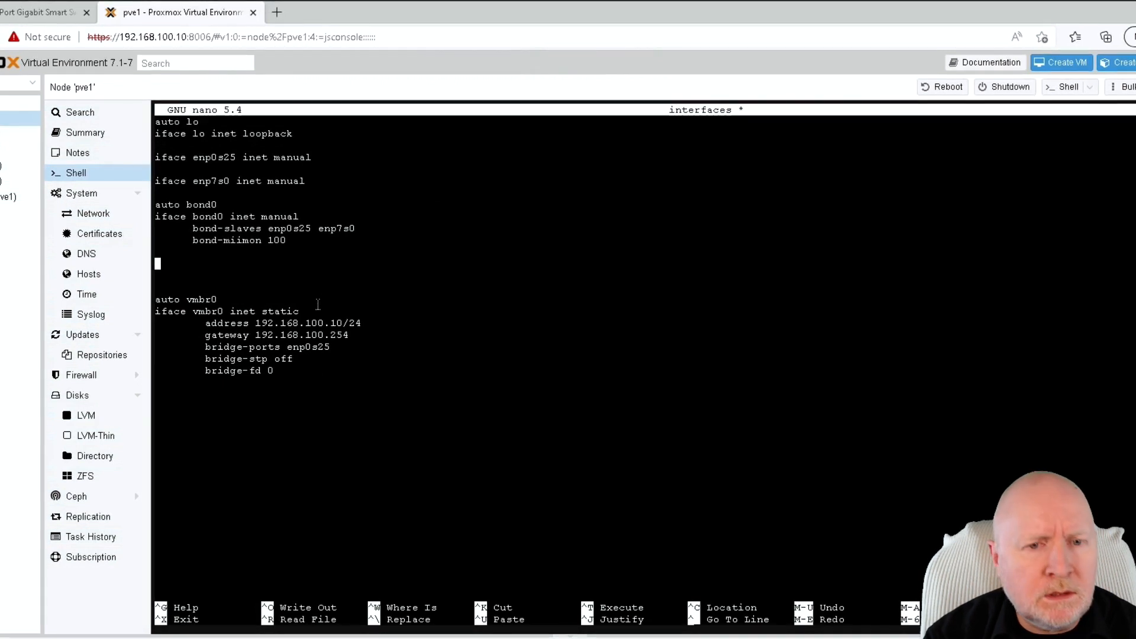
Step: Paste the auto vmbr0.100 static stanza with 192.168.100.10/24 and gateway 192.168.100.254
right_click(210, 256)
left_click(255, 385)
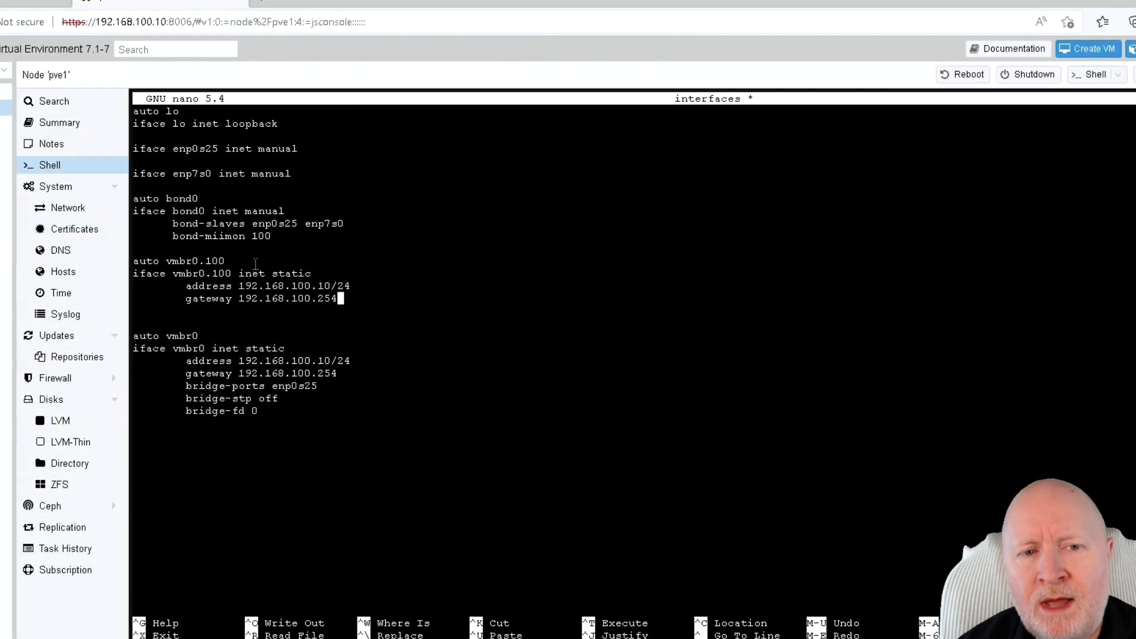
Step: Review the vmbr0.100 lines and move to the extra blank line below its gateway
key("Up")
key("Up")
key("Up")
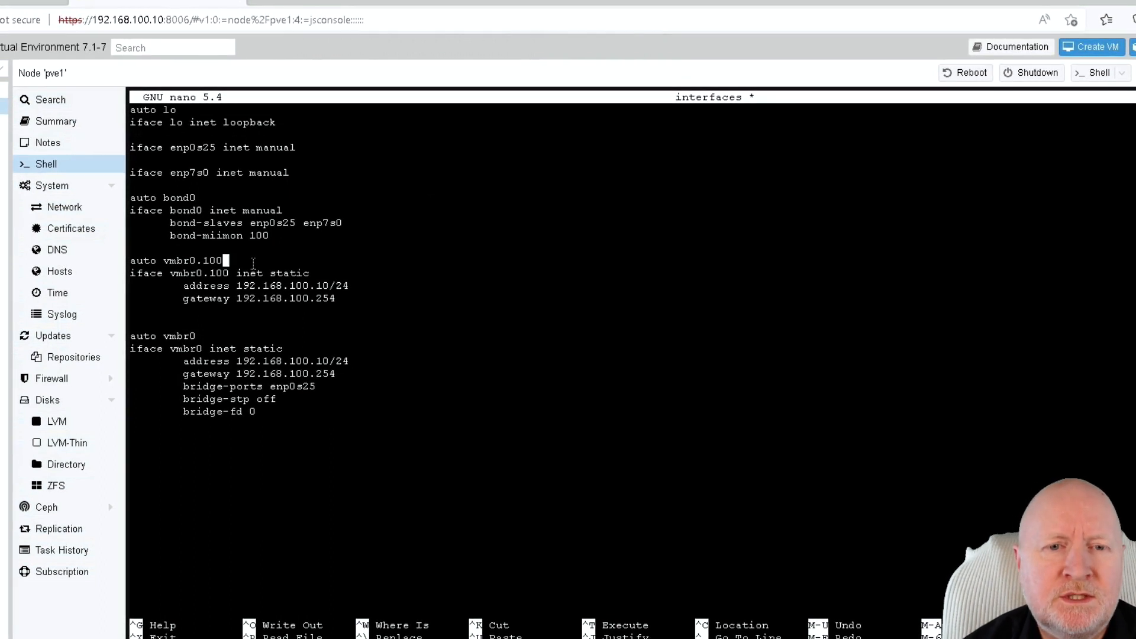
key("Down")
key("Down")
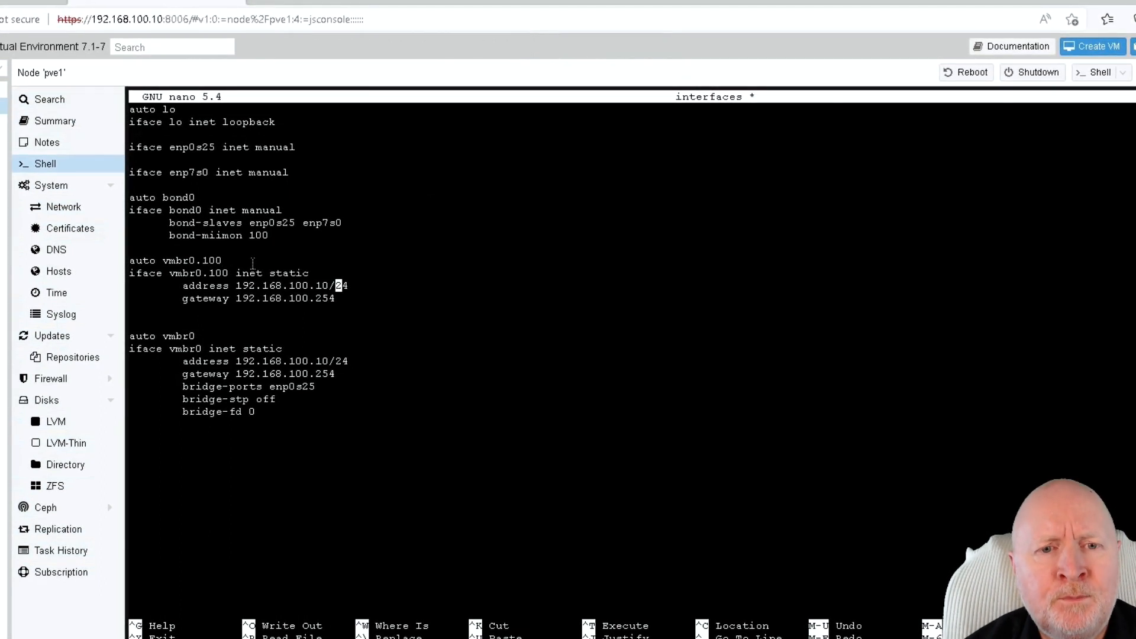
key("Up")
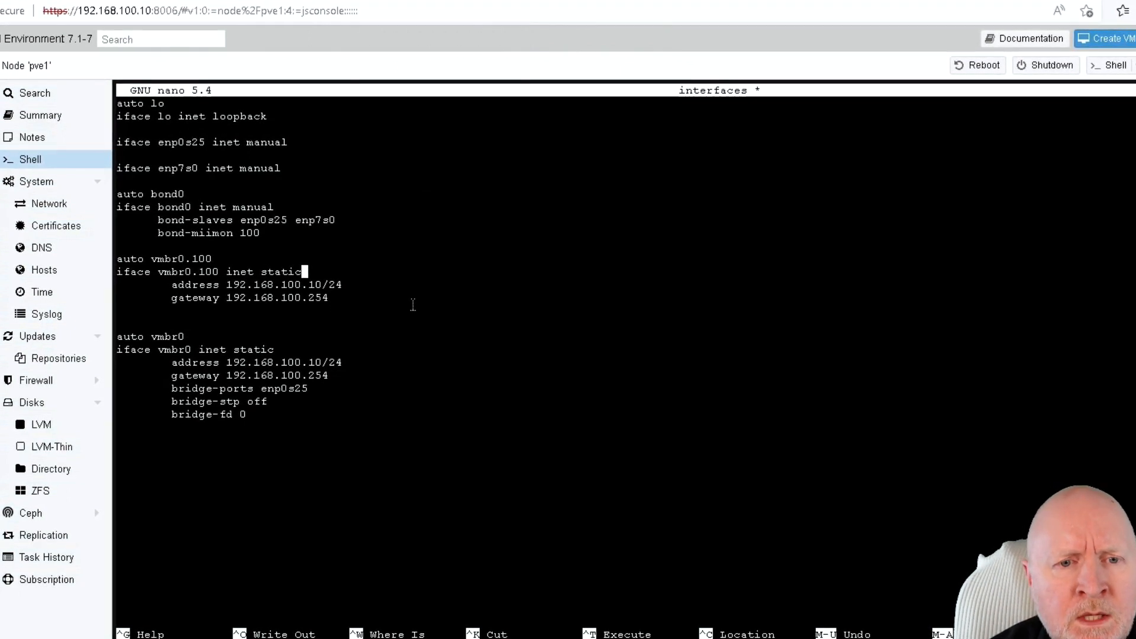
key("Down")
key("Down")
key("Down")
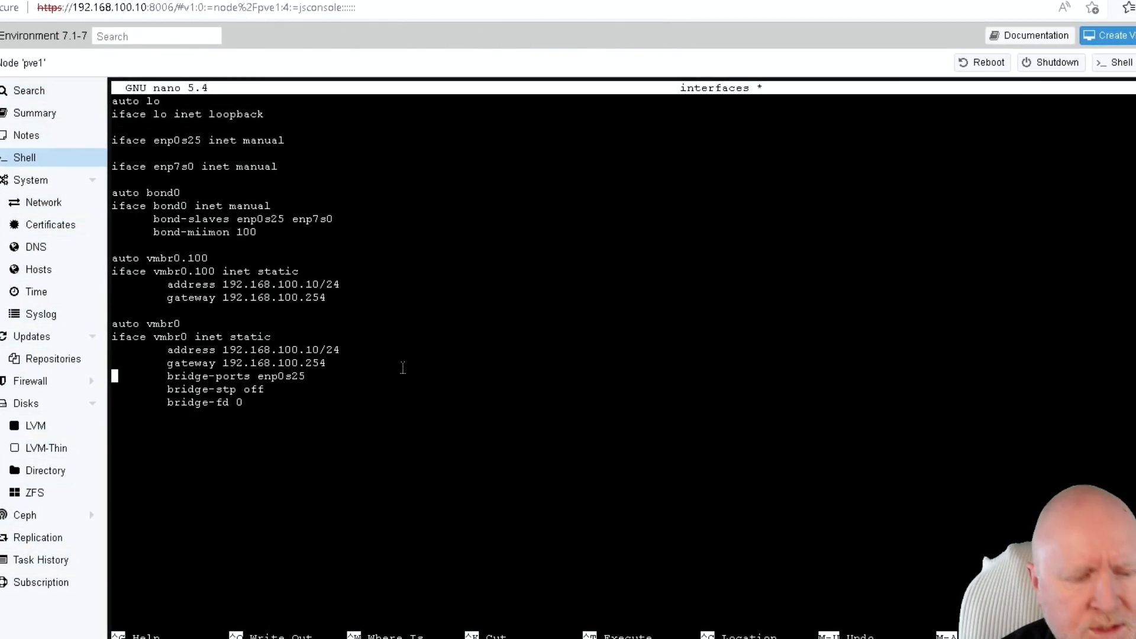
Step: Cut vmbr0's address and gateway lines and change its method from static to manual
key("shift+Up")
key("shift+Up")
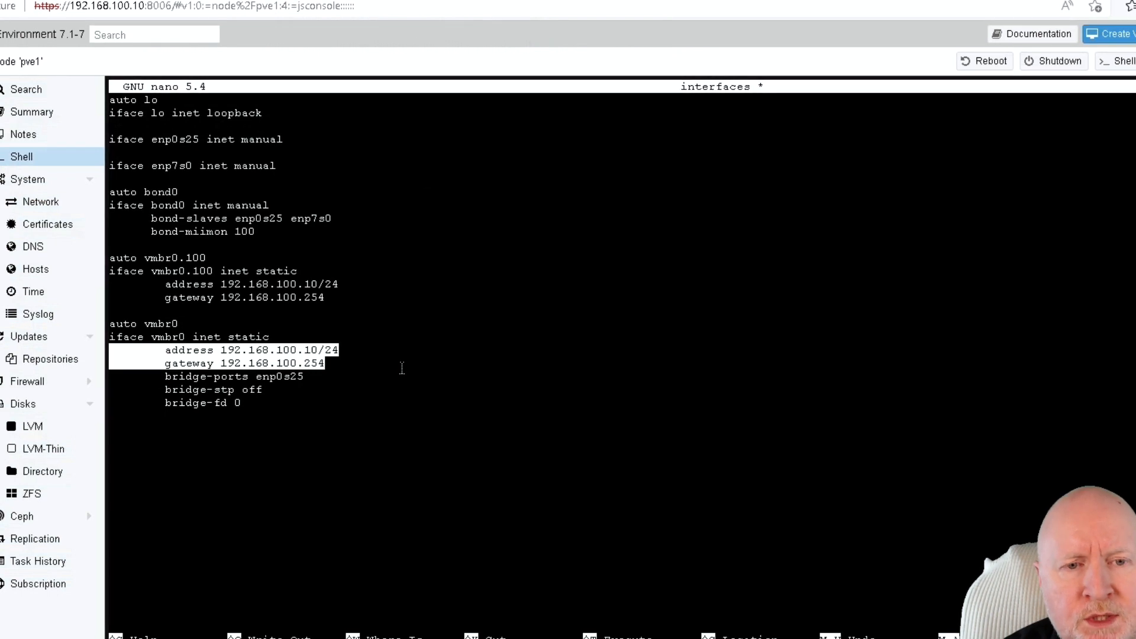
key("ctrl+k")
key("Up")
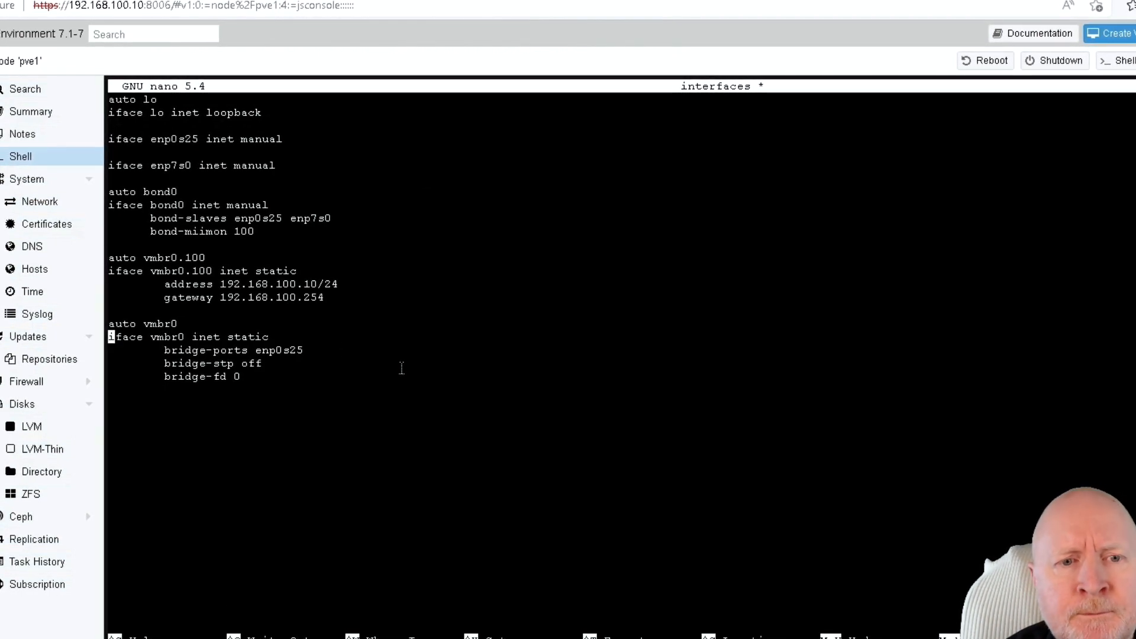
key("End")
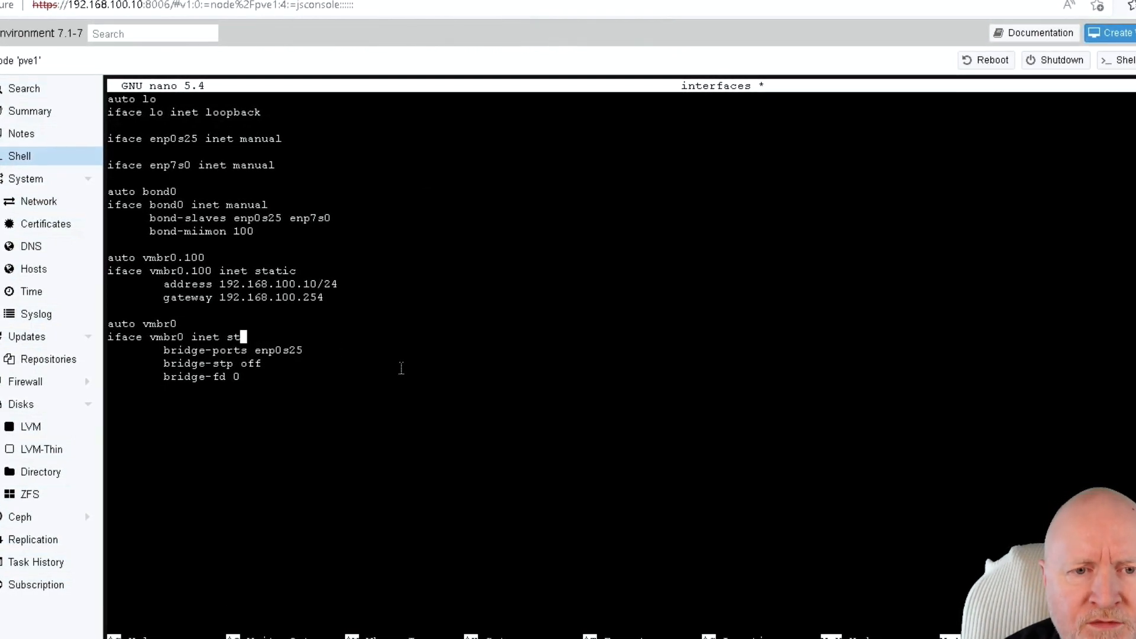
key("BackSpace")
key("BackSpace")
type("manu")
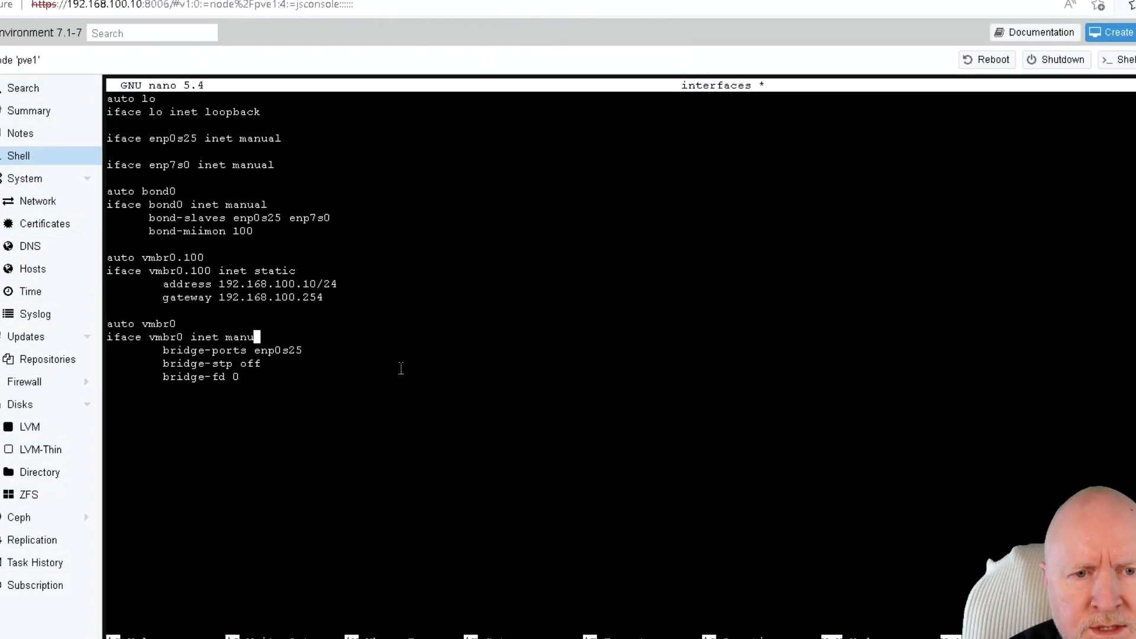
type("al")
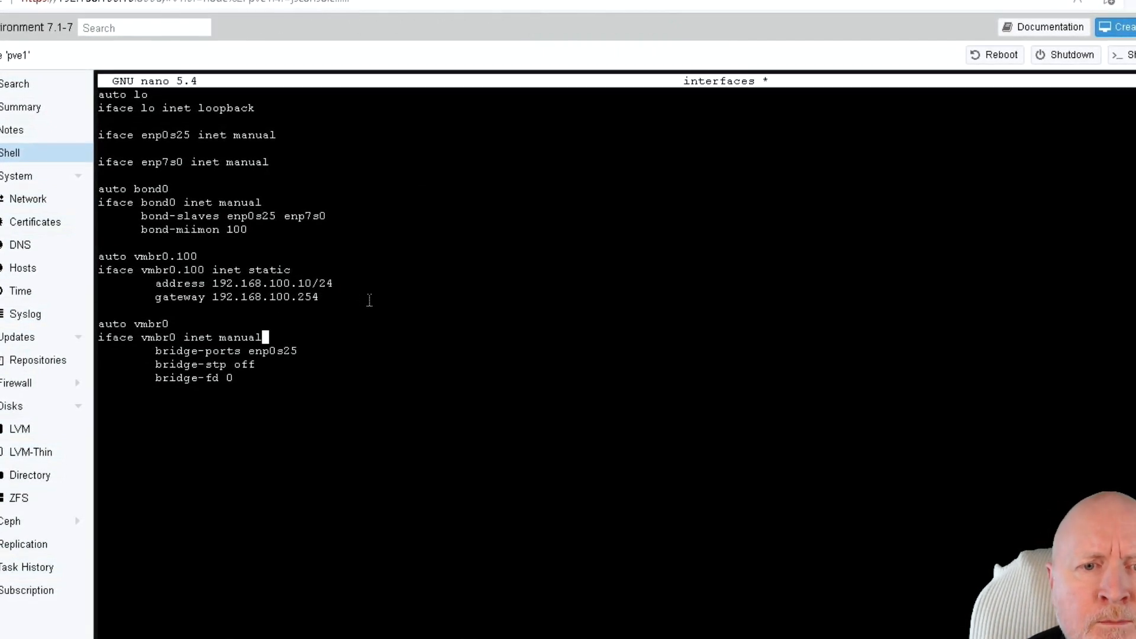
Step: Replace enp0s25 with bond0 on vmbr0's bridge-ports line
key("Down")
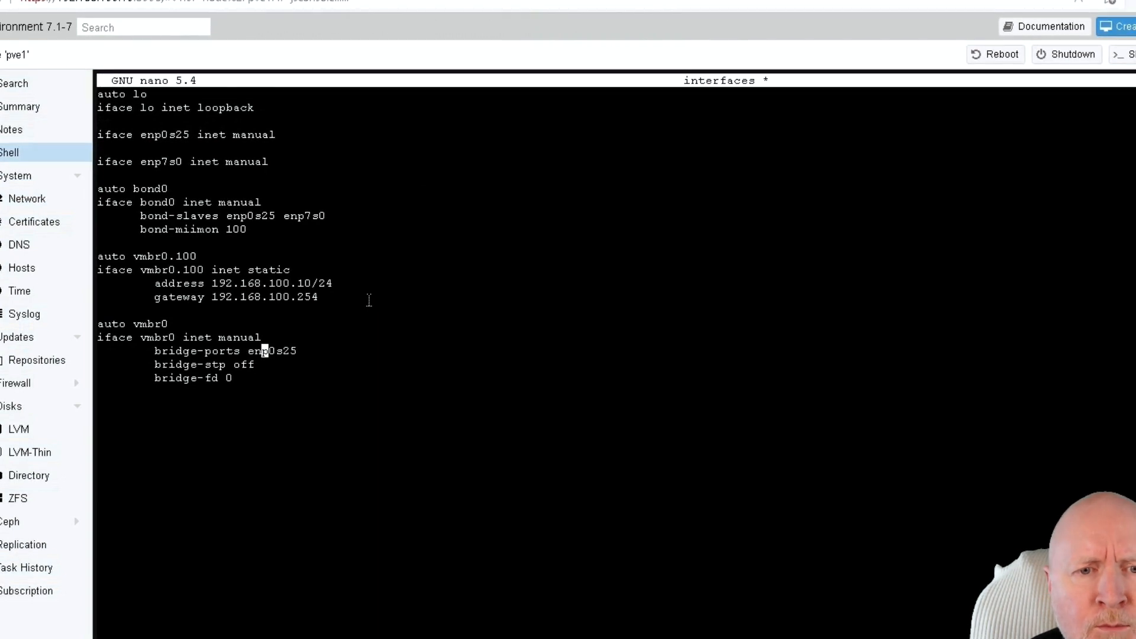
key("End")
key("BackSpace")
key("BackSpace")
key("BackSpace")
key("BackSpace")
key("BackSpace")
key("BackSpace")
key("BackSpace")
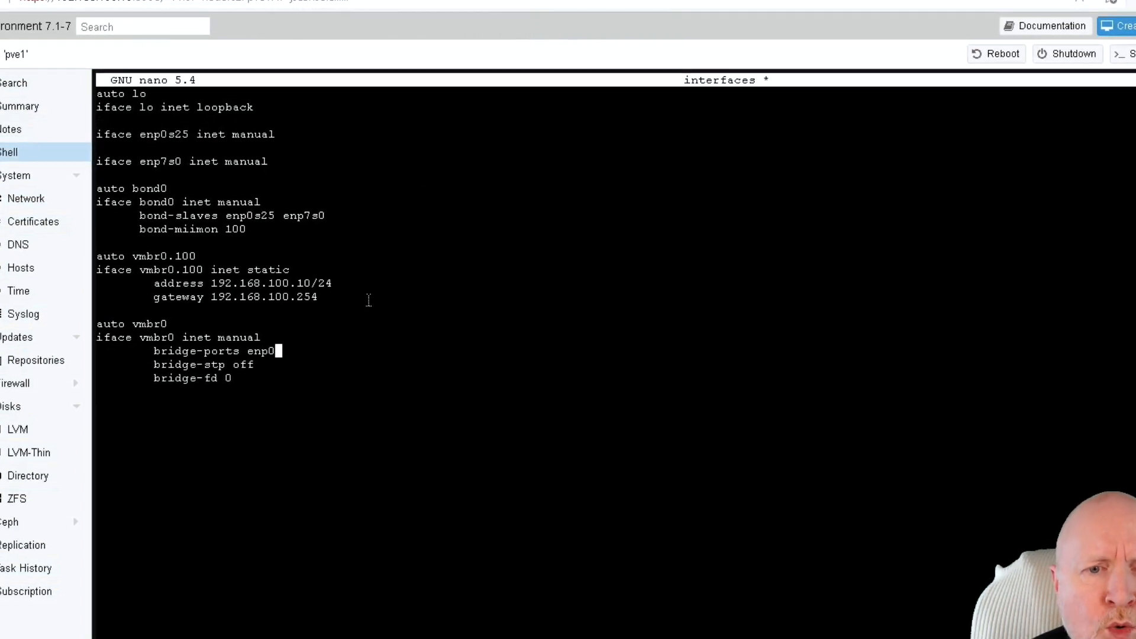
type("b")
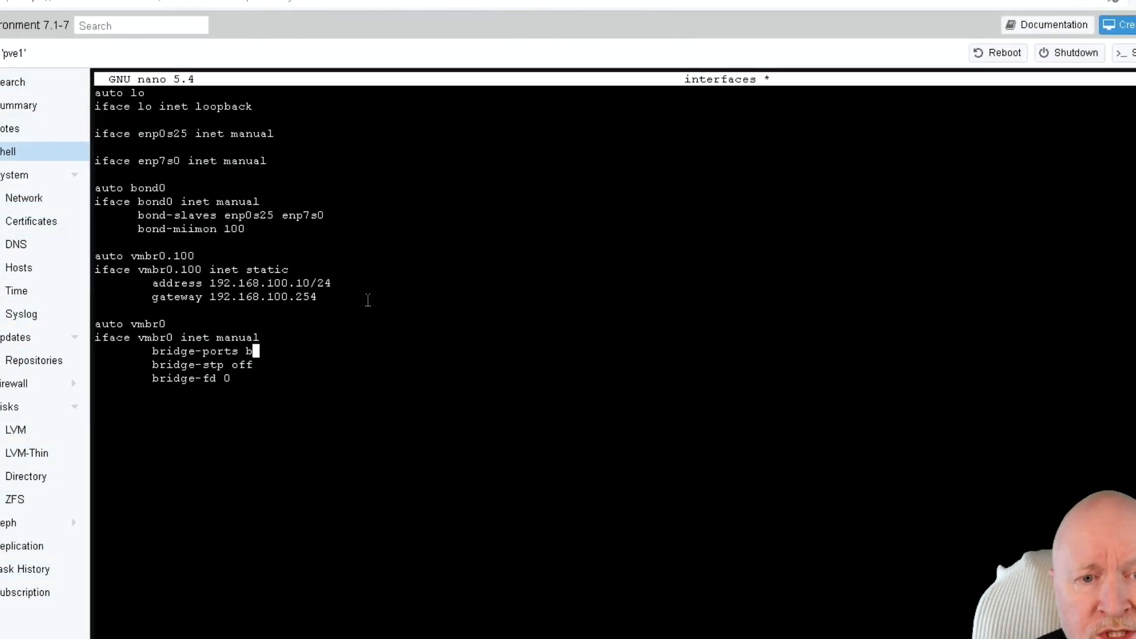
type("ond0")
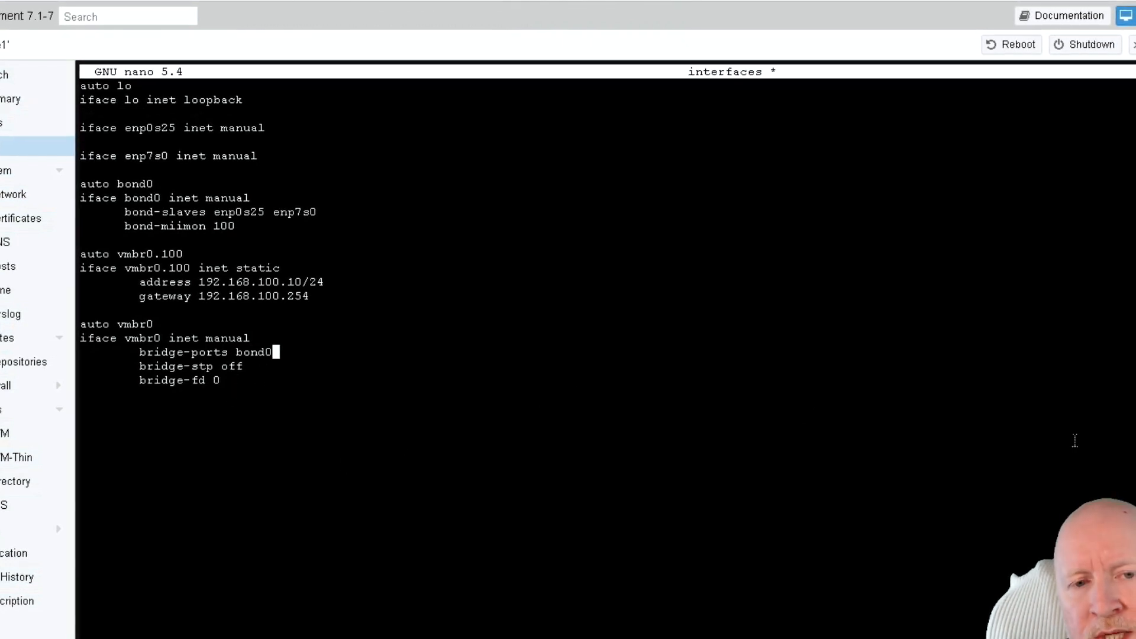
key("Down")
key("Down")
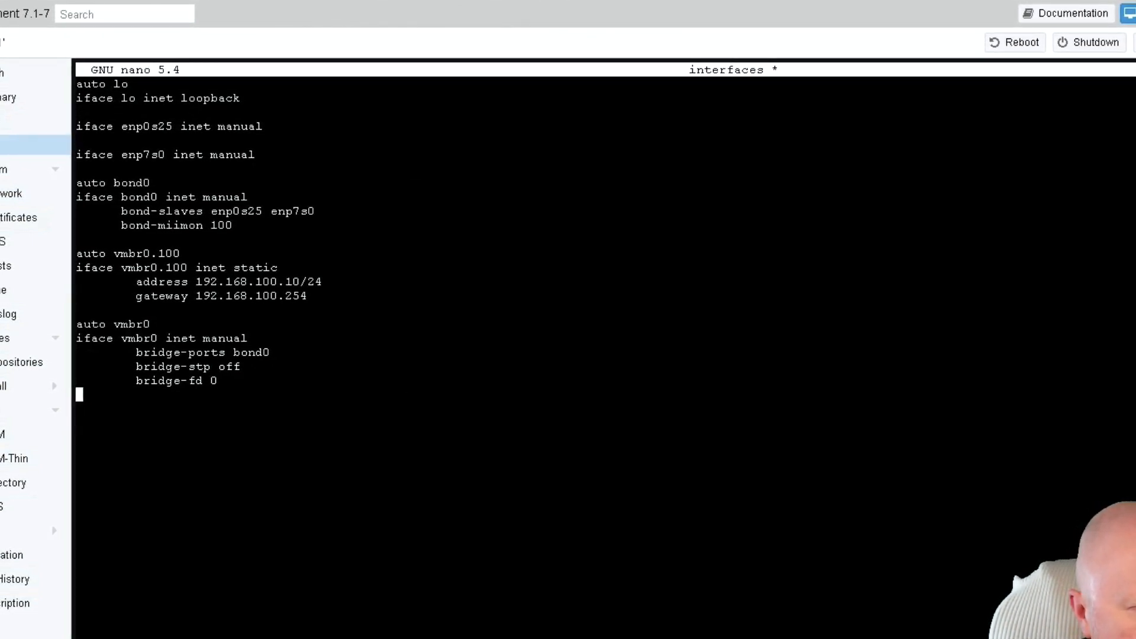
Step: Paste bridge-vlan-aware yes and bridge-vids under vmbr0, fixing the range to 2-4094
right_click(152, 500)
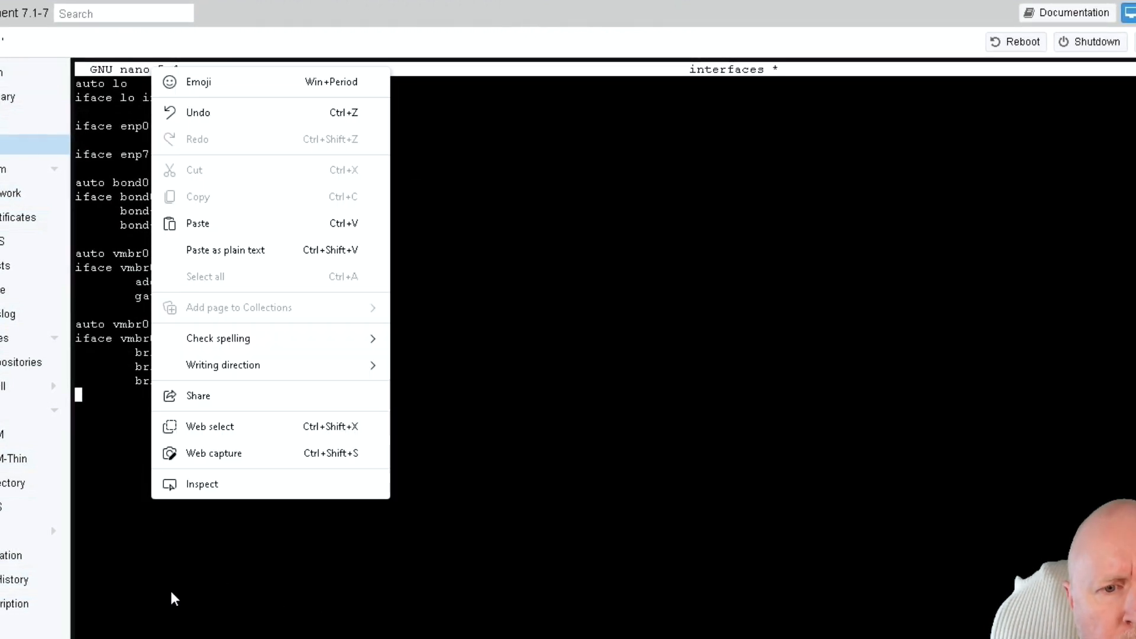
left_click(199, 223)
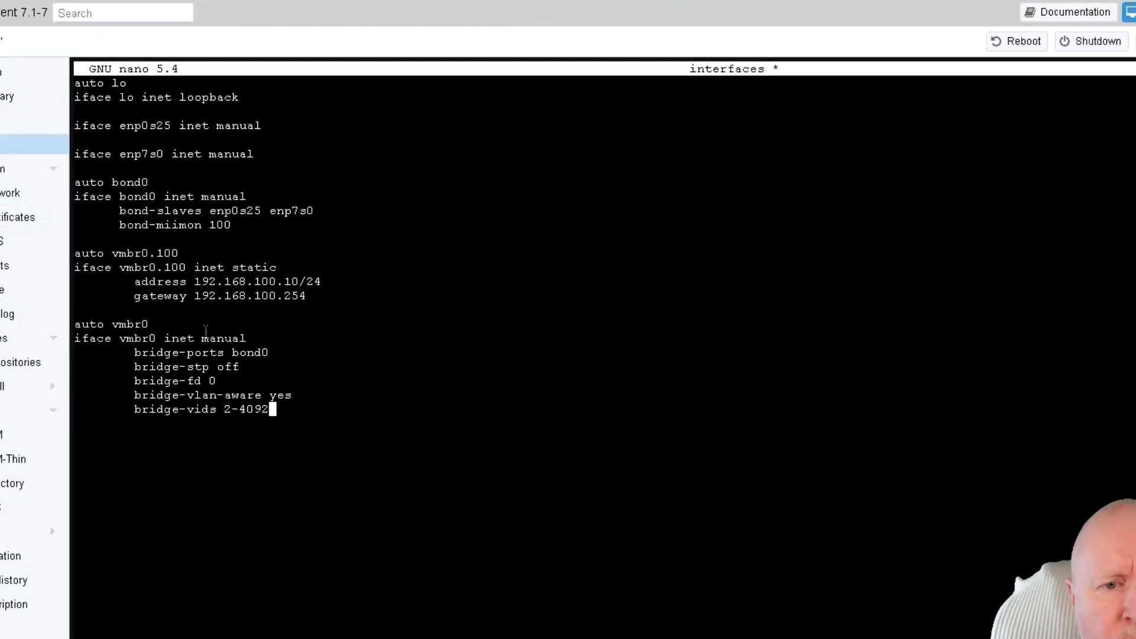
key("Up")
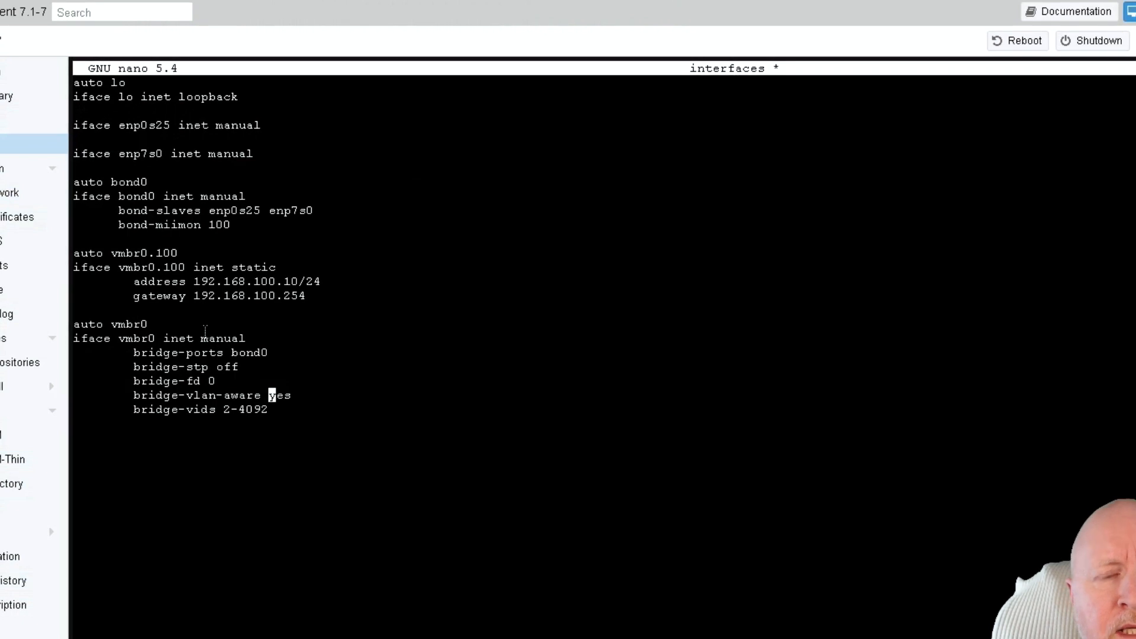
key("Left")
key("Left")
key("Left")
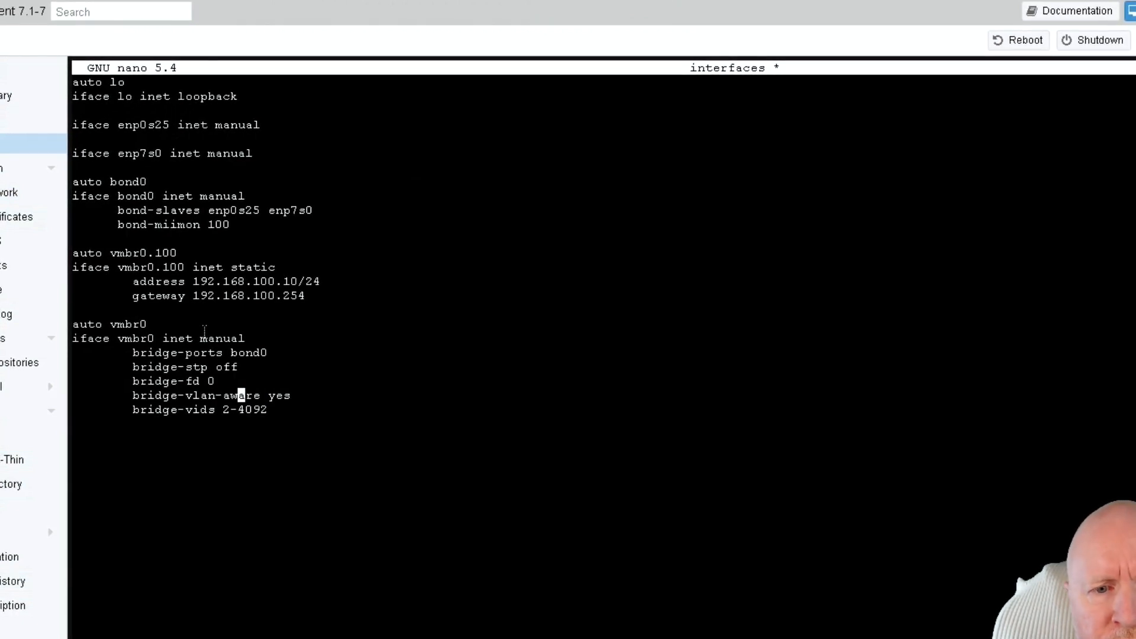
key("Right")
key("Right")
key("Right")
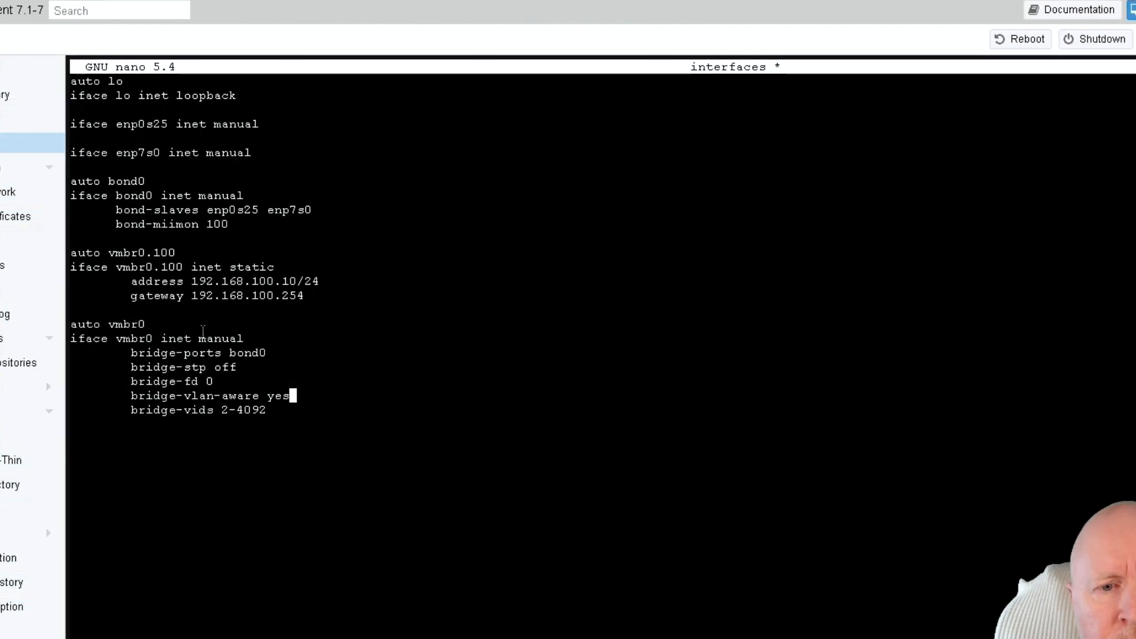
key("Down")
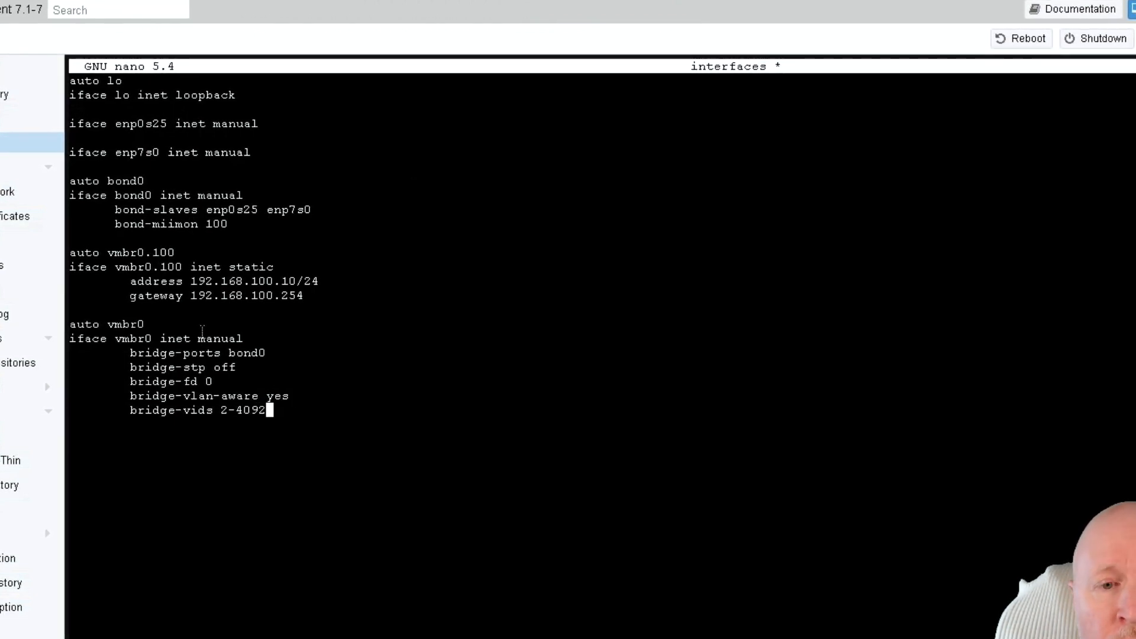
key("Left")
key("Left")
key("Left")
key("Left")
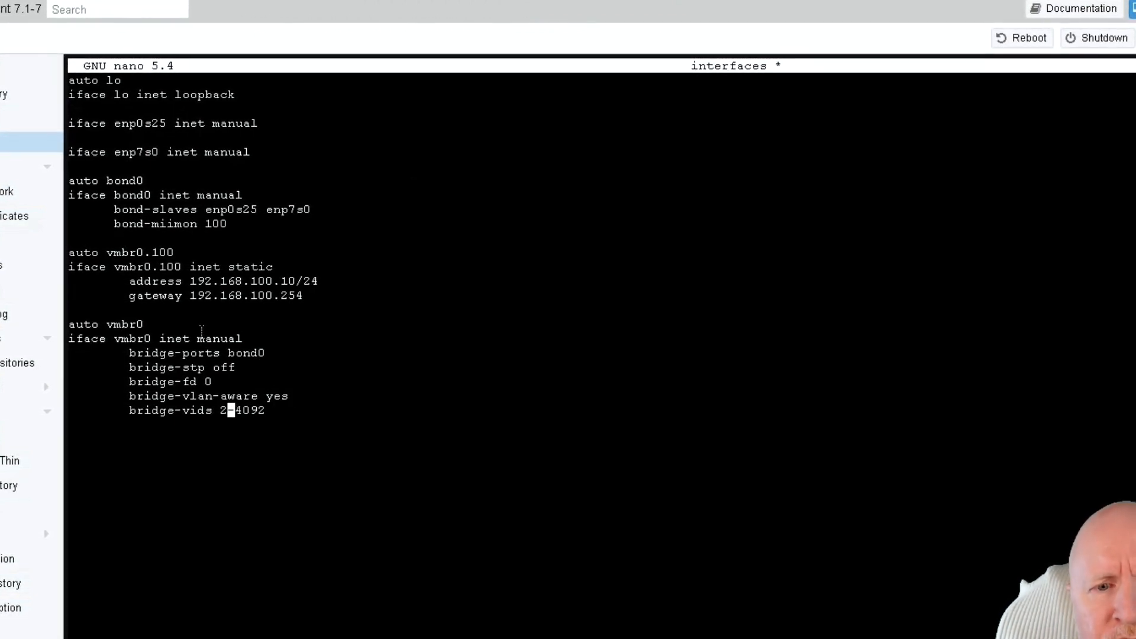
key("Right")
key("Right")
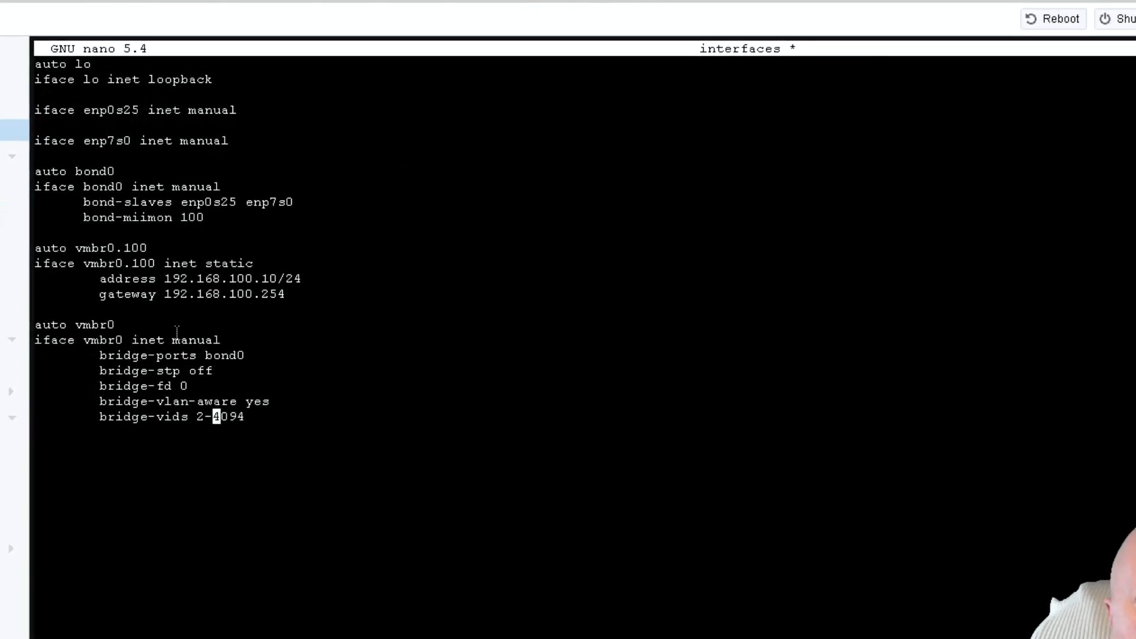
Step: Step back within vmbr0's bridge-vids VLAN range
key("Left")
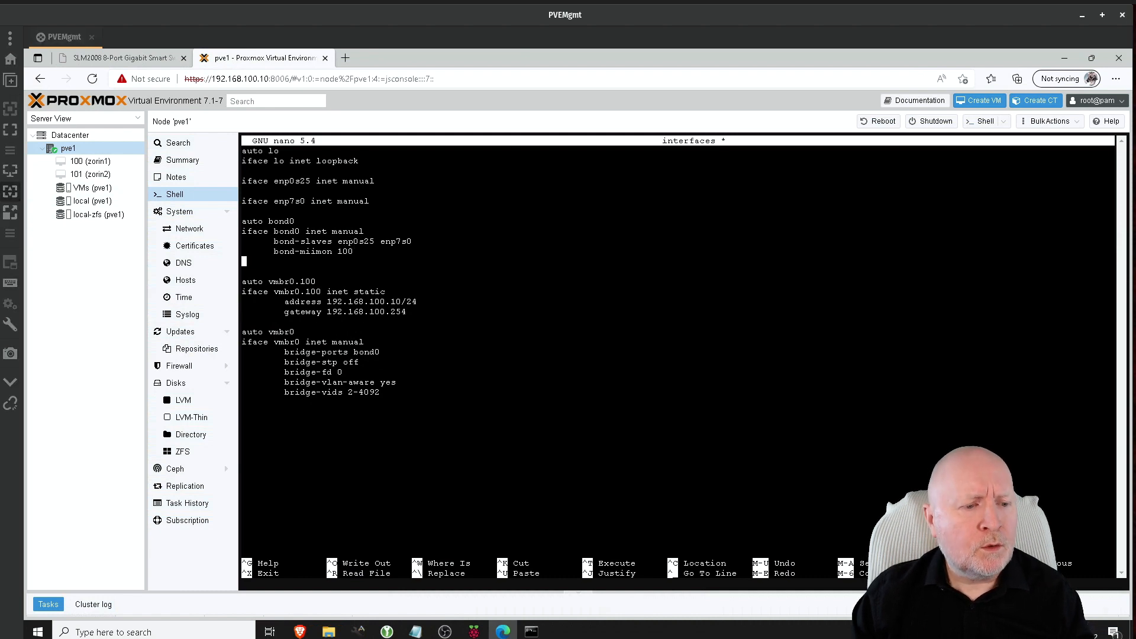
Step: Paste bond-xmit-hash-policy layer2+3 and bond-mode 802.3ad under bond0, then highlight them
right_click(469, 259)
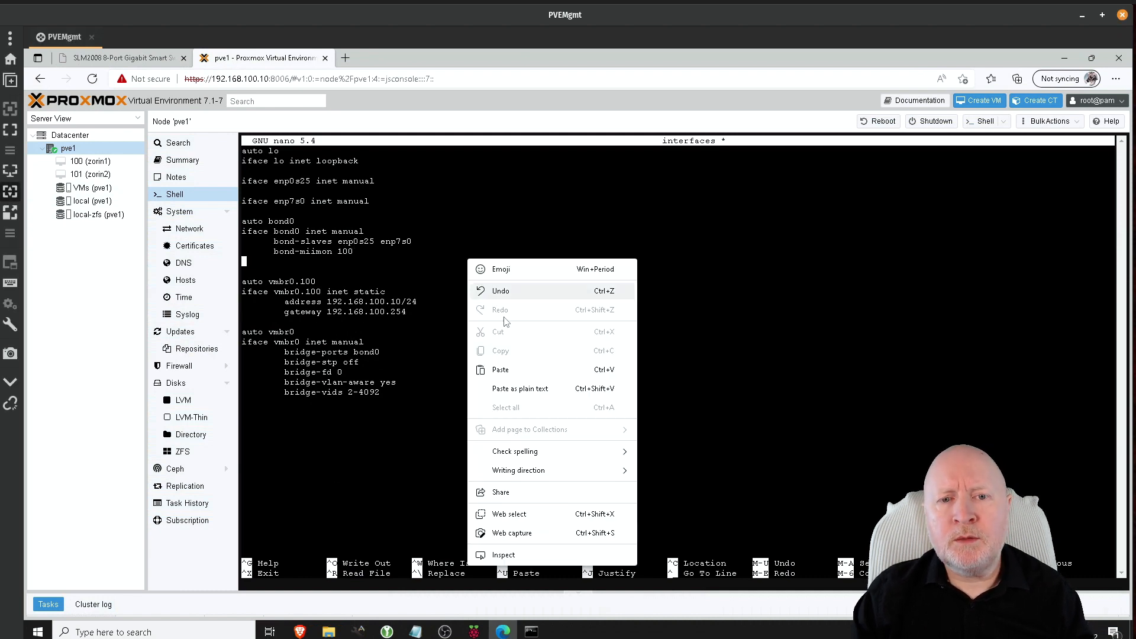
left_click(503, 368)
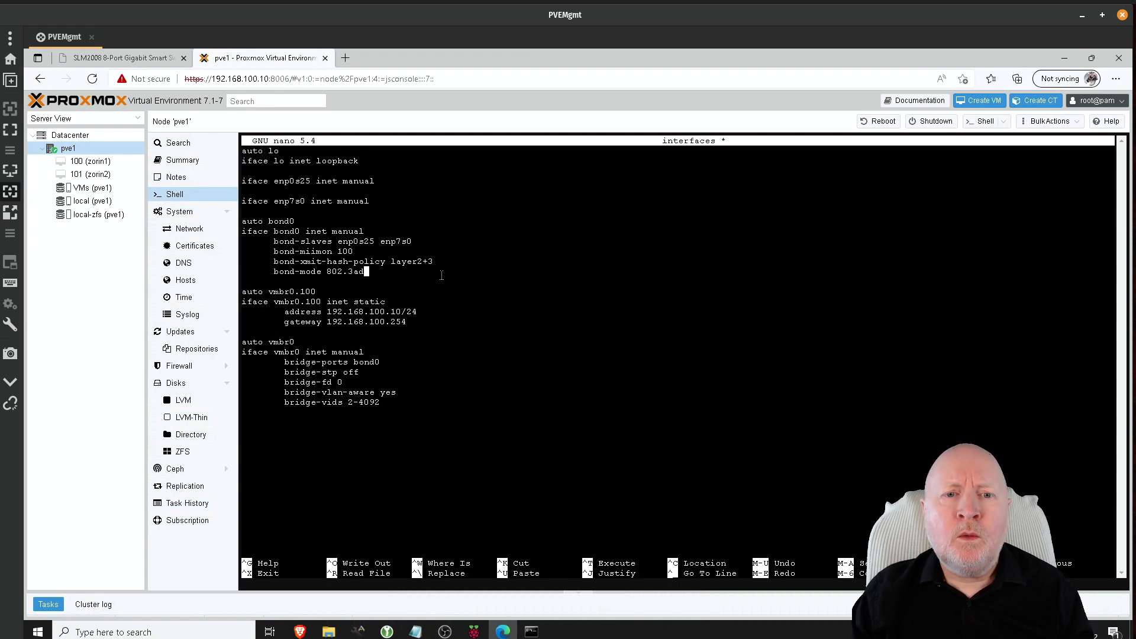
left_click_drag(396, 268, 251, 266)
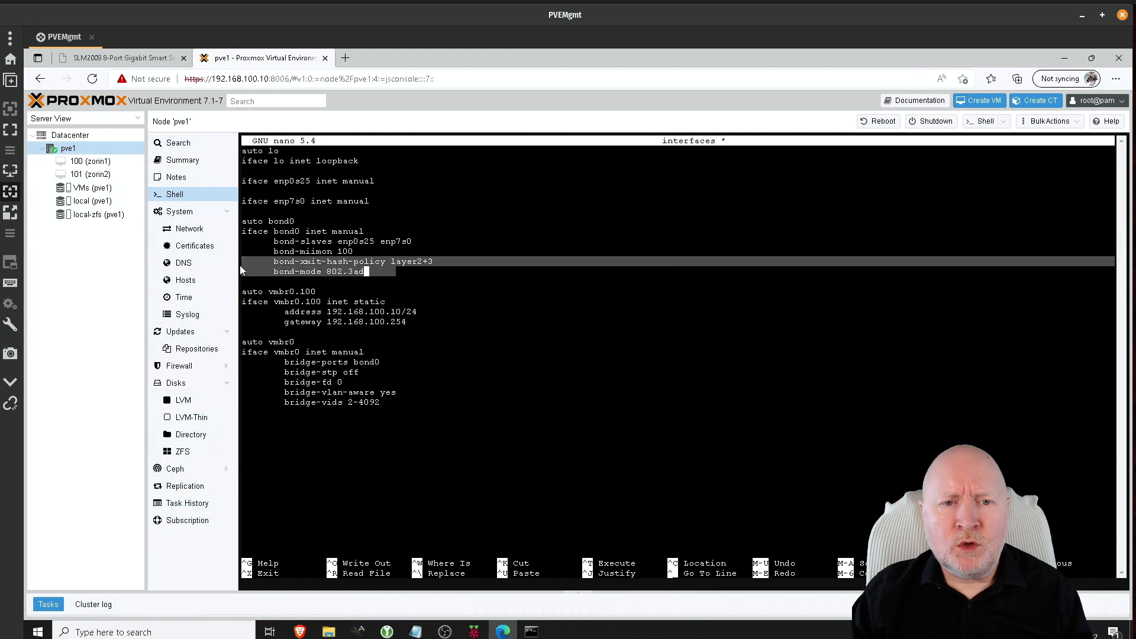
Step: Review the bond-mode and xmit-hash-policy lines of the bond0 stanza in the interfaces file
left_click(419, 277)
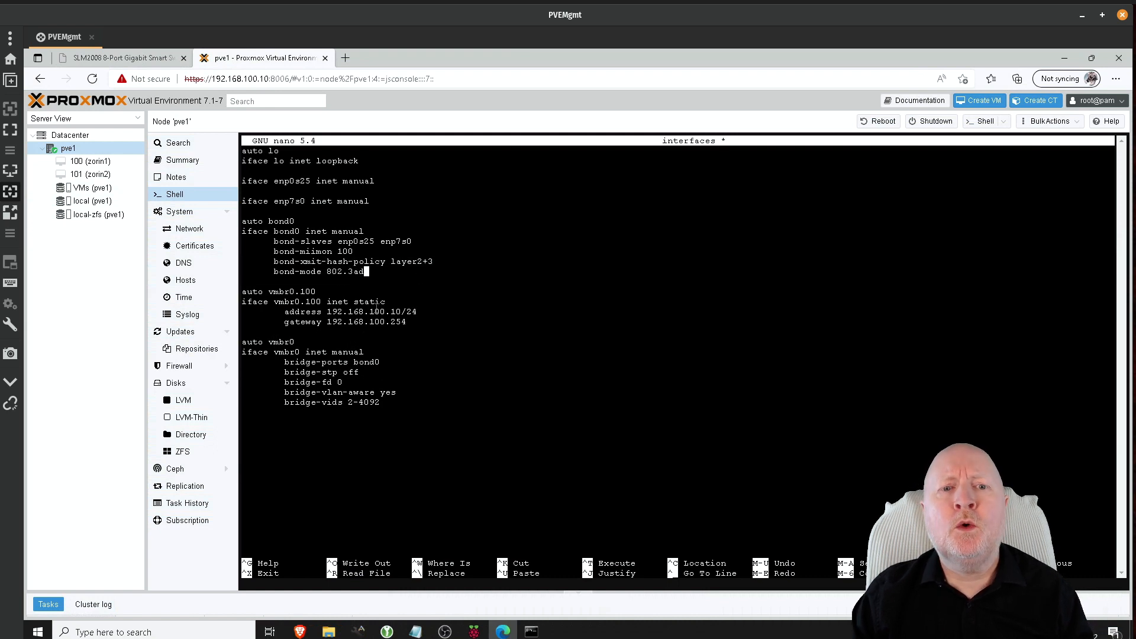
left_click_drag(269, 273, 325, 270)
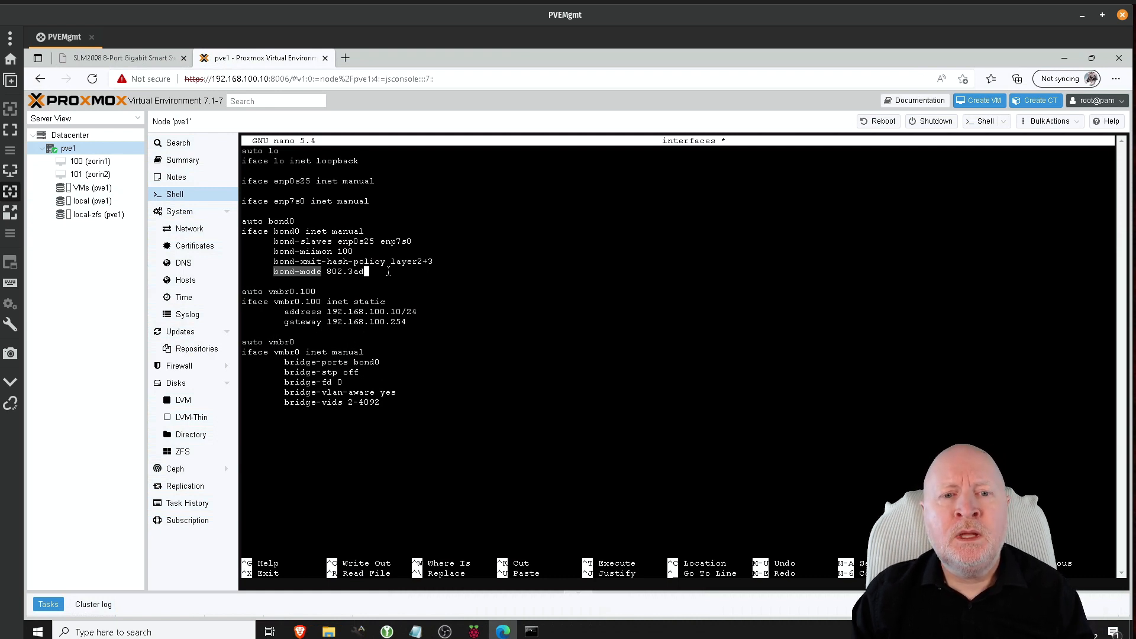
left_click_drag(407, 271, 250, 261)
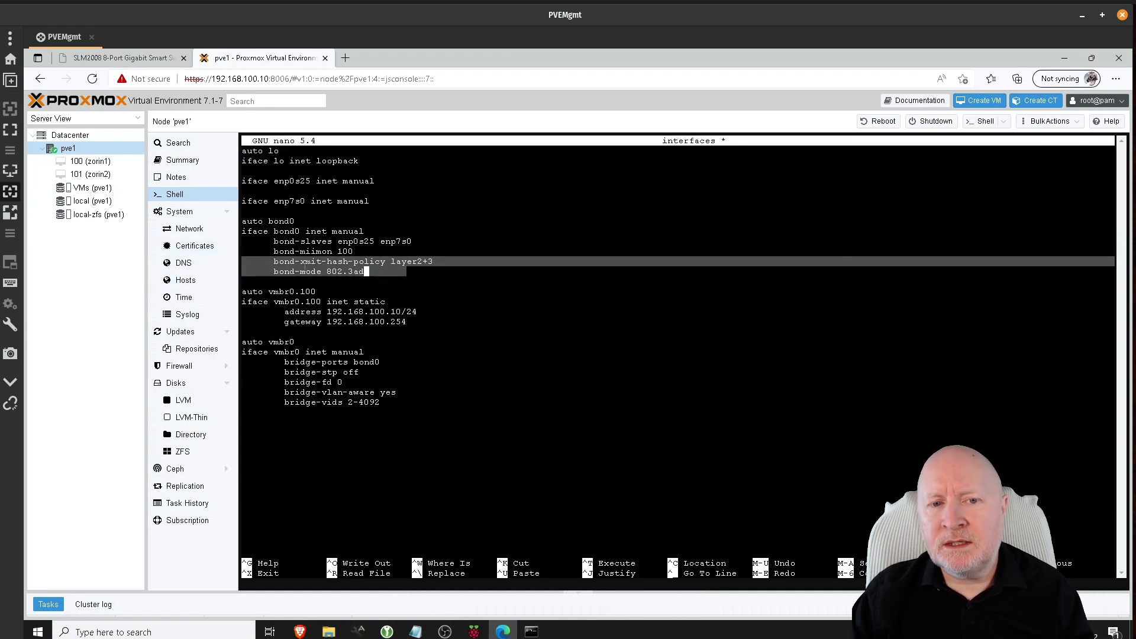
left_click(457, 292)
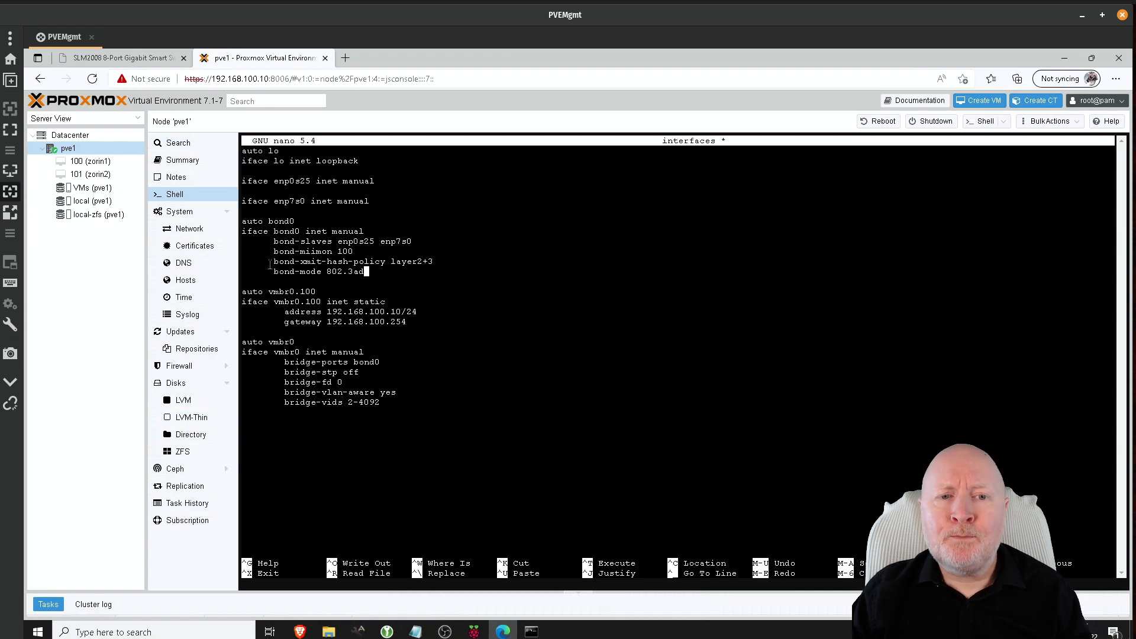
left_click_drag(274, 261, 388, 261)
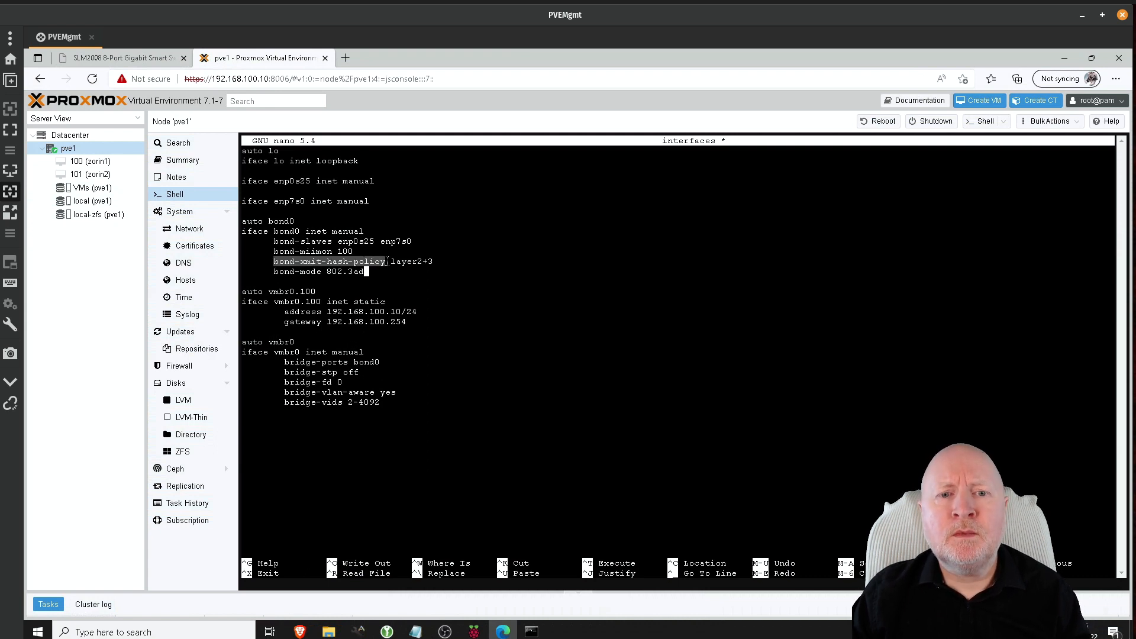
left_click(394, 269)
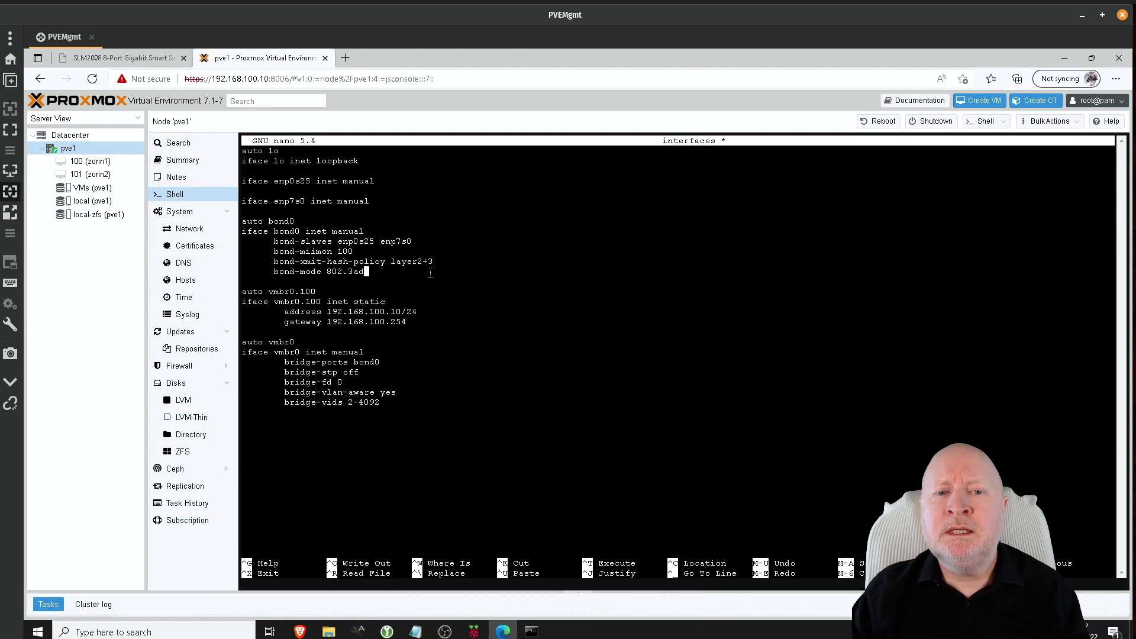
left_click_drag(433, 262, 390, 262)
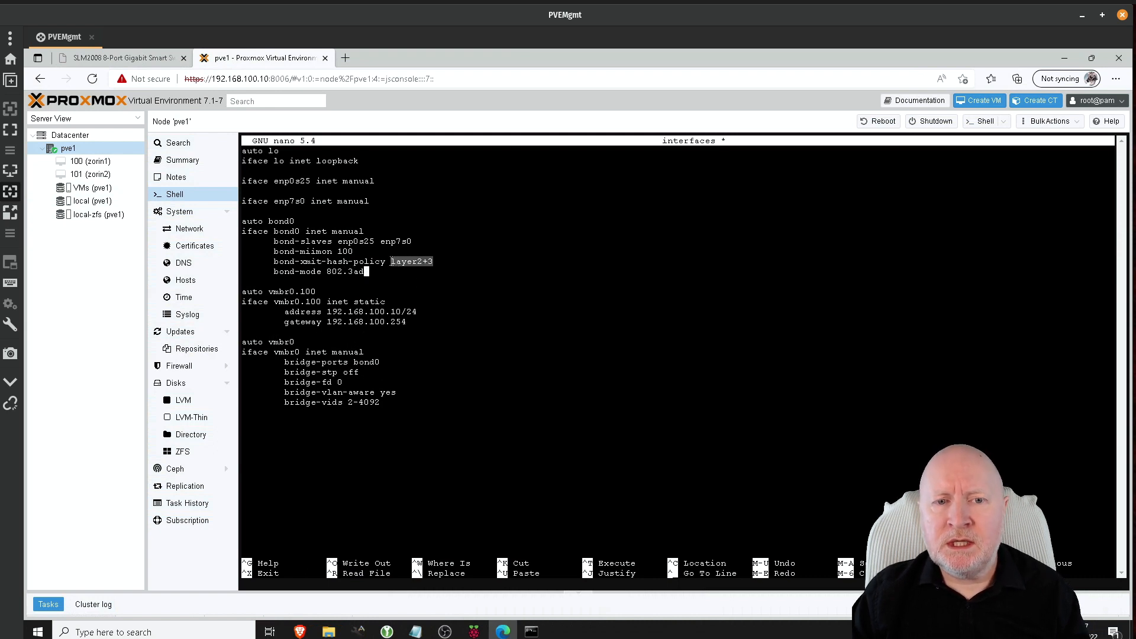
right_click(391, 262)
left_click(407, 226)
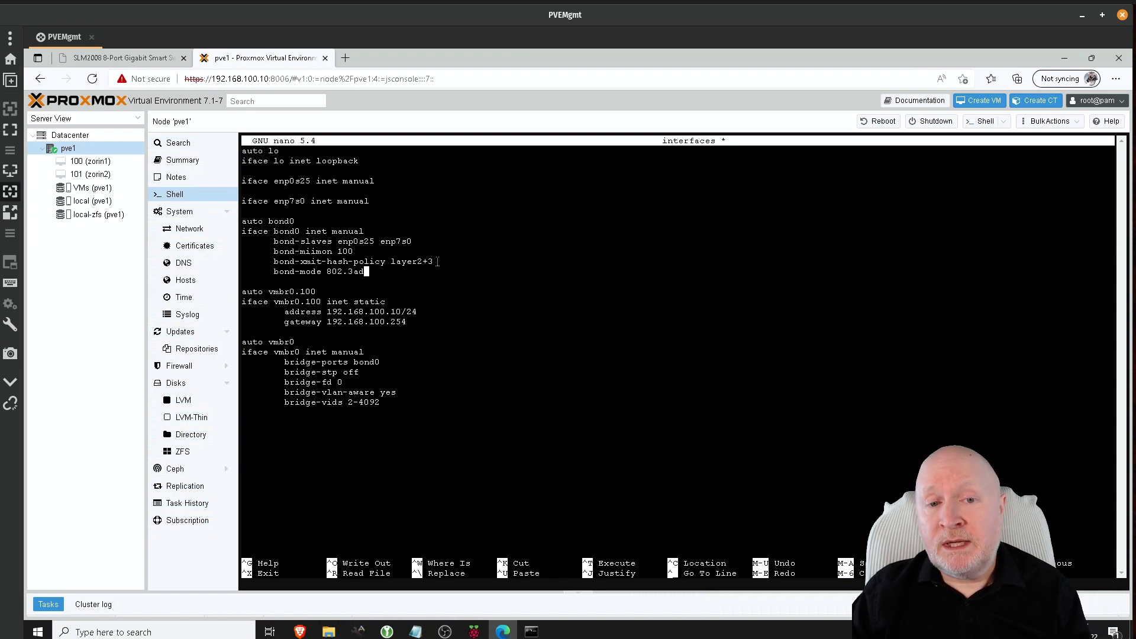
left_click_drag(433, 261, 391, 262)
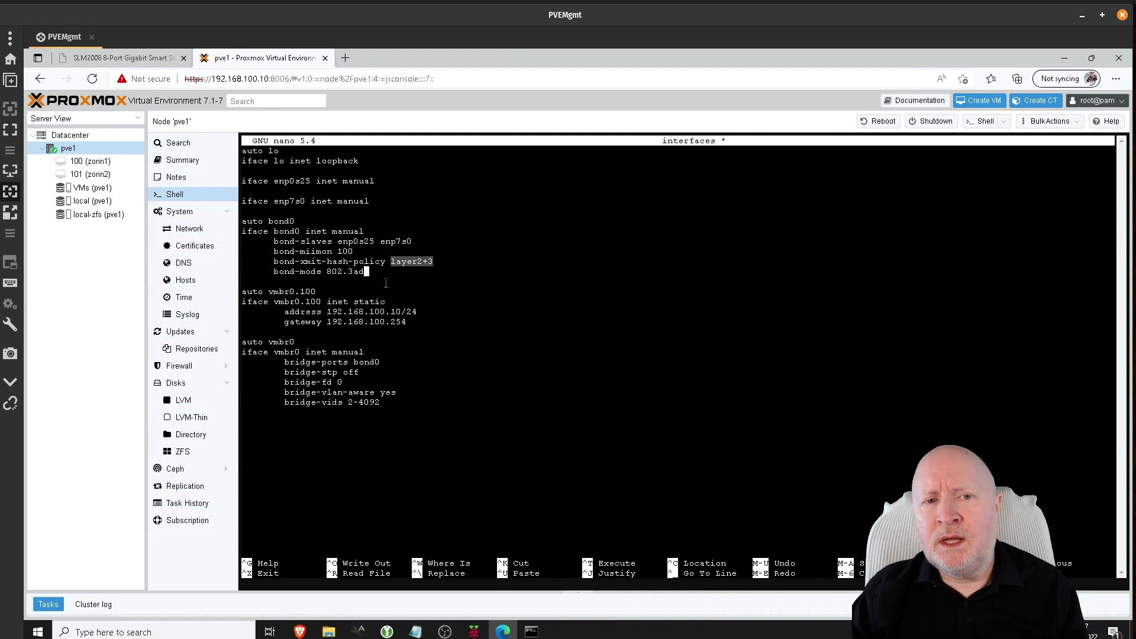
left_click(384, 283)
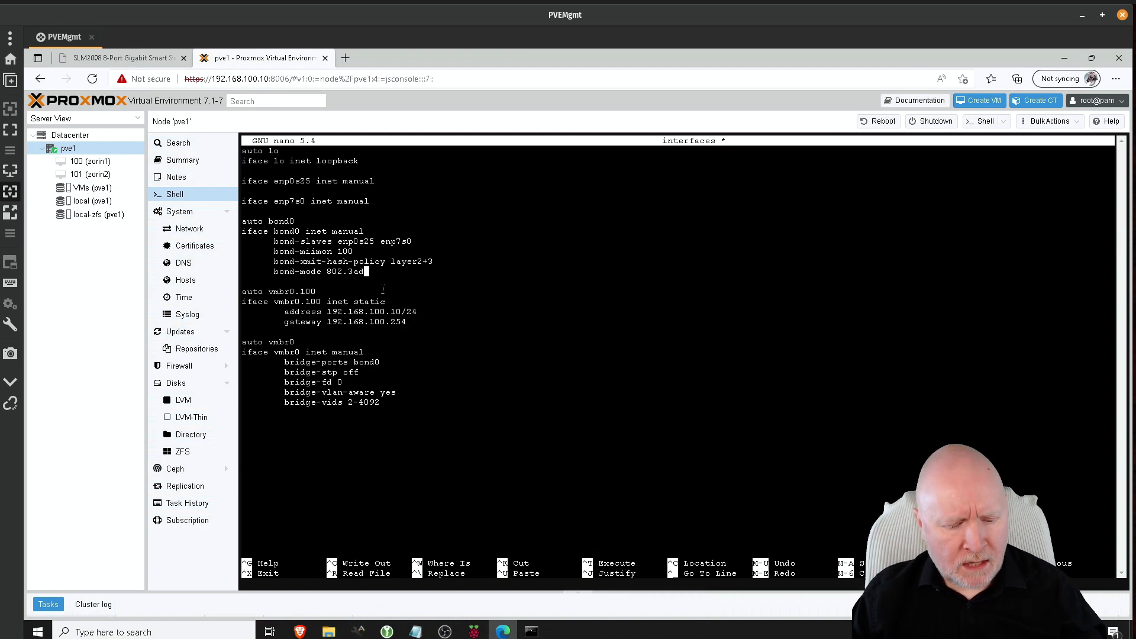
Step: Save the edited /etc/network/interfaces file and exit nano
key("ctrl+x")
key("y")
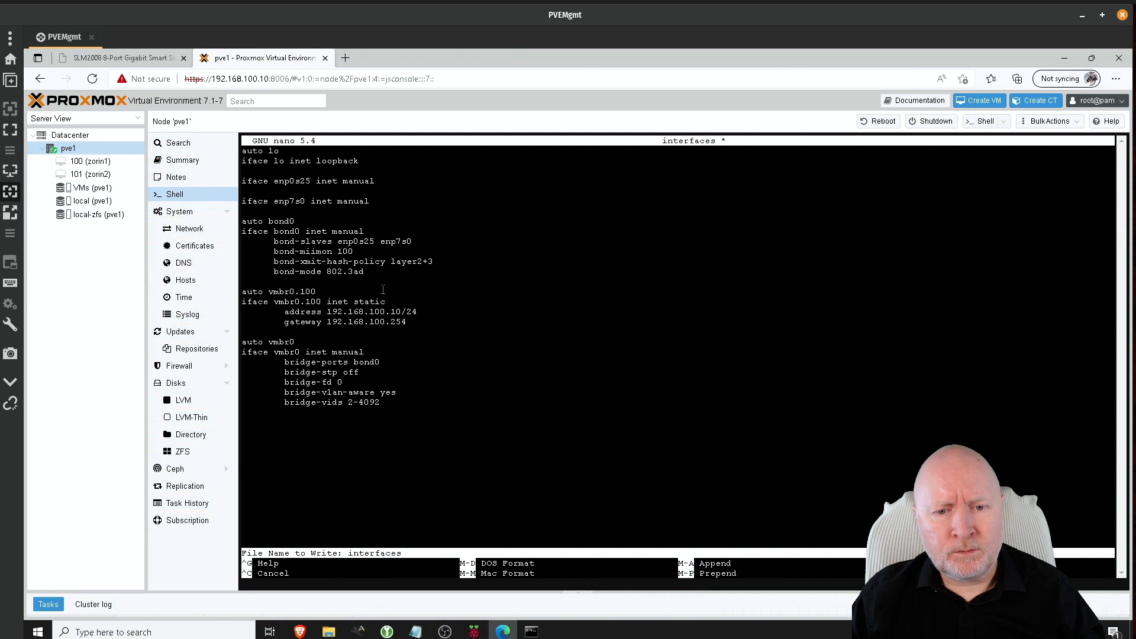
key("Return")
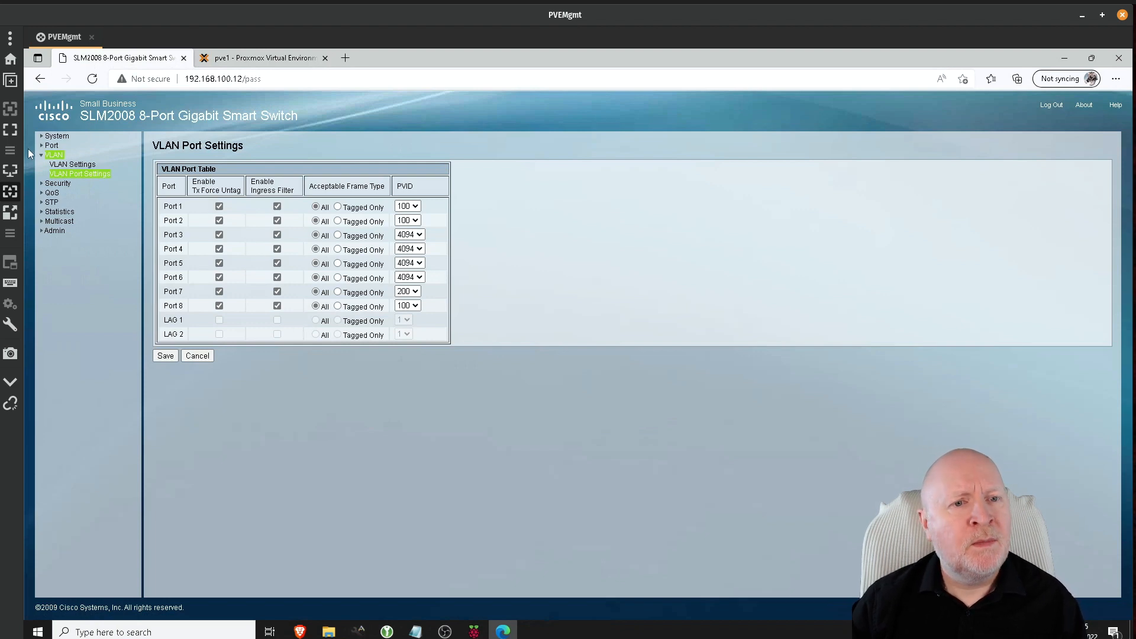
Step: Enable LACP on switch ports 1 and 2 and check the LACP Status page
left_click(50, 146)
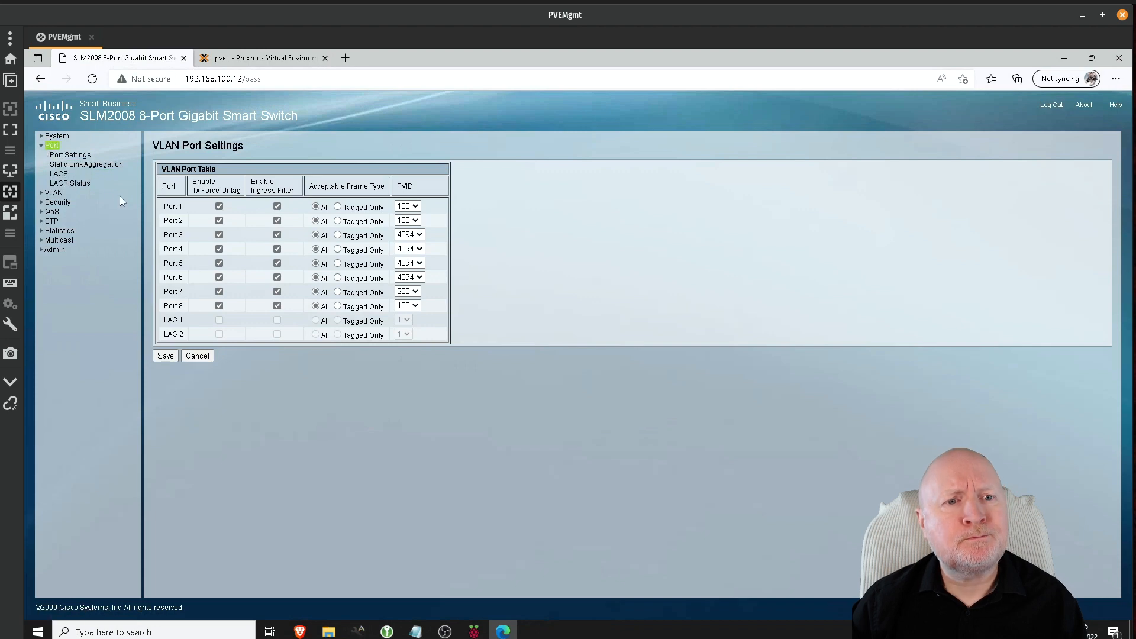
left_click(59, 173)
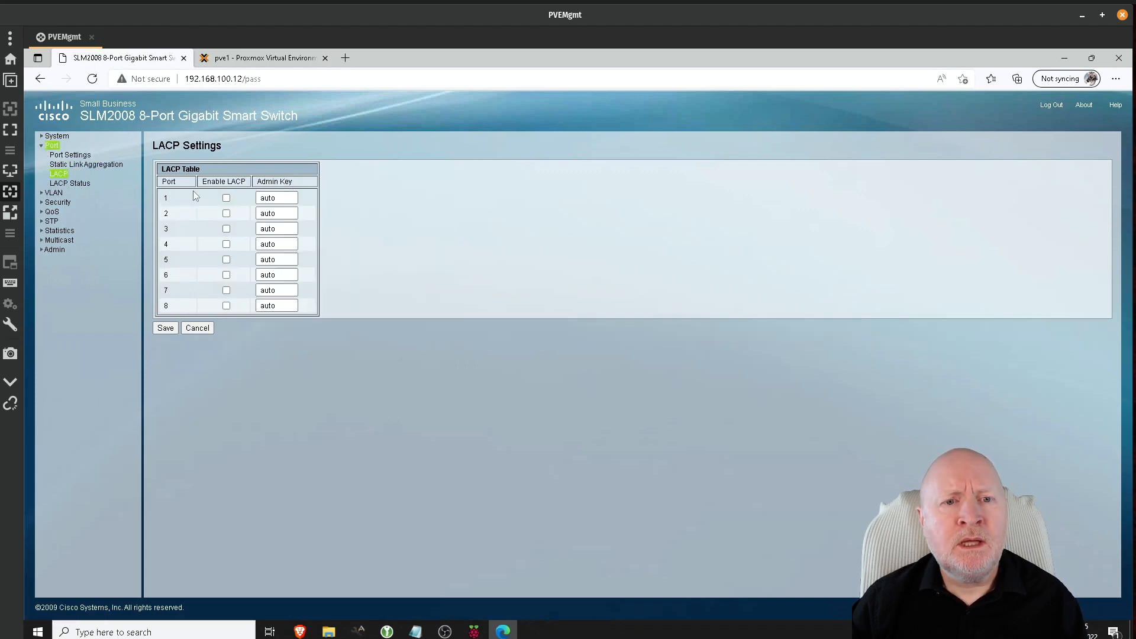
left_click(226, 198)
left_click(226, 214)
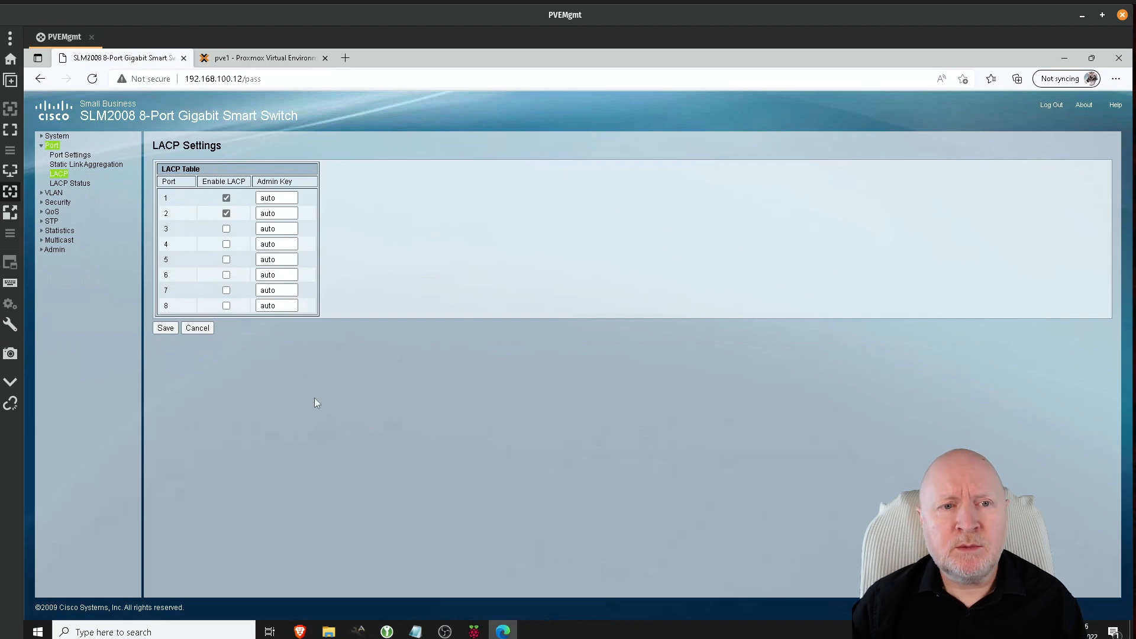
left_click(79, 185)
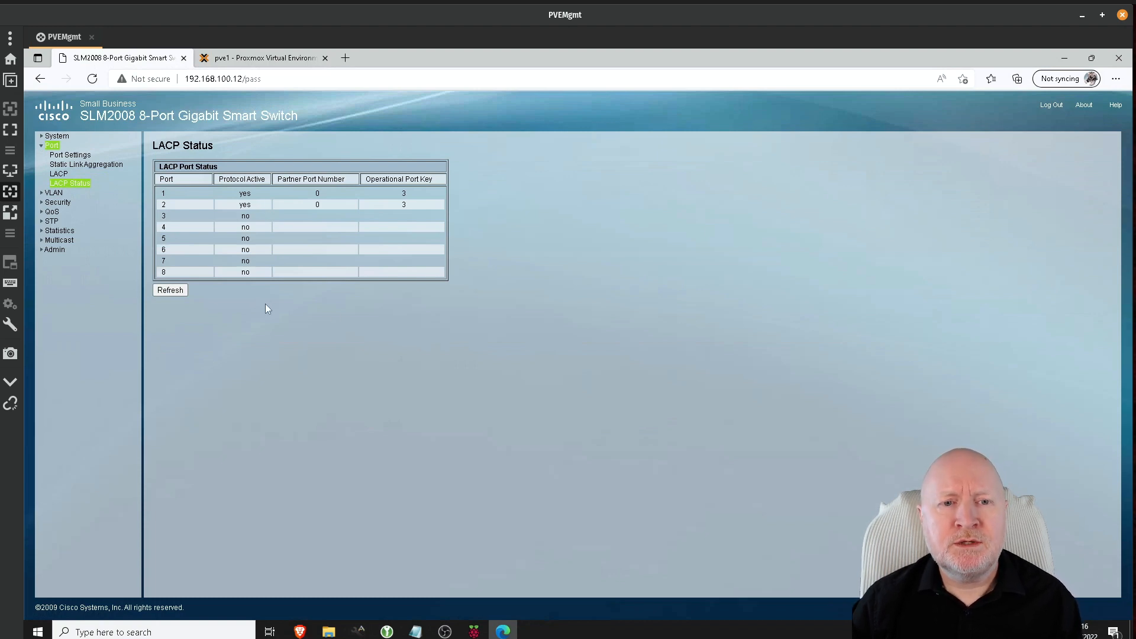
Step: Set port 5 back to Normal, leaving LAG 1 empty, then go to VLAN Port Settings
left_click(103, 169)
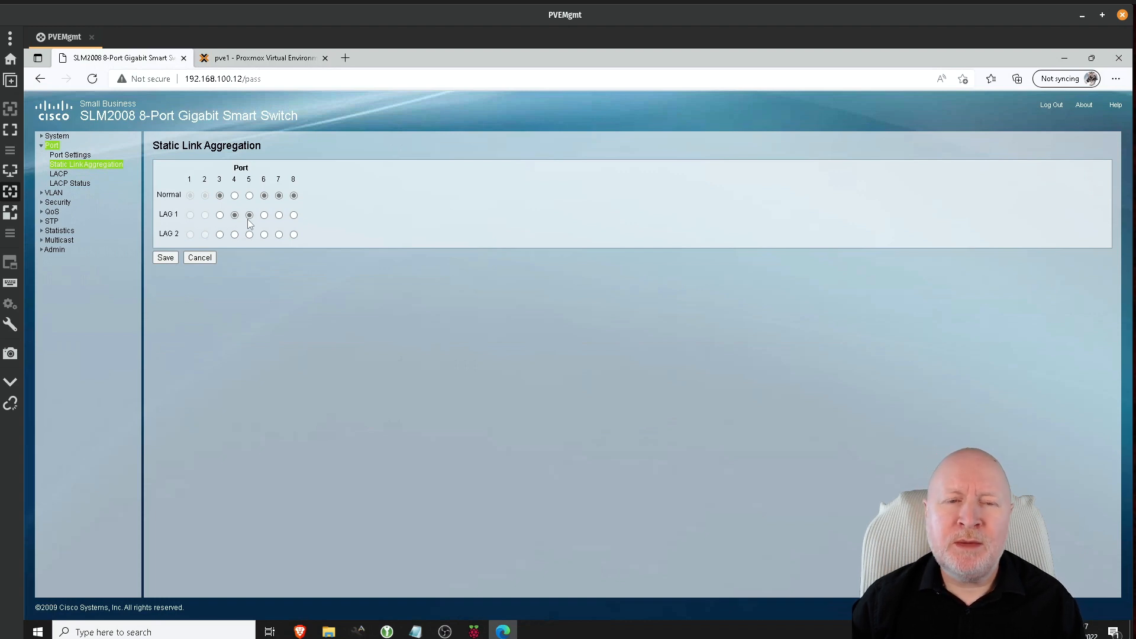
left_click(249, 196)
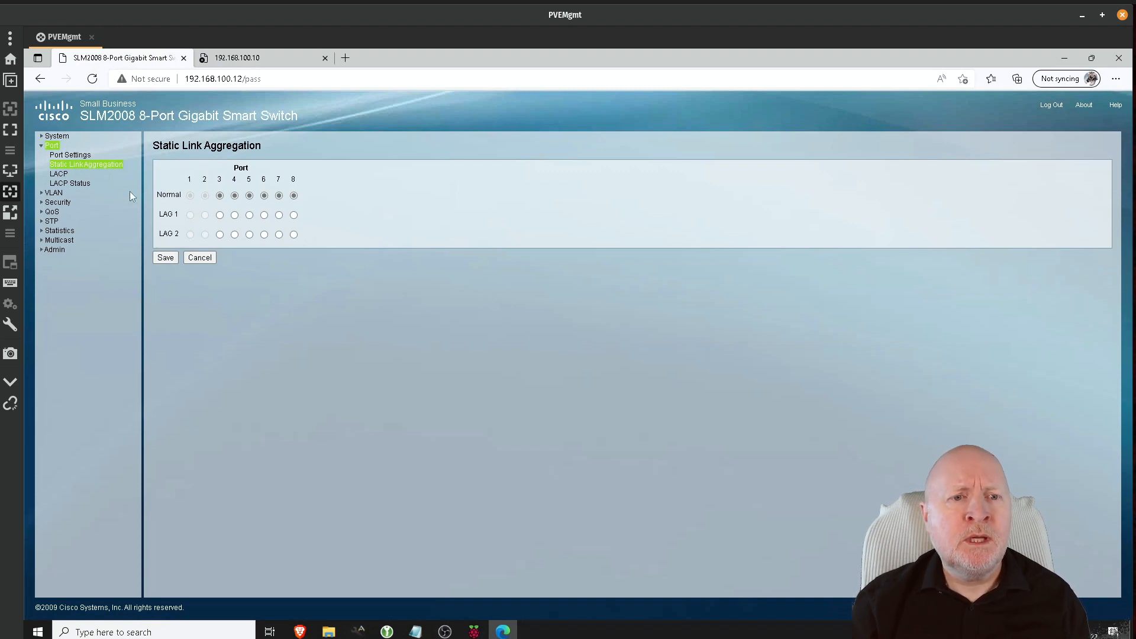
left_click(54, 193)
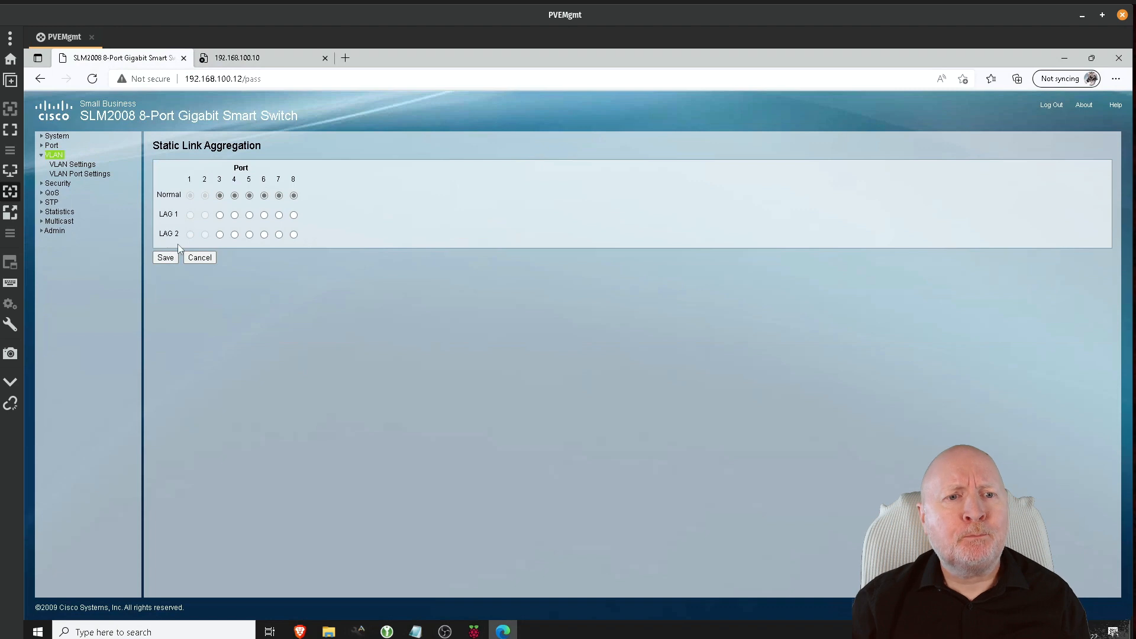
left_click(101, 177)
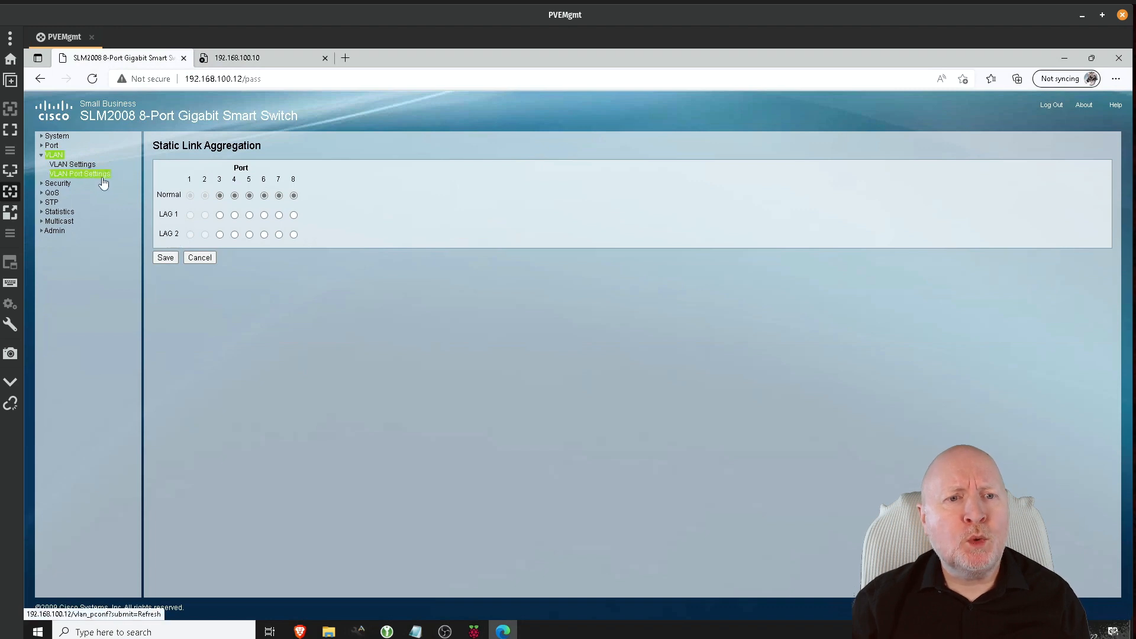
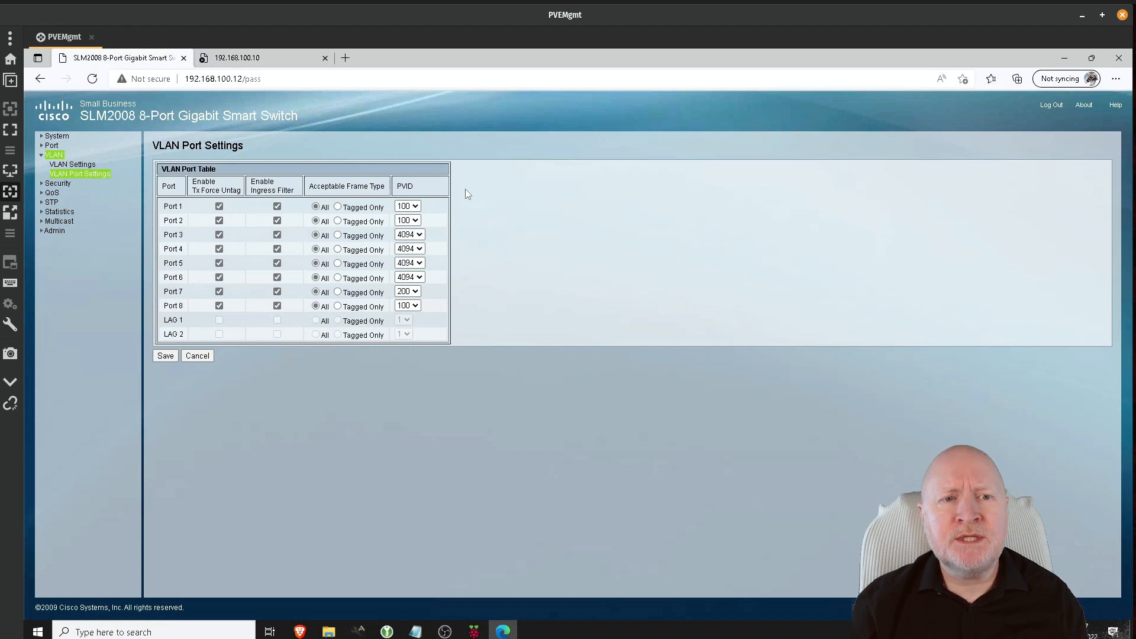
Step: Add Port 1 and Port 2 as members of VLAN 4093 and save the membership
left_click(72, 164)
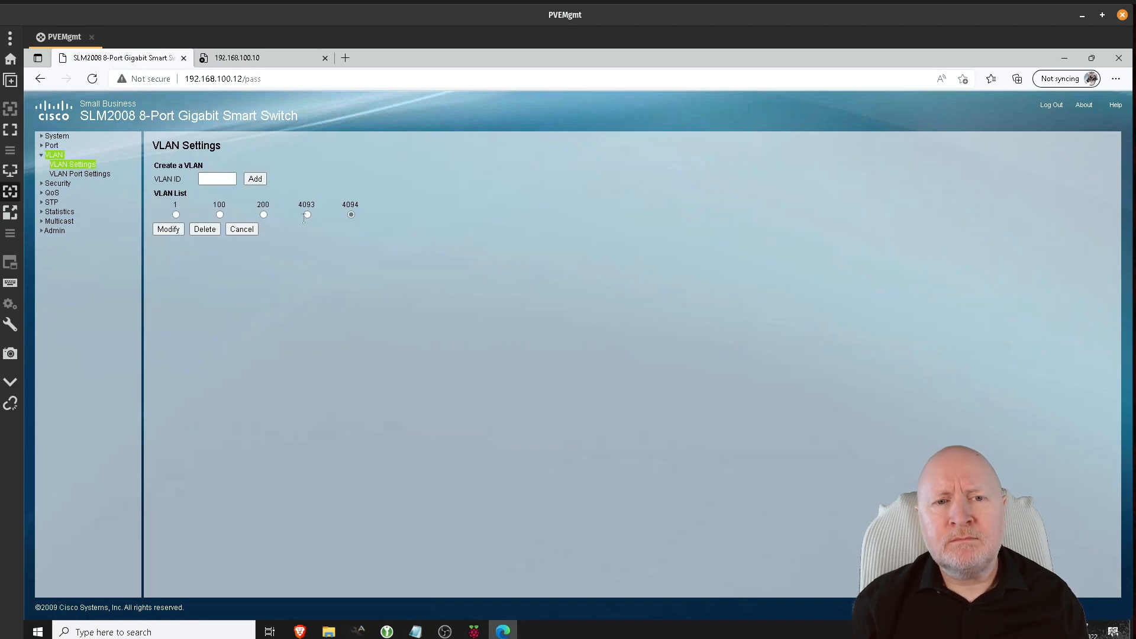
left_click(168, 229)
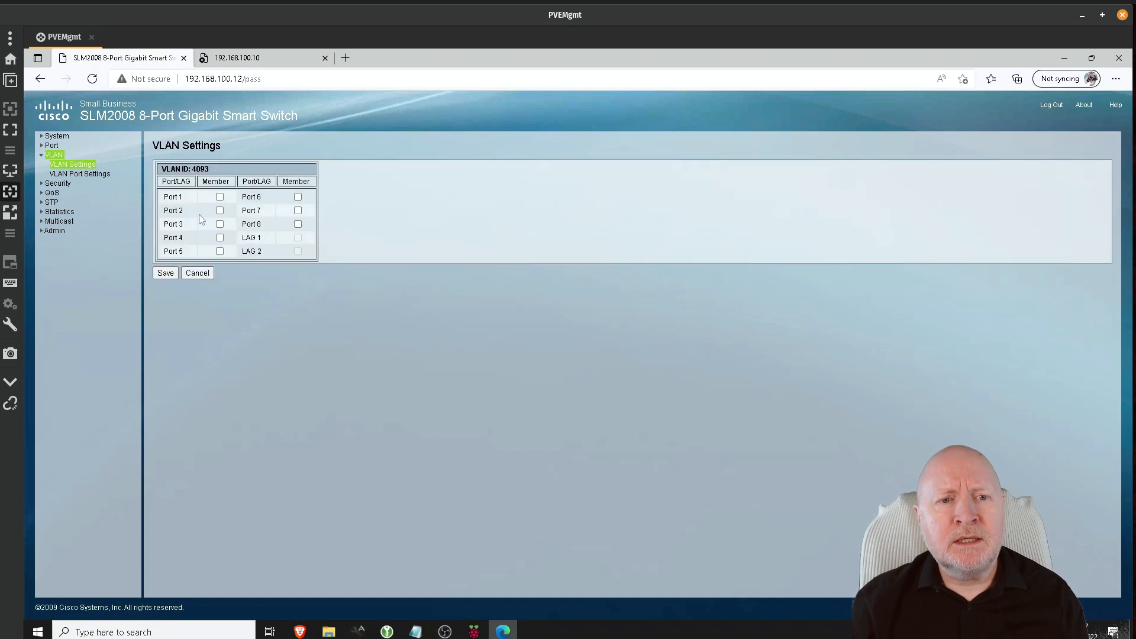
left_click(219, 196)
left_click(220, 210)
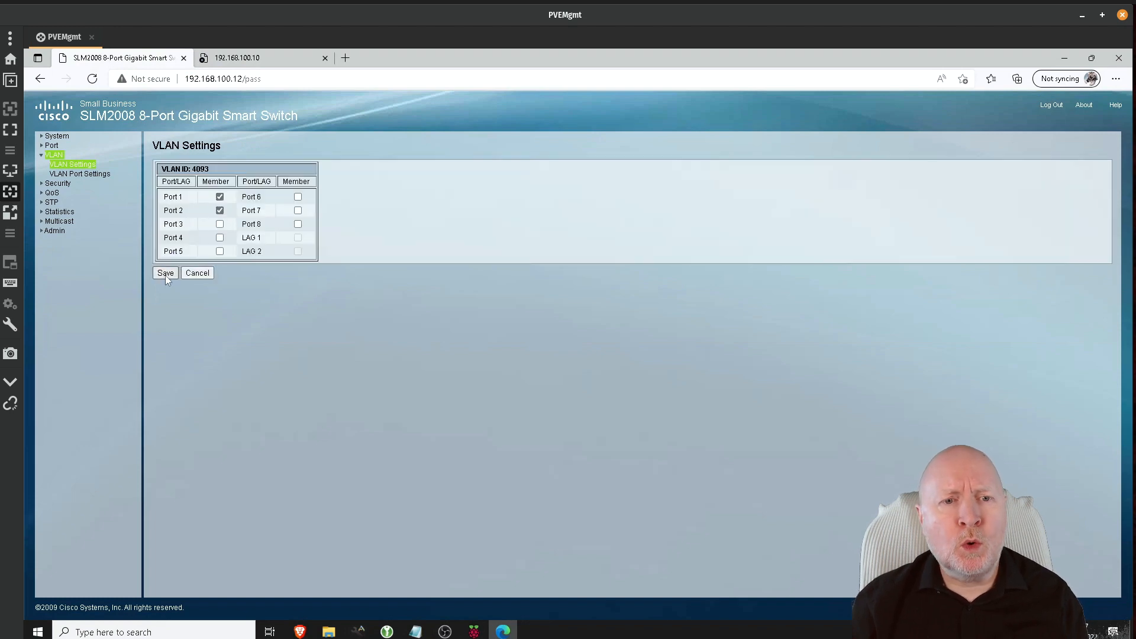
left_click(165, 273)
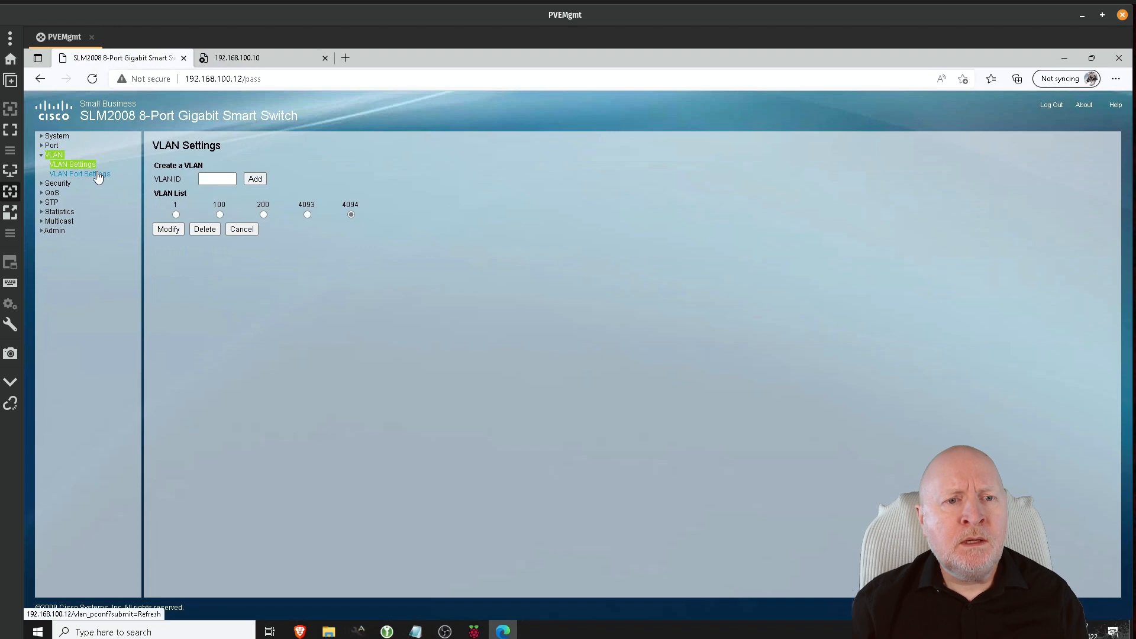
Step: Set the PVID of Port 1 and Port 2 to 4093 in VLAN Port Settings and save
left_click(97, 177)
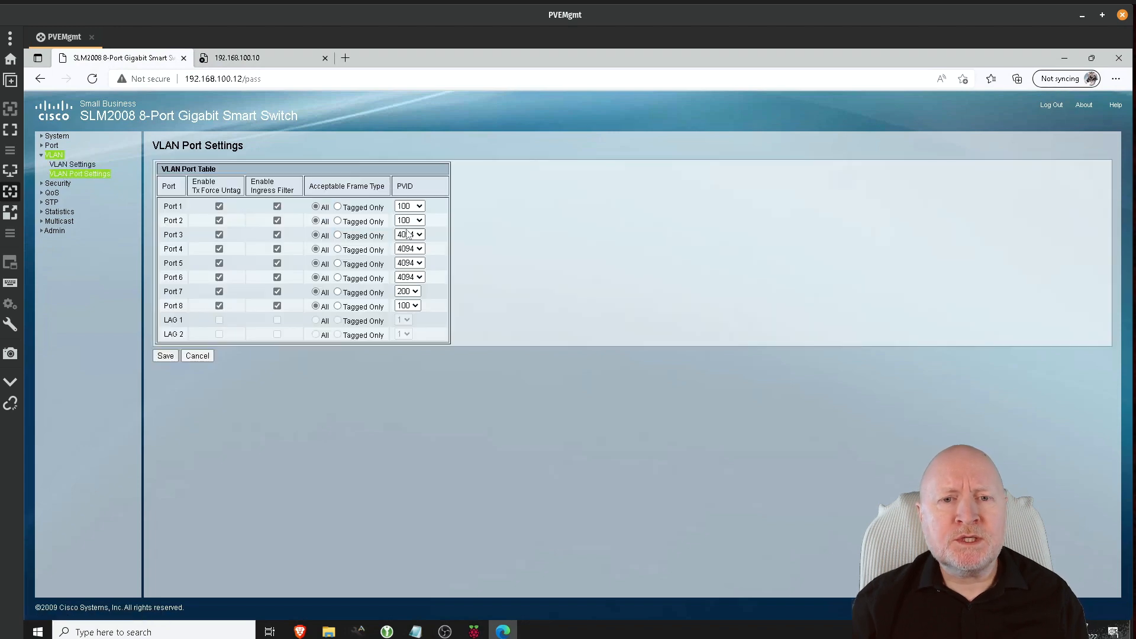
left_click(414, 206)
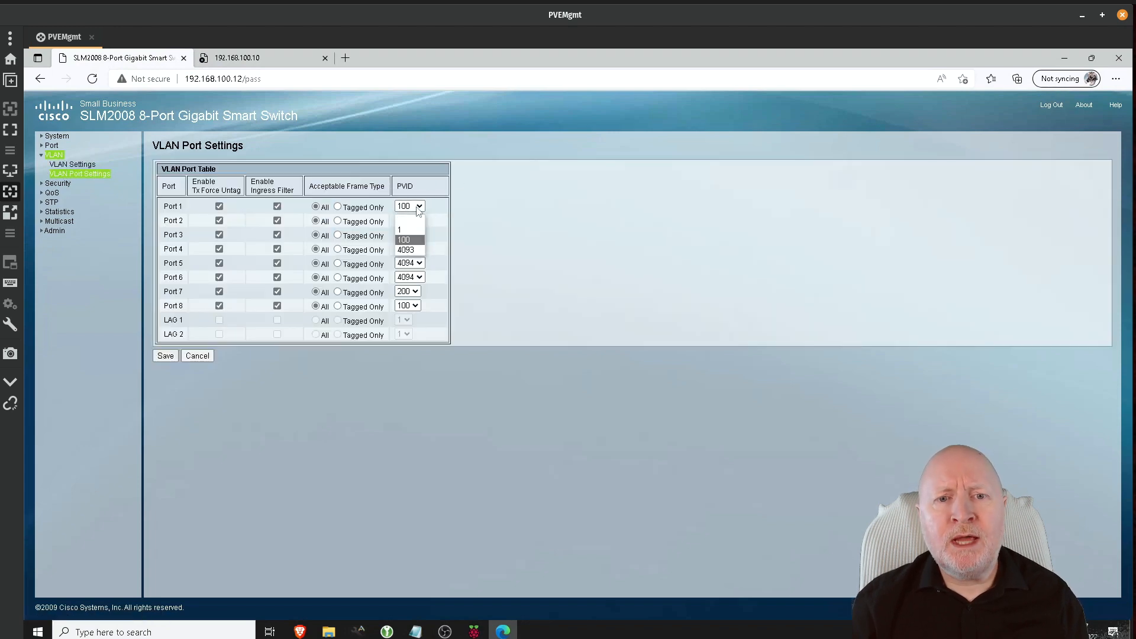
left_click(407, 223)
left_click(407, 221)
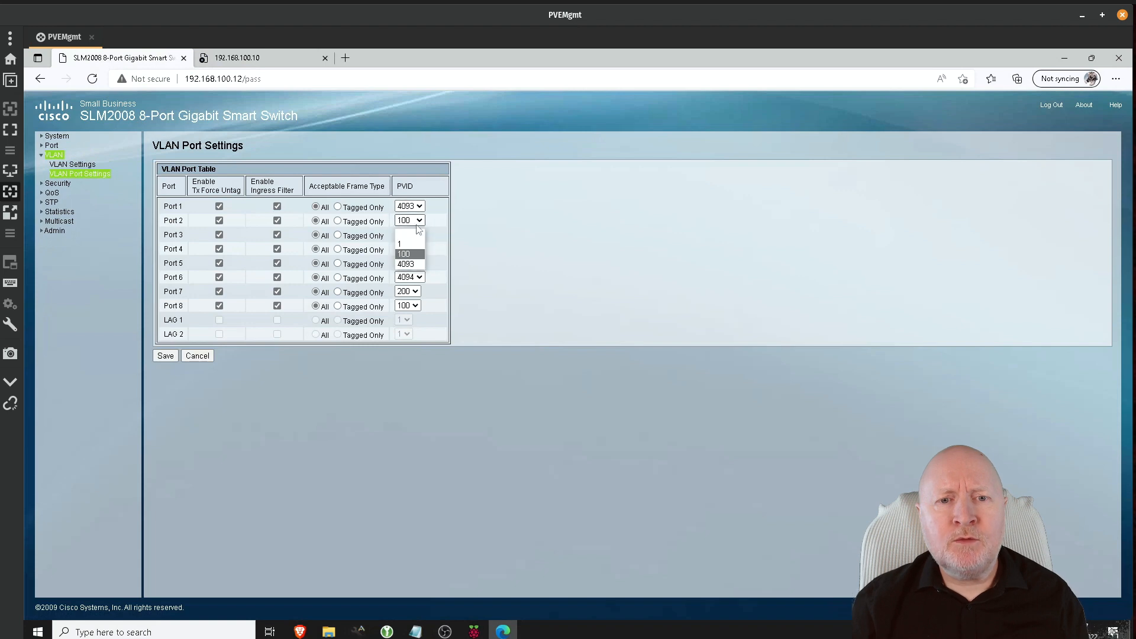
left_click(413, 262)
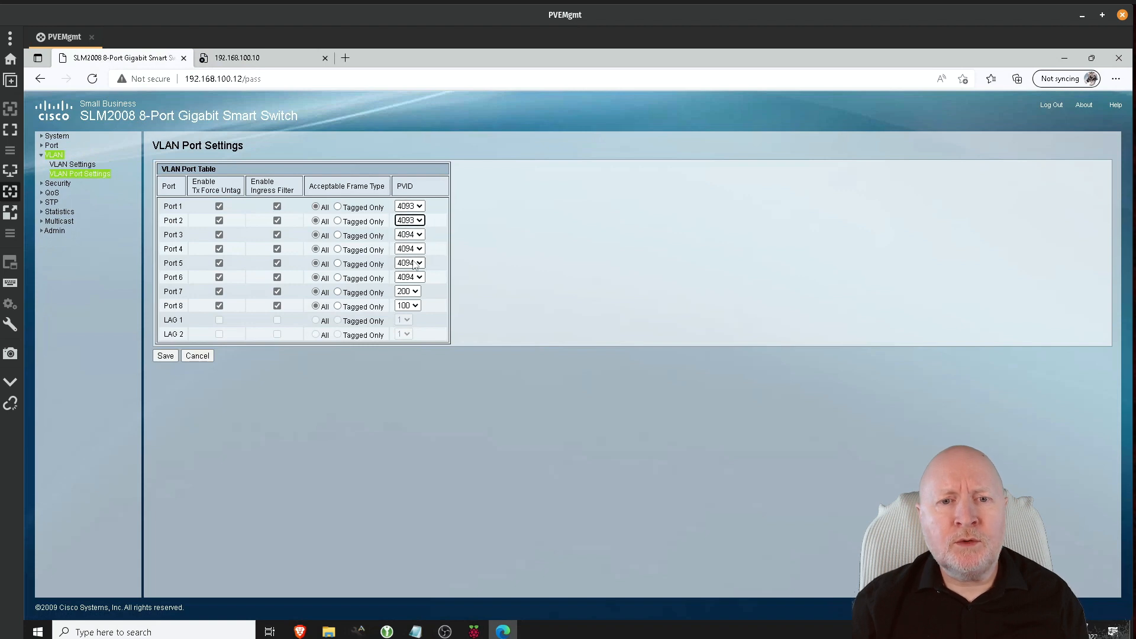
left_click(165, 358)
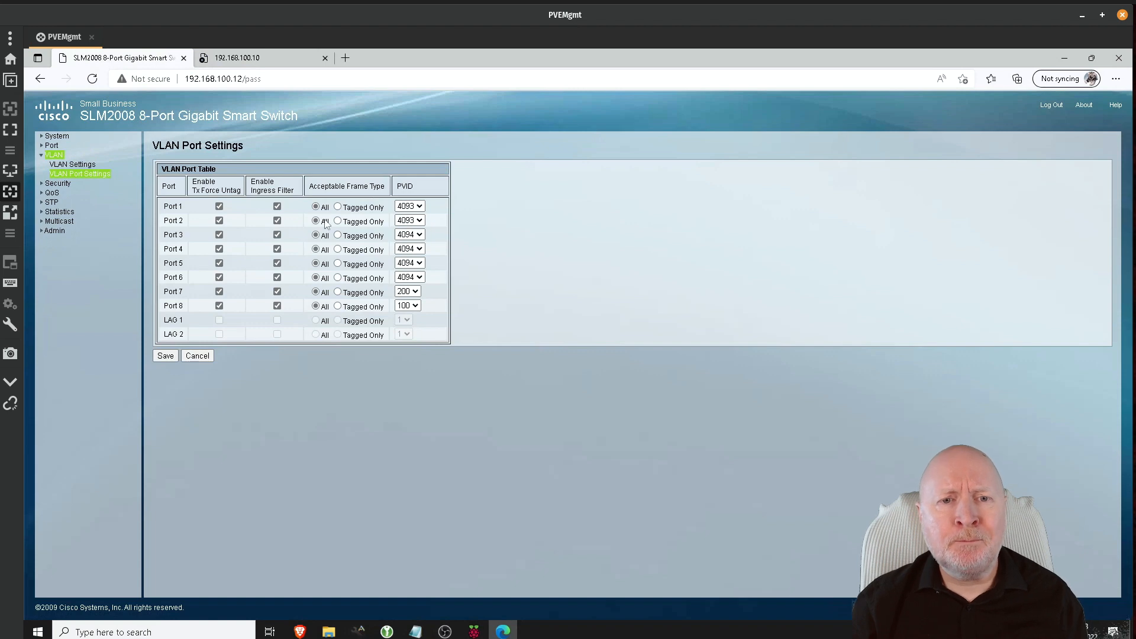
Step: Set Acceptable Frame Type to Tagged Only for Ports 1 and 2 and save
left_click(337, 206)
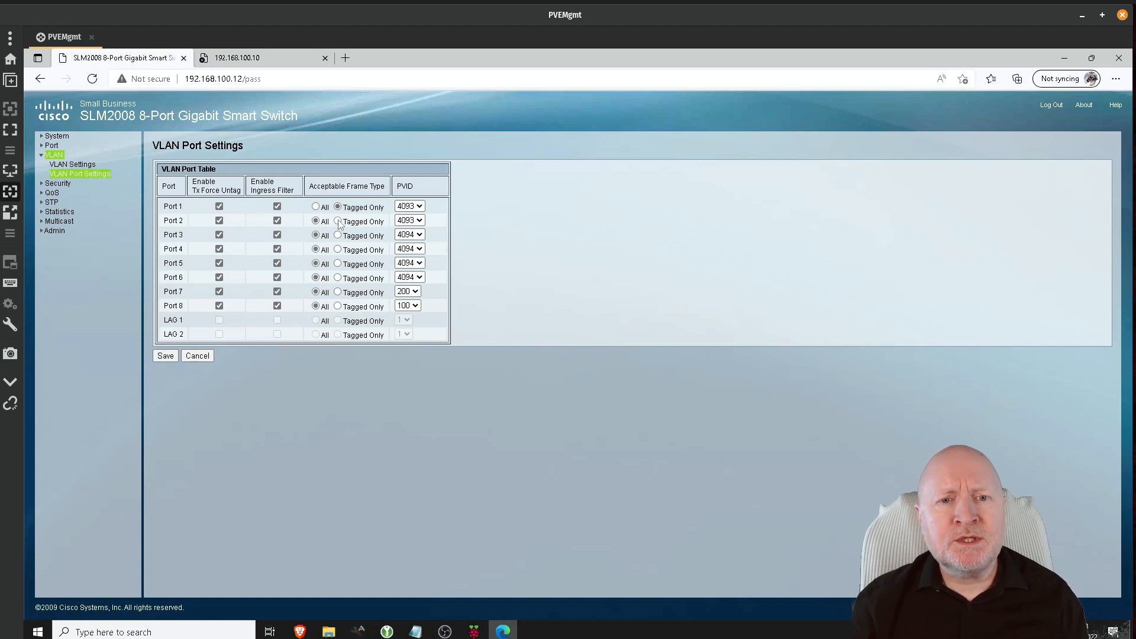
left_click(337, 221)
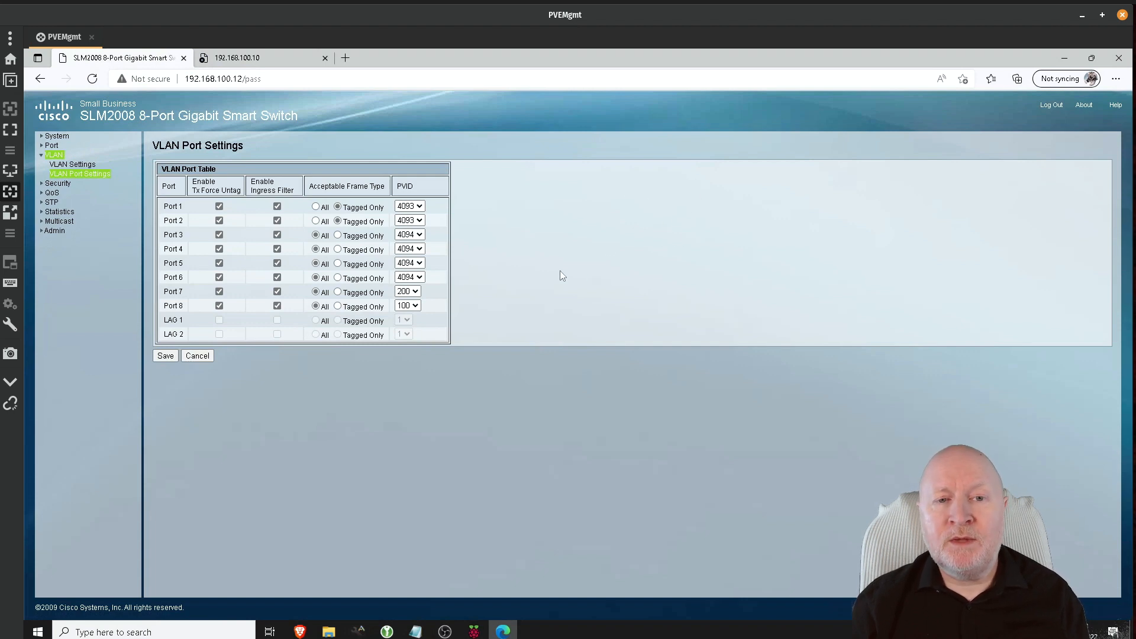
left_click(316, 207)
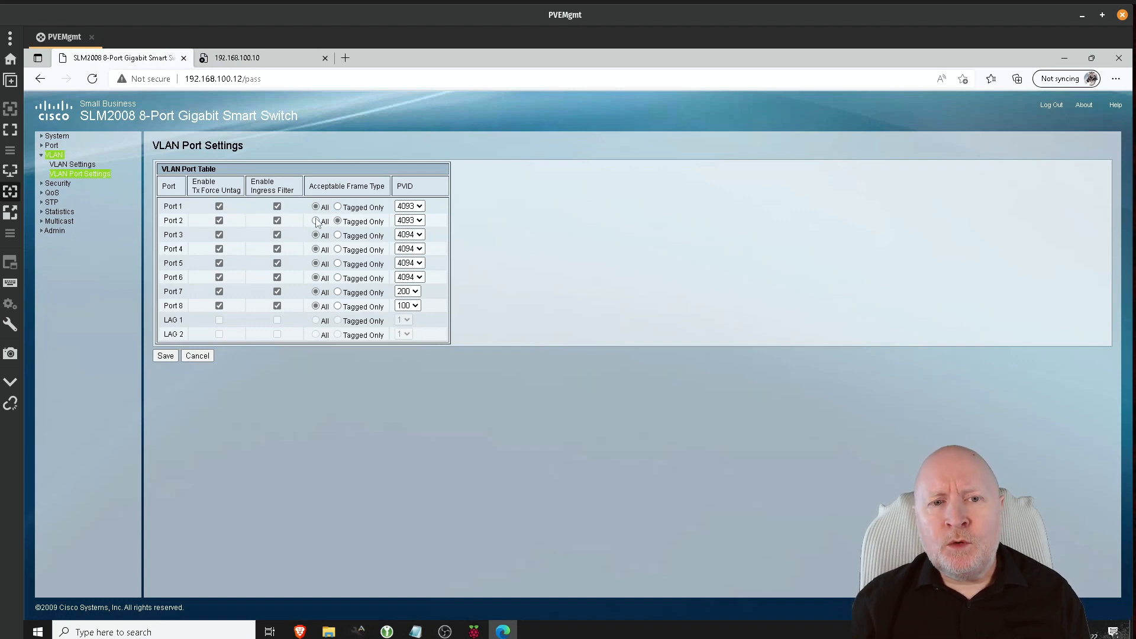
left_click(315, 220)
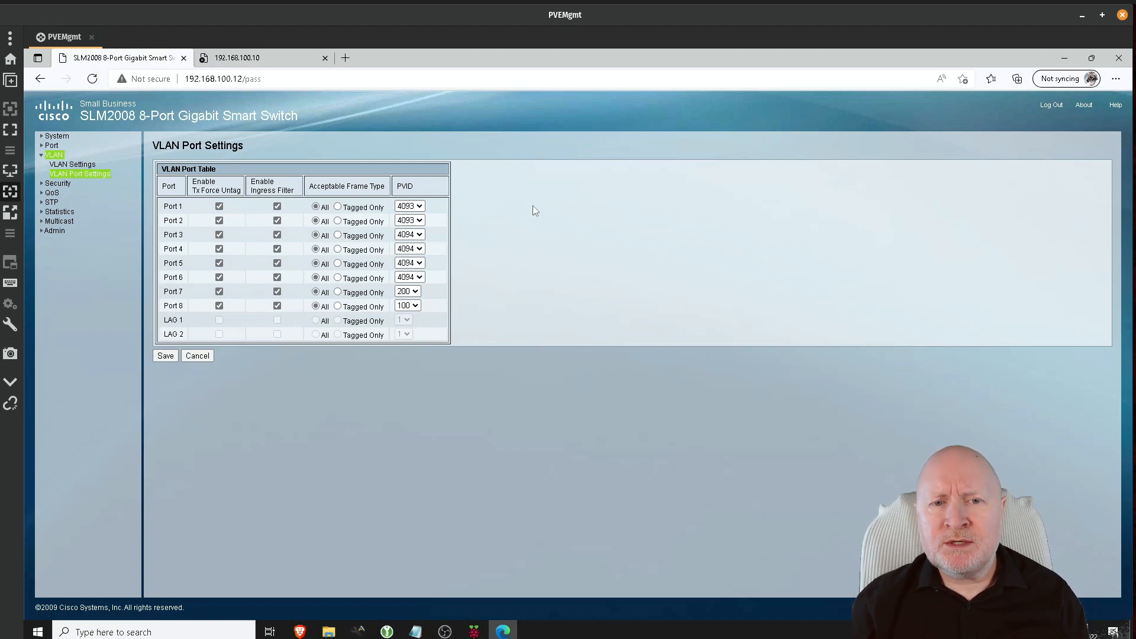
left_click(337, 207)
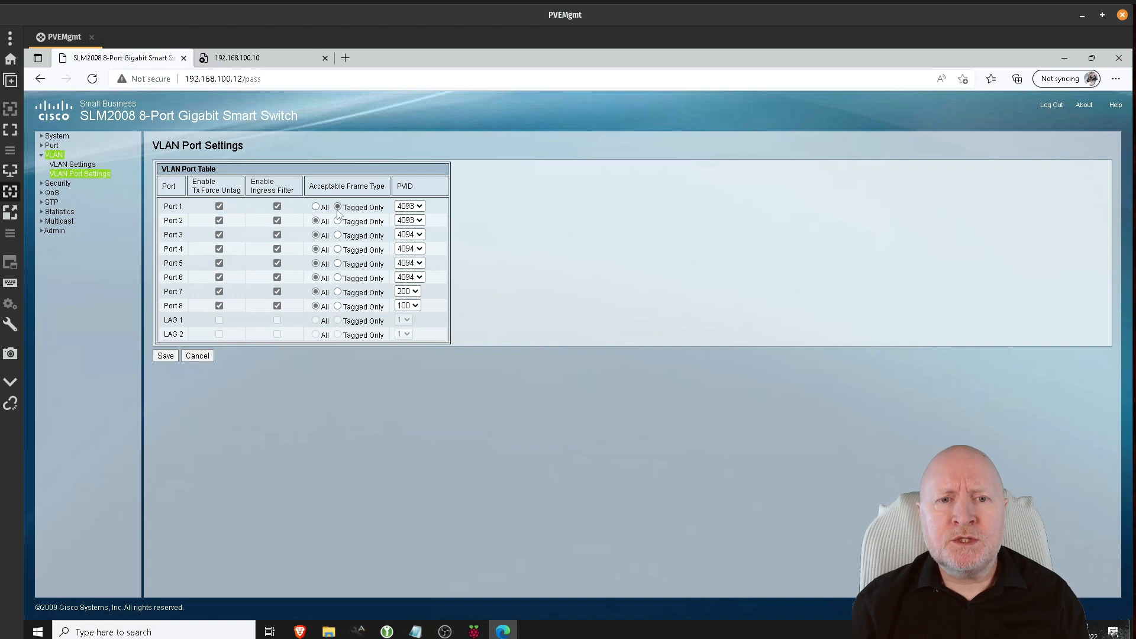
left_click(337, 220)
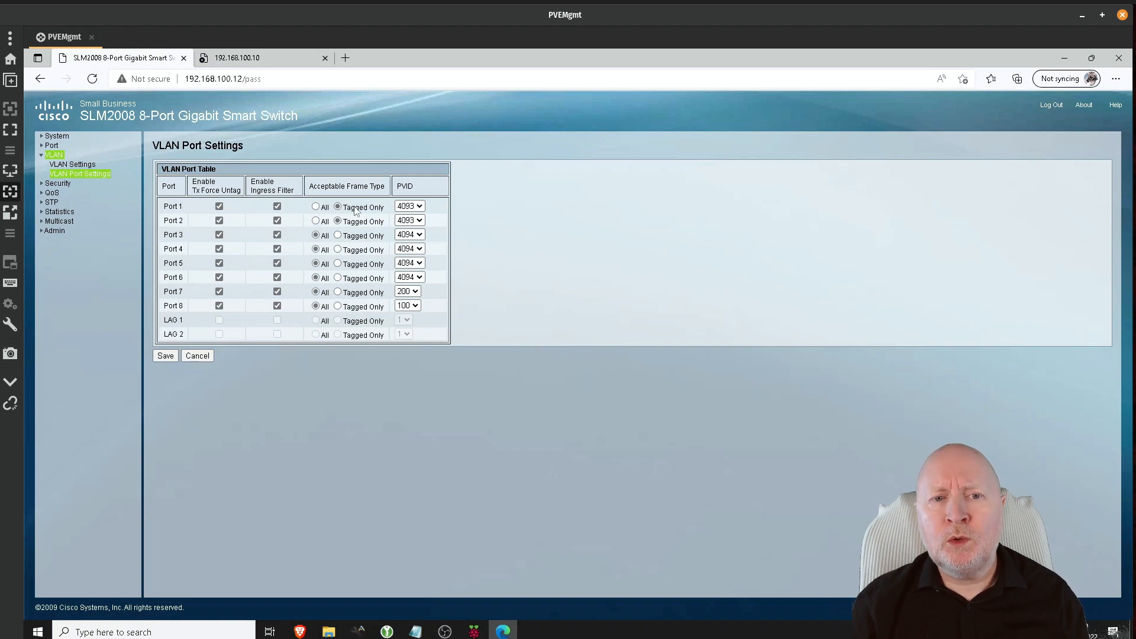
left_click(163, 358)
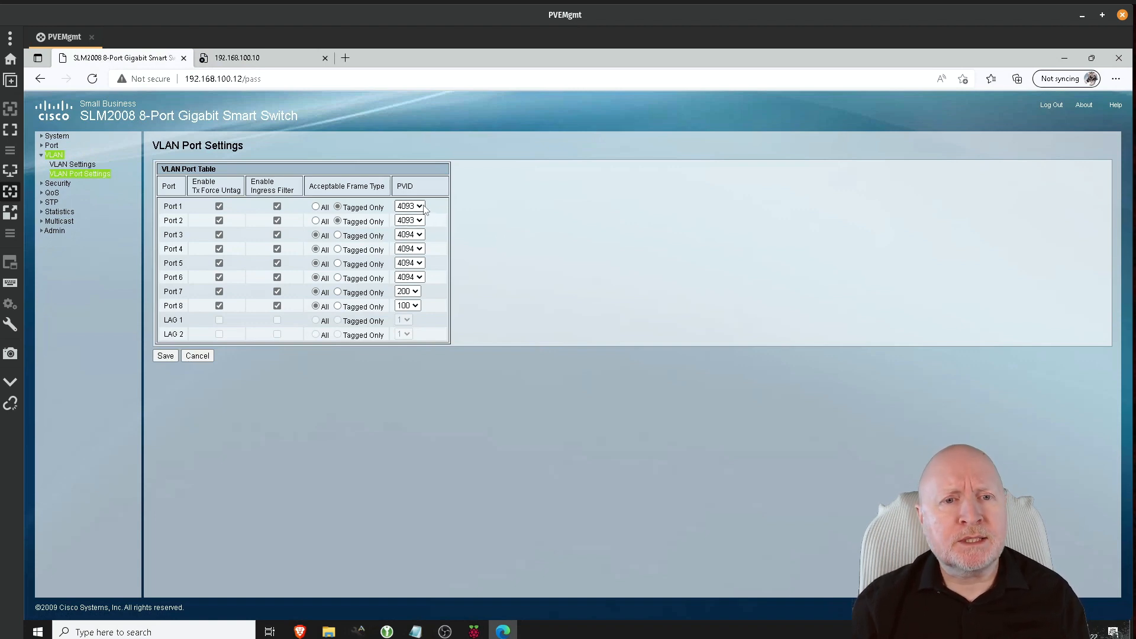
Step: Untick Tx Force Untag for Ports 1 and 2 and save
left_click(219, 220)
left_click(219, 206)
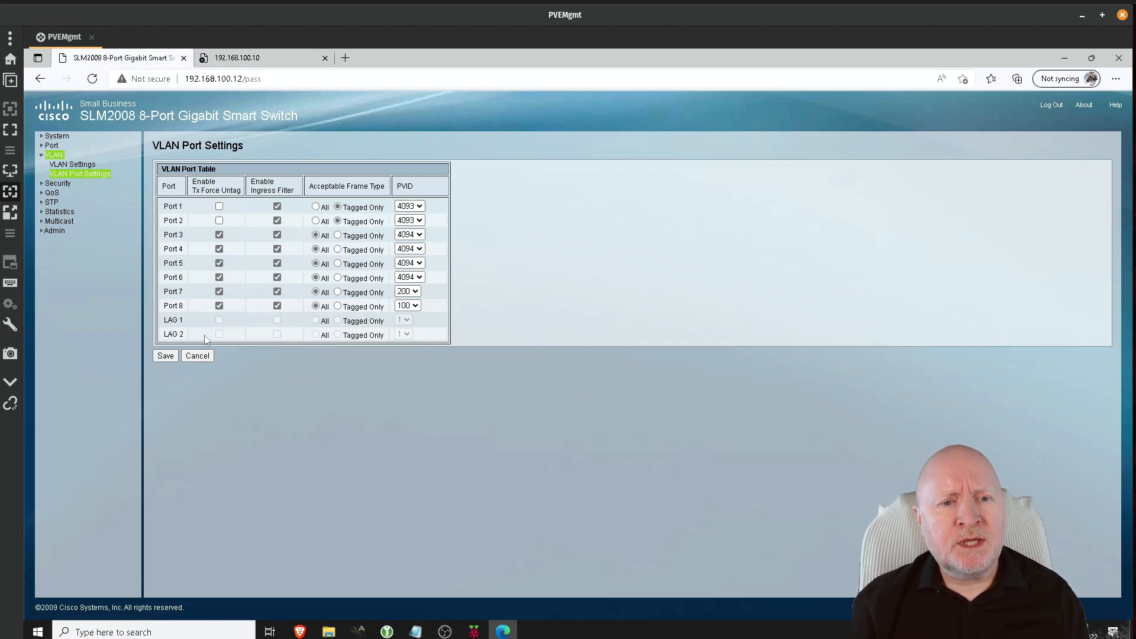
left_click(172, 357)
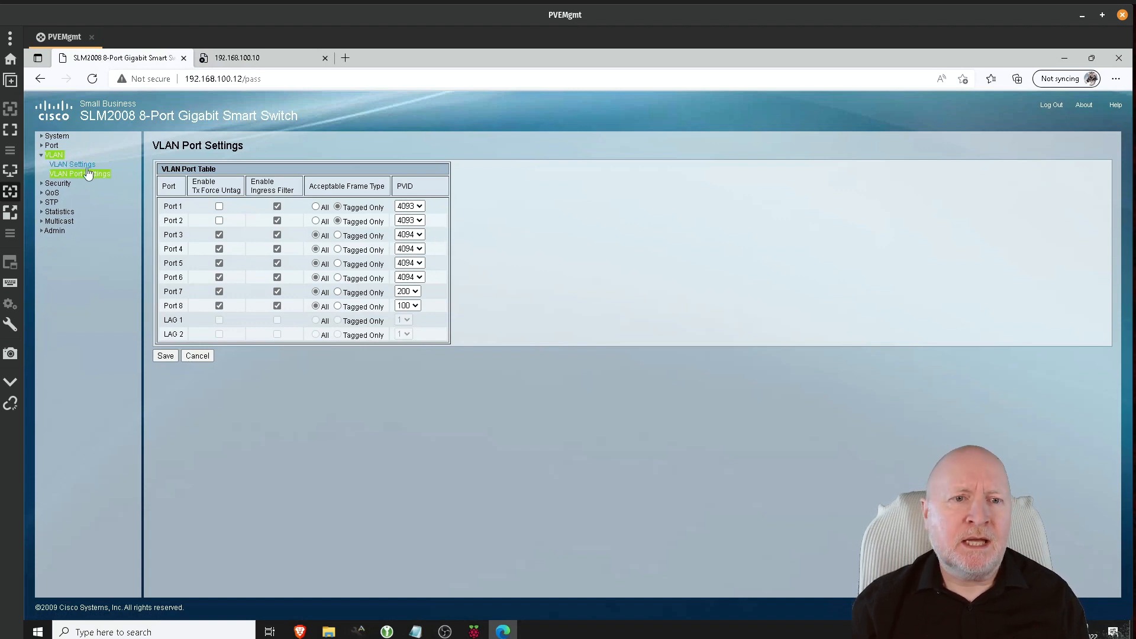
Step: Revisit the VLAN pages, then switch to the 192.168.100.10 Proxmox tab
left_click(43, 155)
left_click(42, 155)
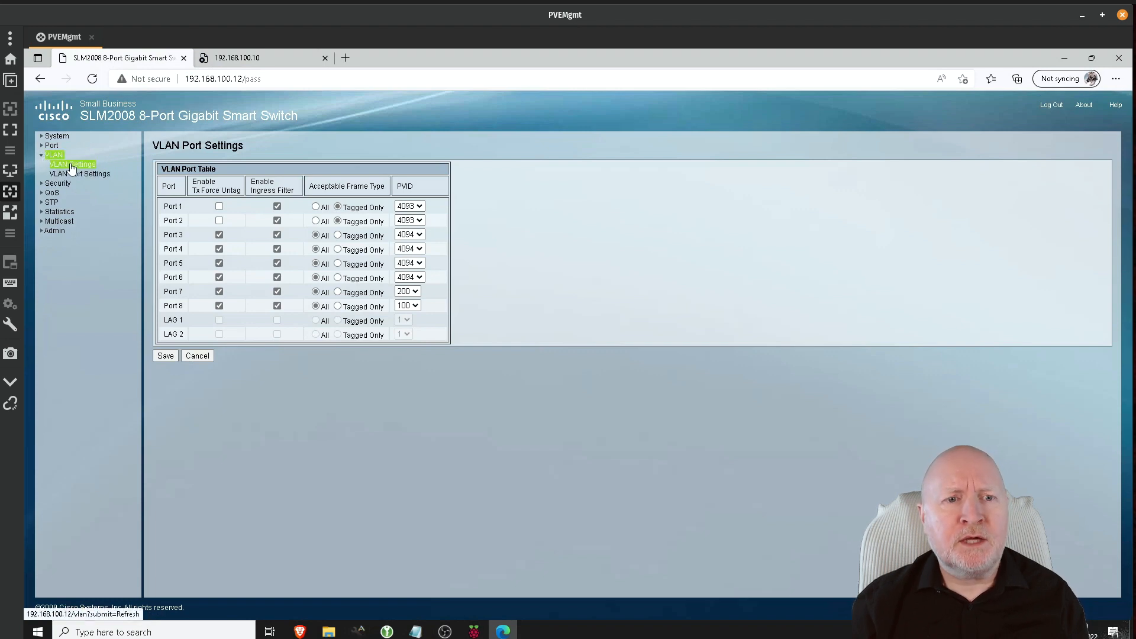
left_click(73, 164)
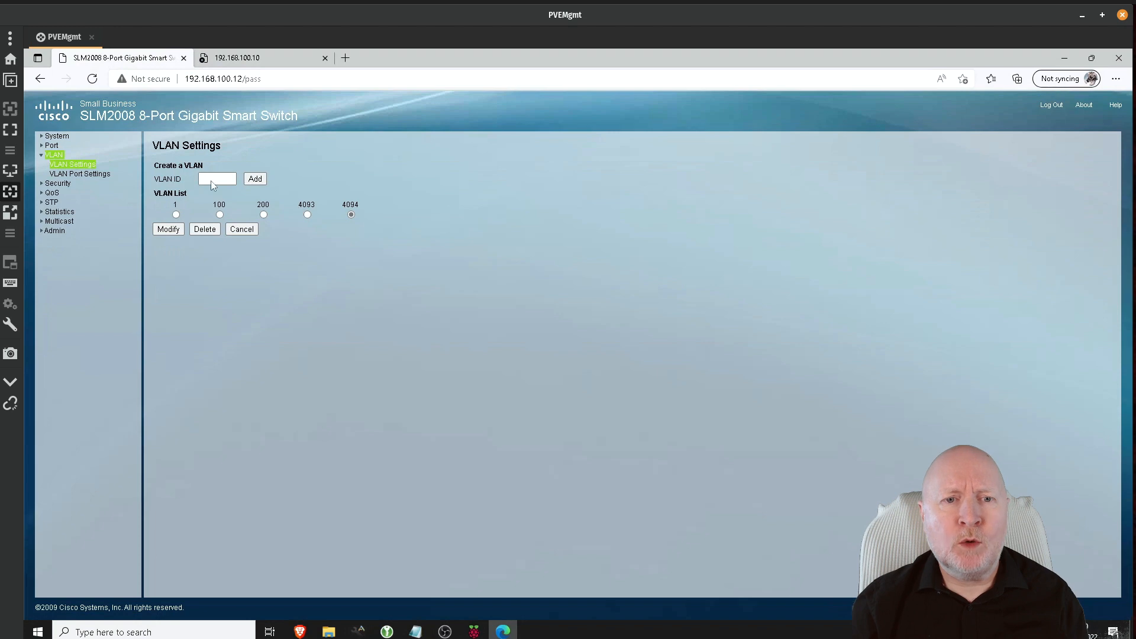
left_click(83, 174)
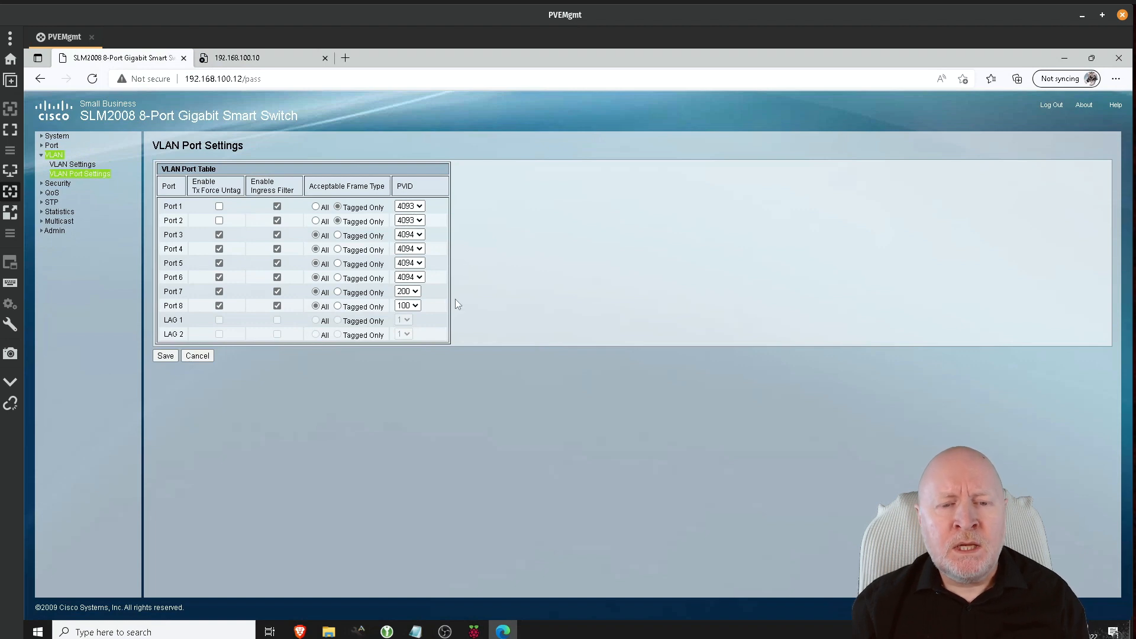
left_click(255, 57)
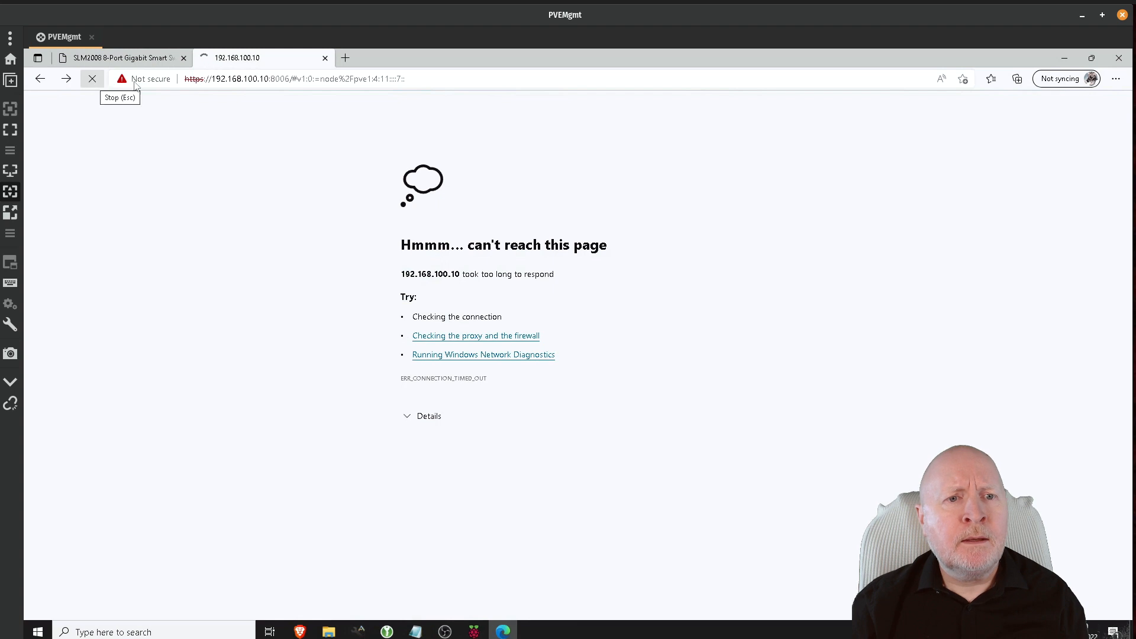
Step: Stop and reload the 192.168.100.10 page until pve1's network list appears
left_click(92, 80)
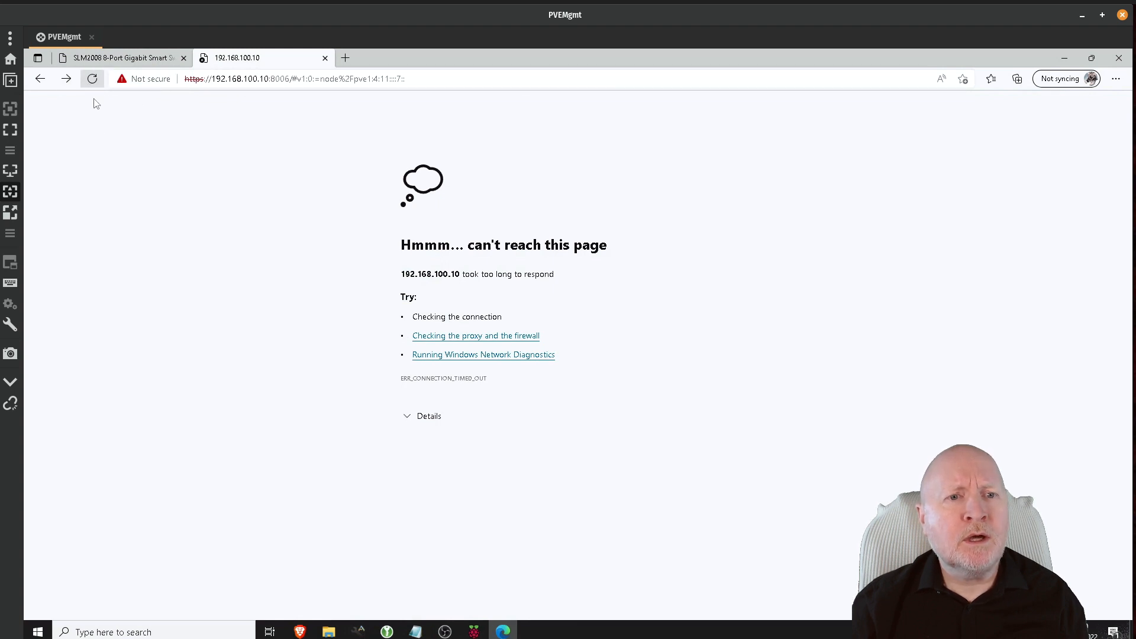
left_click(93, 80)
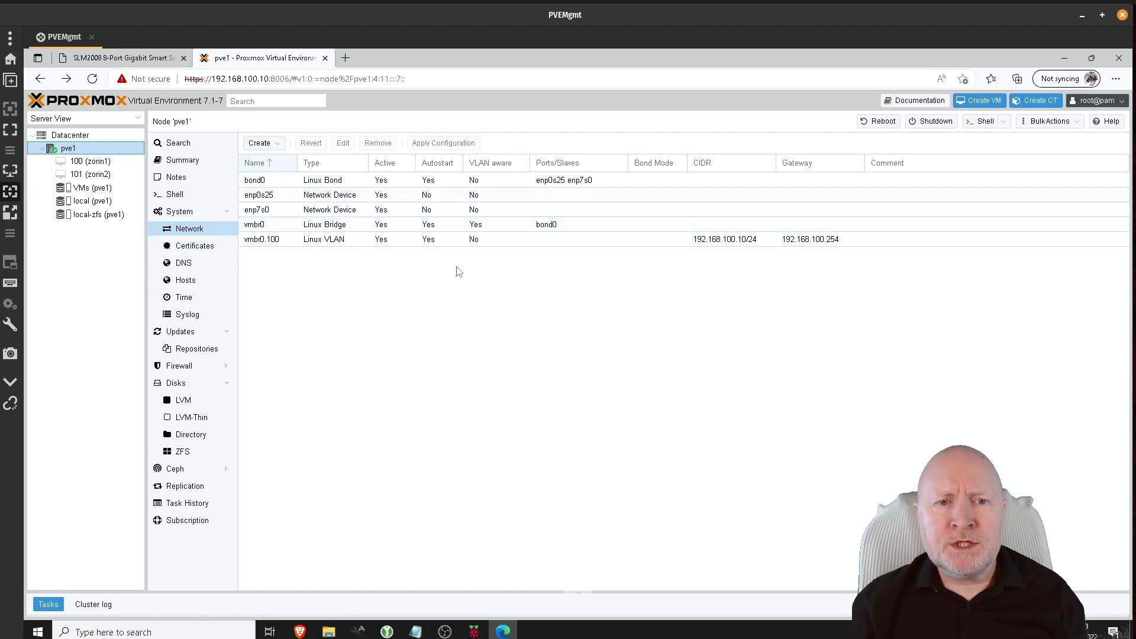
Step: Check bond0 and the VLAN-aware vmbr0 bridge, then apply pve1's network configuration
left_click(365, 185)
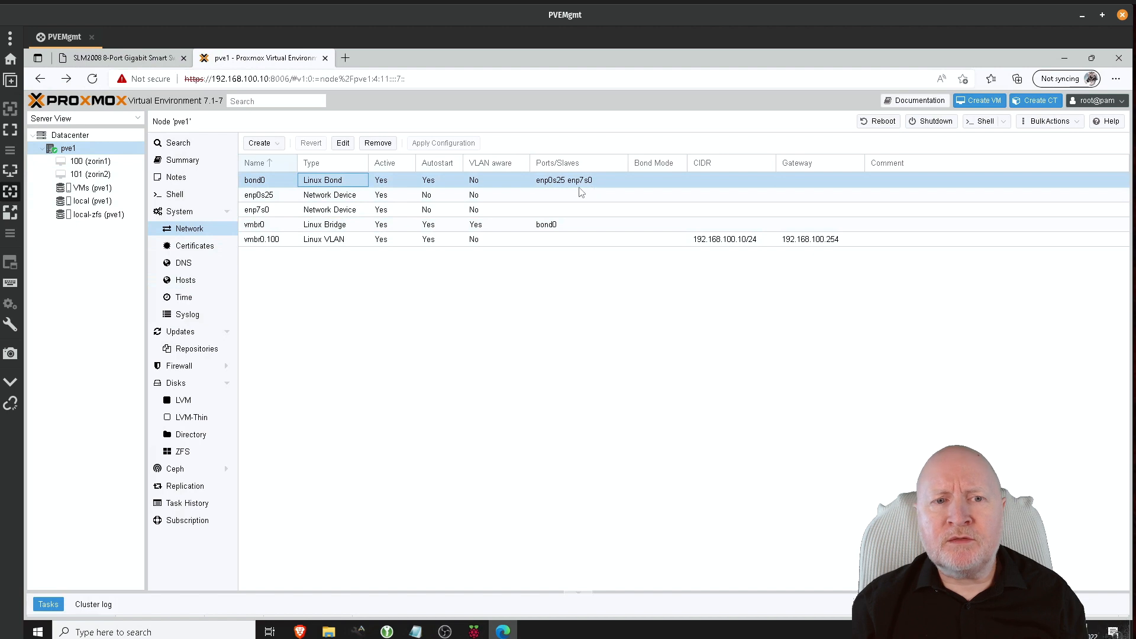
left_click(354, 229)
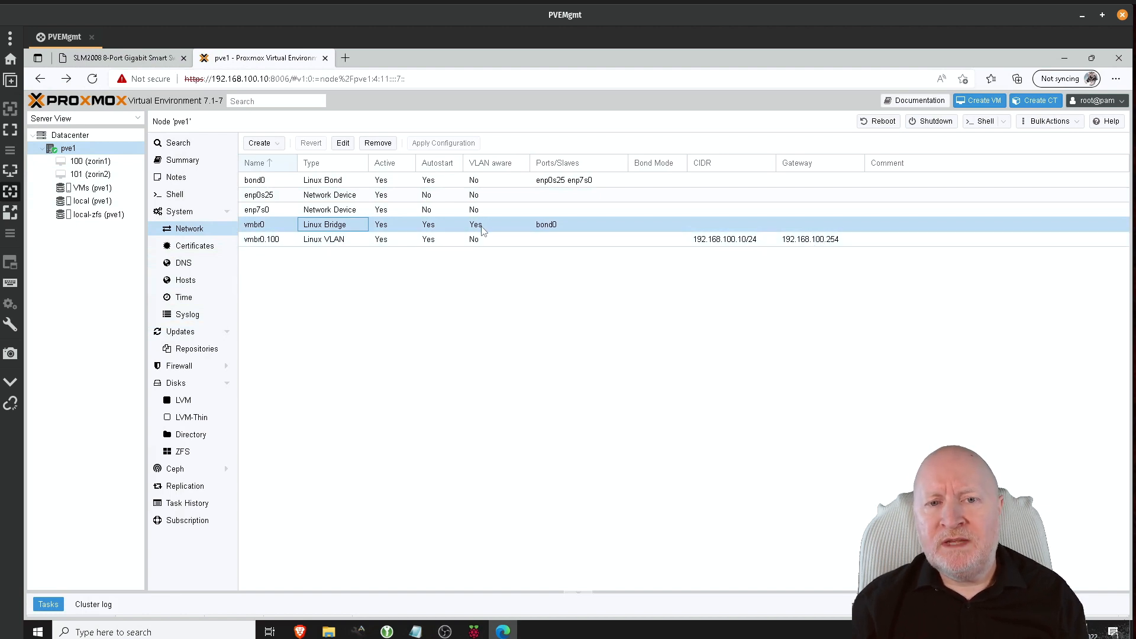
left_click(433, 350)
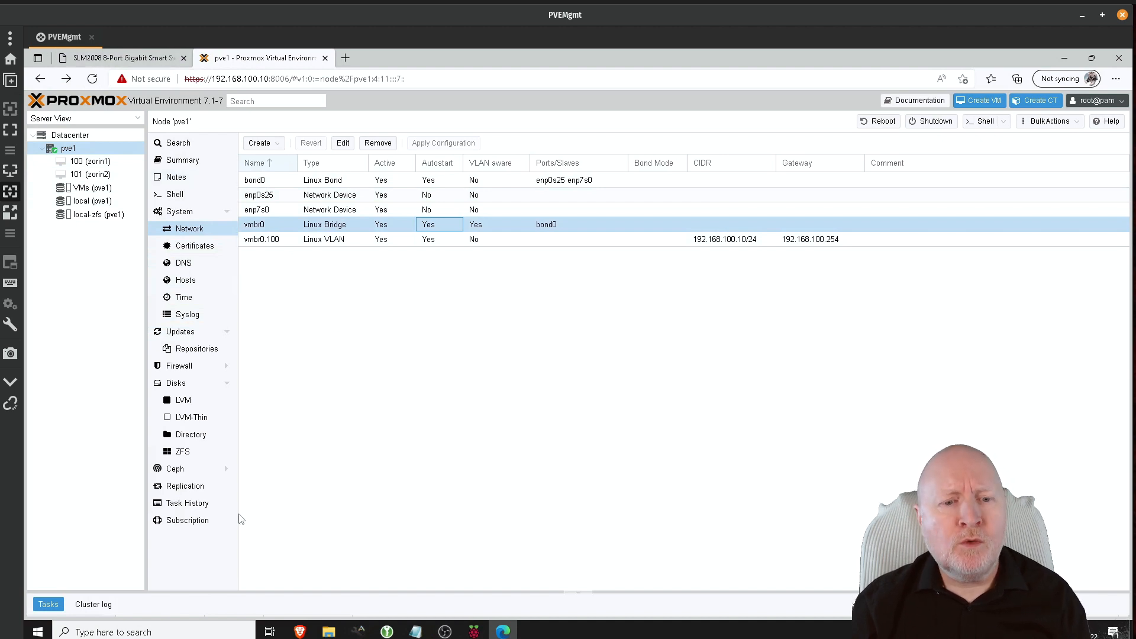
left_click(247, 631)
Step: Open Command Prompt and run 'ping 192.168.100.10 -t' beside the Proxmox network list
type("cmd")
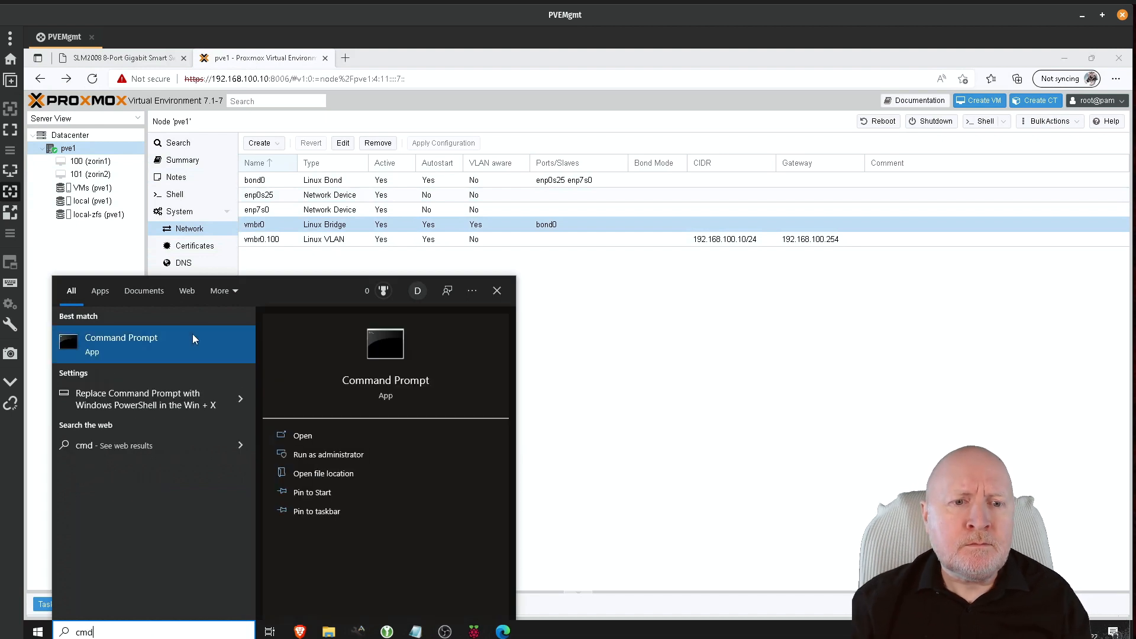
left_click(193, 335)
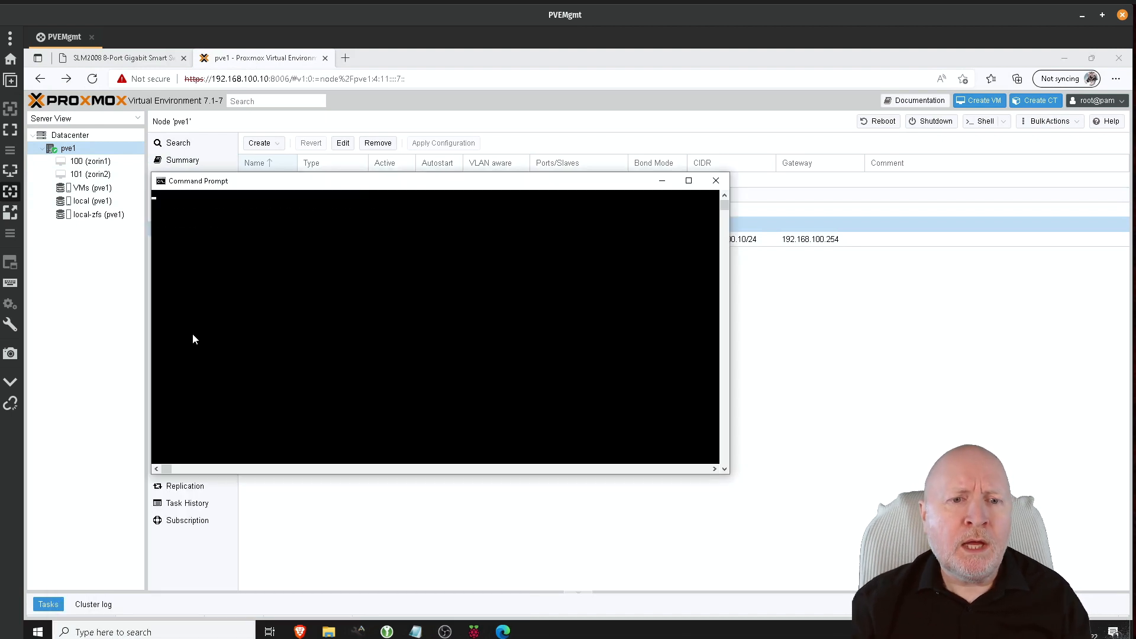
type("ping 10")
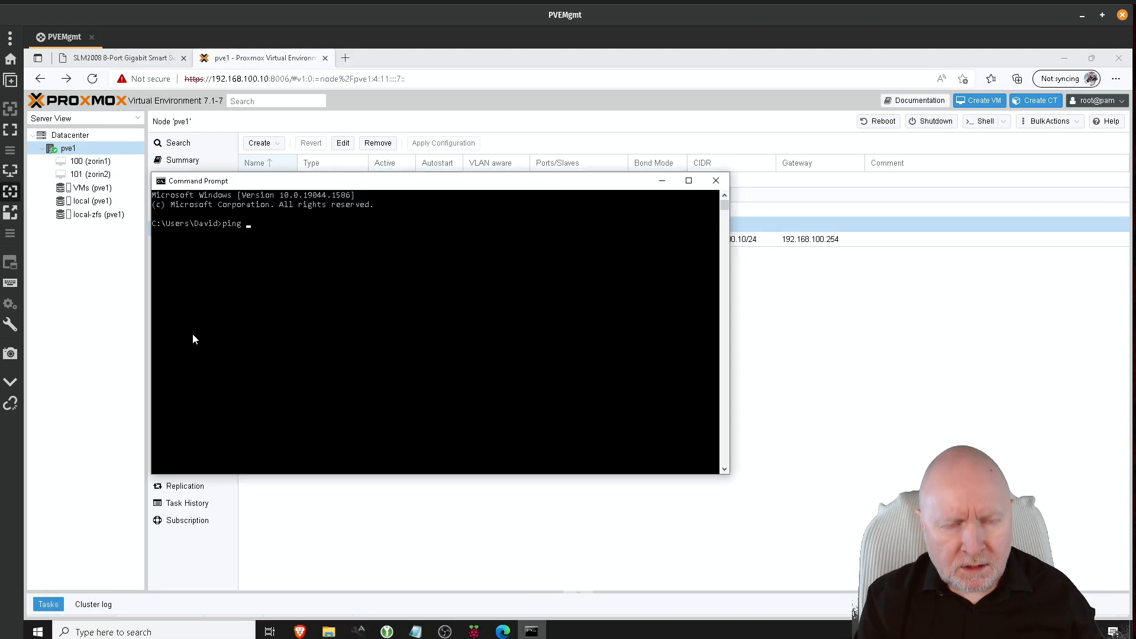
key("BackSpace")
key("BackSpace")
type("19")
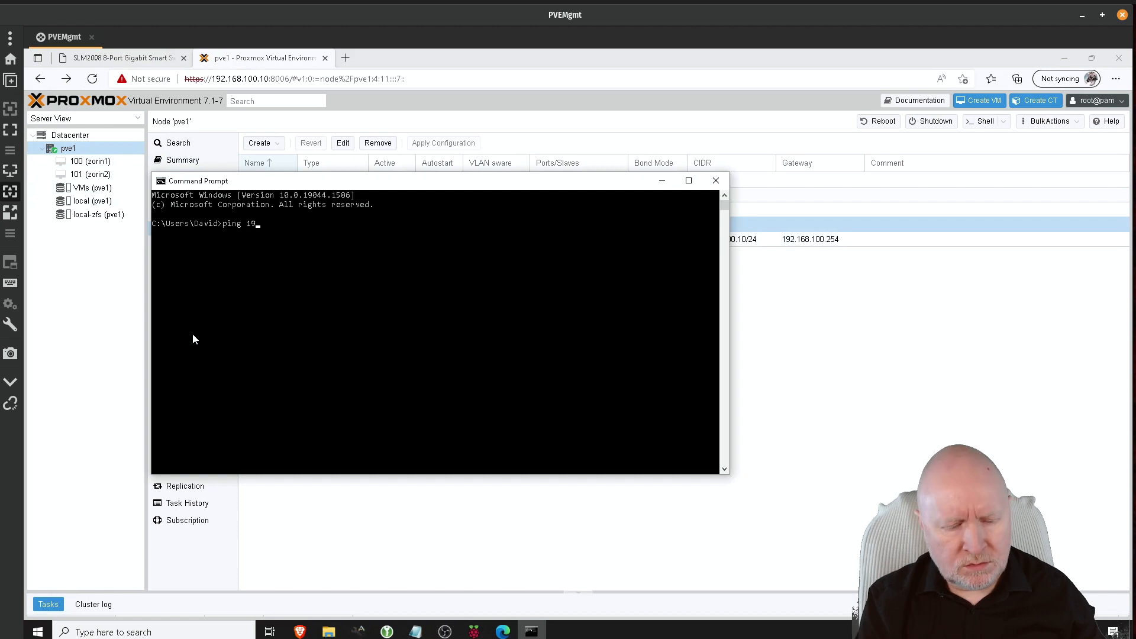
type("2.168.")
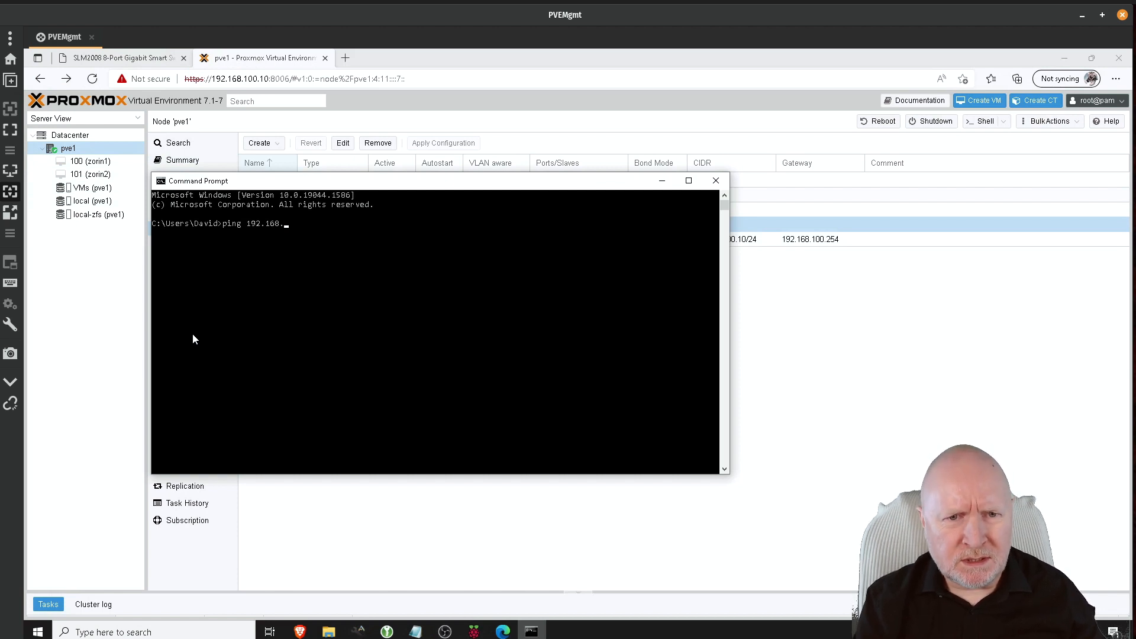
key("BackSpace")
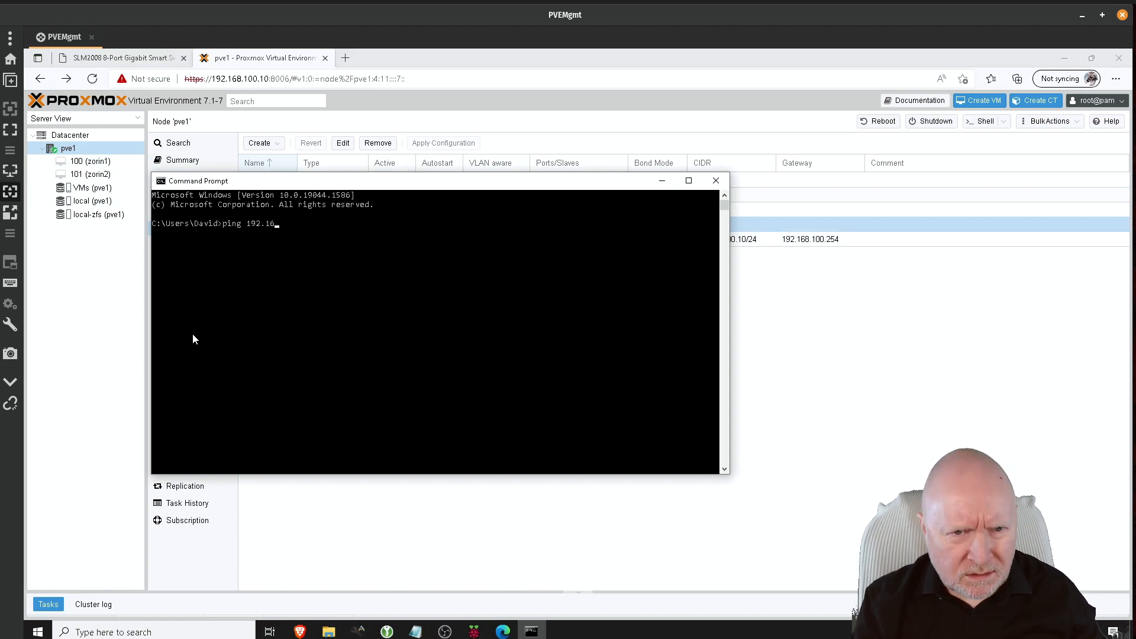
type("8.100.10")
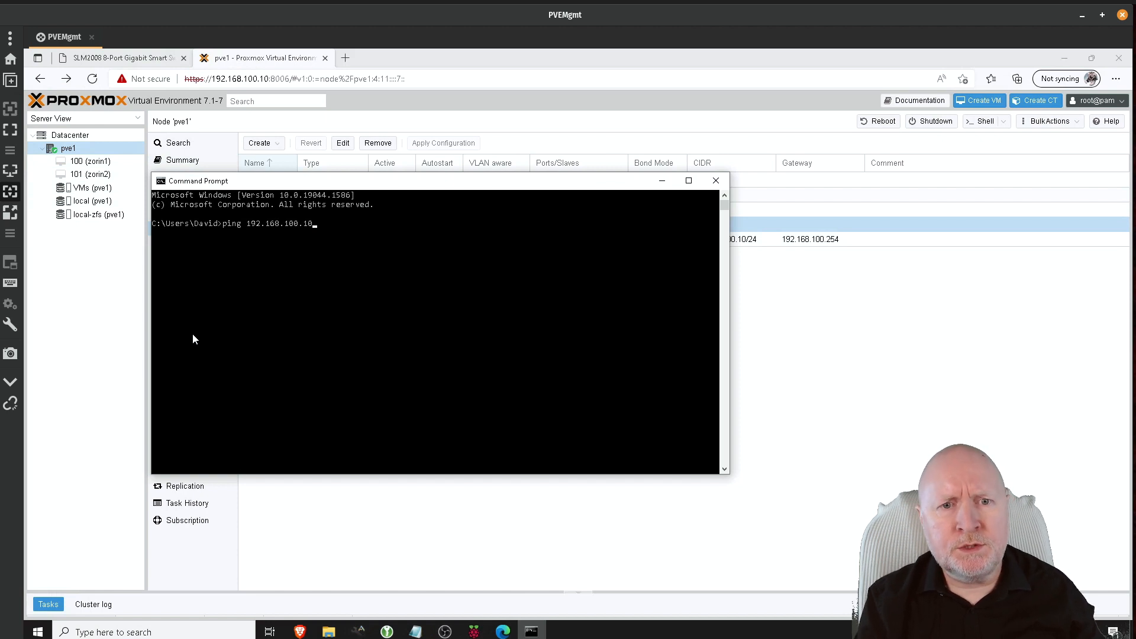
type(" -t")
key("Return")
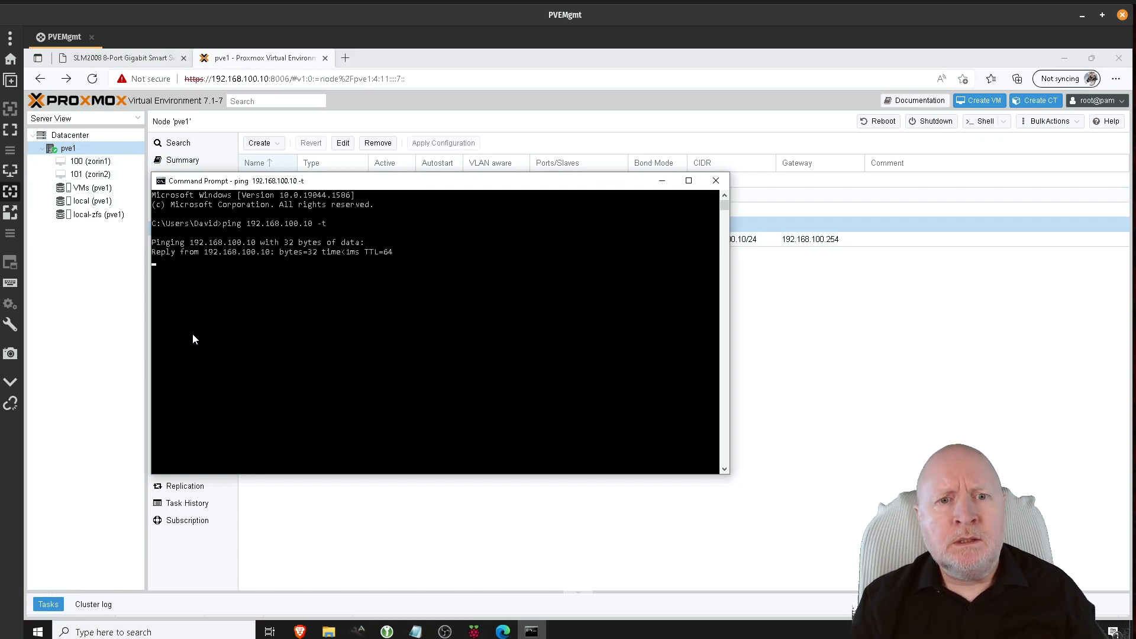
left_click_drag(416, 184, 742, 284)
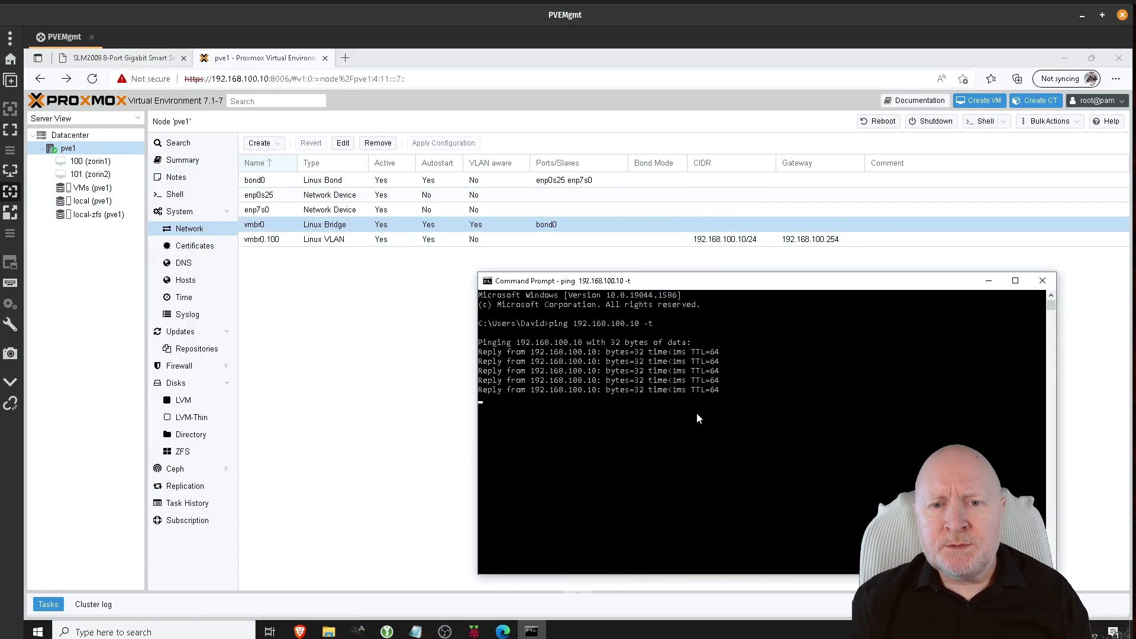
Step: Disable switch port 1 in Port Settings, save, and check the ping for drops
left_click(141, 60)
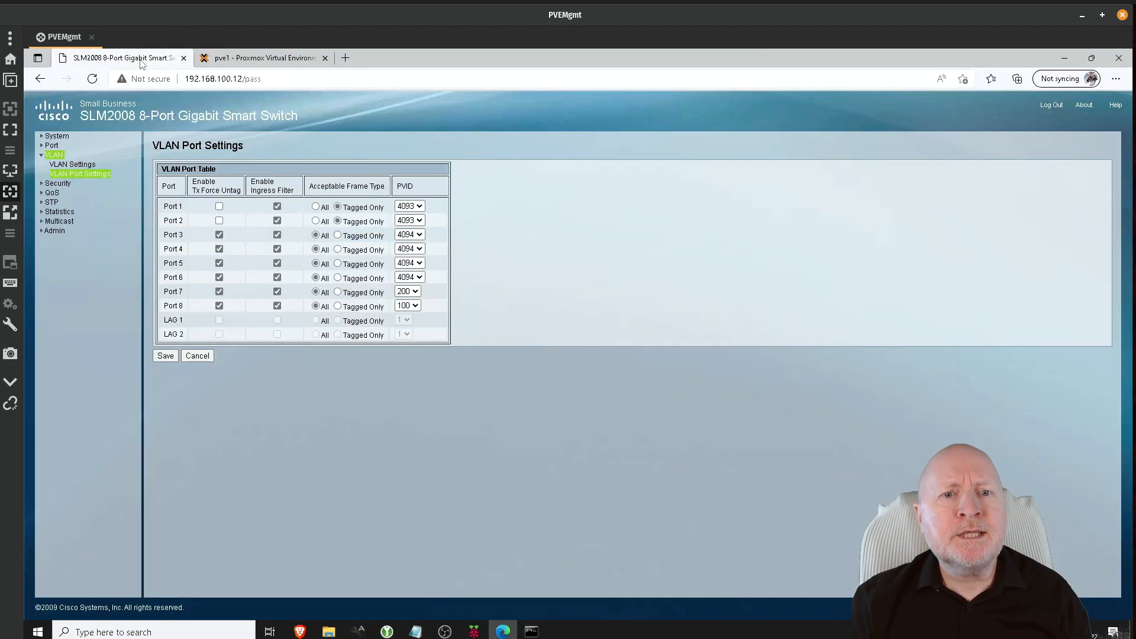
left_click(45, 148)
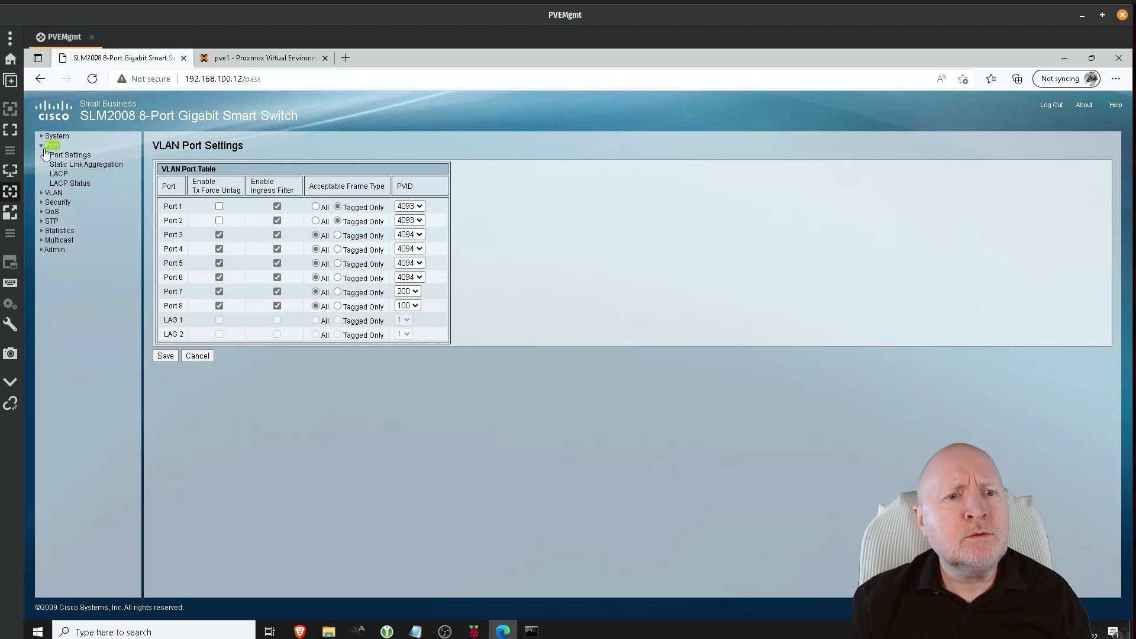
left_click(89, 156)
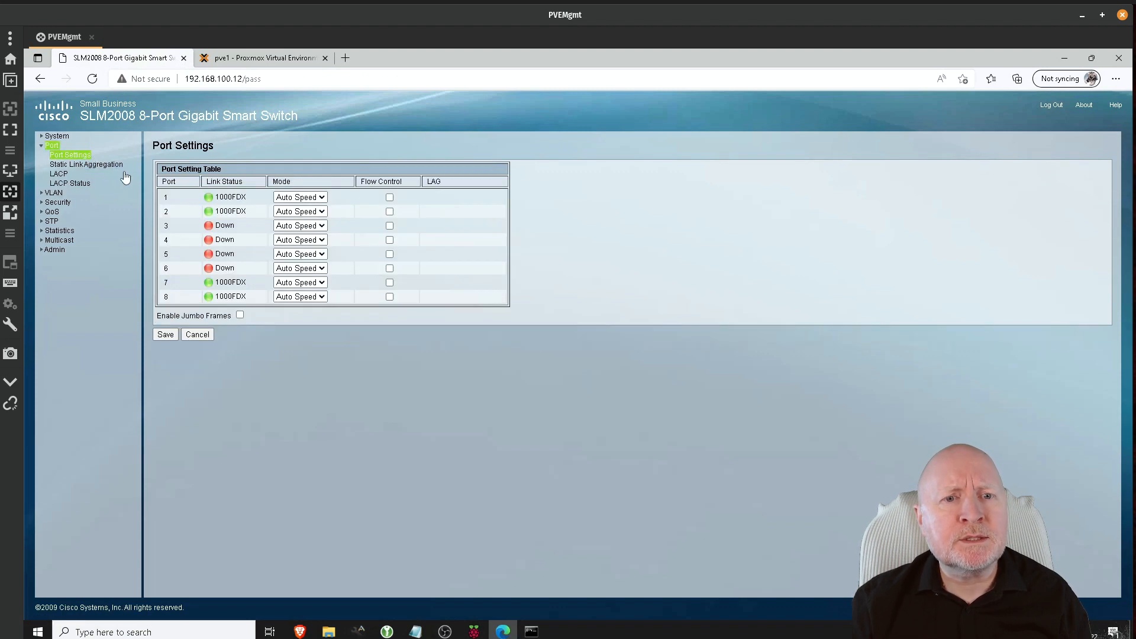
left_click(325, 199)
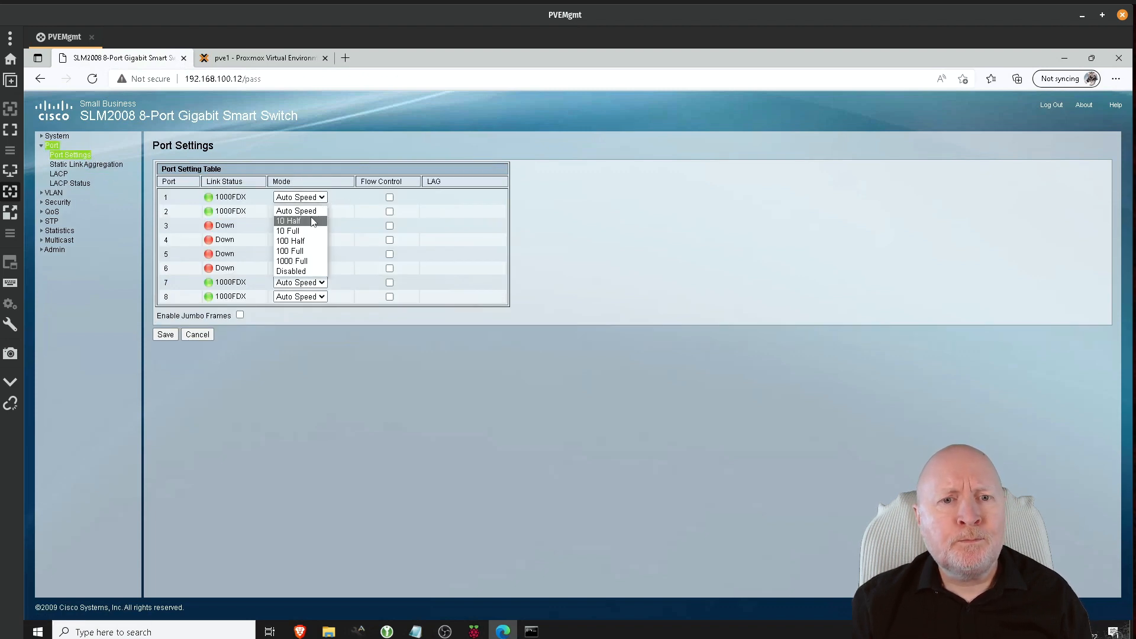
left_click(308, 271)
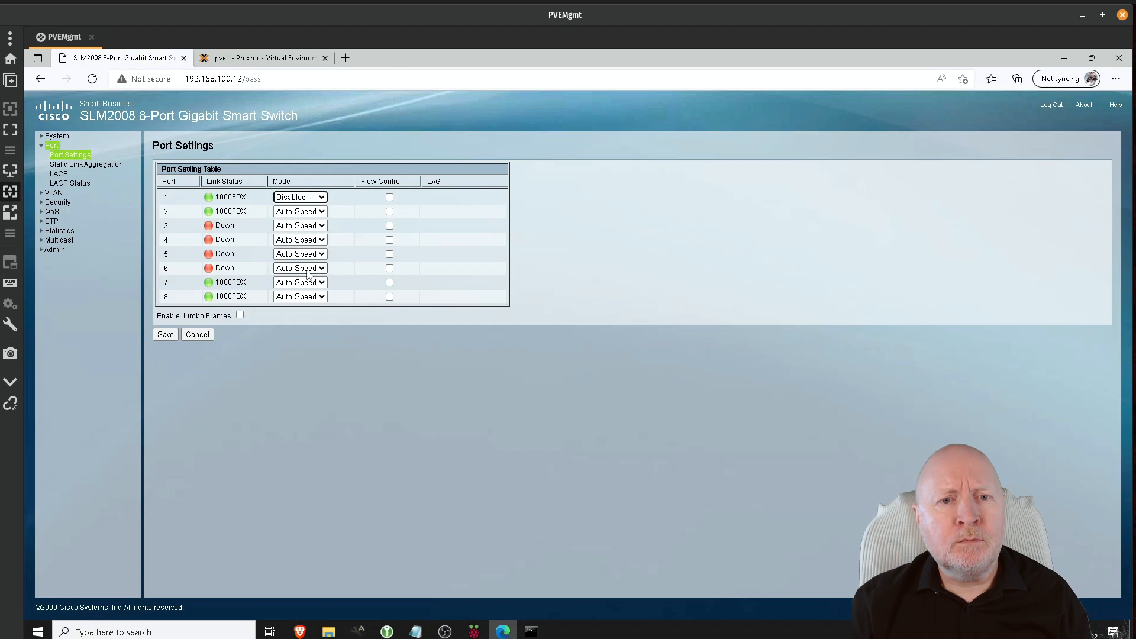
left_click(166, 334)
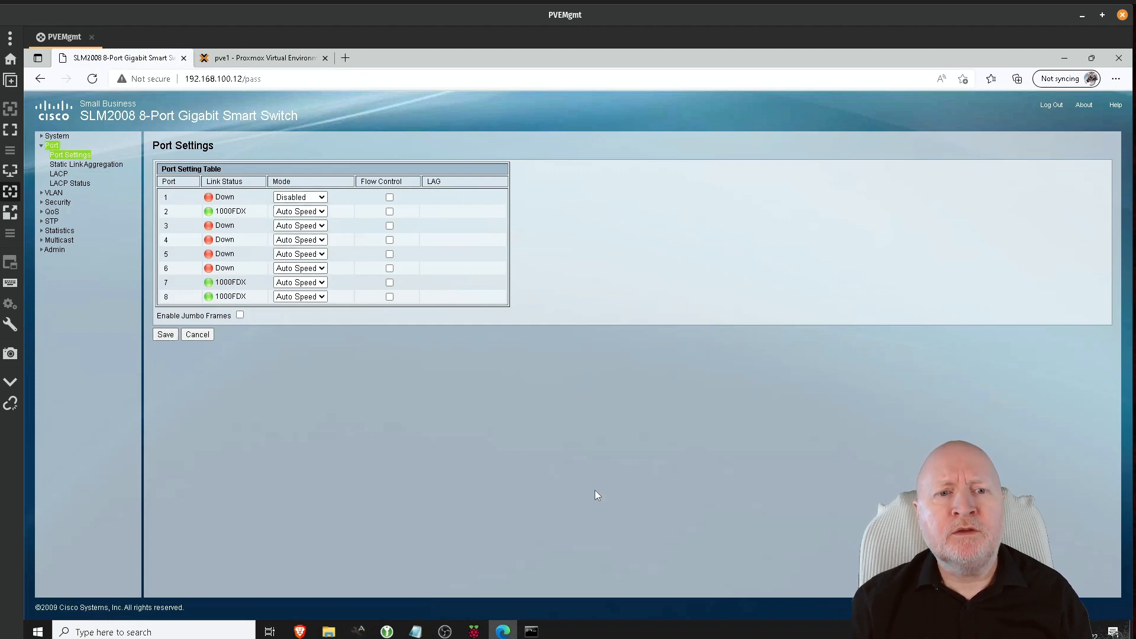
left_click(536, 633)
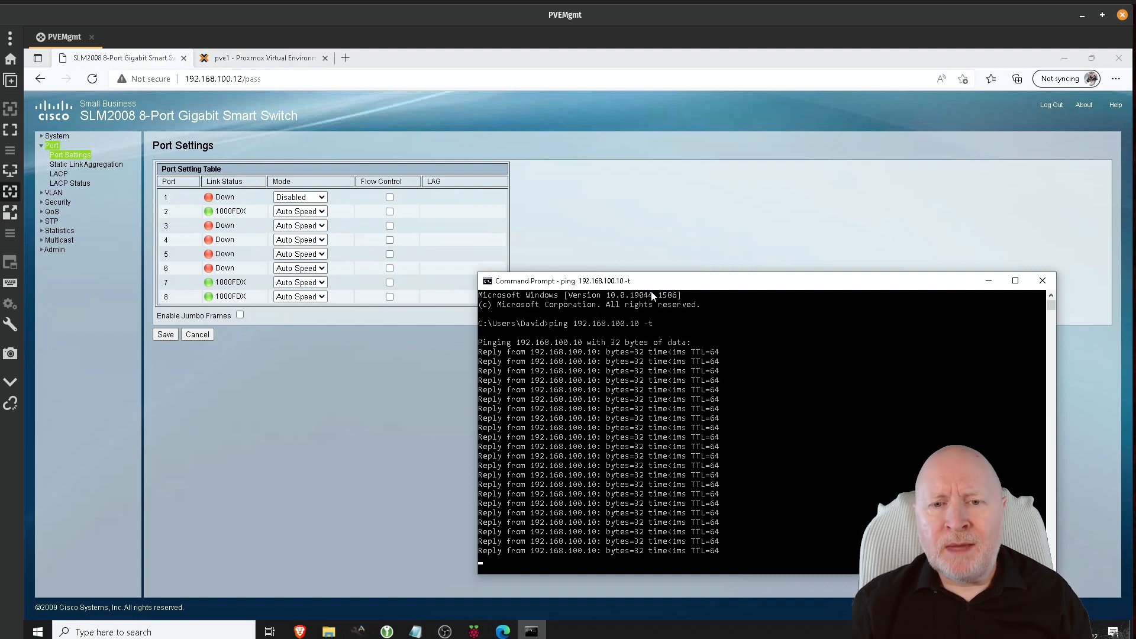
left_click_drag(654, 285, 660, 224)
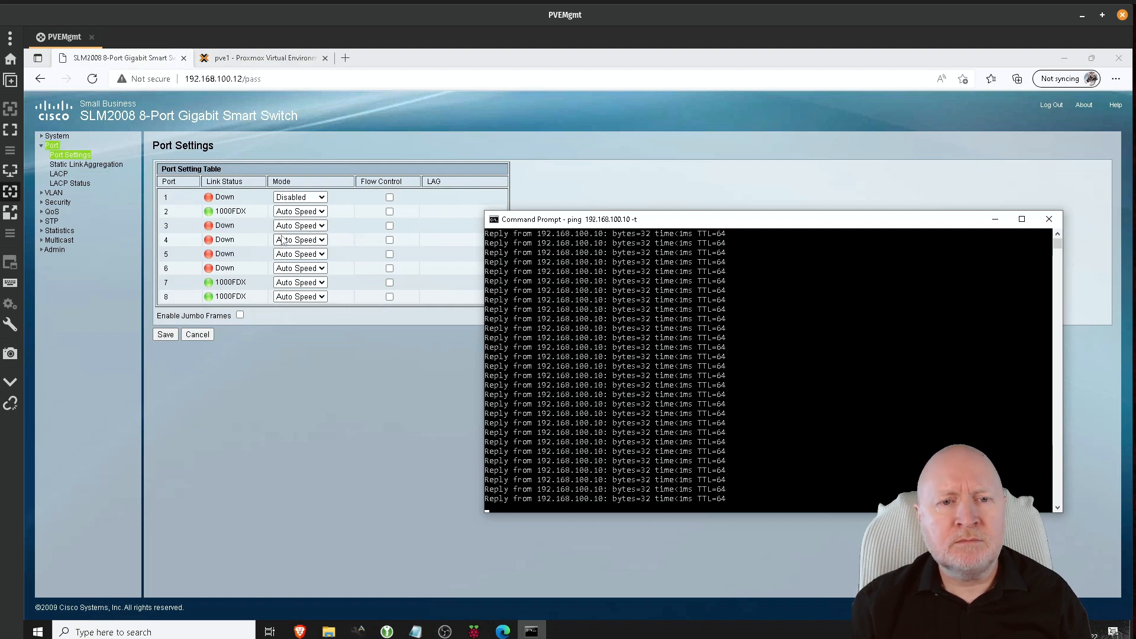
Step: Set port 1 back to Auto Speed, save, and confirm its link returns
left_click(300, 197)
left_click(301, 211)
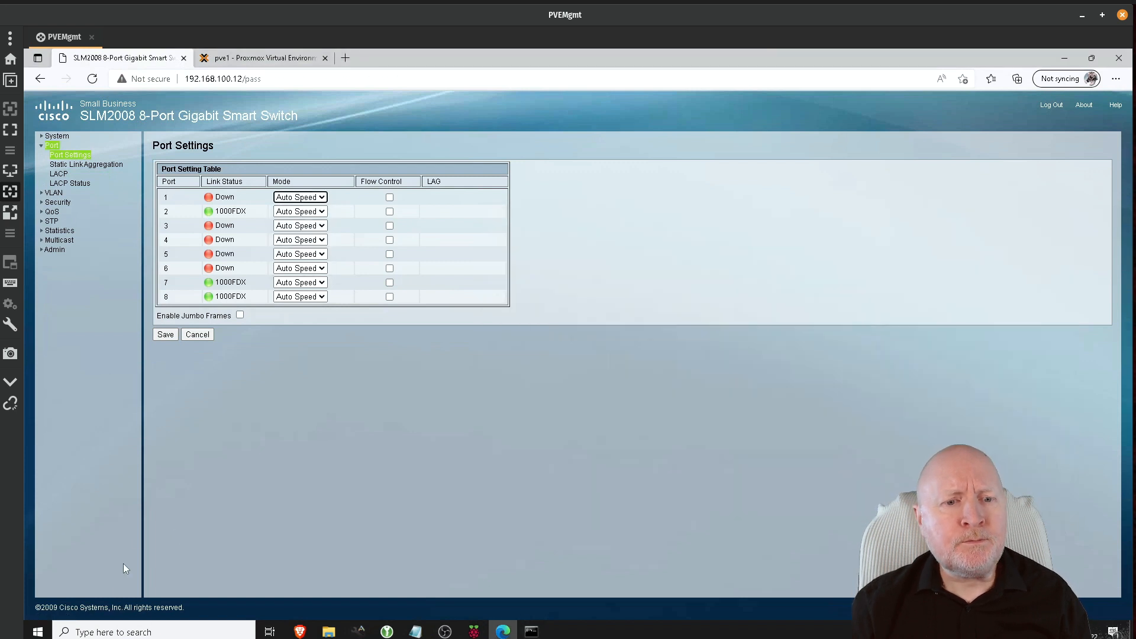
left_click(165, 335)
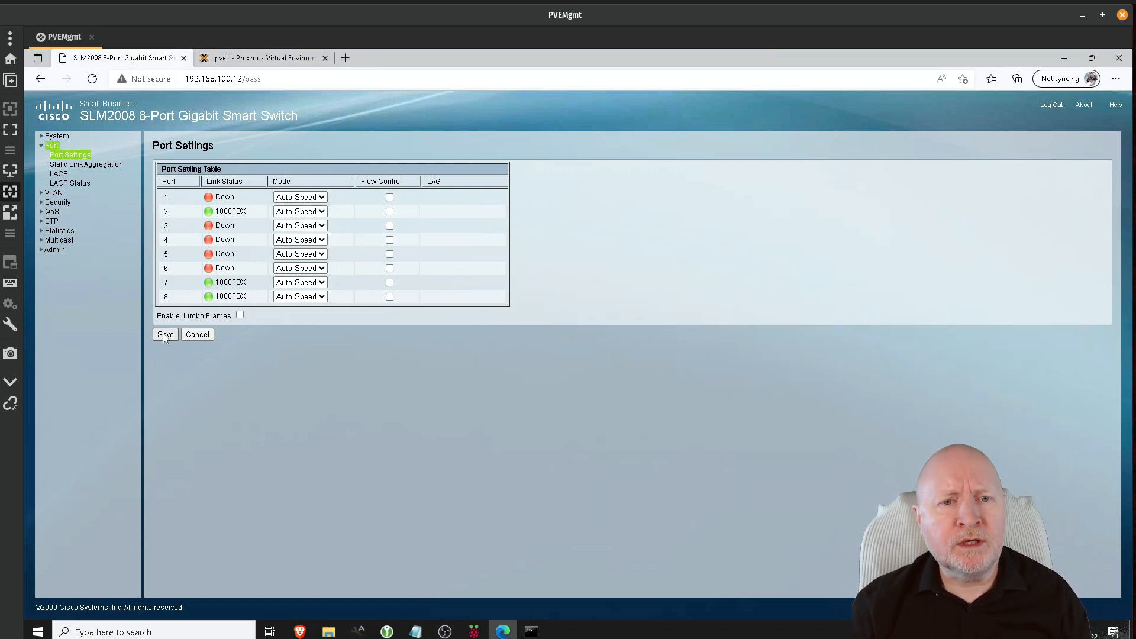
left_click(85, 165)
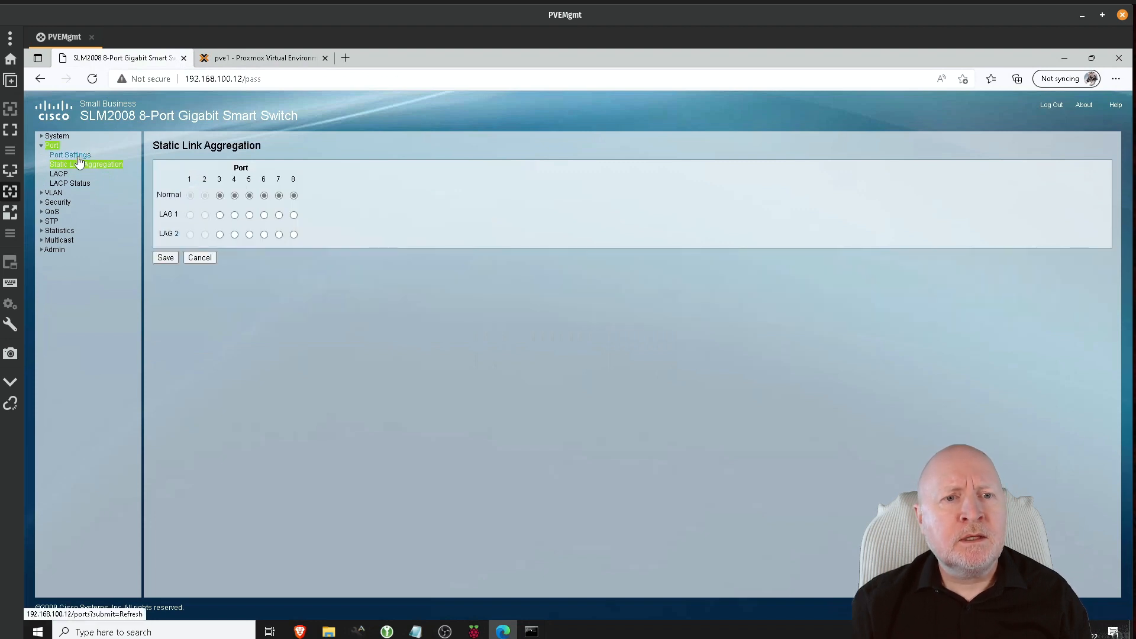
left_click(78, 156)
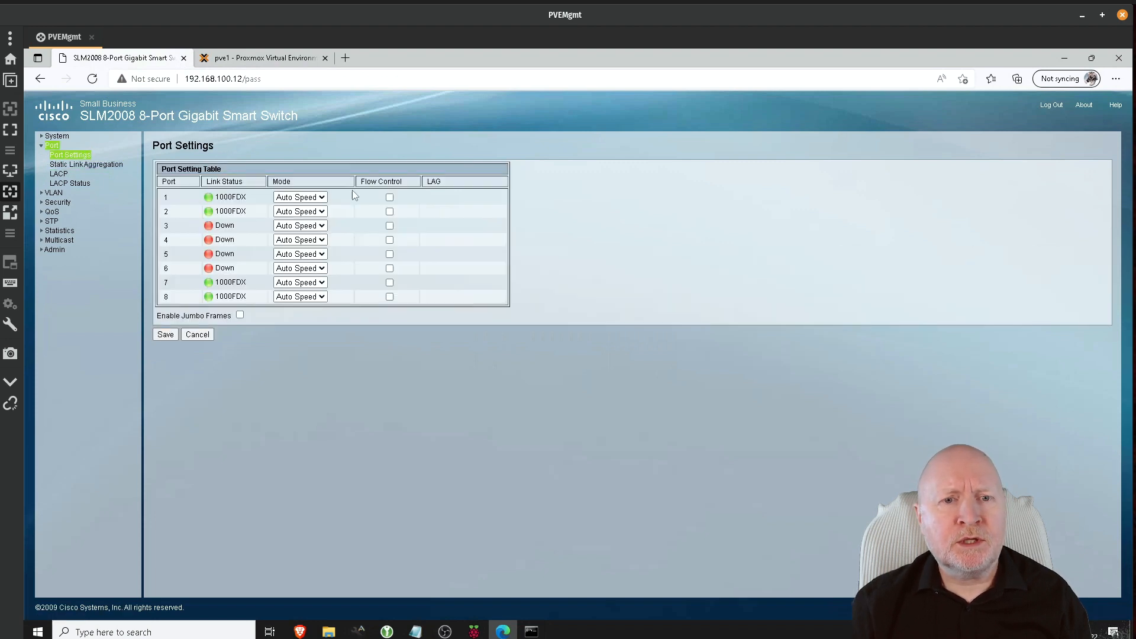
left_click(531, 631)
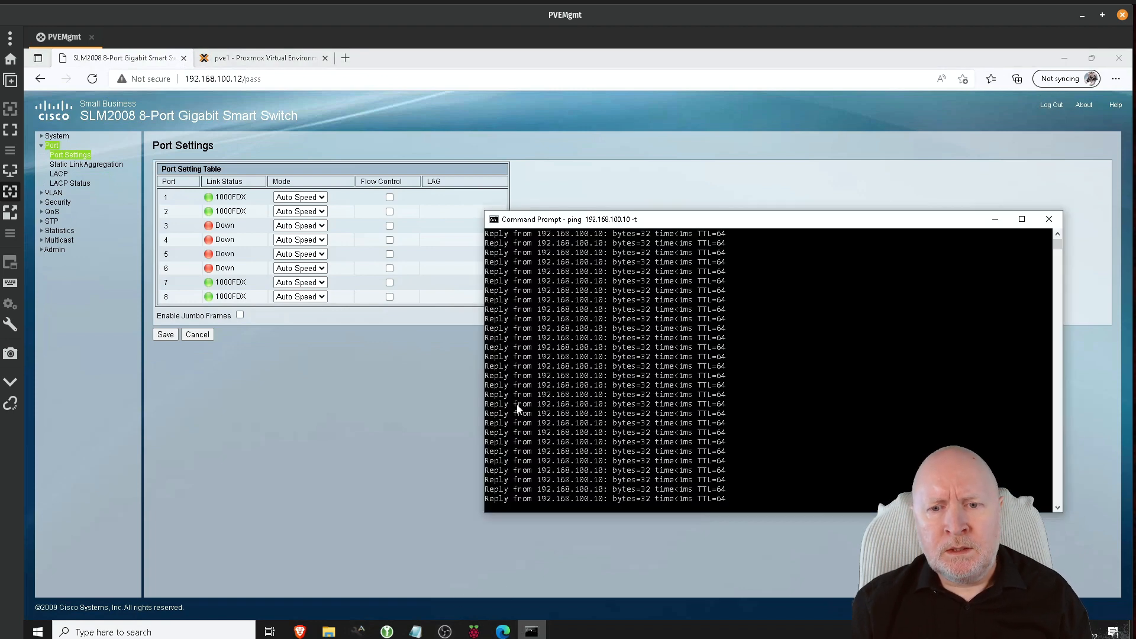
left_click(276, 426)
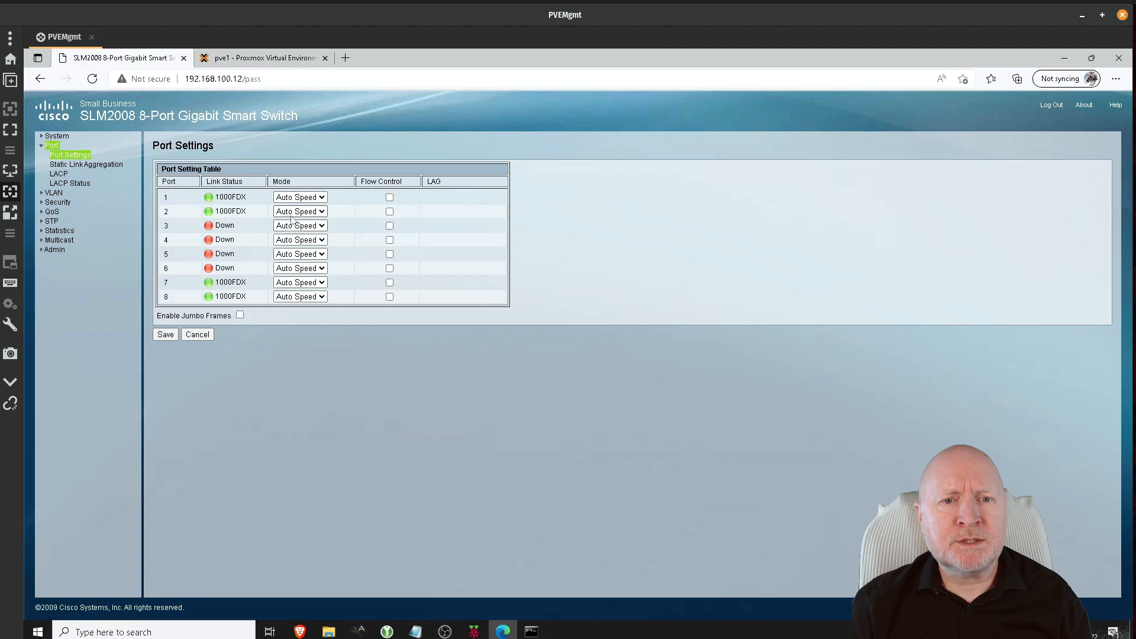
Step: Disable switch port 2, save, and check the ping for dropped replies
left_click(291, 226)
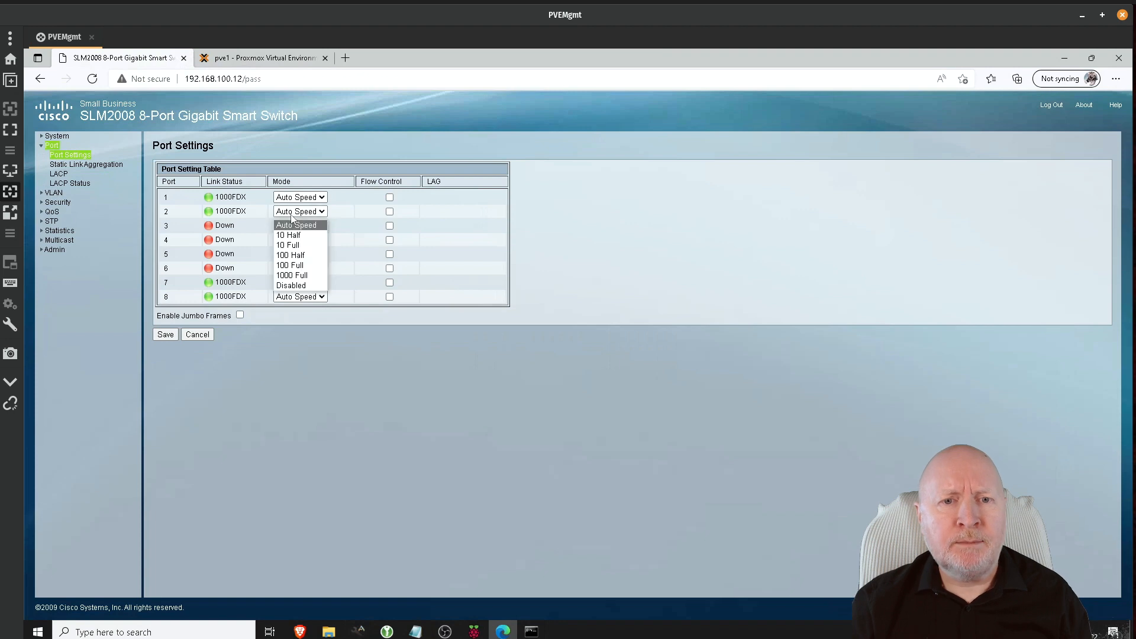
left_click(285, 286)
left_click(165, 336)
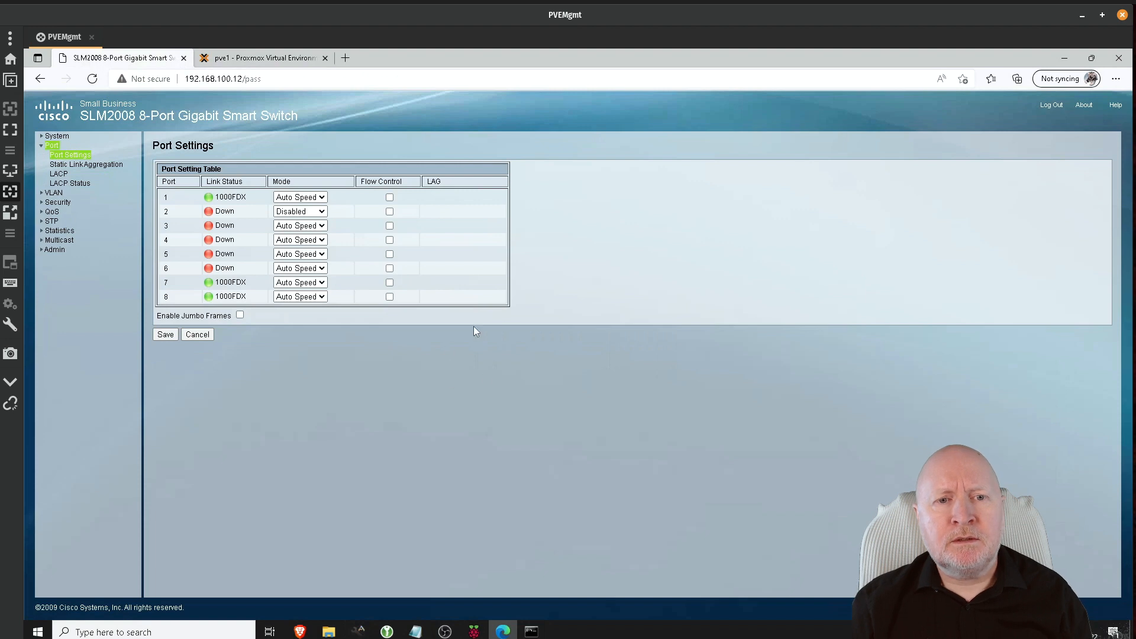
left_click(530, 631)
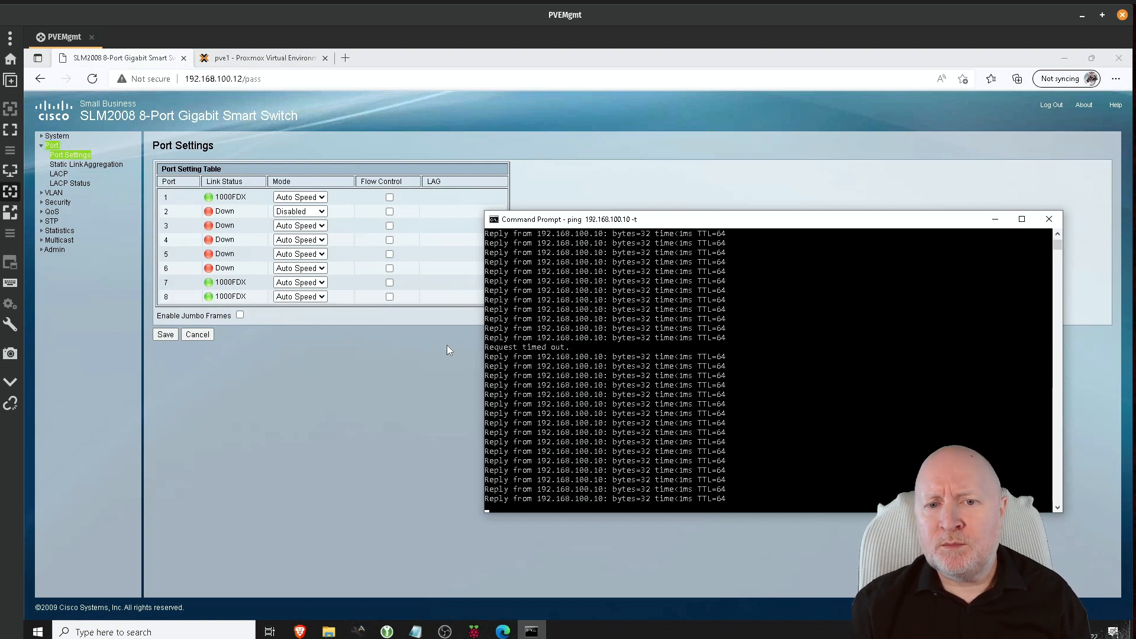
left_click(312, 423)
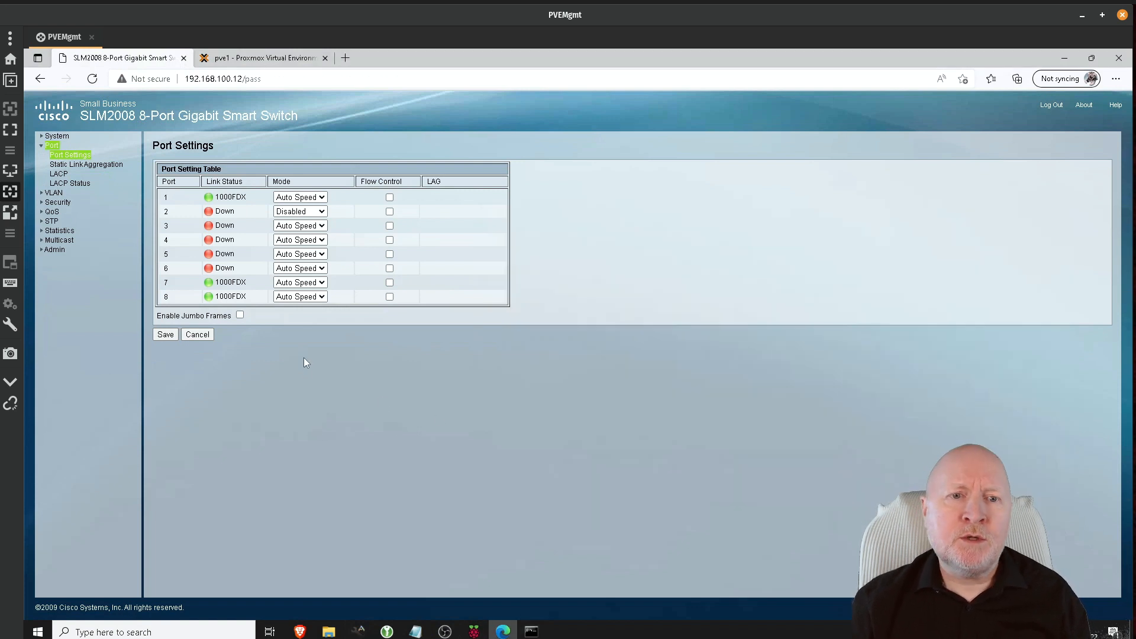
Step: Restore port 2 to Auto Speed, save, and verify link at 1000FDX with ping still replying
left_click(315, 211)
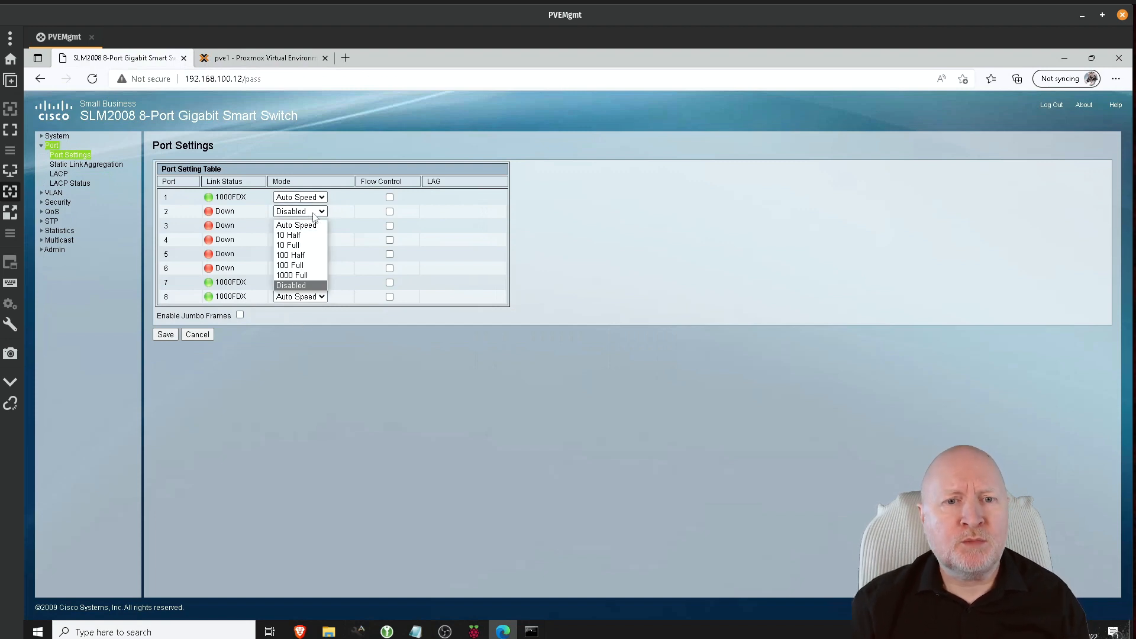
left_click(290, 224)
left_click(165, 334)
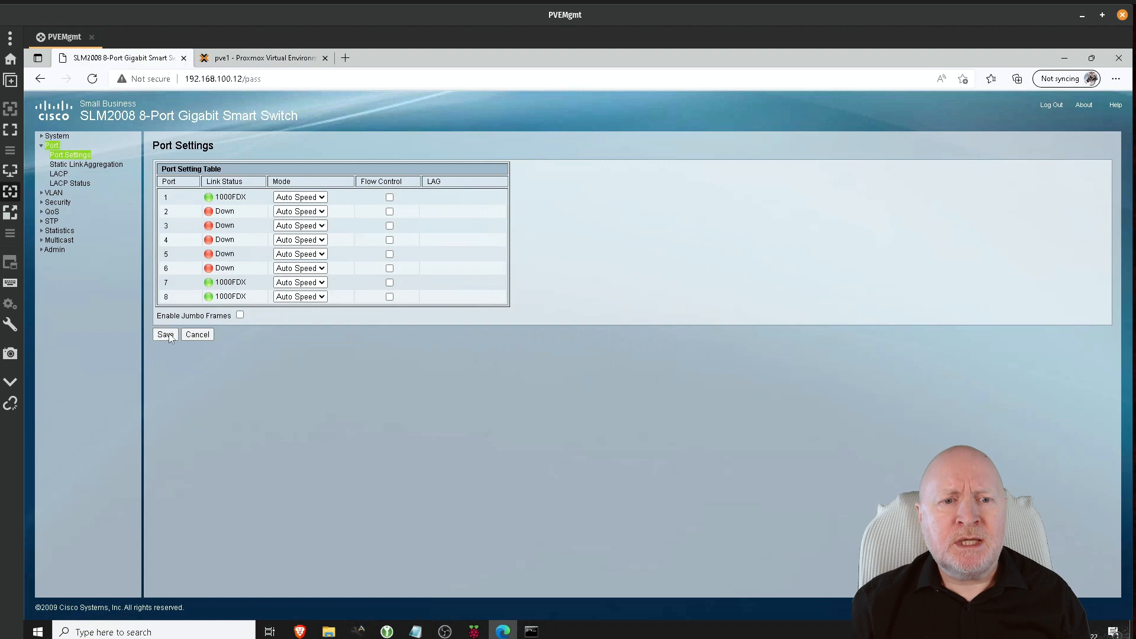
left_click(97, 167)
left_click(84, 158)
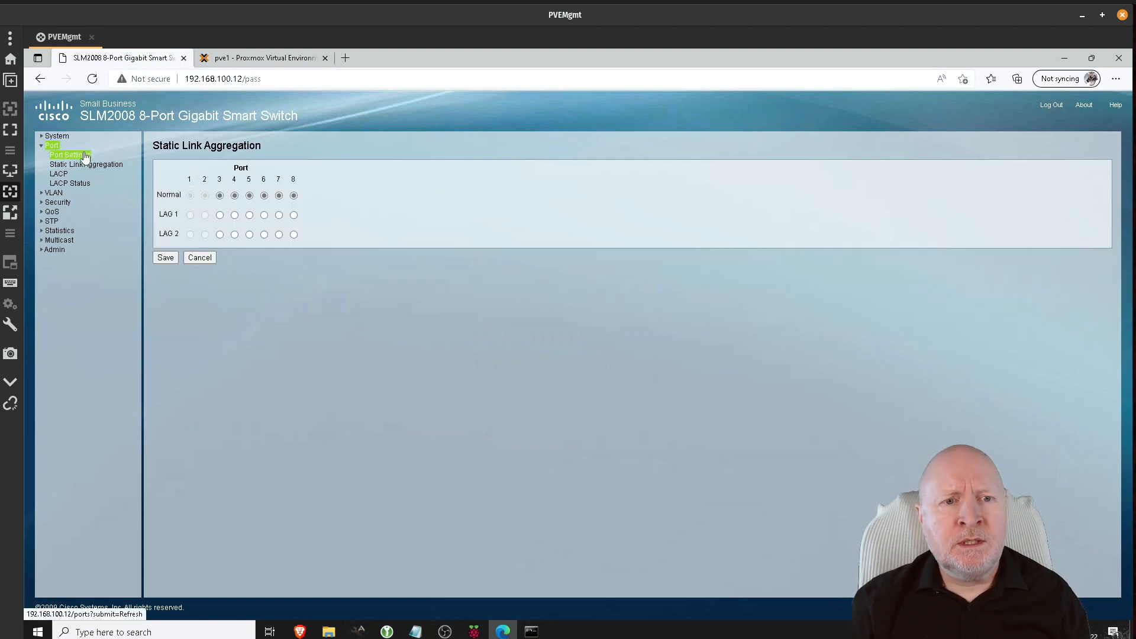
left_click(81, 162)
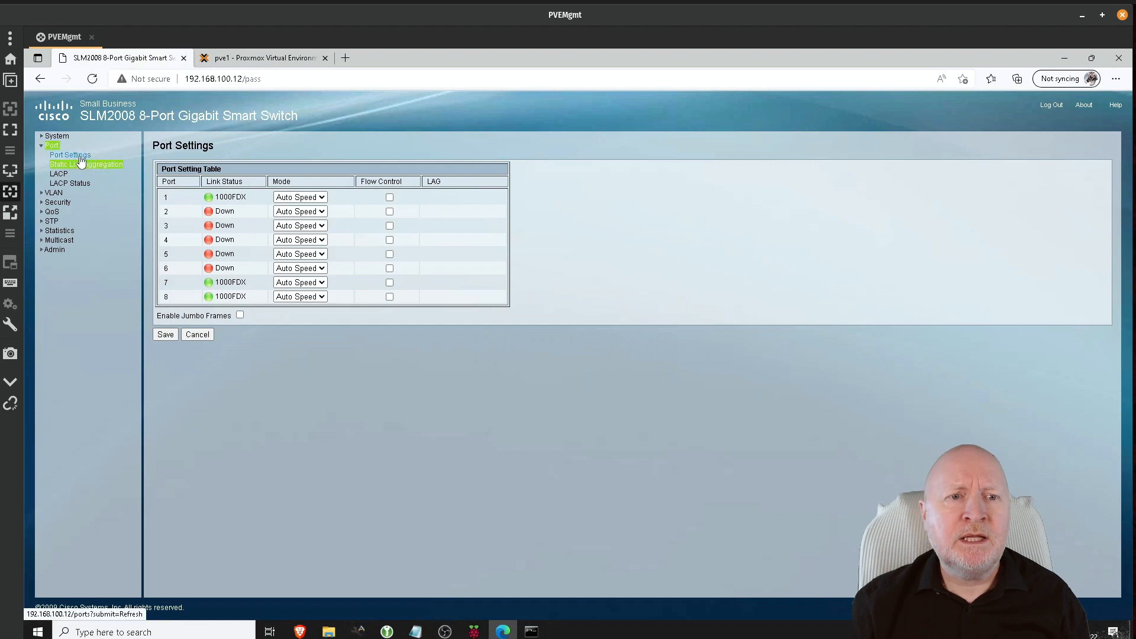
left_click(80, 158)
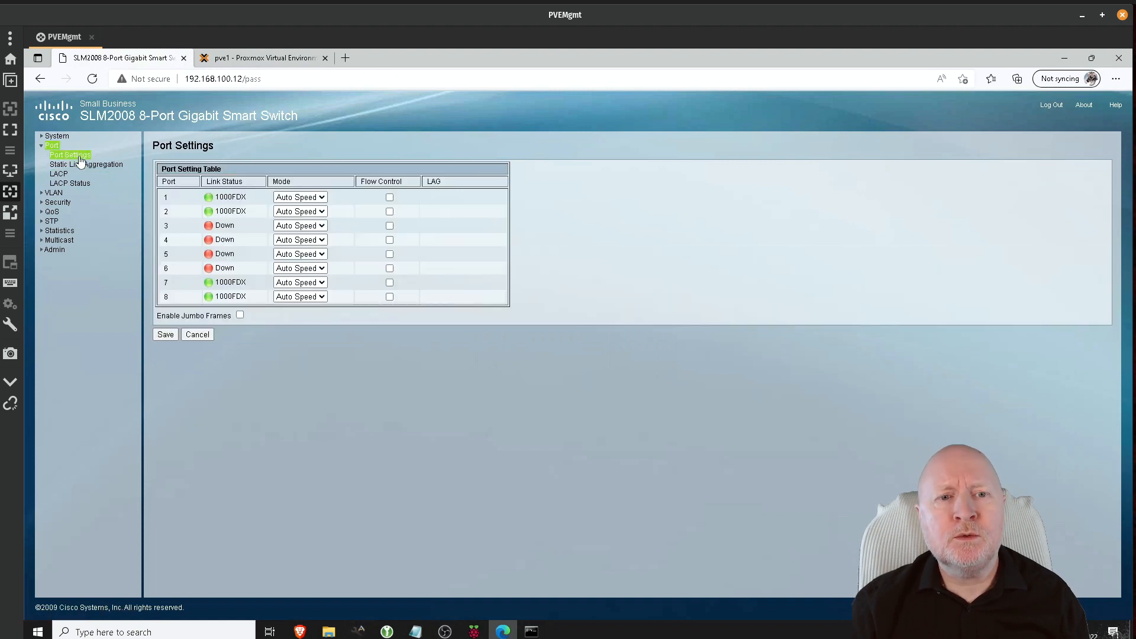
left_click(533, 630)
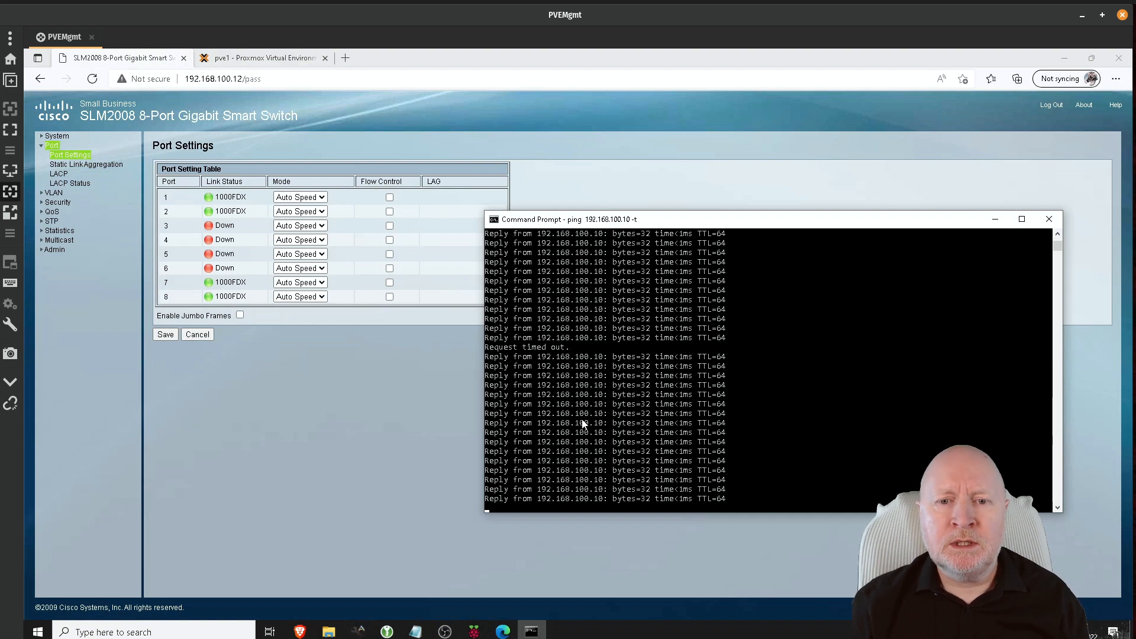
left_click(452, 421)
Step: Return to the pve1 shell with the interfaces file in nano and bring up the paste menu
left_click(257, 61)
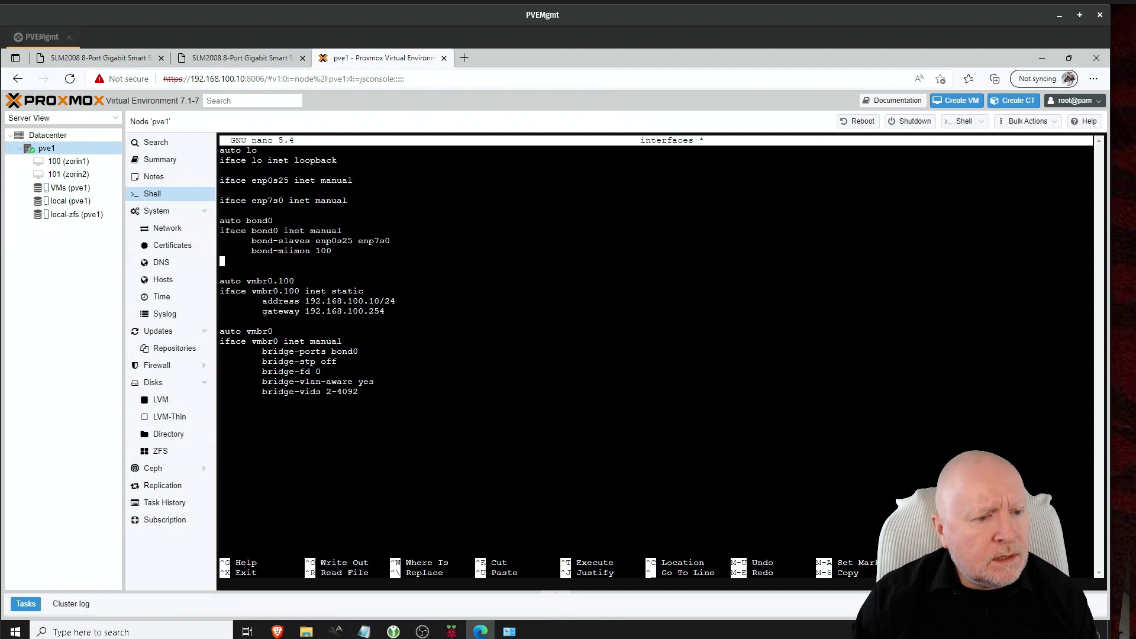
right_click(231, 253)
Step: Paste 'bond-mode active-backup' and 'bond-primary enp0s25' into the bond0 definition
left_click(261, 363)
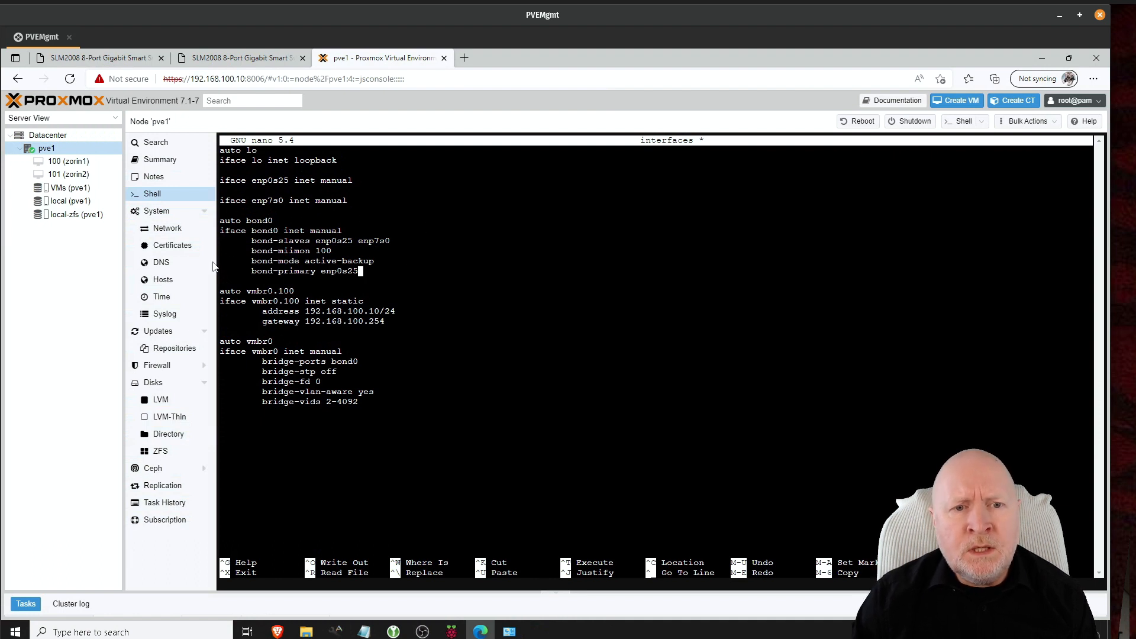
left_click_drag(221, 261, 407, 261)
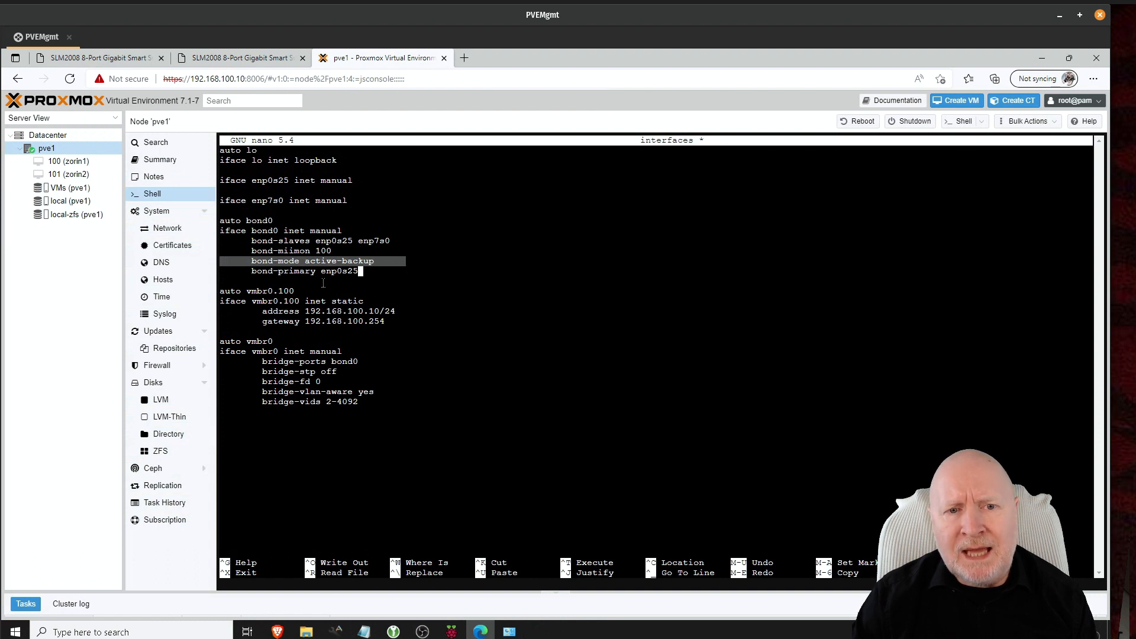
left_click(475, 296)
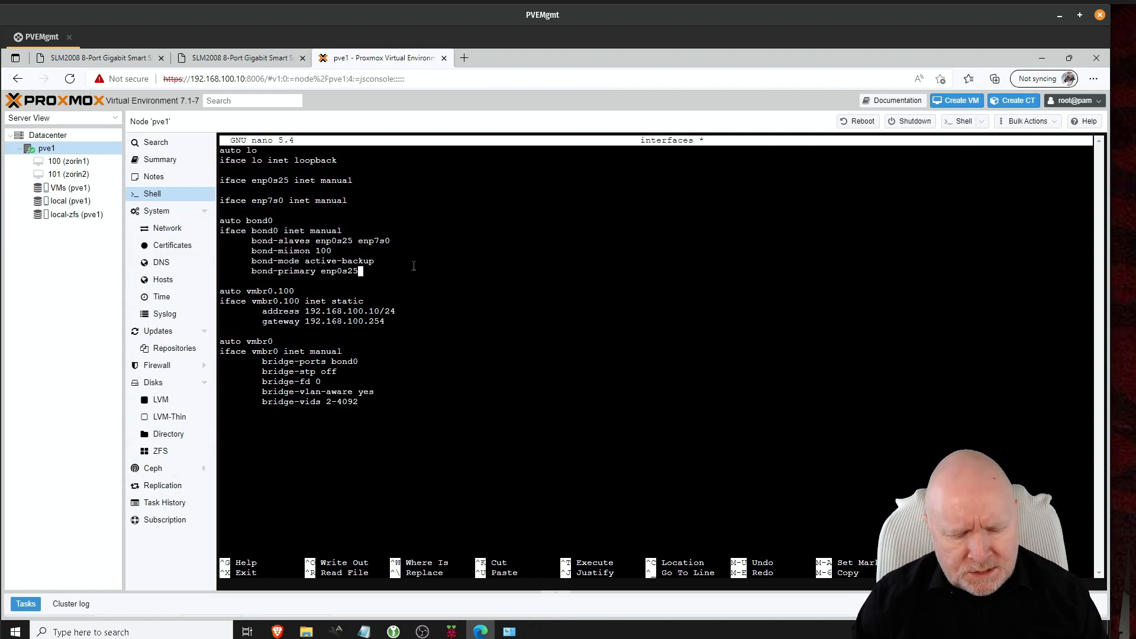
Step: Save the interfaces file and exit nano
key("ctrl+x")
key("y")
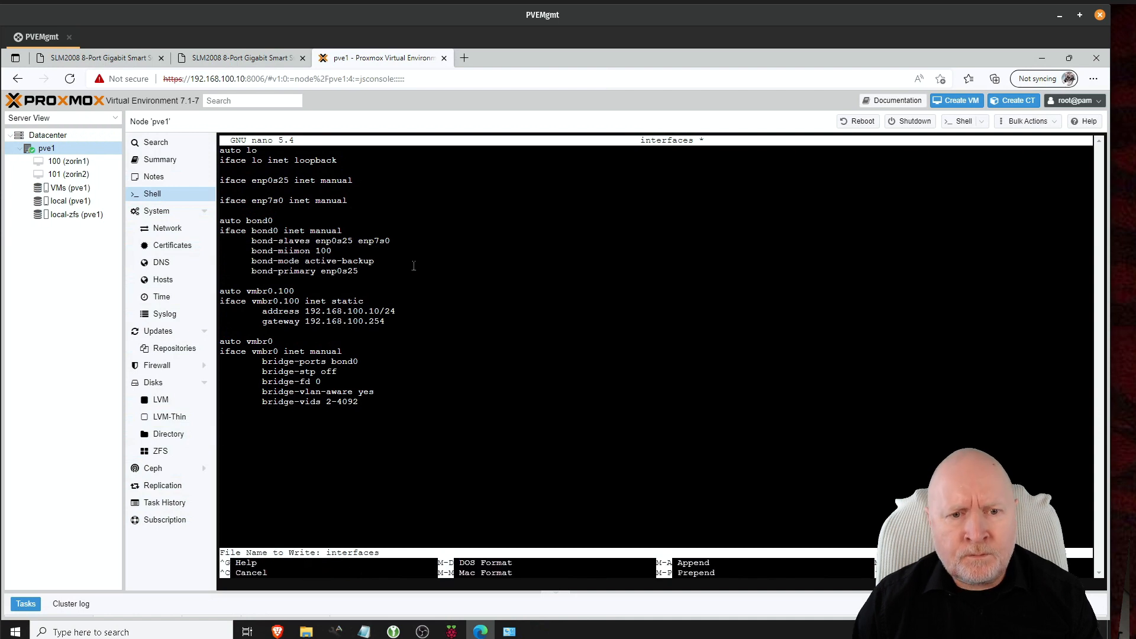
key("Return")
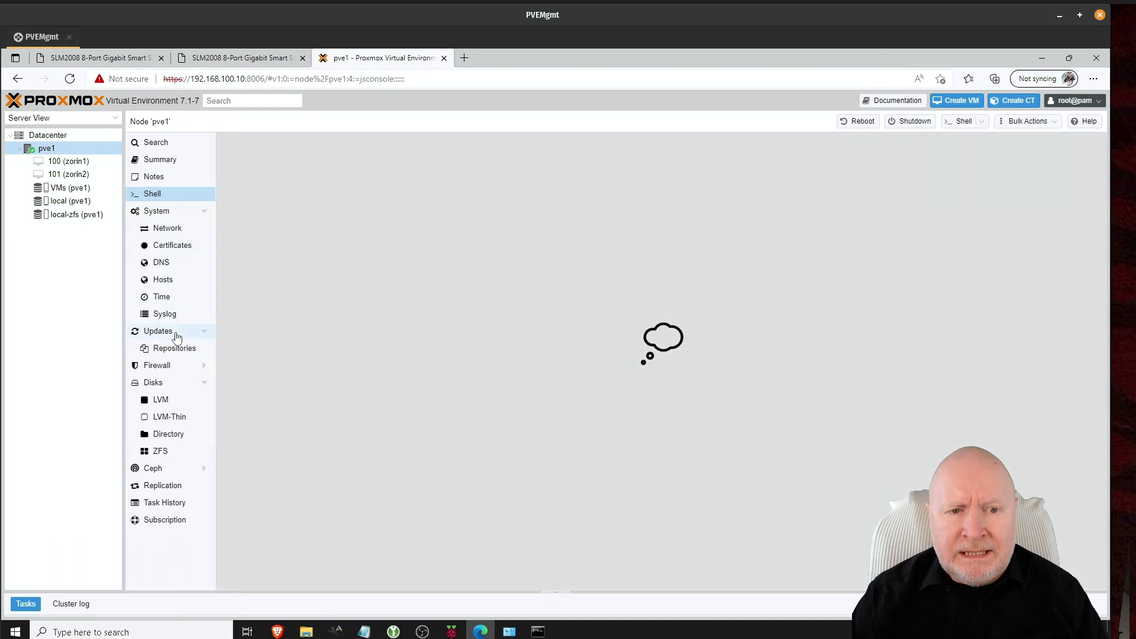
Step: Browse pve1's Updates, Search and Summary panels until a 'Connection error - server offline?' dialog appears
left_click(171, 332)
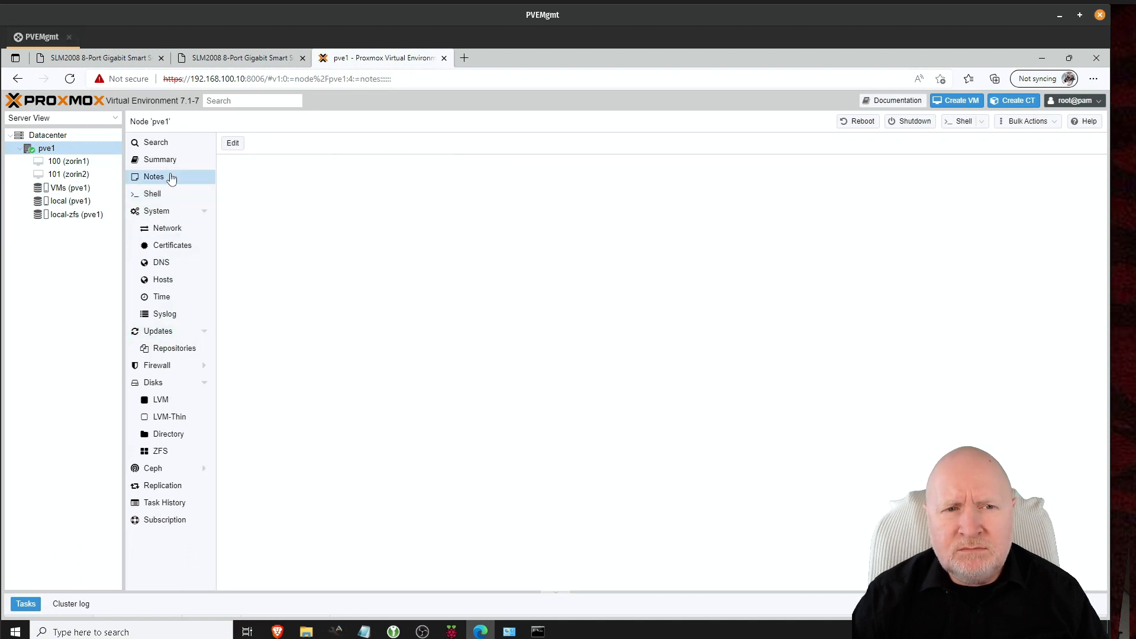
left_click(170, 145)
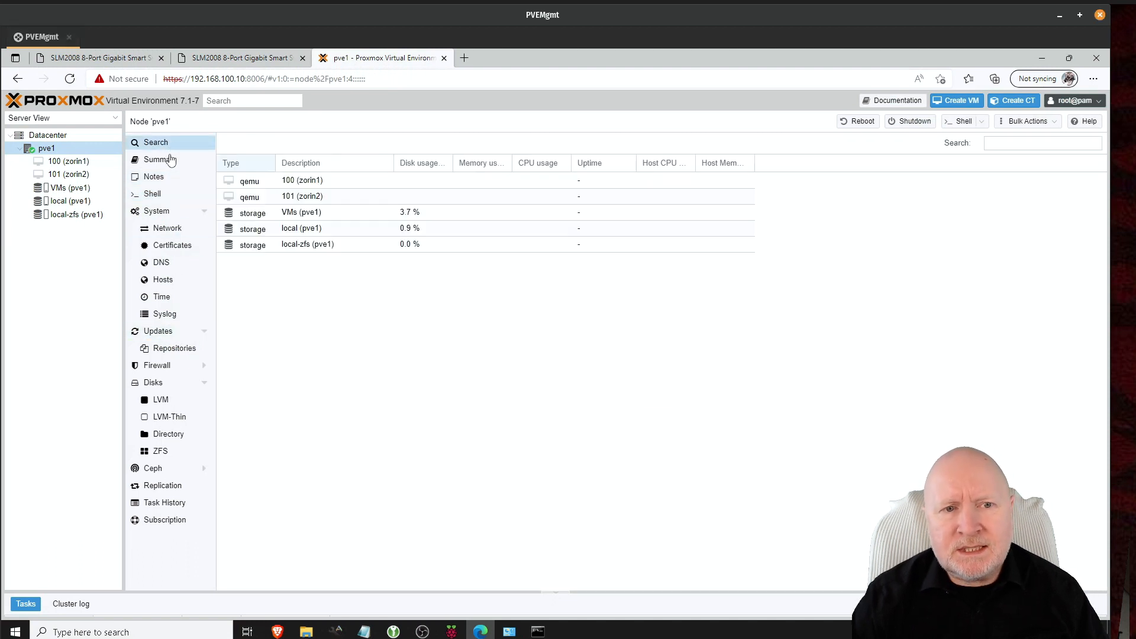
left_click(167, 160)
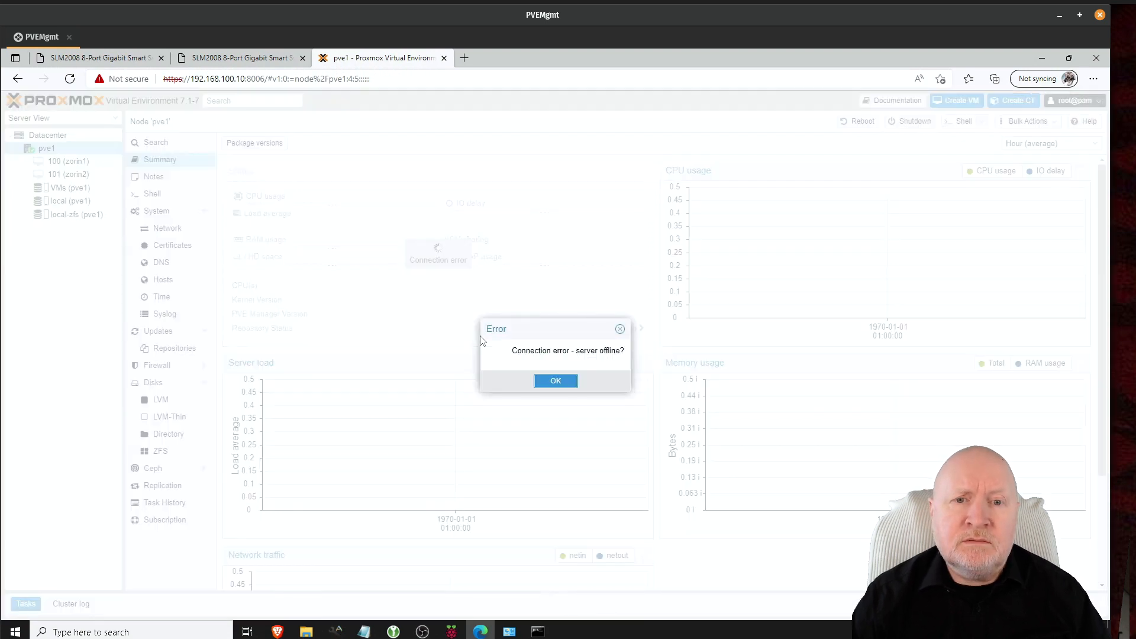
Step: Dismiss both 'Connection error - server offline?' dialogs with OK
left_click(554, 384)
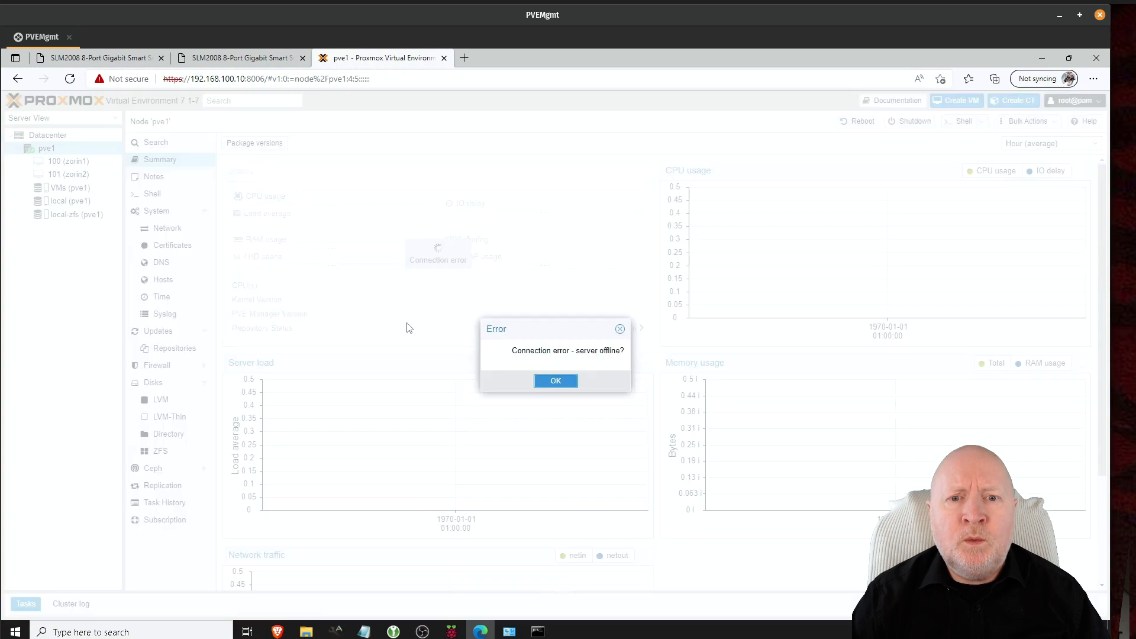
left_click(545, 383)
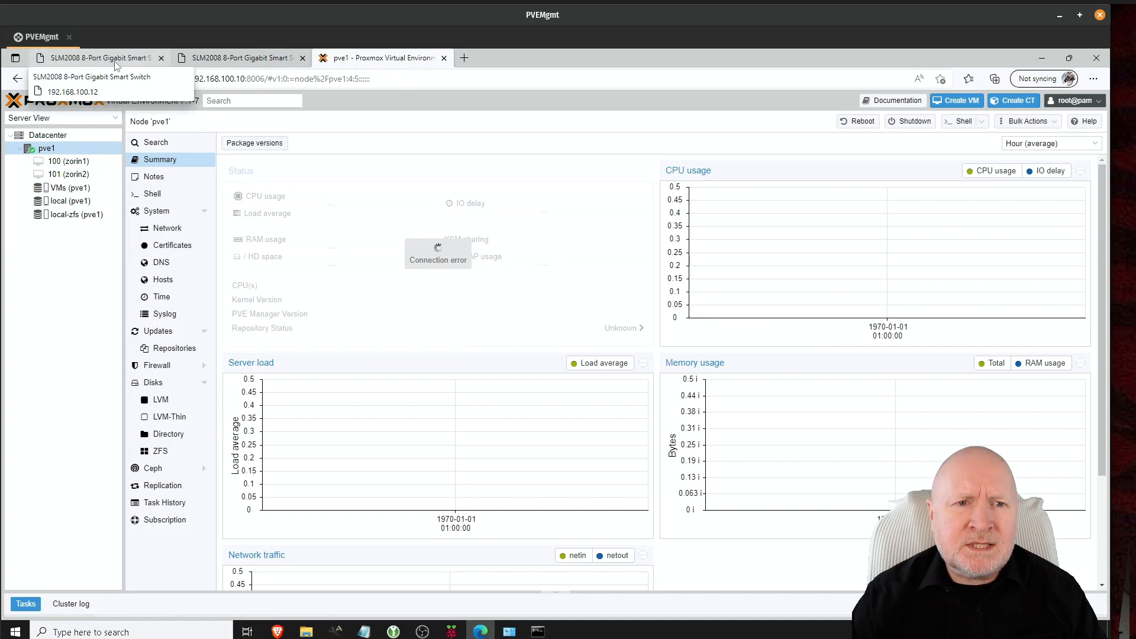
Step: Switch to the first SLM2008 switch to view its VLAN Port Settings PVIDs
left_click(94, 62)
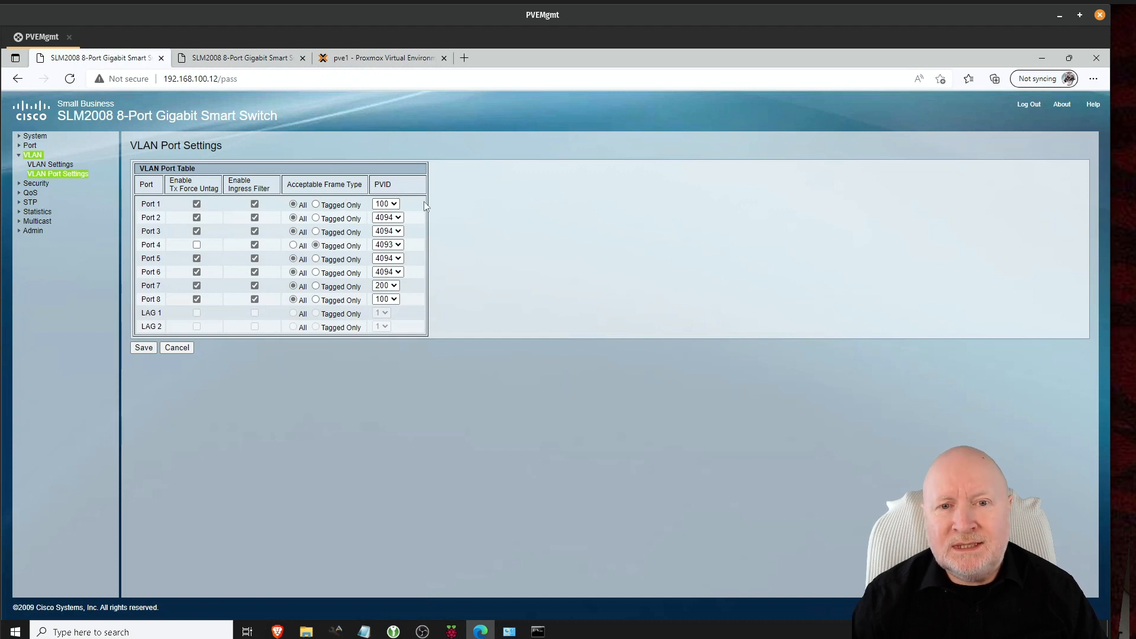
left_click(393, 204)
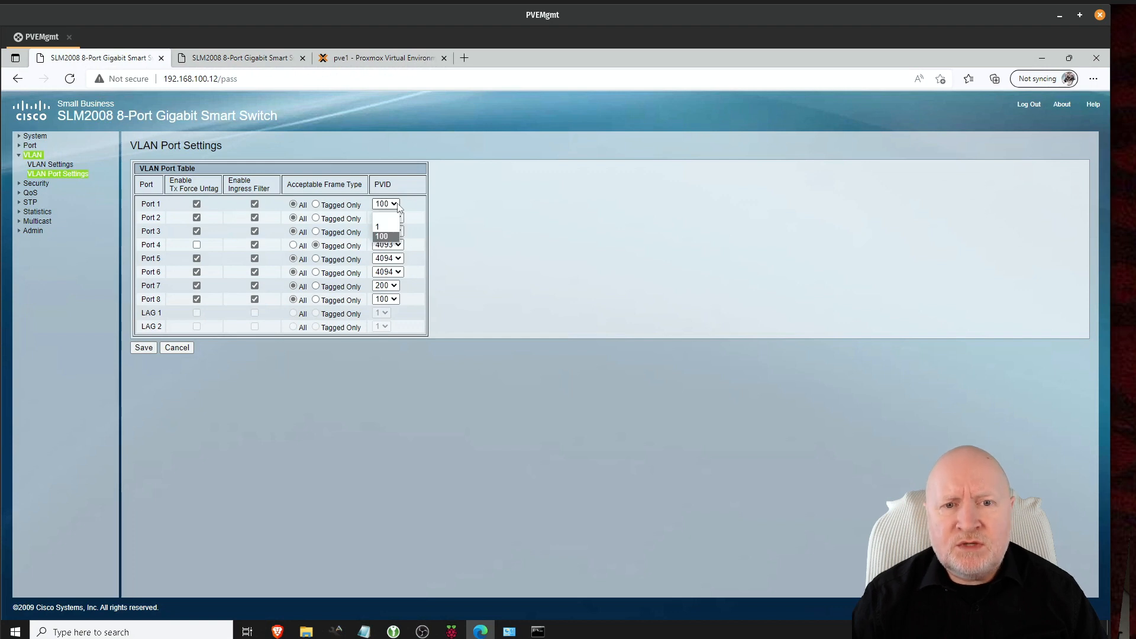
left_click(398, 206)
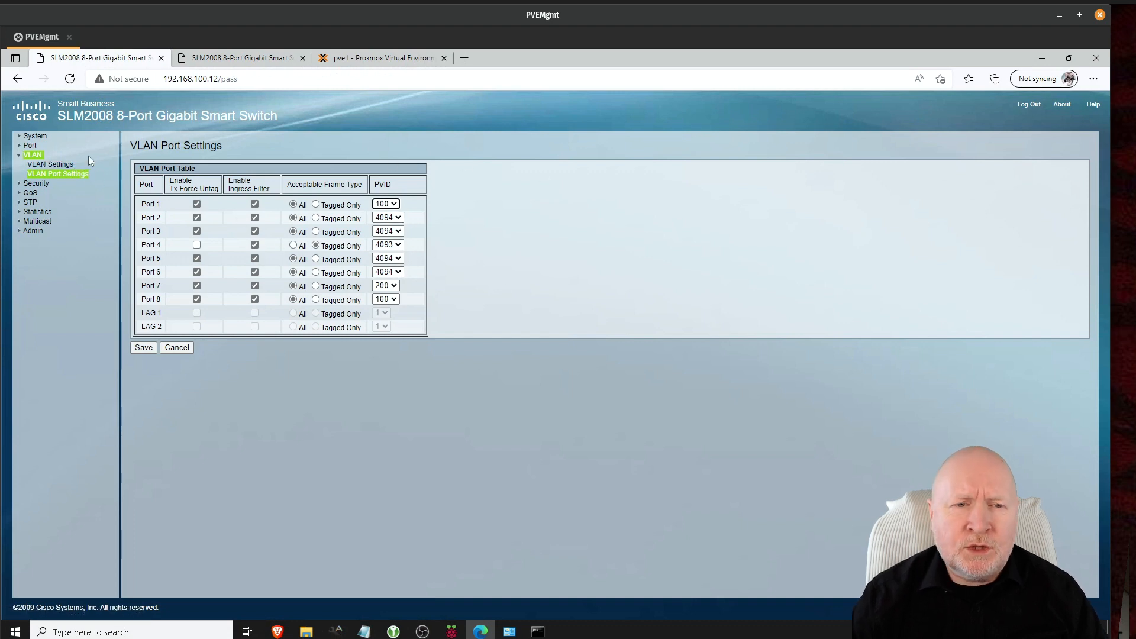
left_click(52, 165)
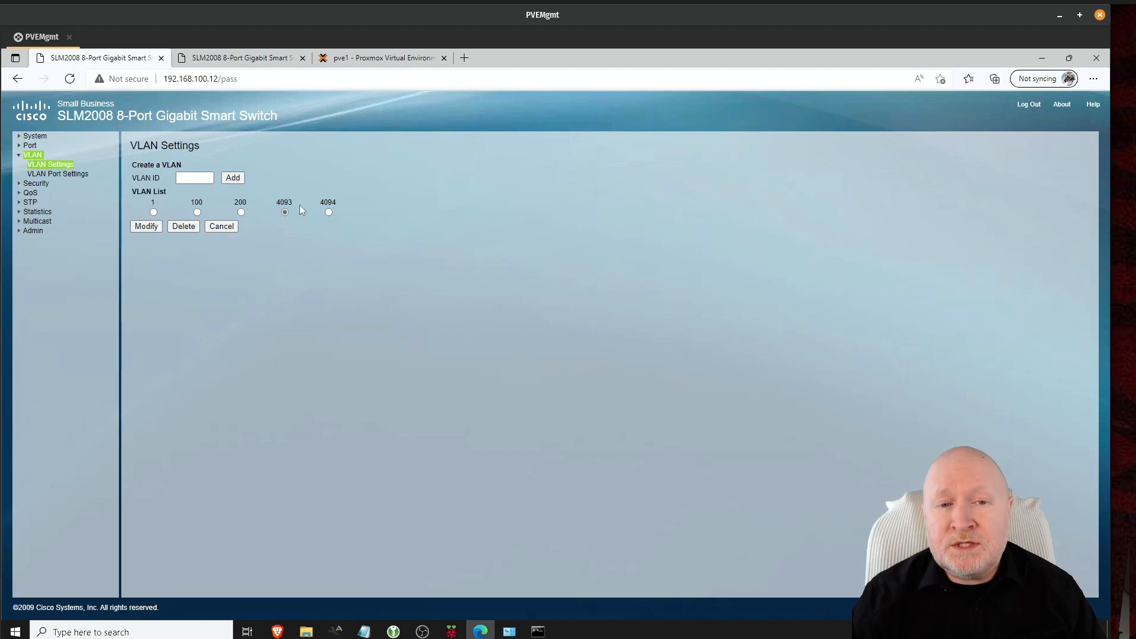
left_click(83, 174)
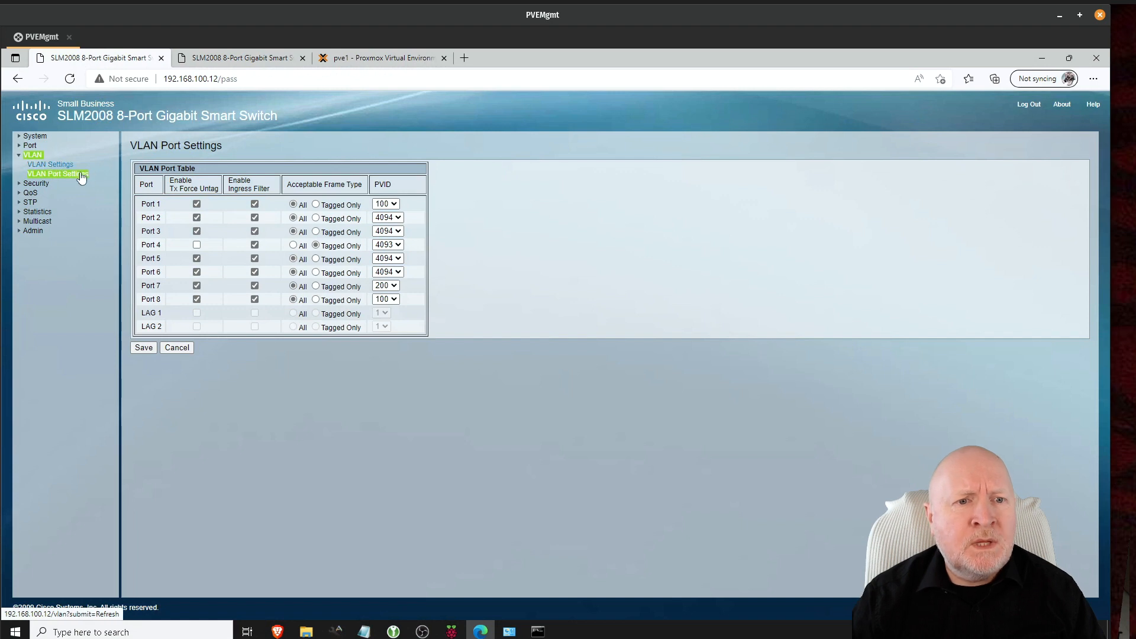
Step: Make Port 1 a member of VLAN 4093 and save the membership
left_click(55, 166)
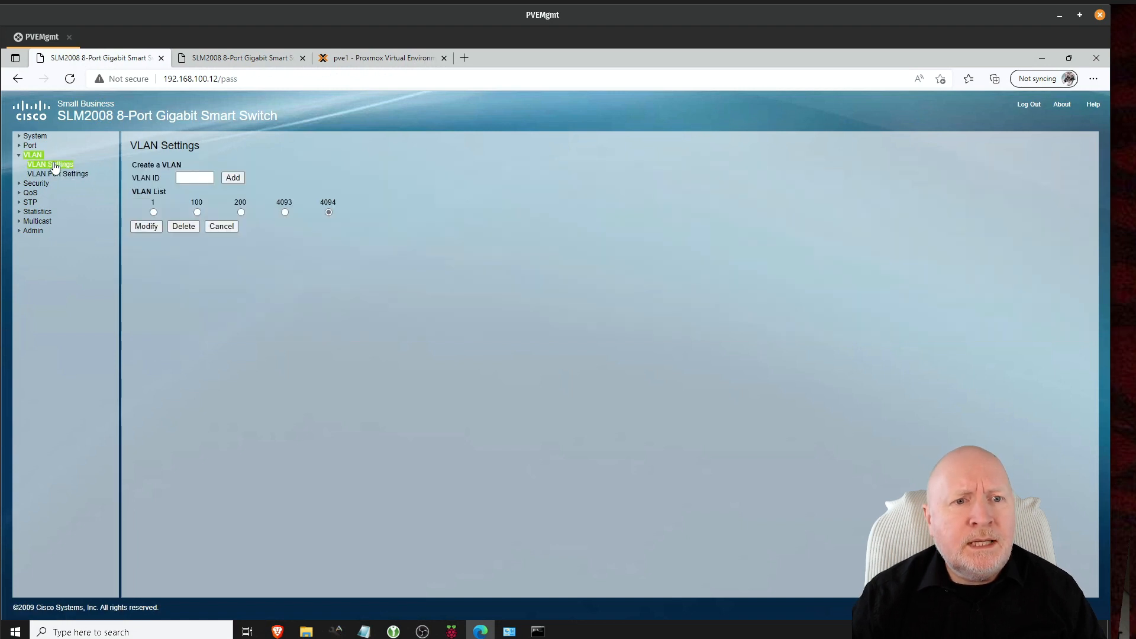
left_click(285, 212)
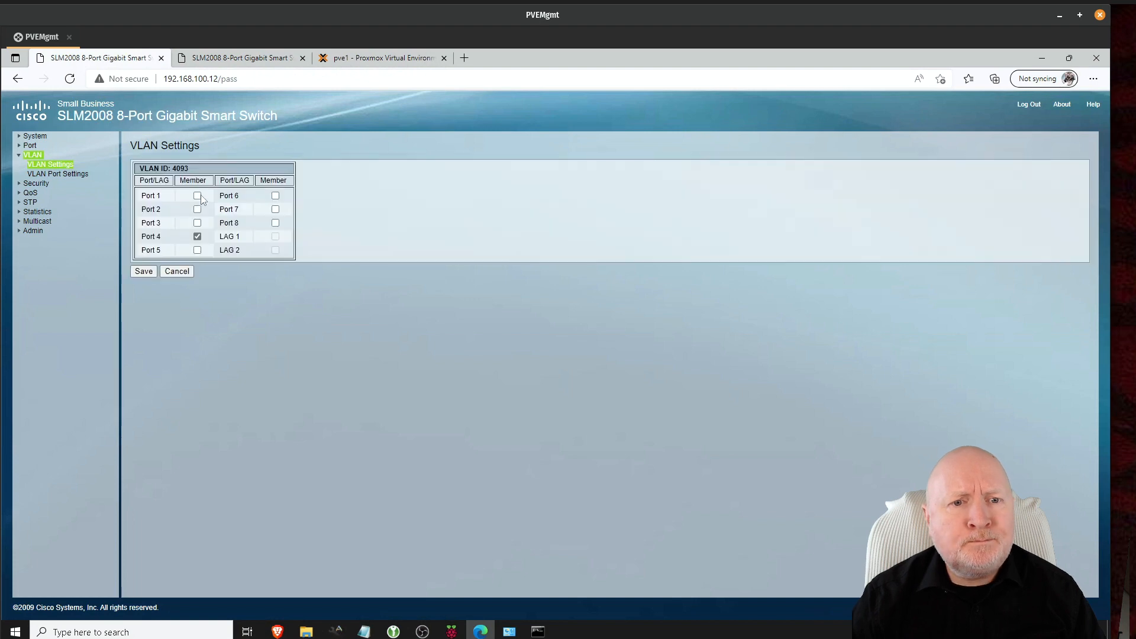
left_click(197, 196)
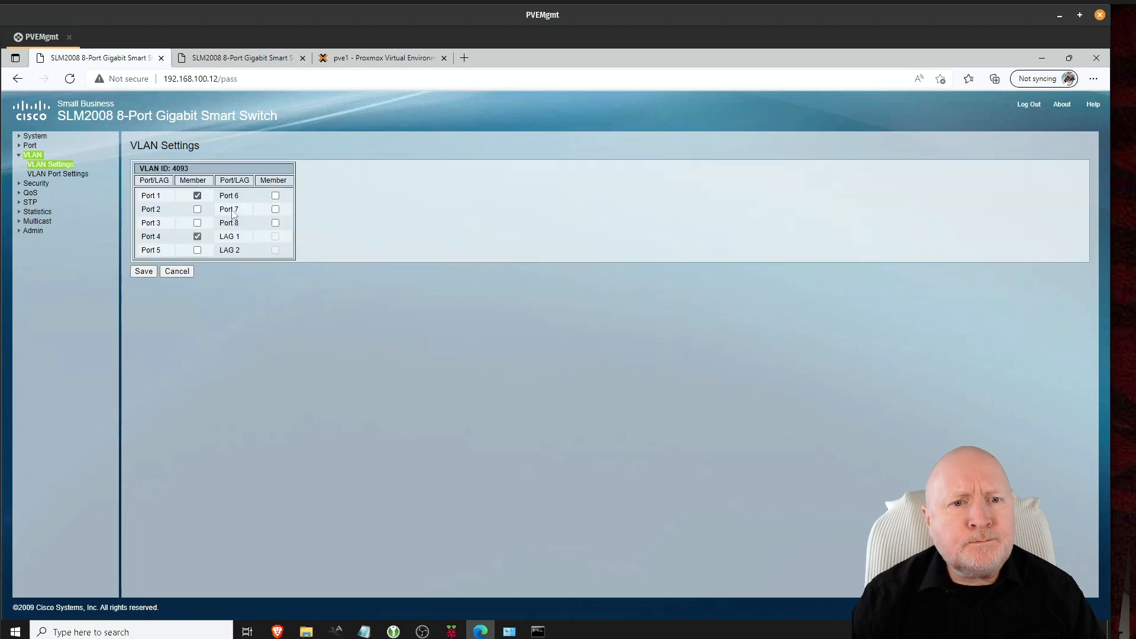
left_click(145, 271)
Step: Set Port 1's PVID to 4093, save, and restrict it to Tagged Only frames
left_click(61, 176)
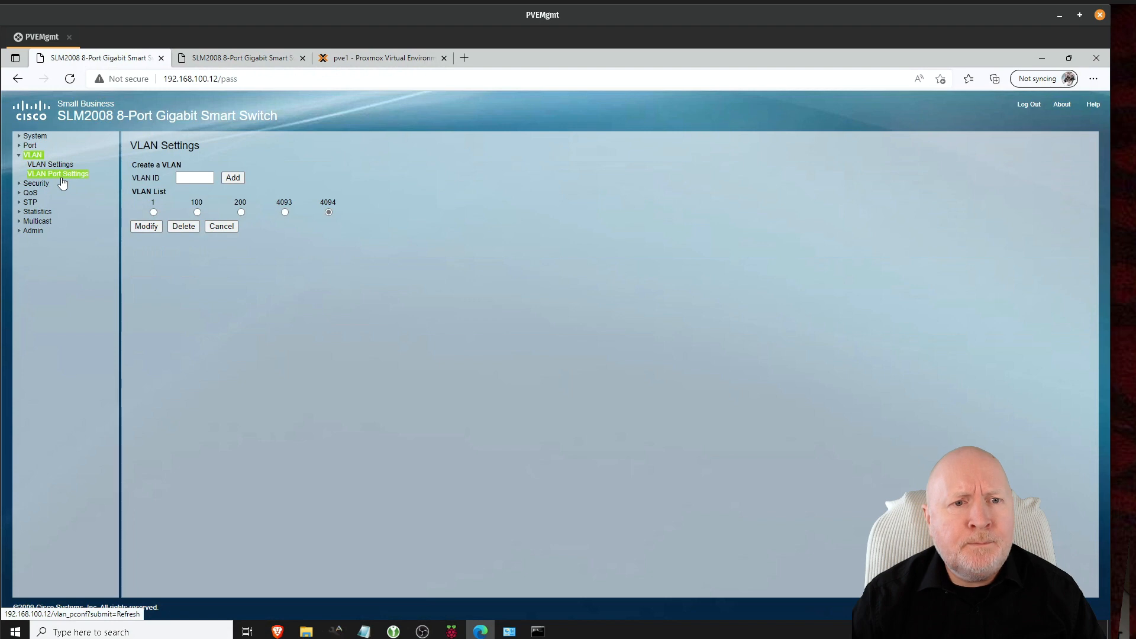
left_click(381, 204)
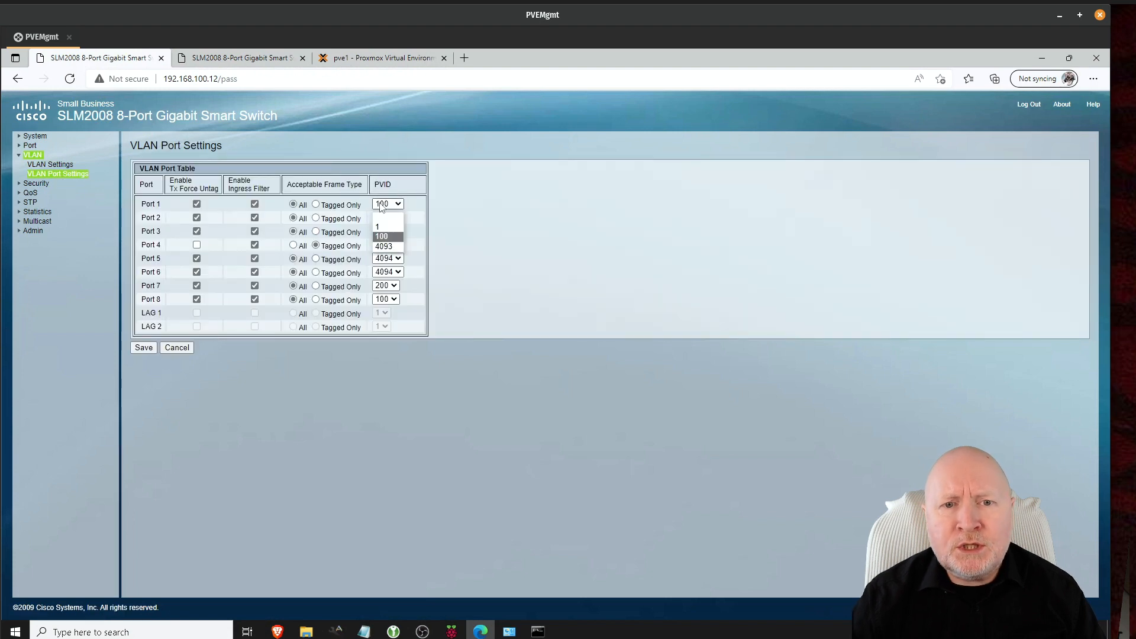
left_click(383, 246)
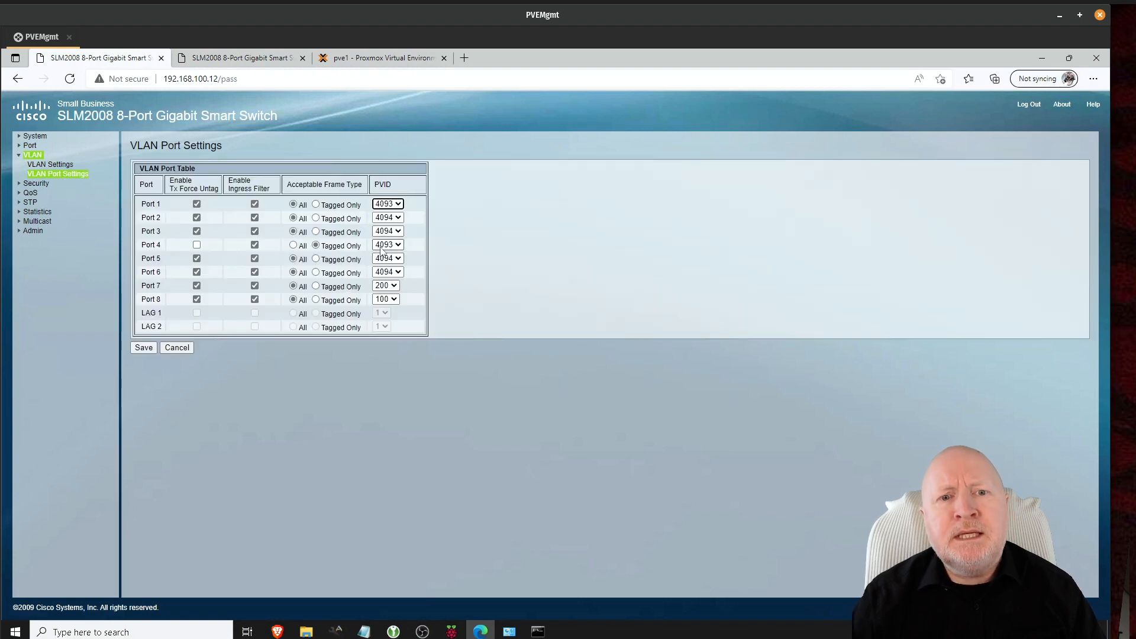
left_click(144, 348)
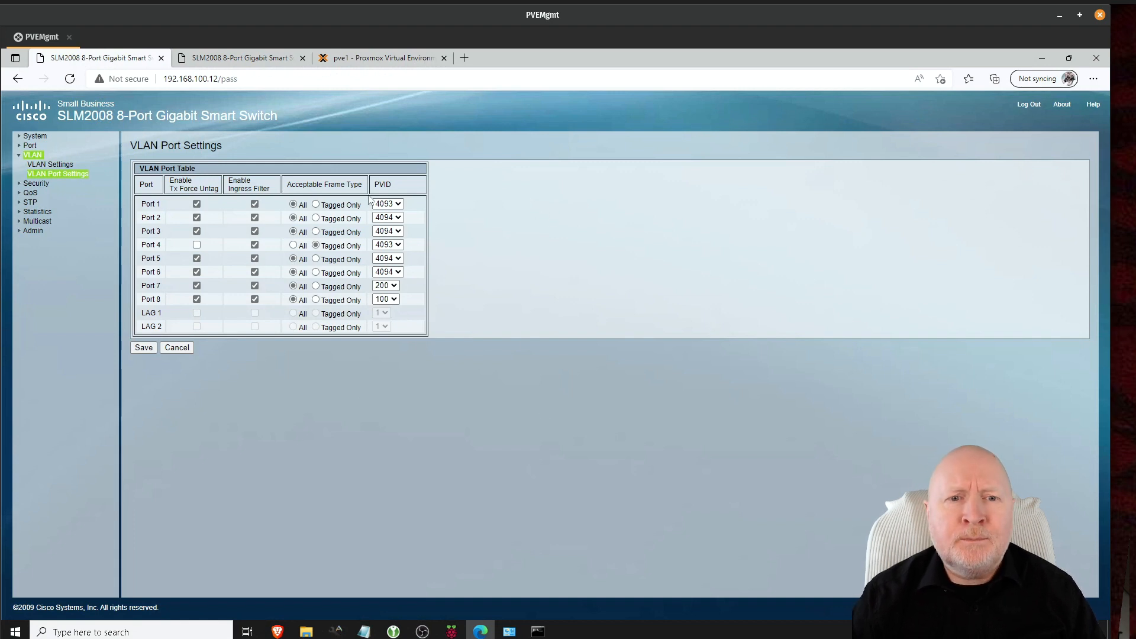
left_click(316, 204)
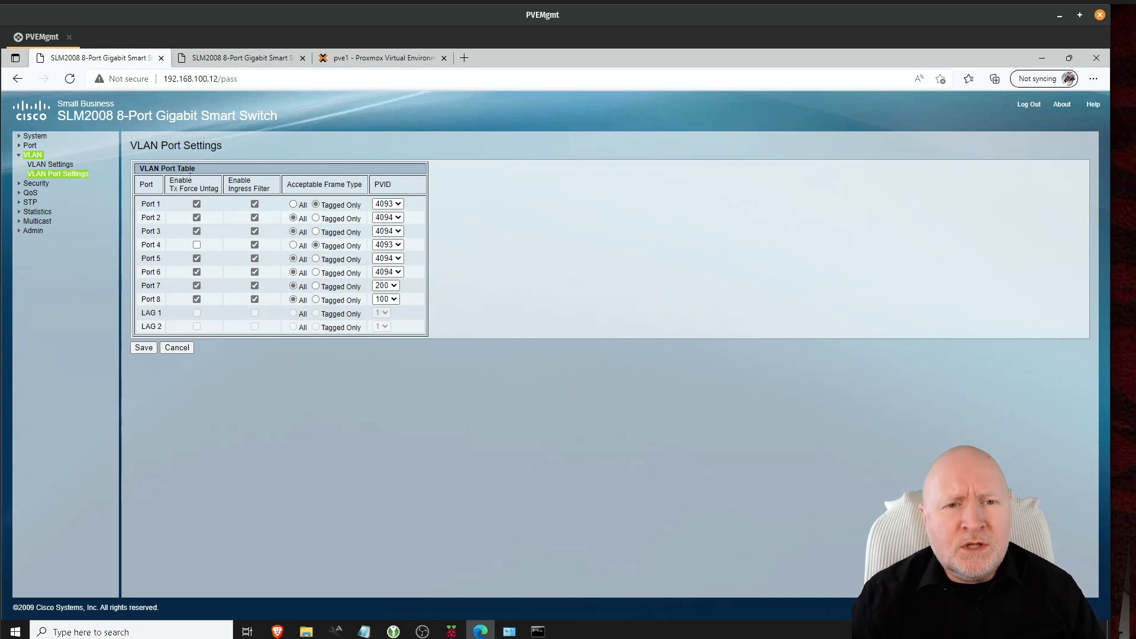
Step: Uncheck 'Enable Tx Force Untag' for Port 1
left_click(197, 203)
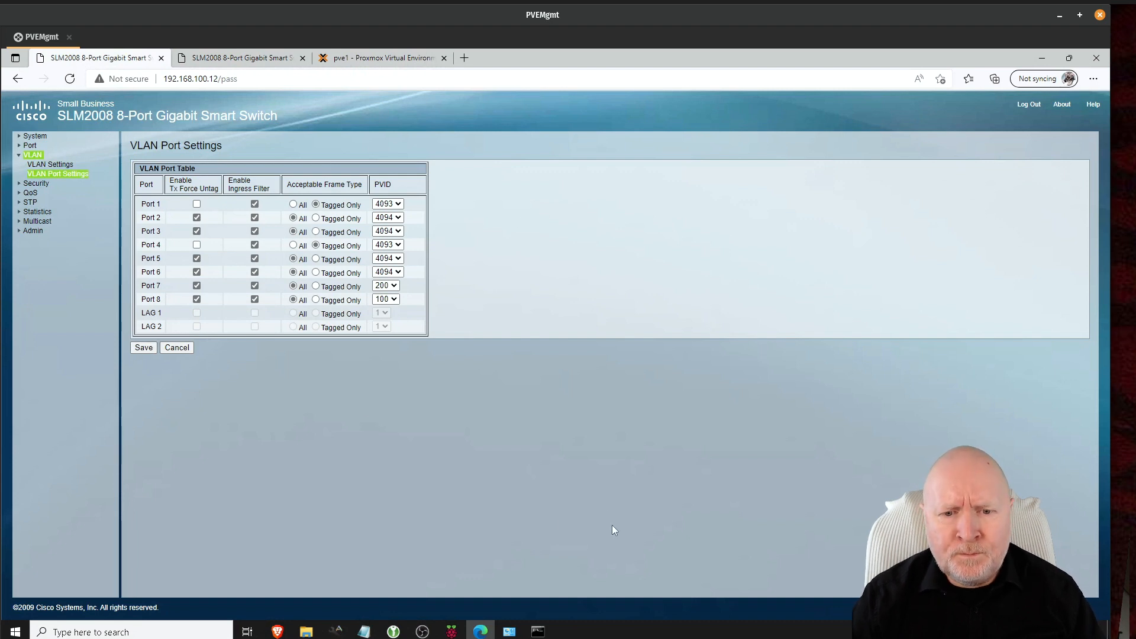
left_click(356, 58)
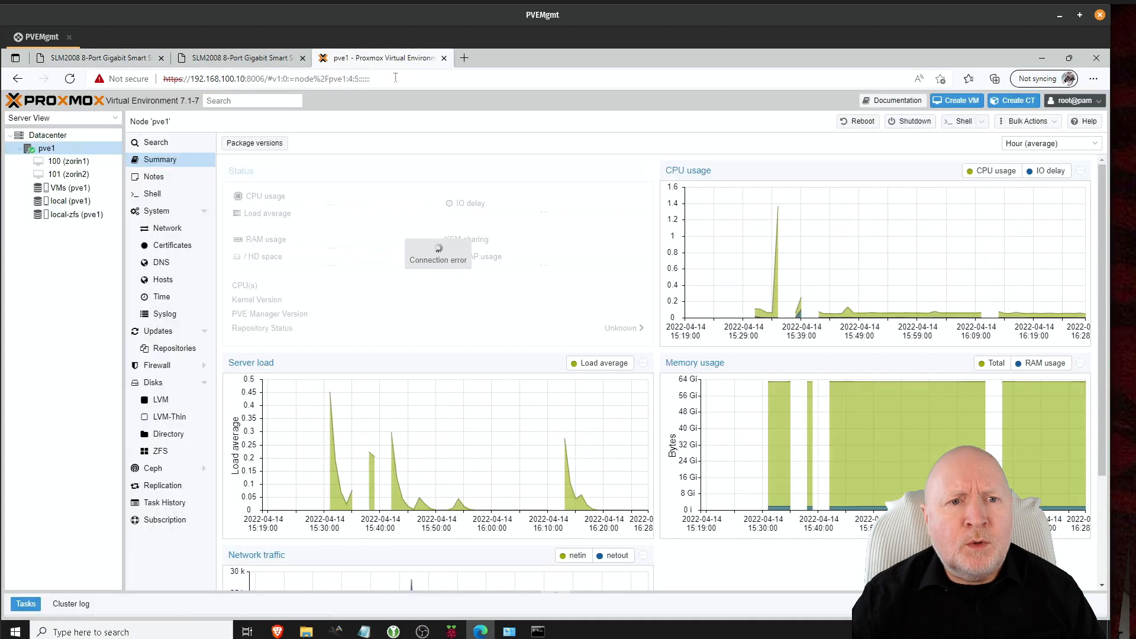
left_click(152, 144)
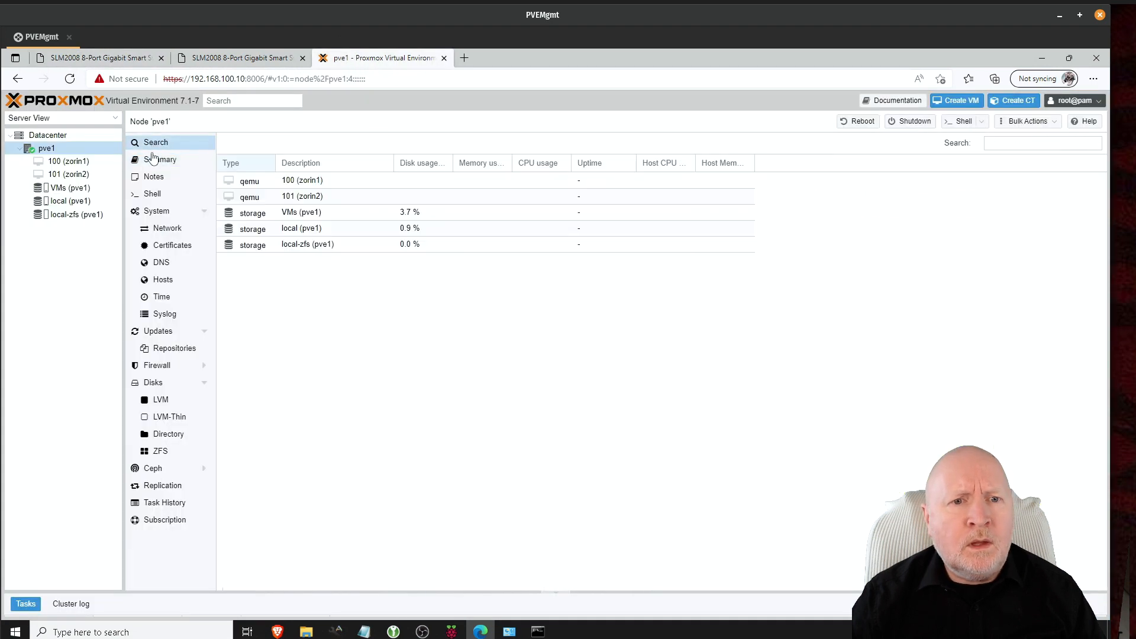
left_click(154, 179)
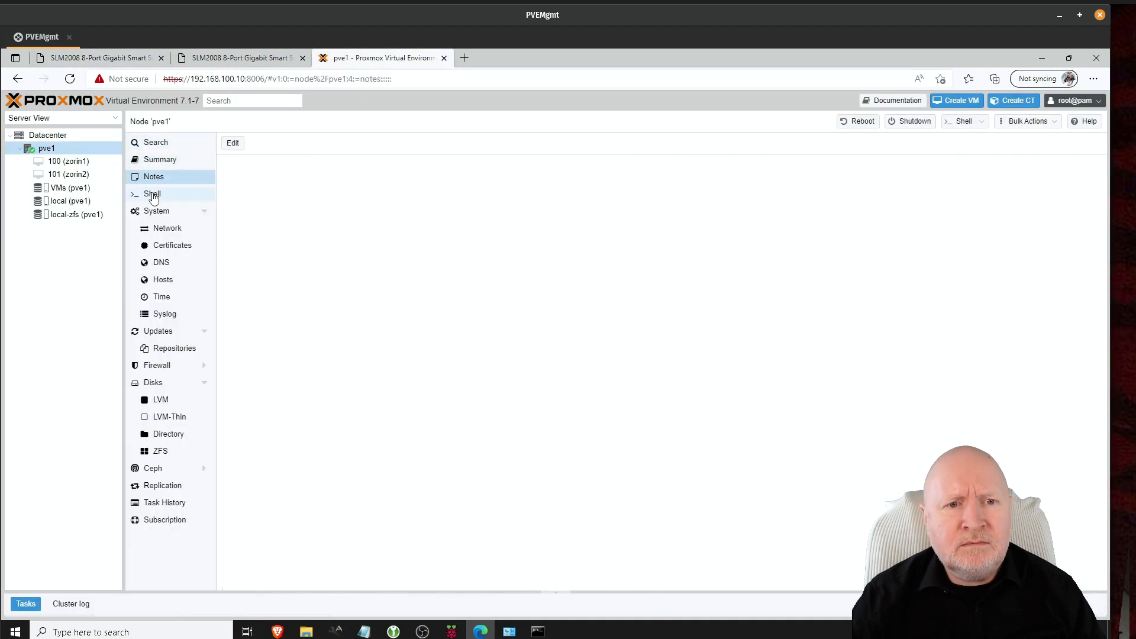
left_click(153, 194)
left_click(155, 163)
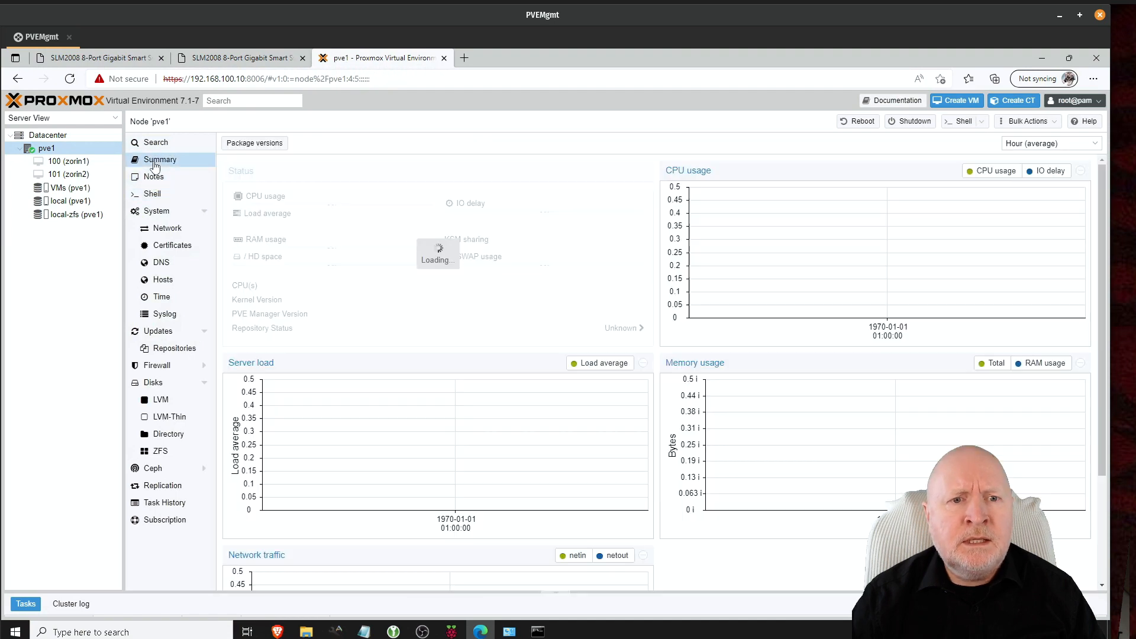
left_click(148, 59)
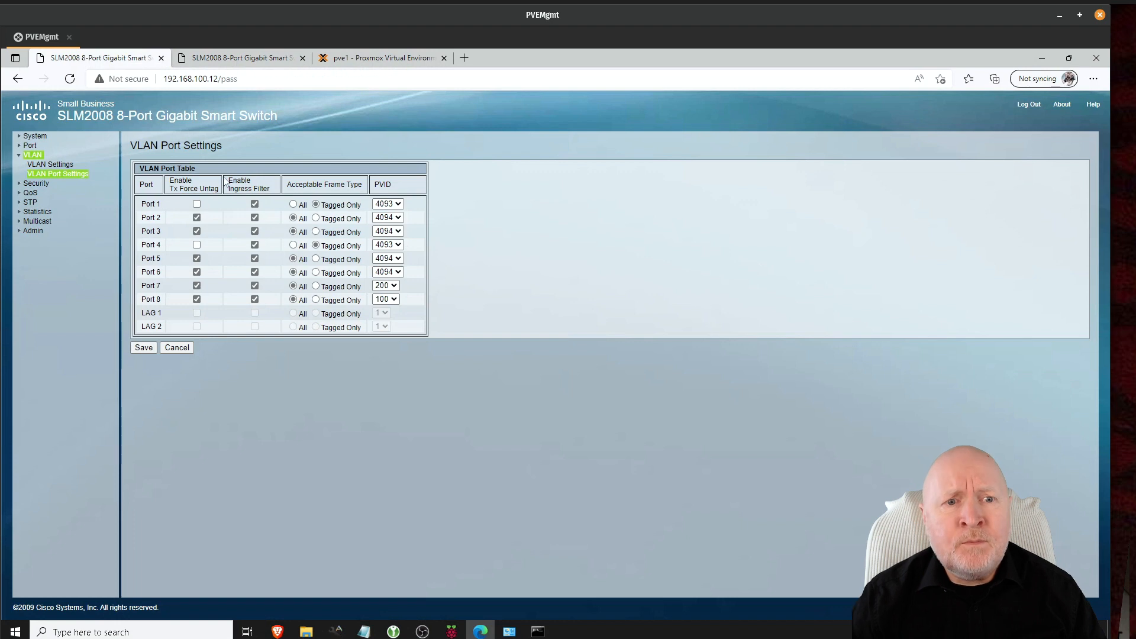
left_click(245, 61)
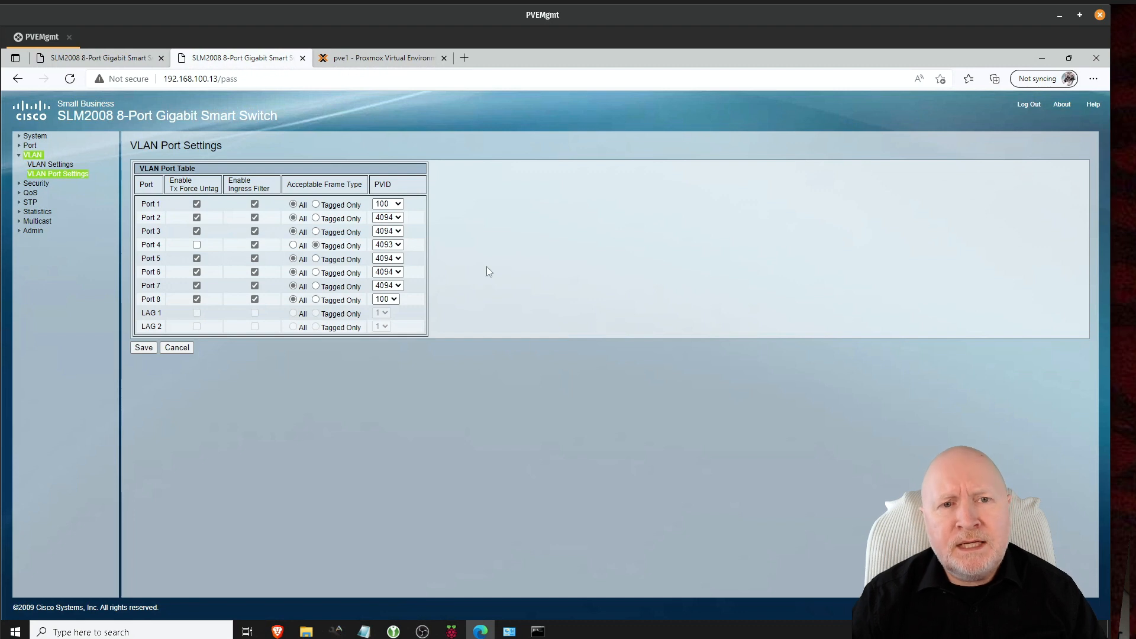
left_click(129, 62)
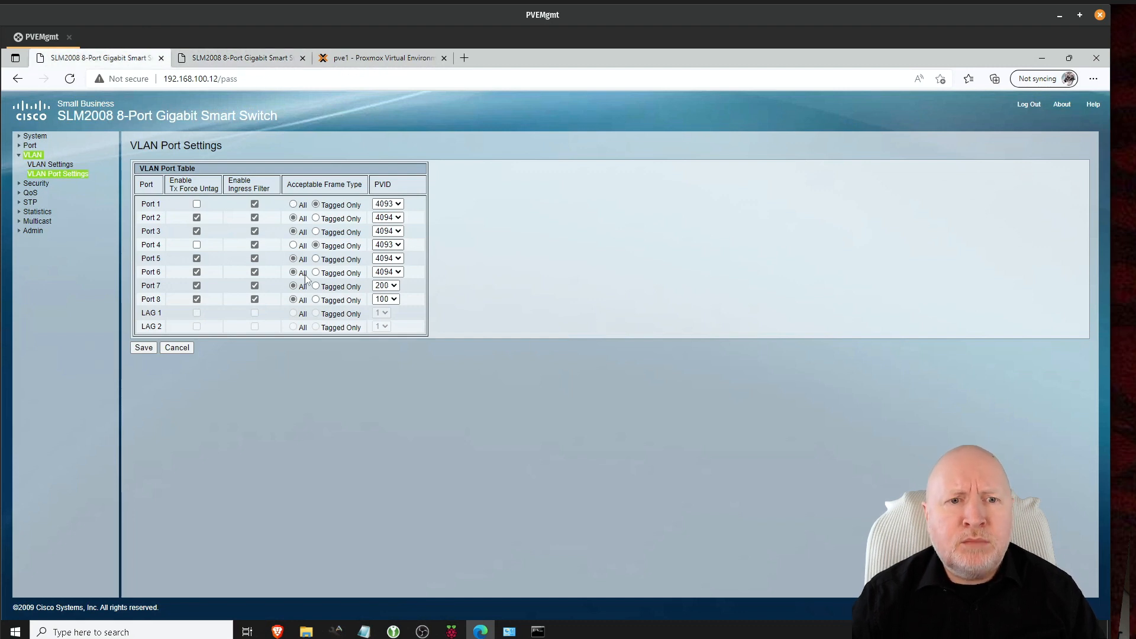
left_click(252, 62)
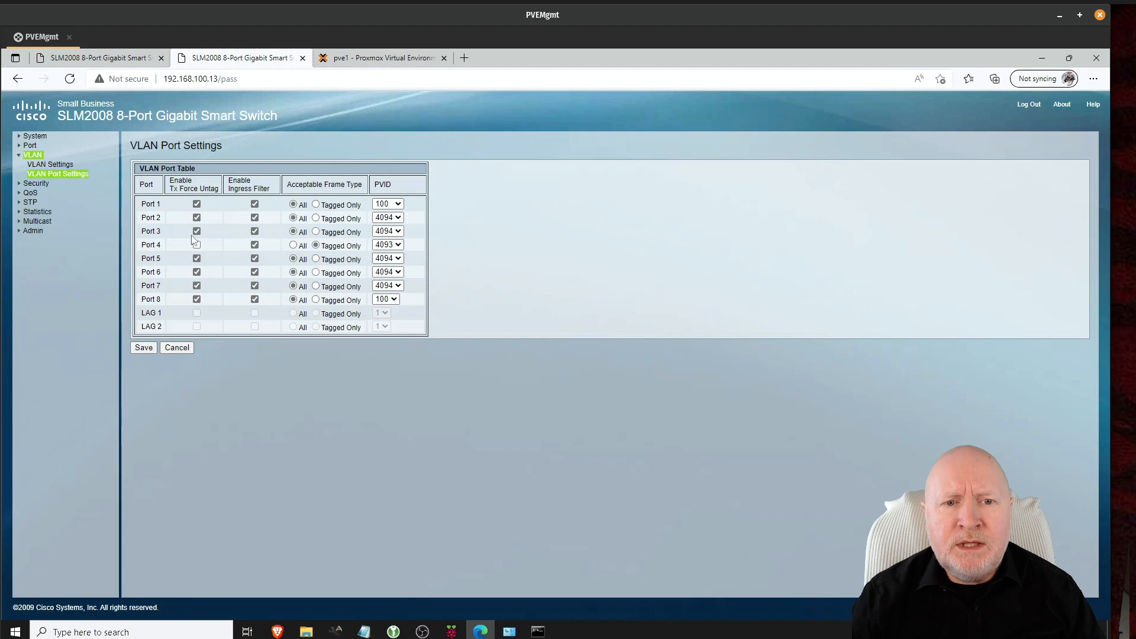
left_click(111, 60)
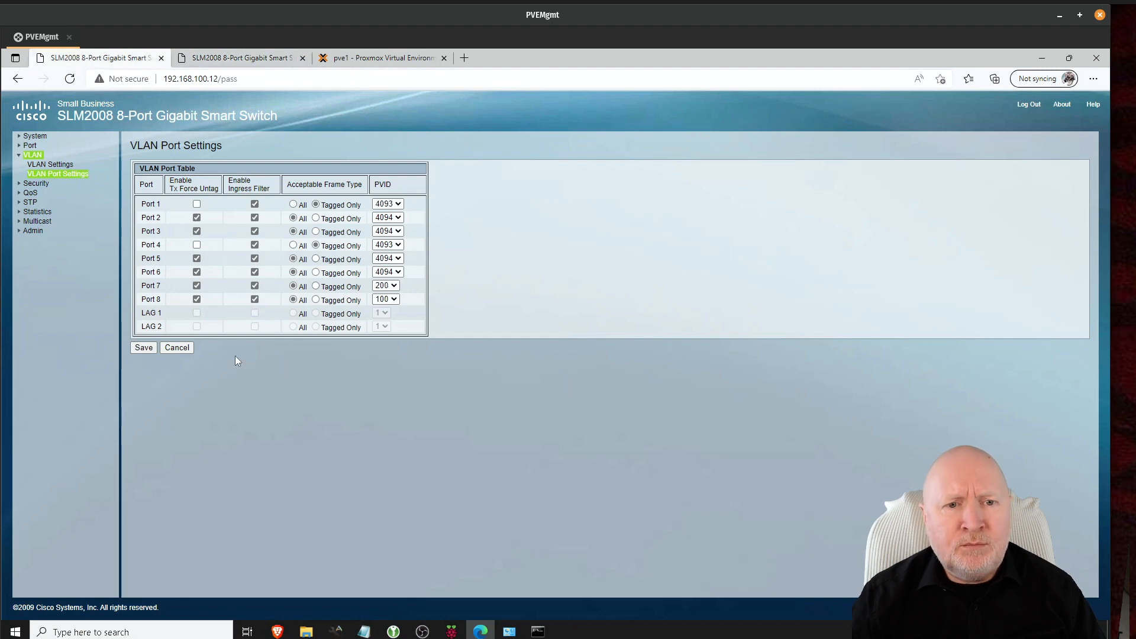
left_click(271, 56)
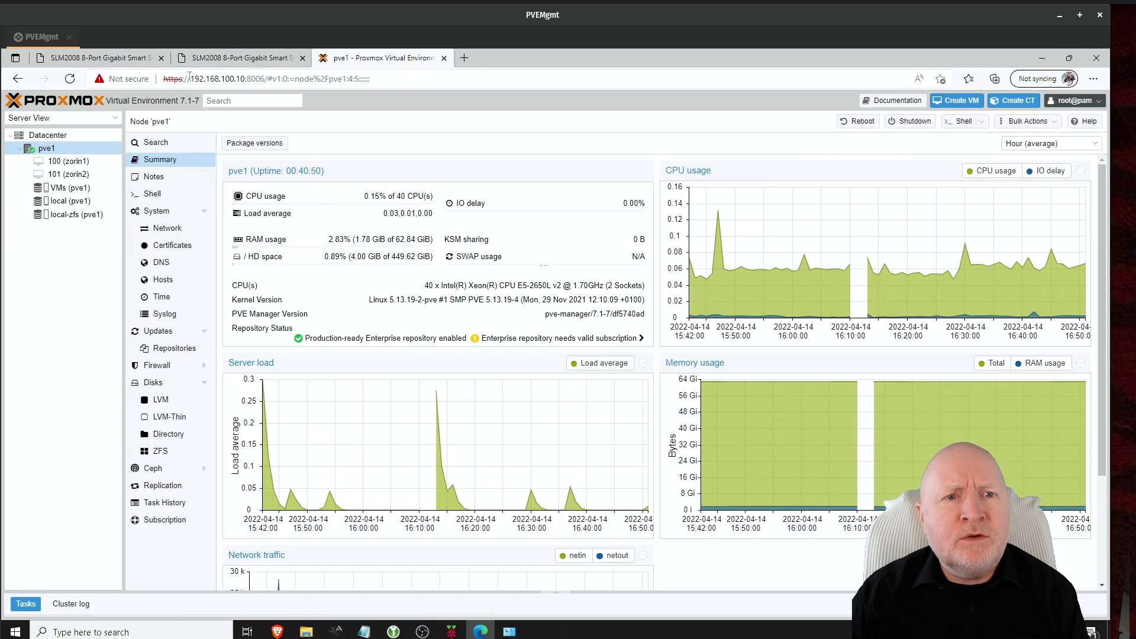
left_click(117, 59)
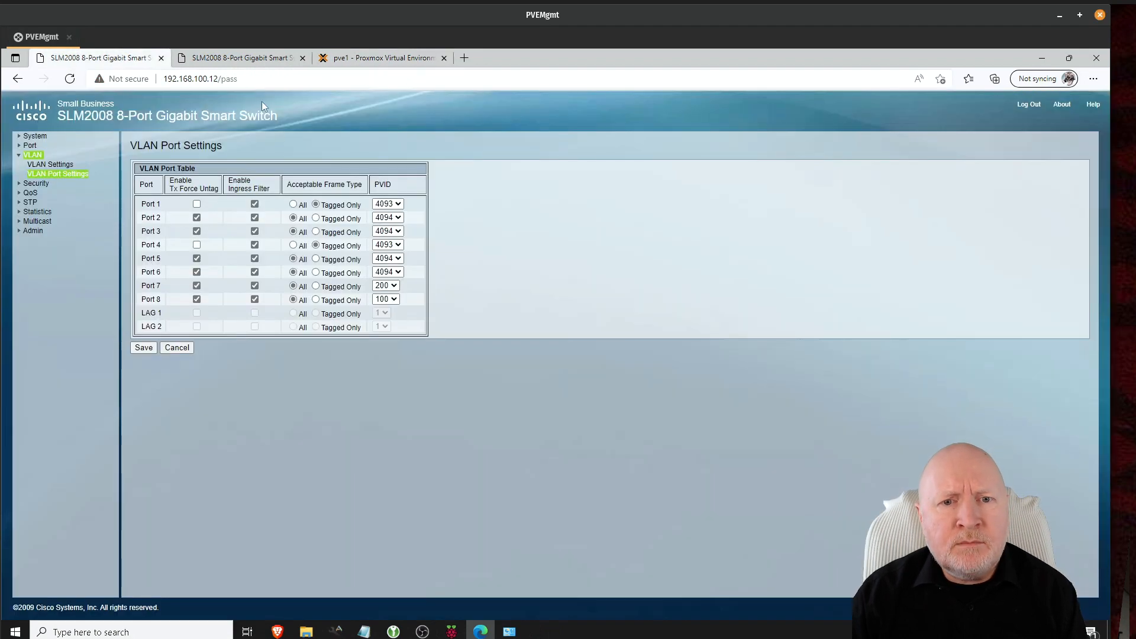
Step: Compare Port 7's PVID on the .13 and .12 switches, then return to the pve1 Proxmox summary
left_click(240, 58)
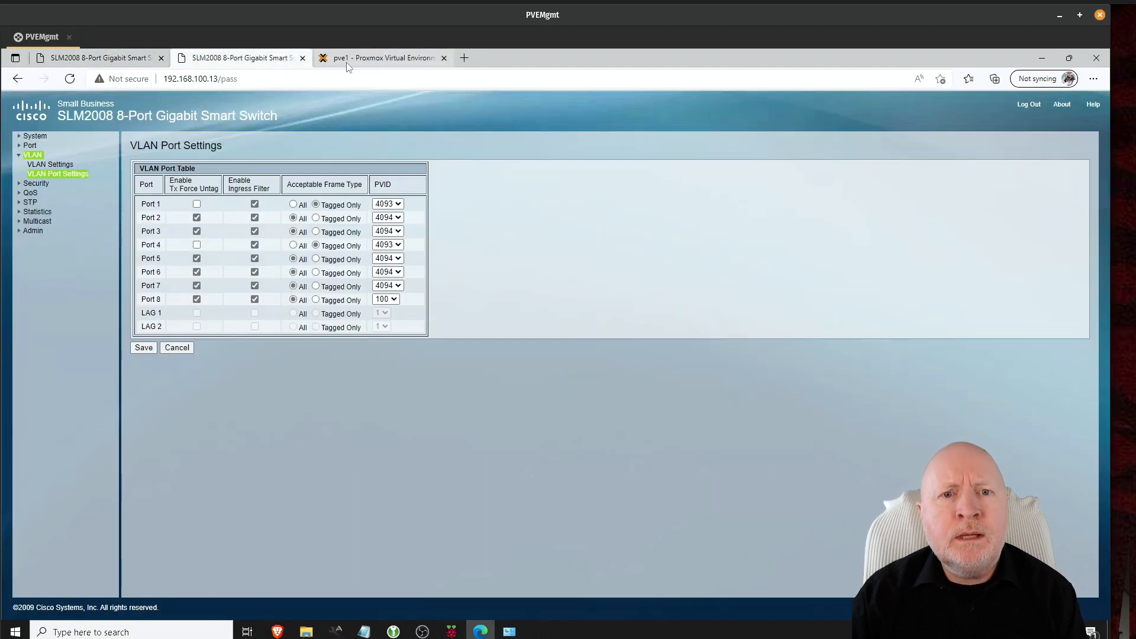
left_click(101, 62)
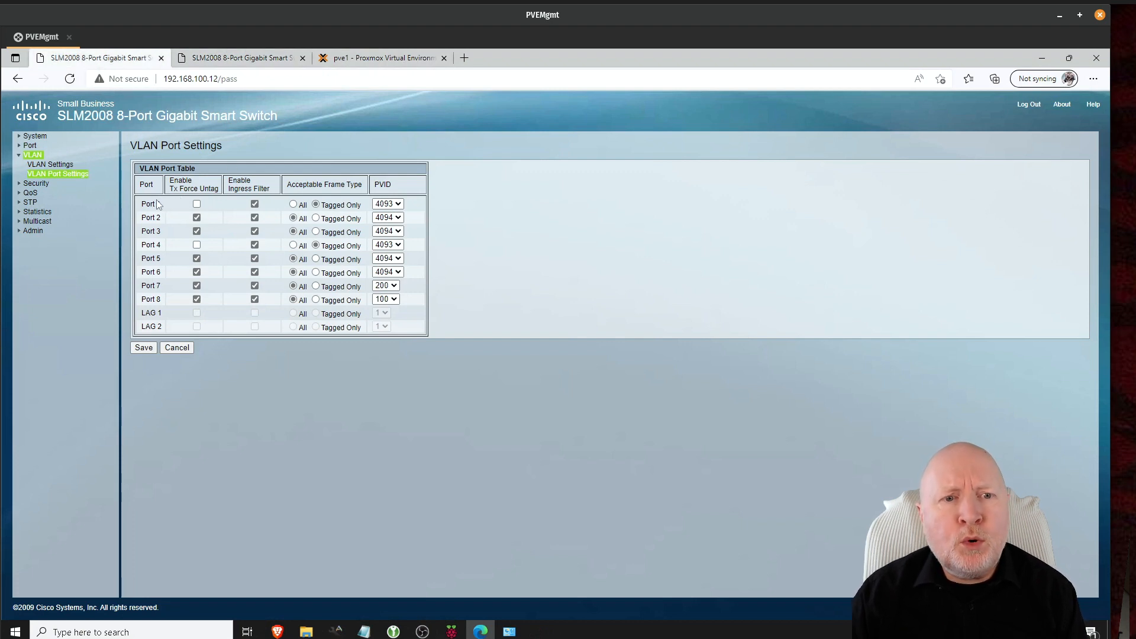
left_click(233, 58)
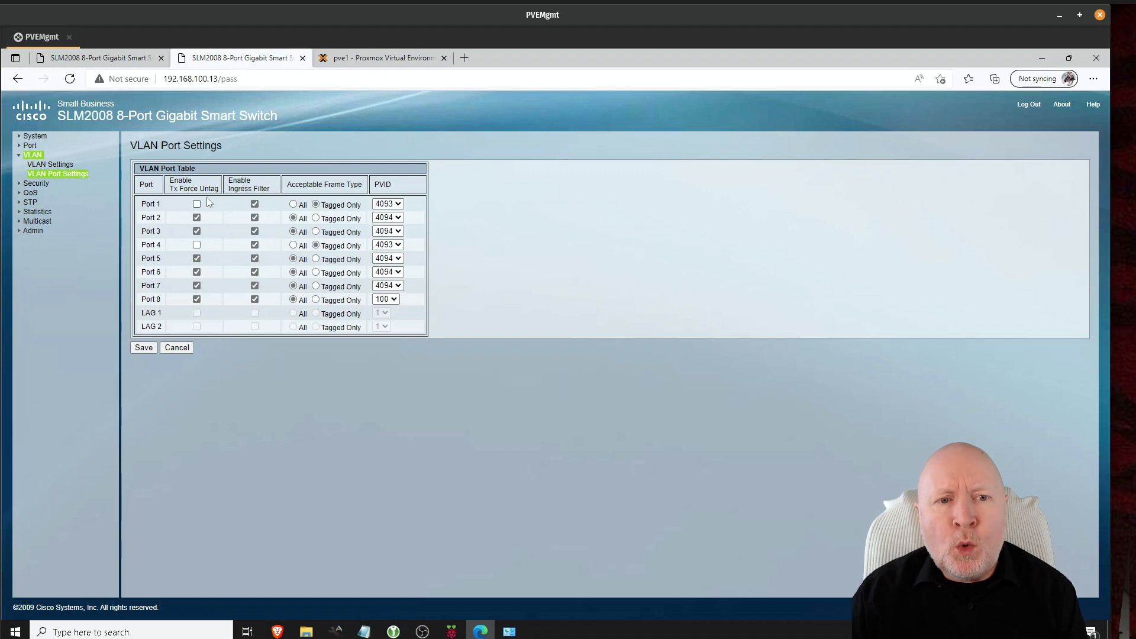
left_click(341, 61)
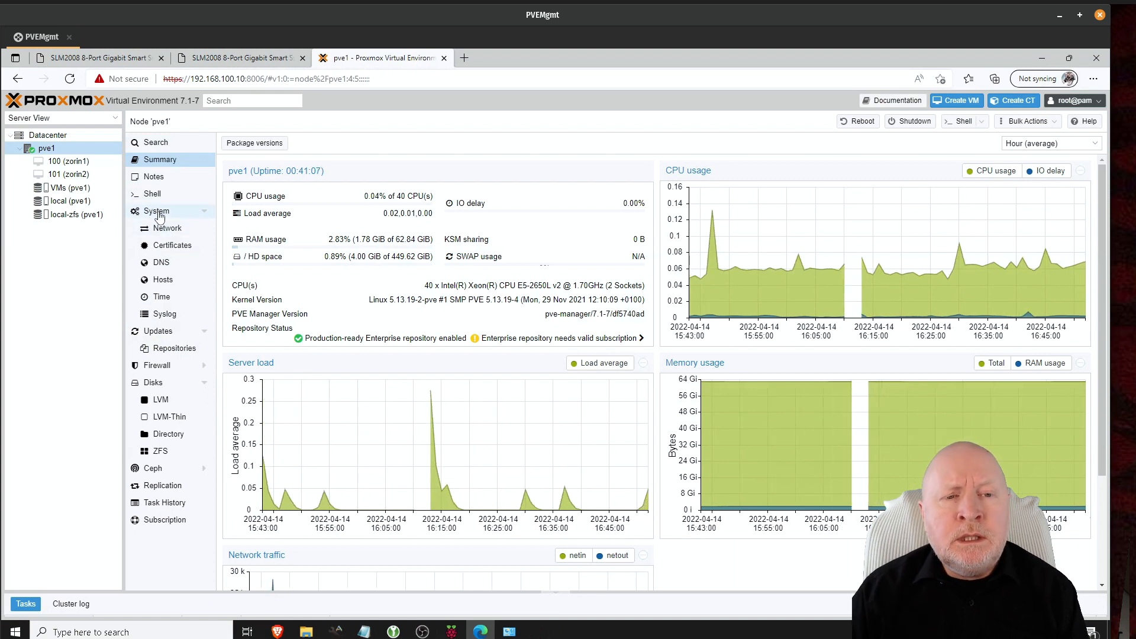
left_click(166, 229)
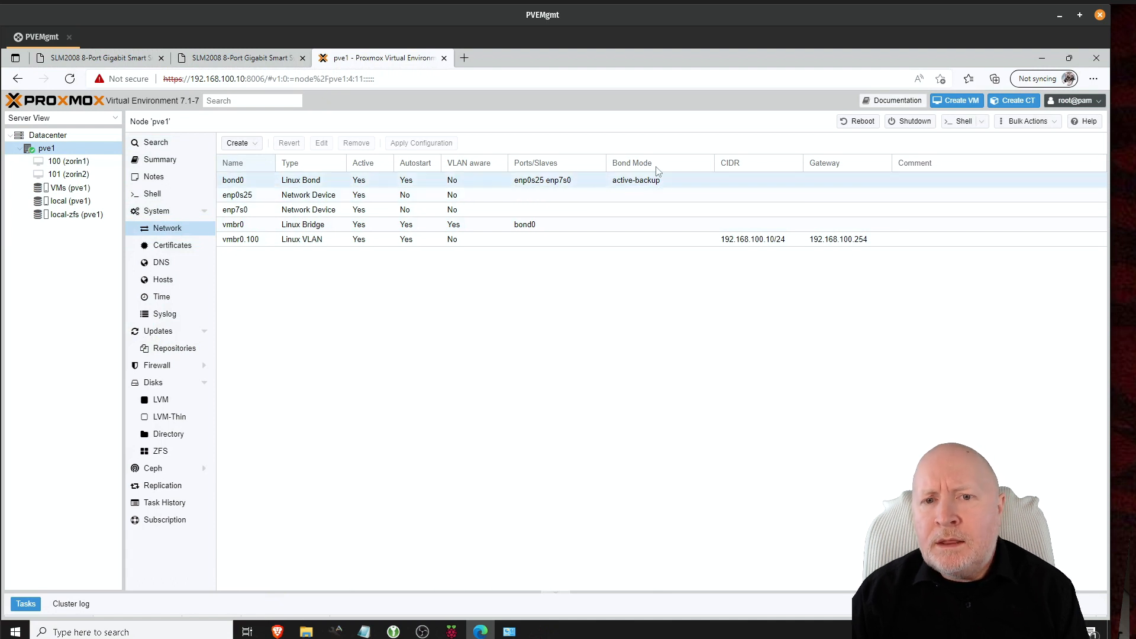
left_click(334, 183)
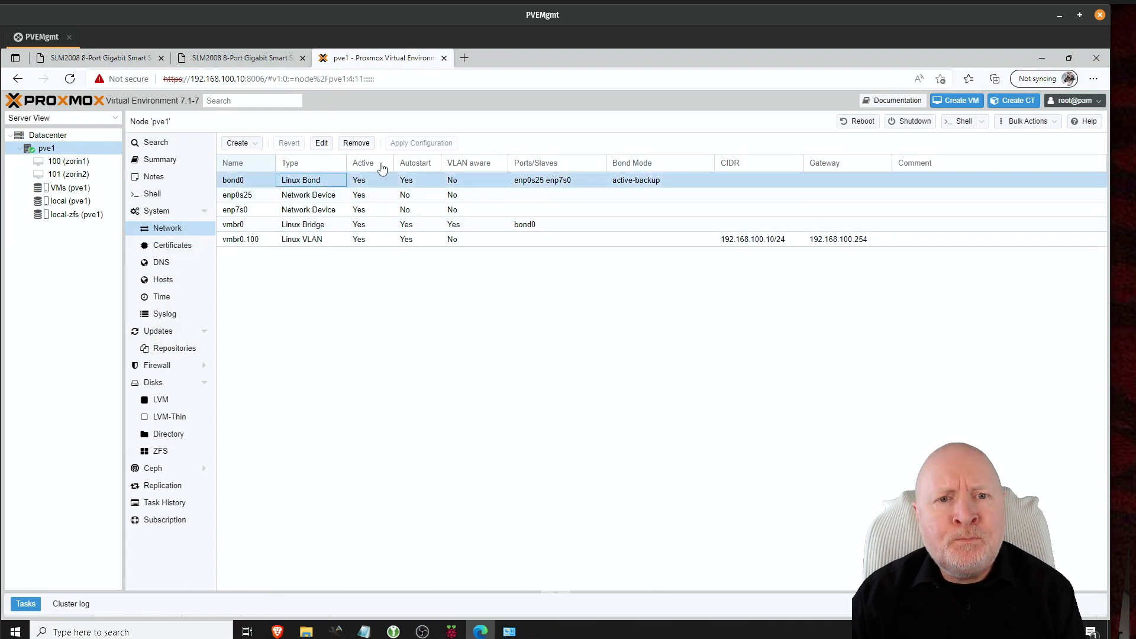
left_click(324, 148)
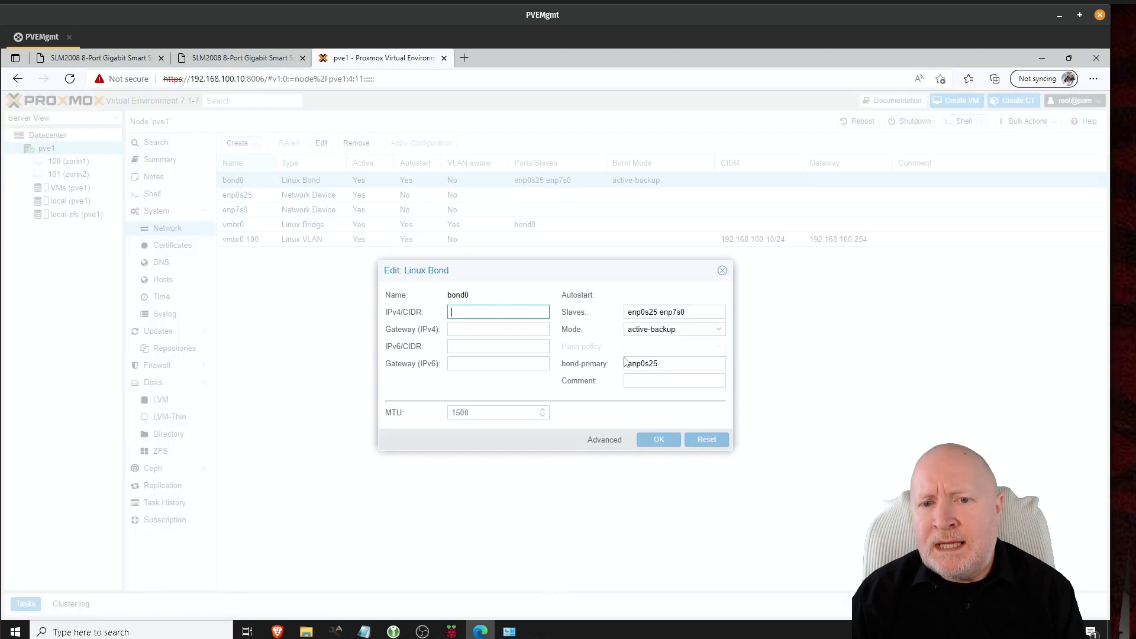
left_click(722, 270)
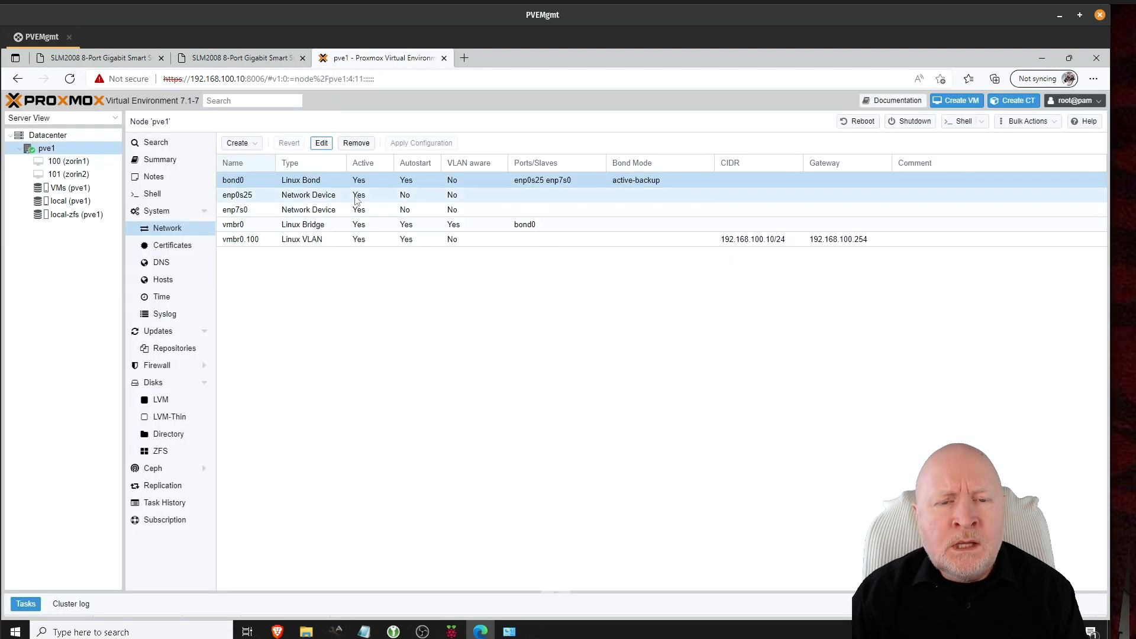
left_click(325, 226)
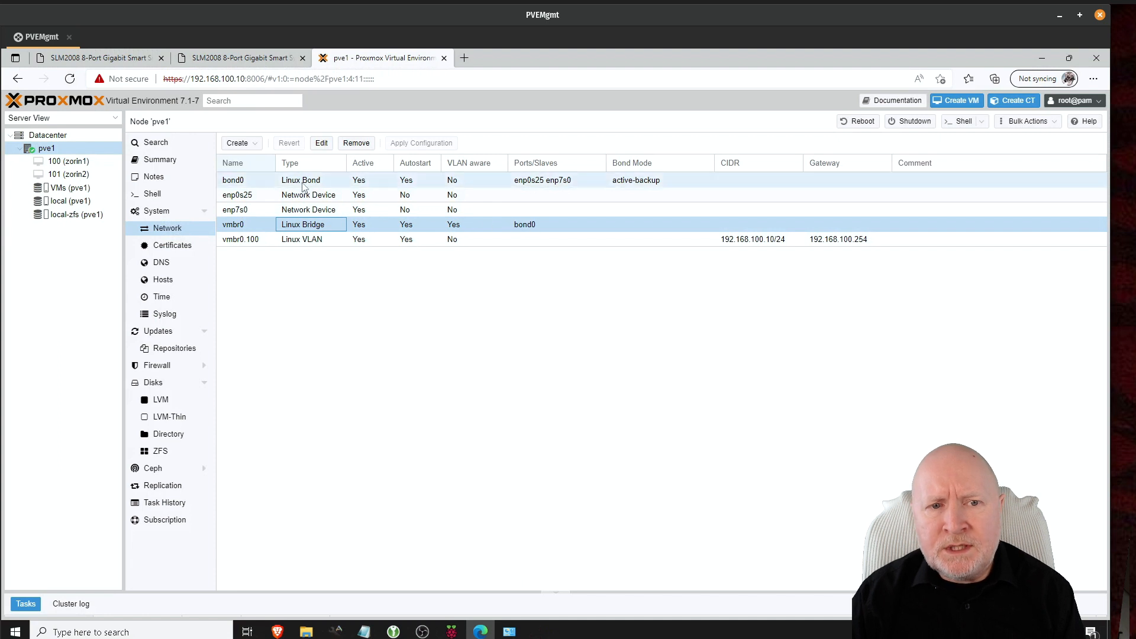
left_click(253, 196)
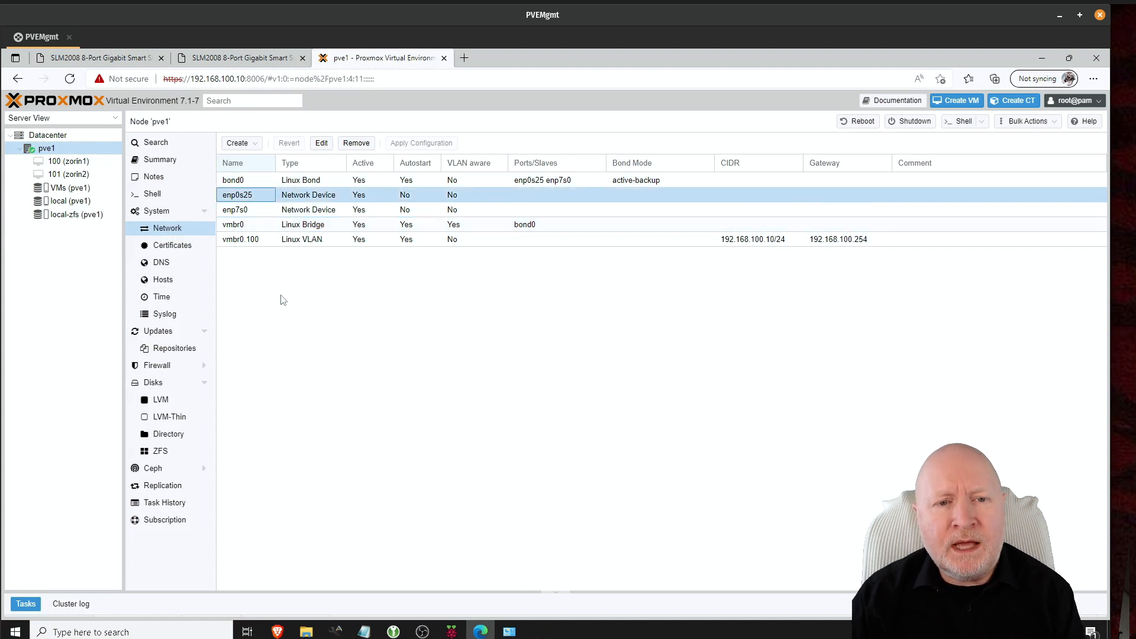
left_click(325, 242)
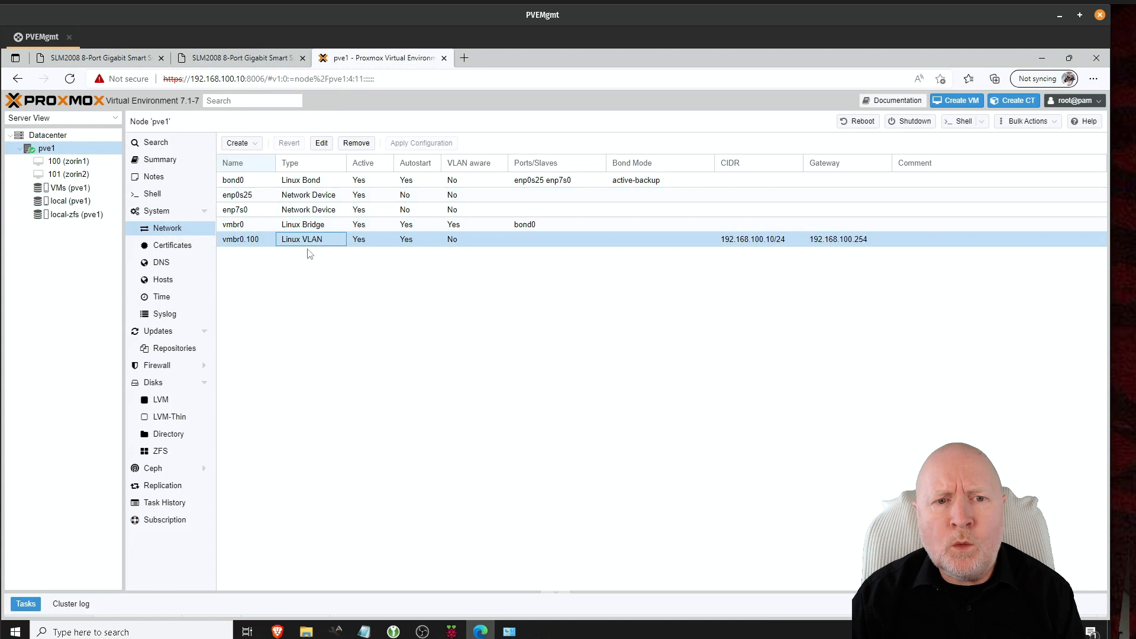
left_click(379, 270)
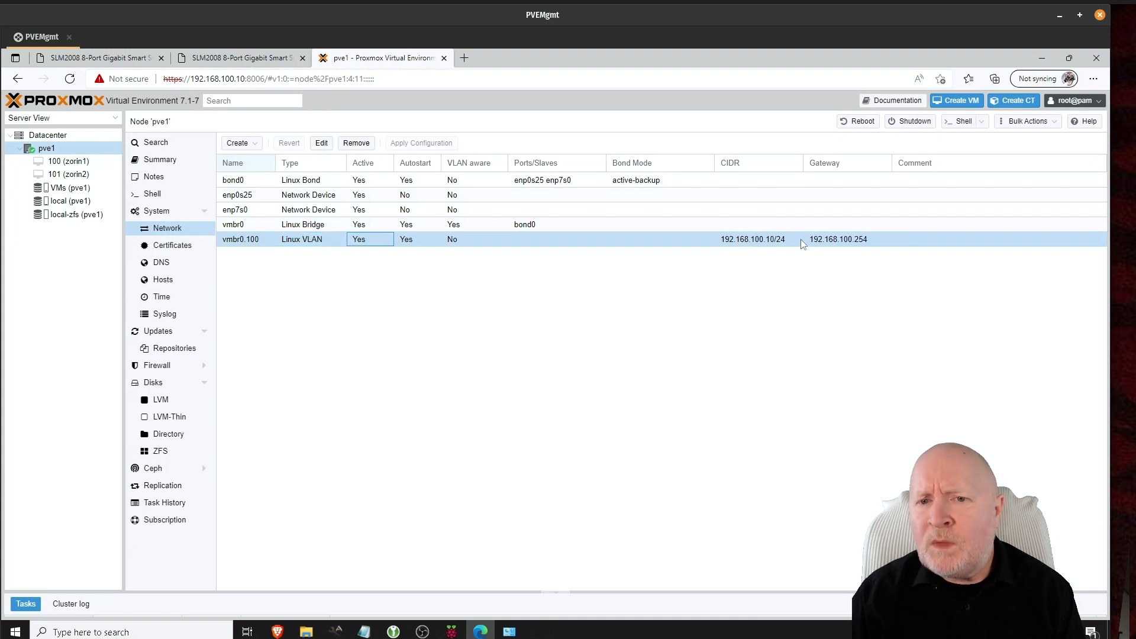
left_click(641, 225)
key("Left")
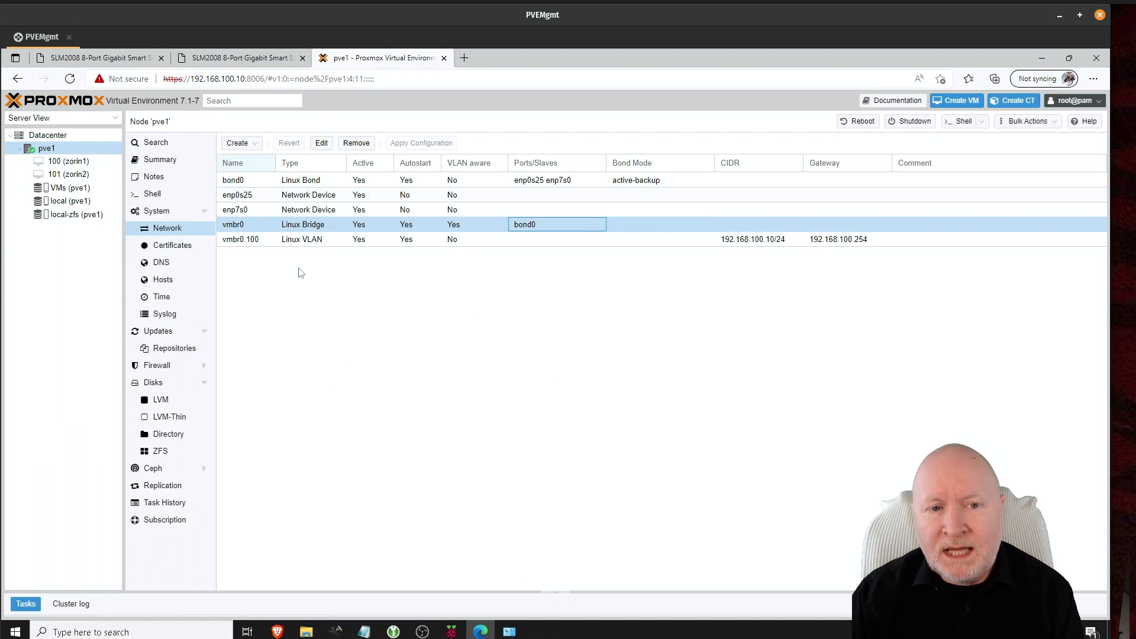
left_click(371, 320)
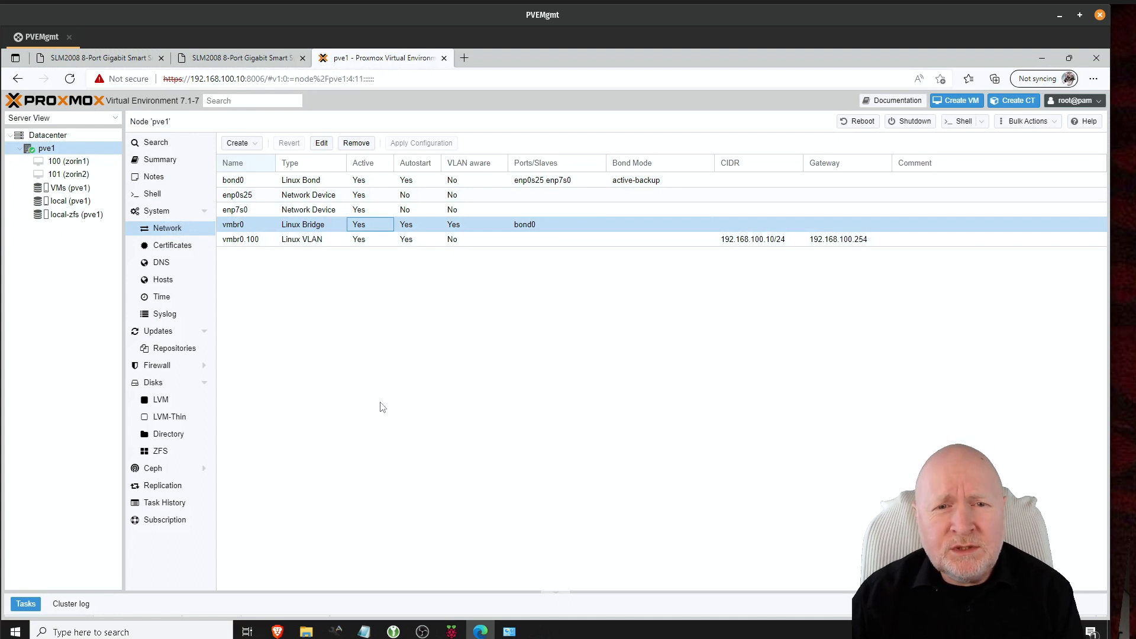
left_click(151, 626)
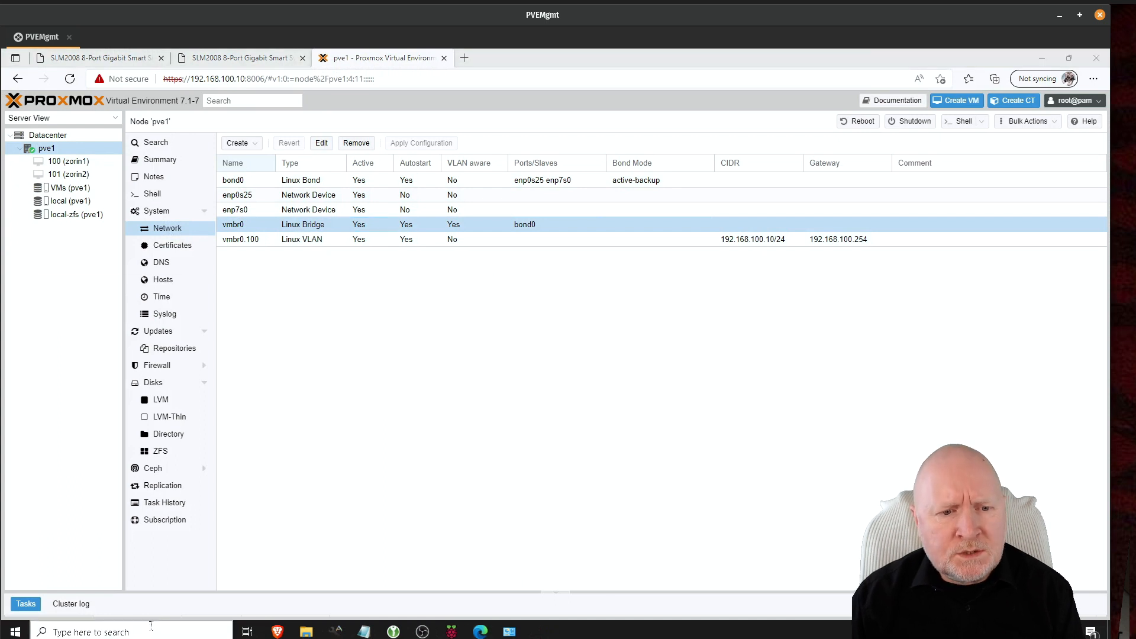
Step: Open Command Prompt and run a continuous 'ping 192.168.100.10 -t'
type("cmd")
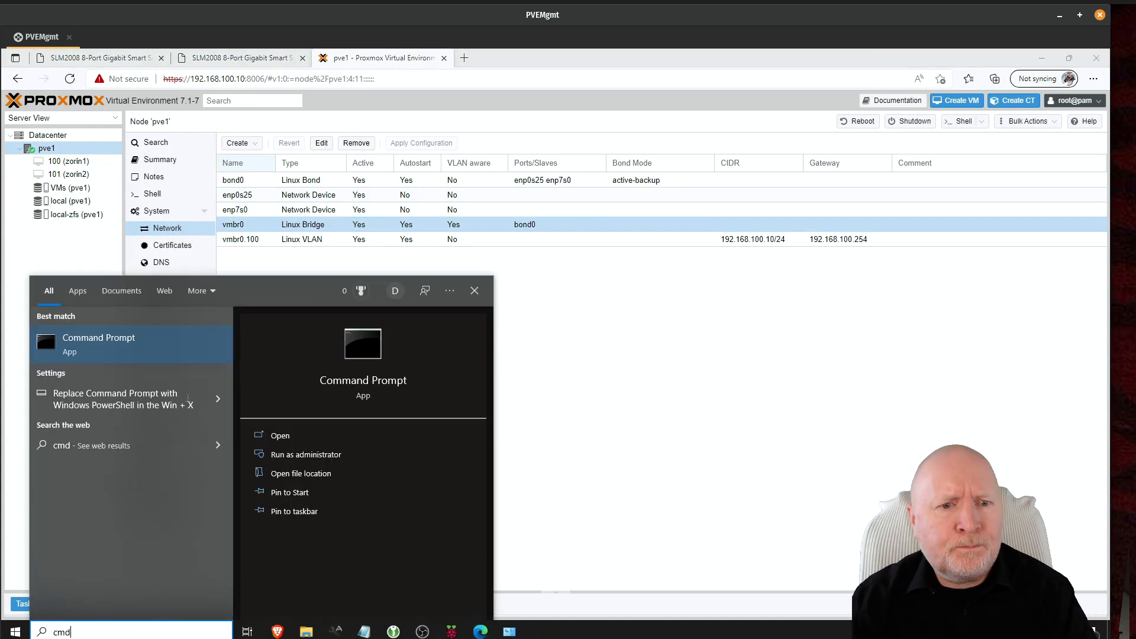
left_click(141, 335)
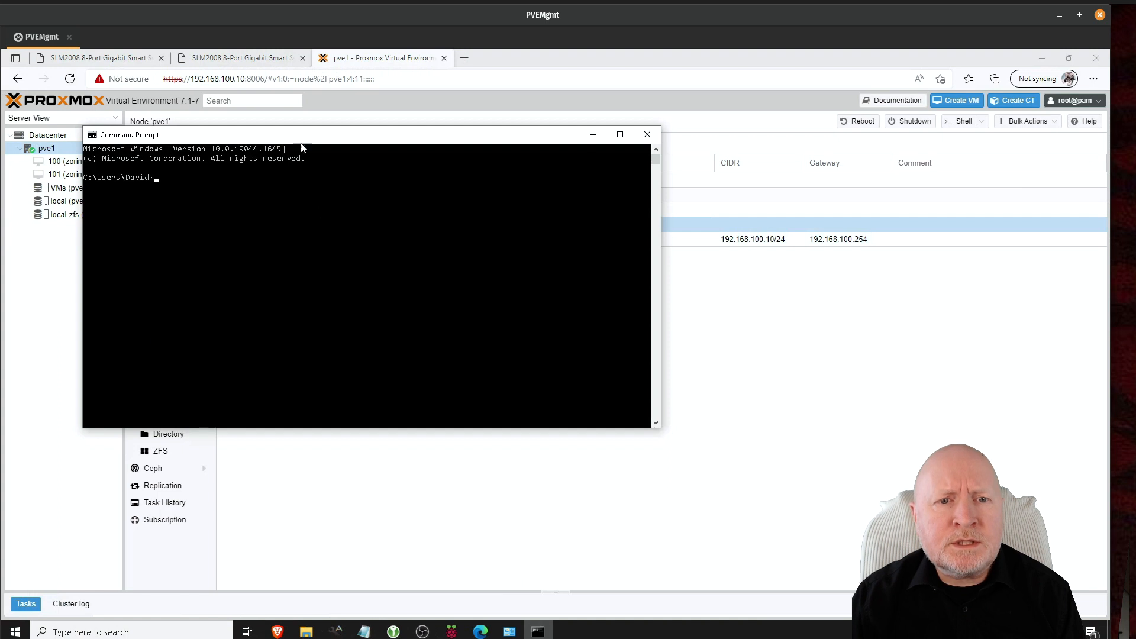
left_click_drag(301, 145, 510, 290)
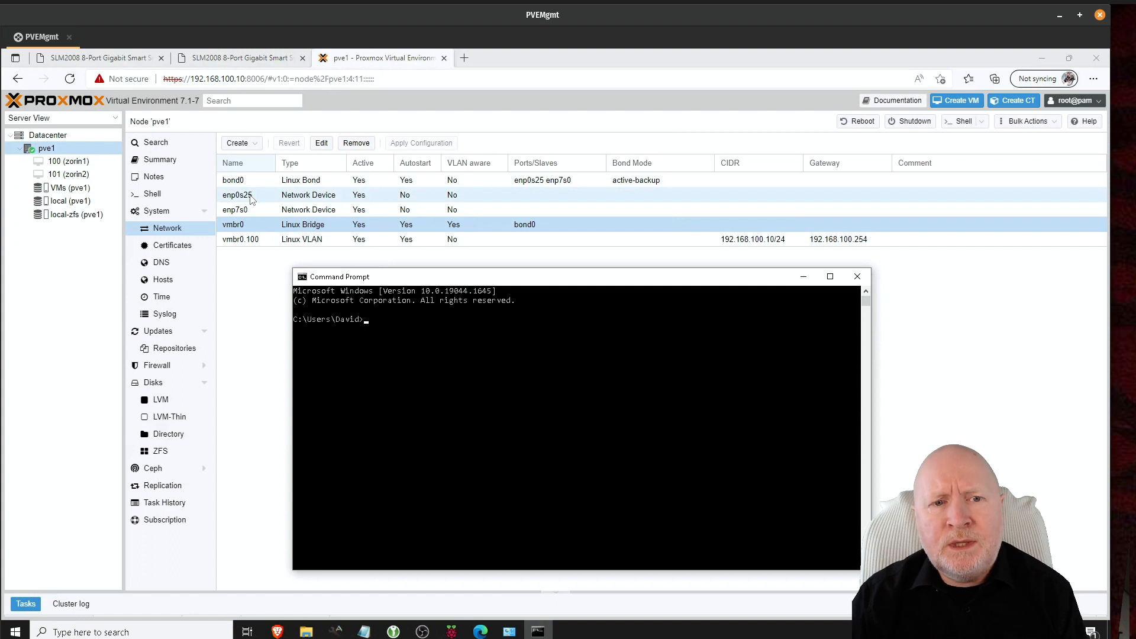
left_click(431, 367)
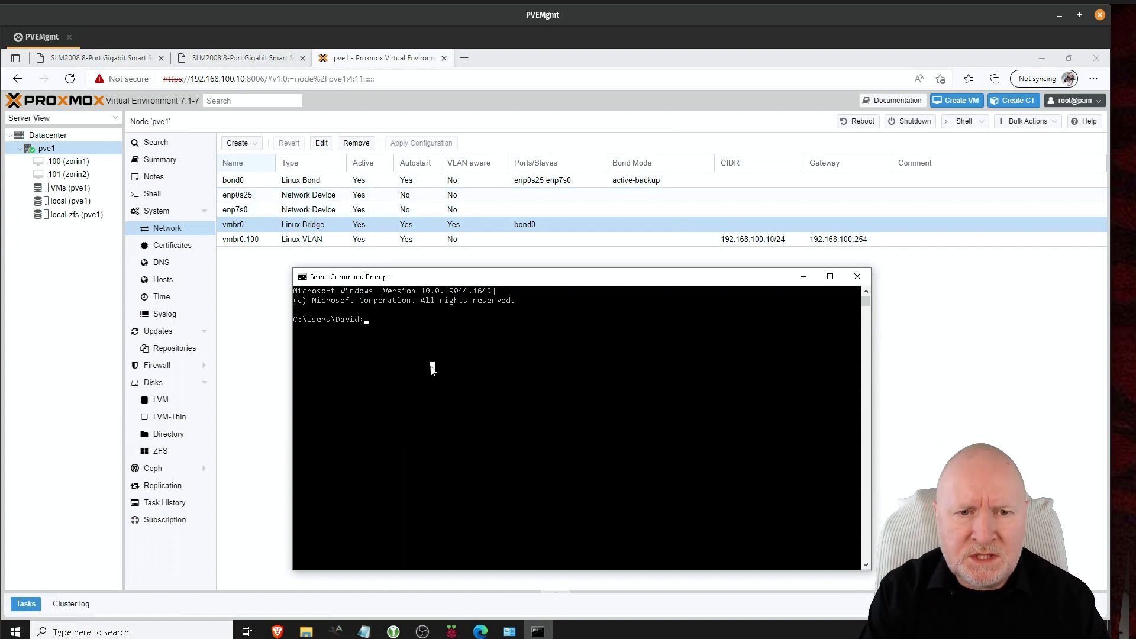
type("ping 192.")
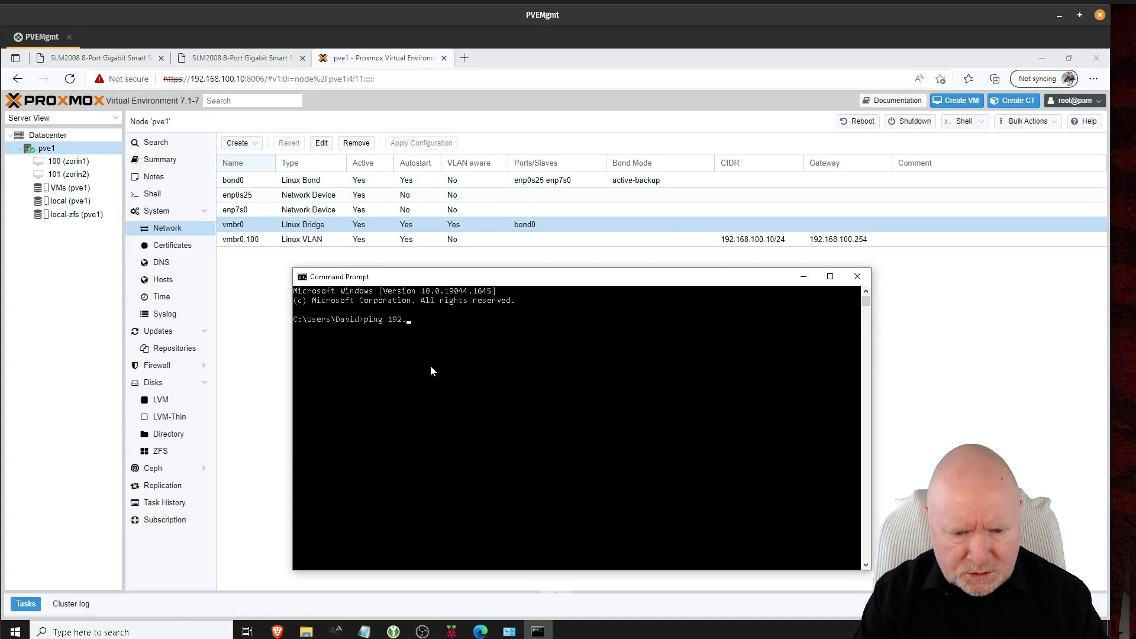
type("168.100.10")
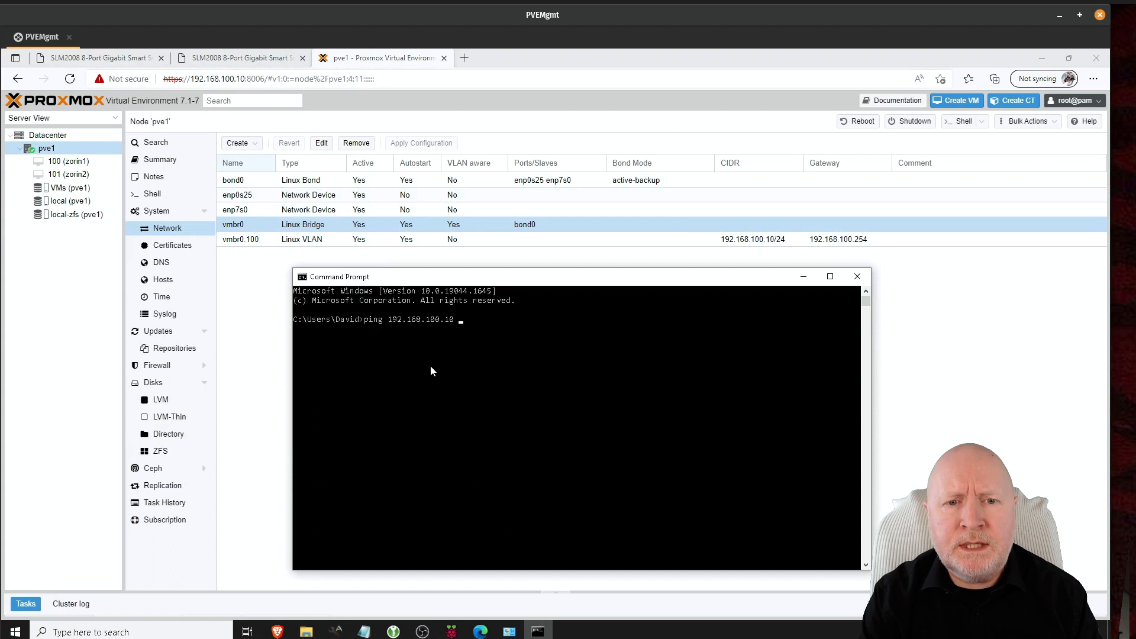
type(" -t")
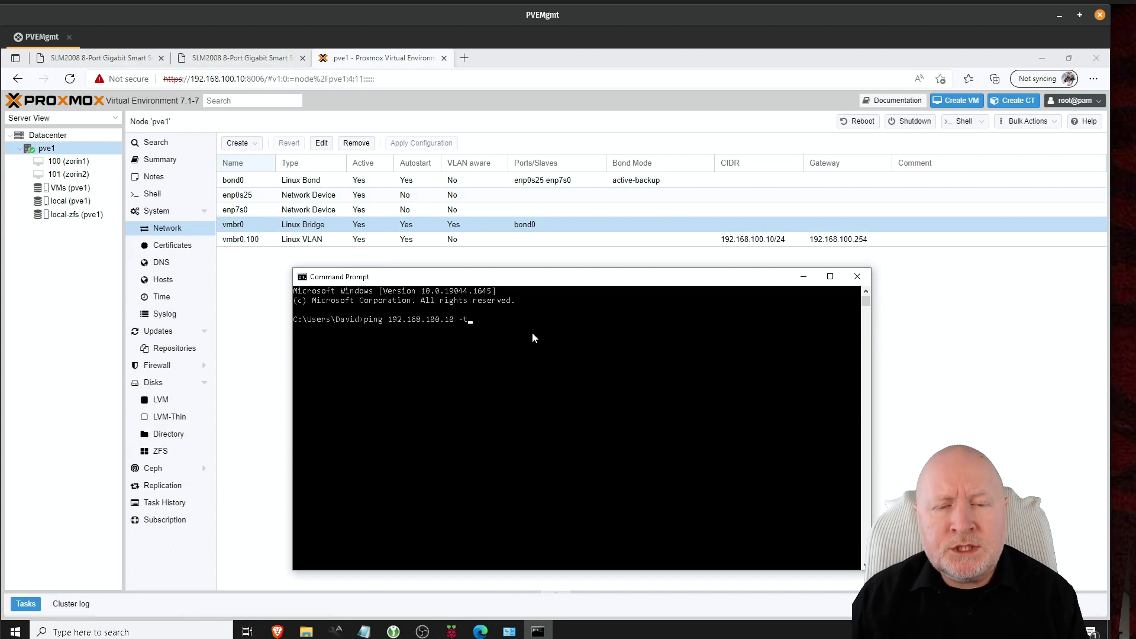
key("Return")
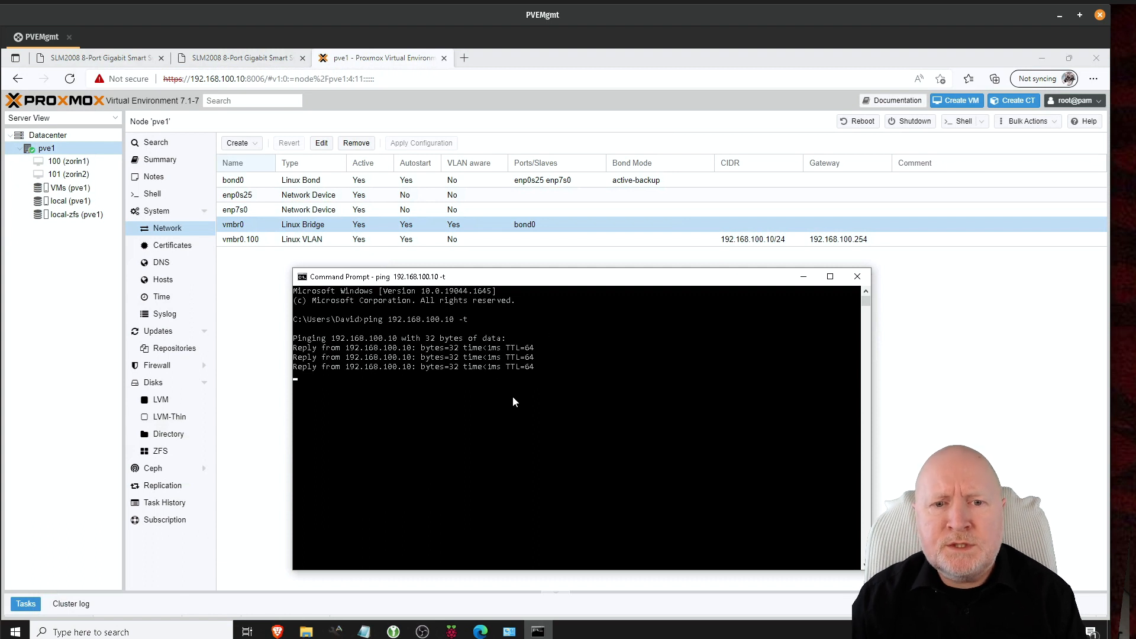
left_click(136, 62)
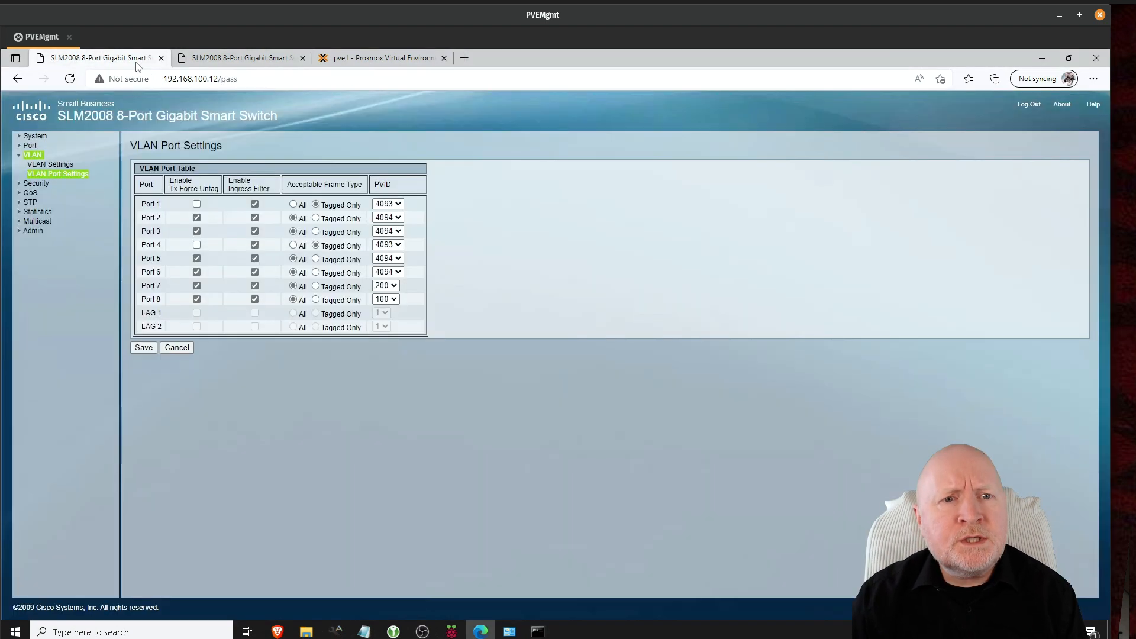
Step: Set switch Port 1's Mode to Disabled in Port Settings, save, and watch the ping
left_click(29, 146)
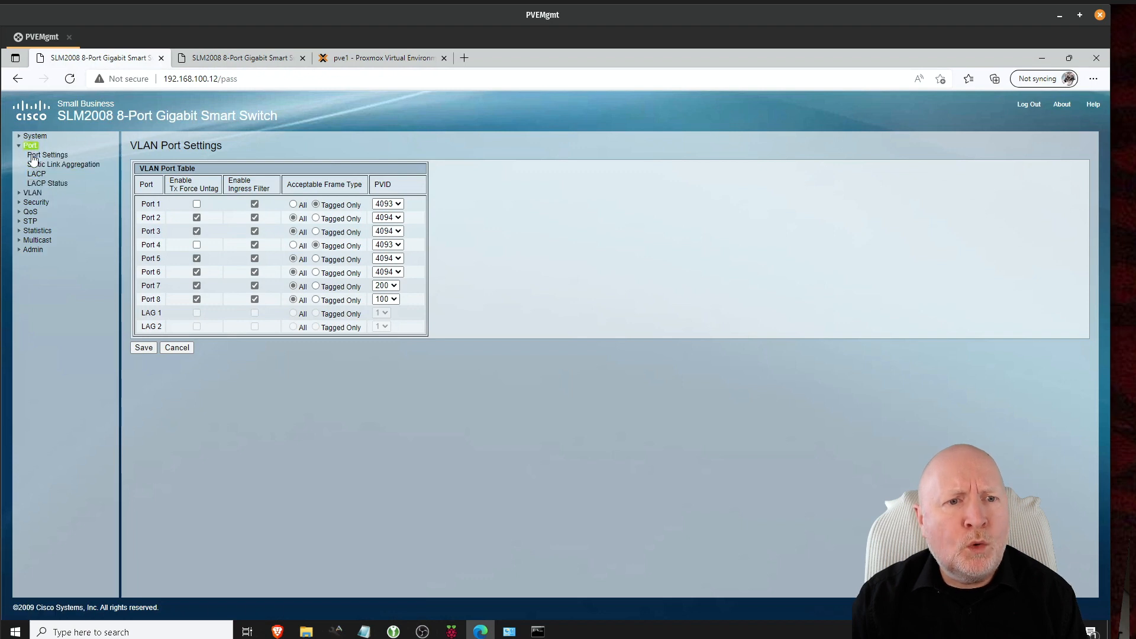
left_click(35, 155)
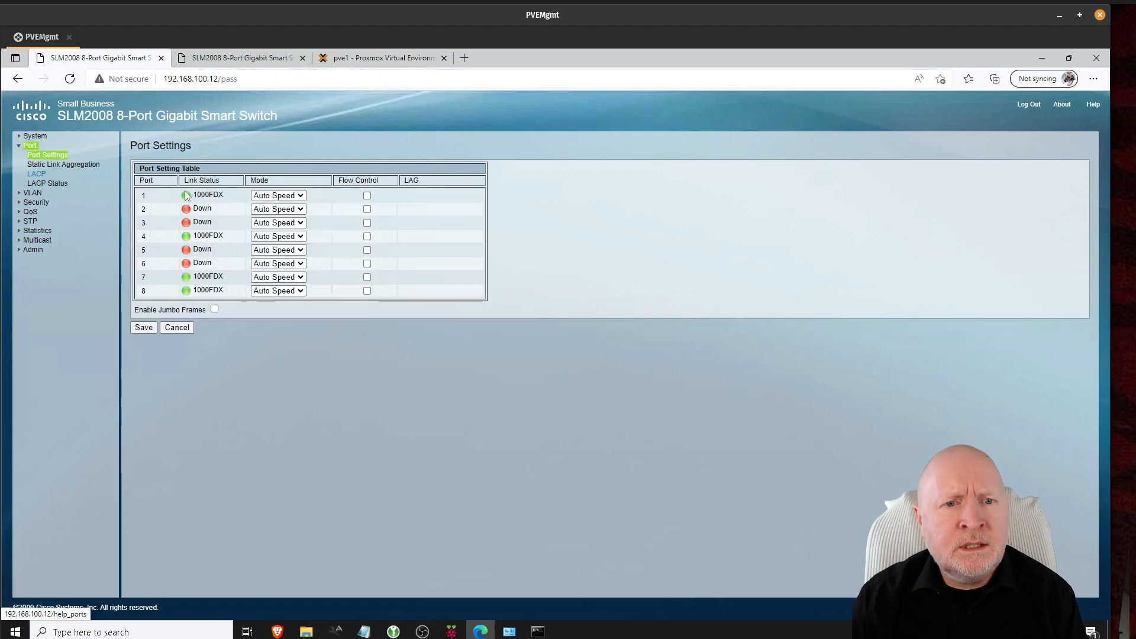
left_click(278, 196)
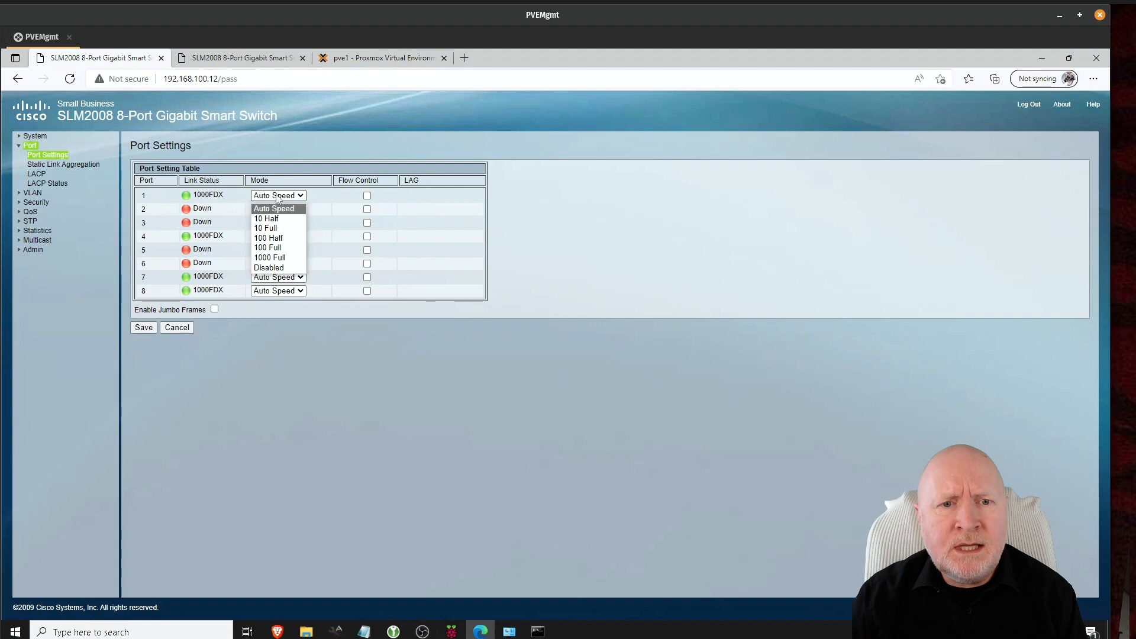
left_click(275, 268)
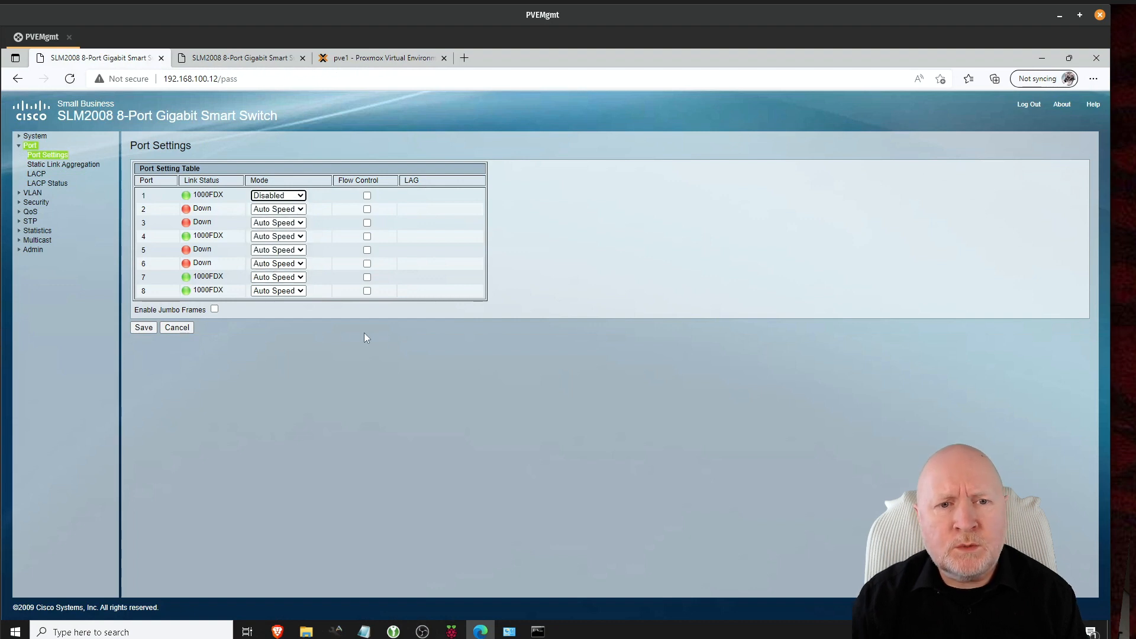
left_click(143, 328)
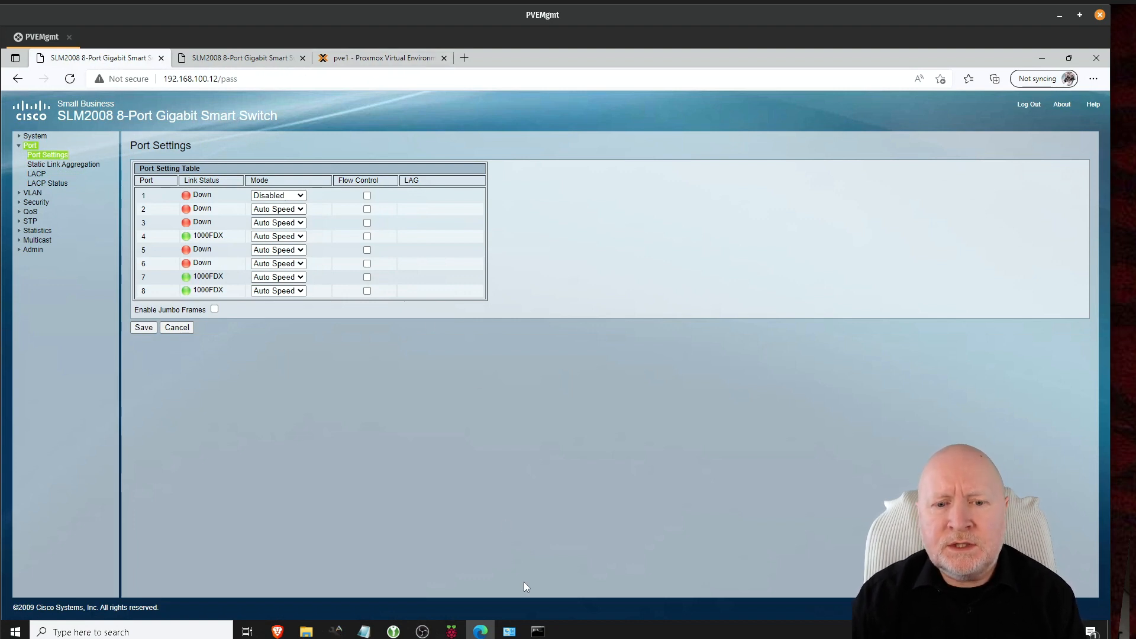
left_click(537, 631)
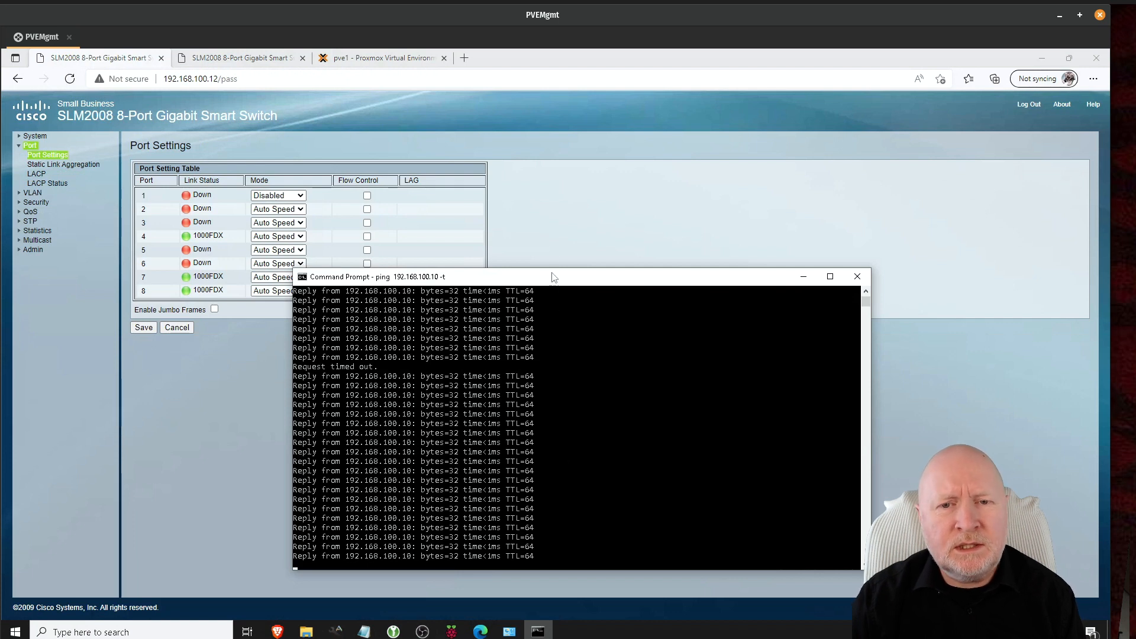
Step: Raise the ping window to confirm one timeout, then return to pve1's Proxmox network list
left_click_drag(552, 282, 556, 218)
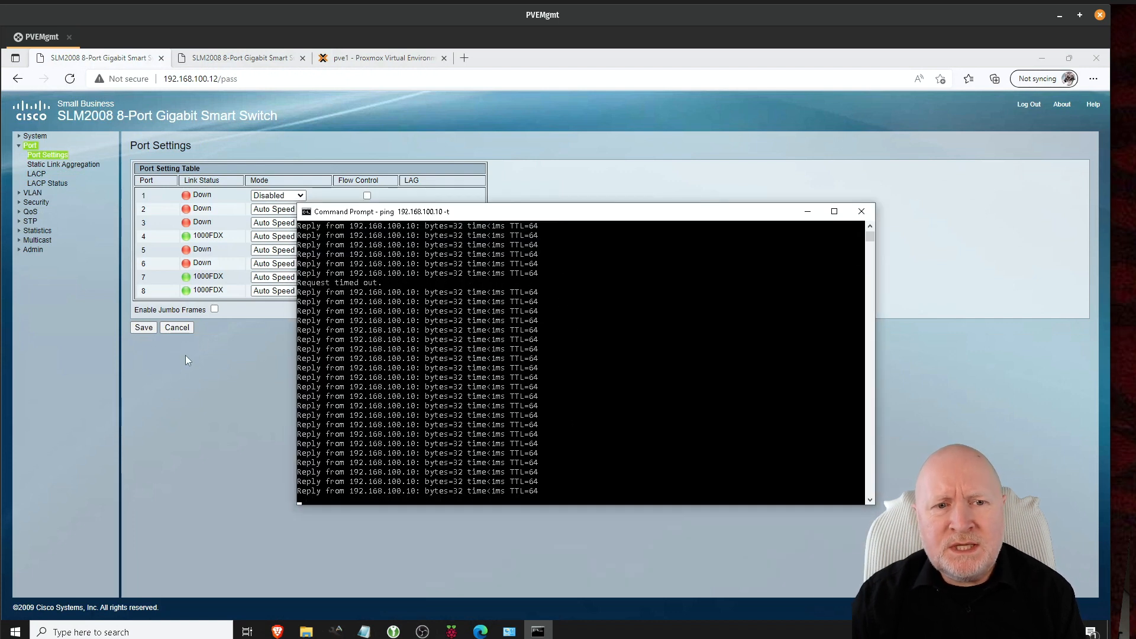
left_click(182, 363)
left_click(355, 62)
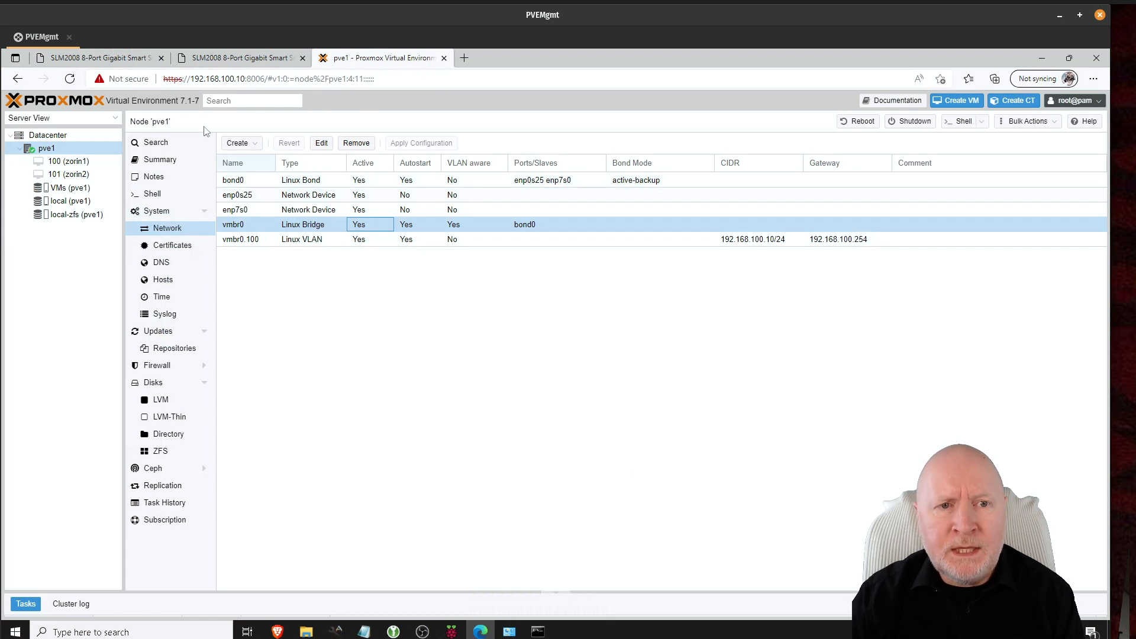
Step: Set switch Port 1's Mode back to Auto Speed and save
left_click(142, 59)
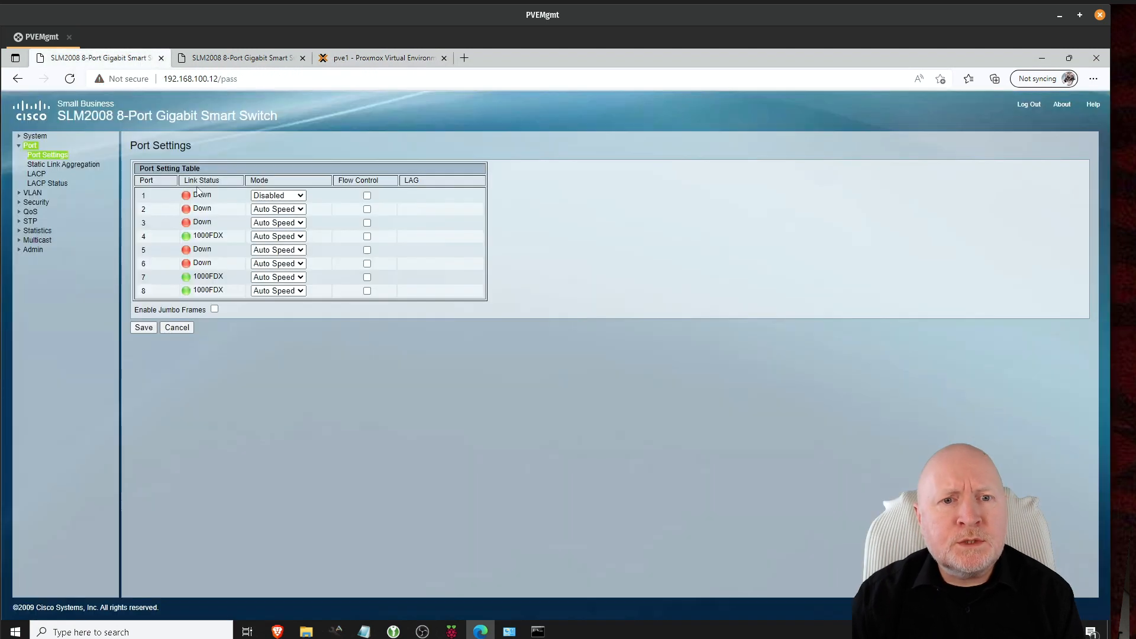
left_click(274, 195)
left_click(274, 208)
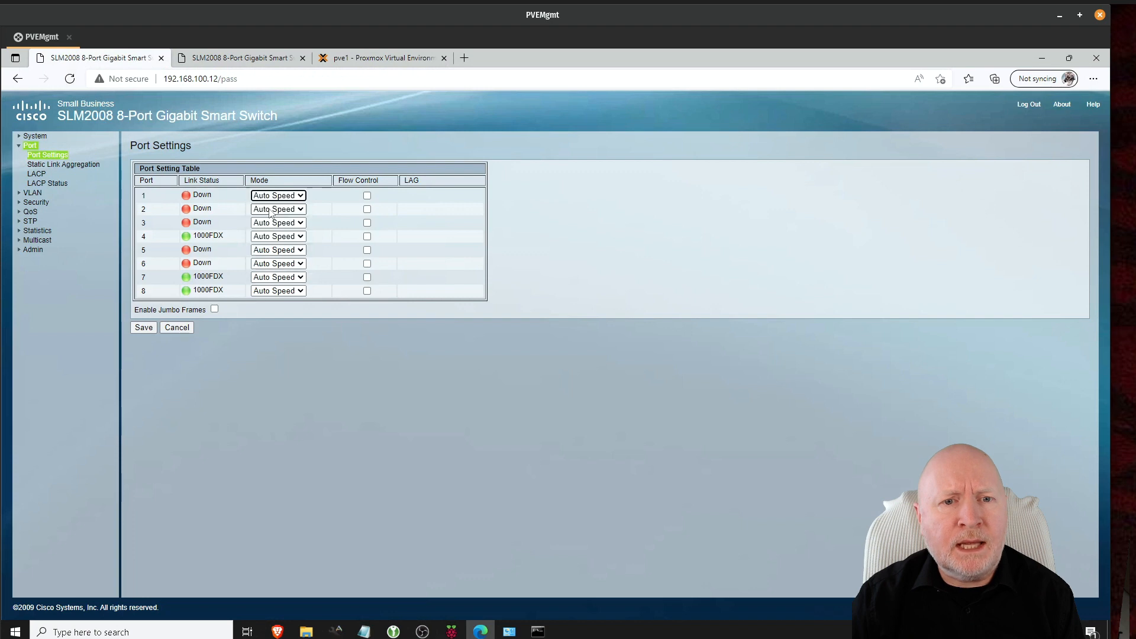
left_click(143, 327)
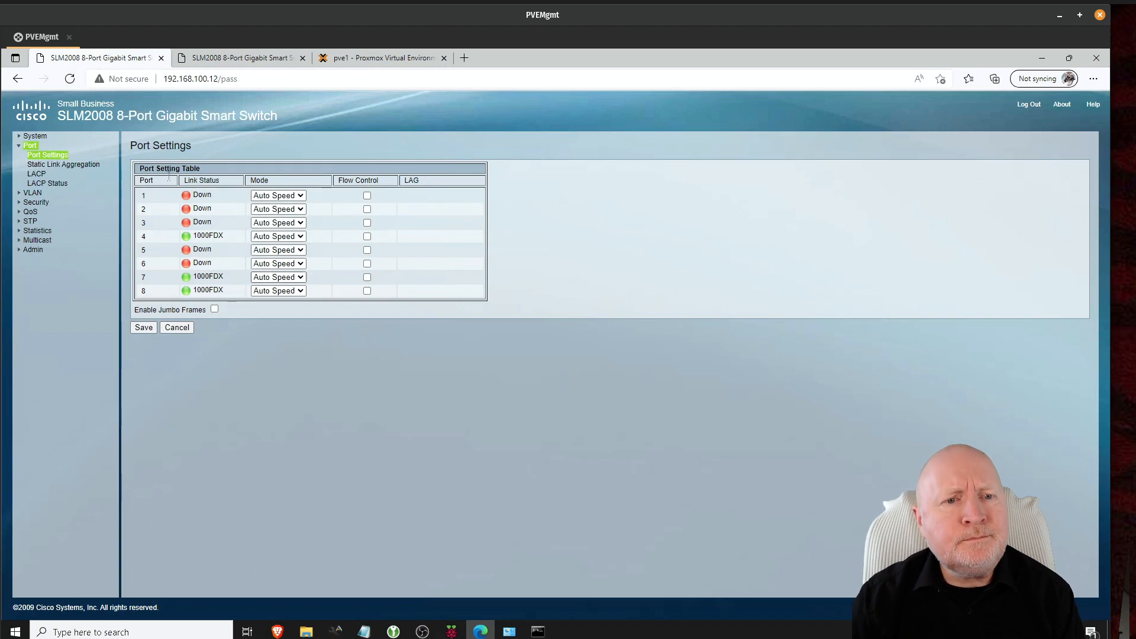
Step: Reload Port Settings to confirm Port 1 linked at 1000FDX, then check the ping
left_click(63, 163)
left_click(59, 155)
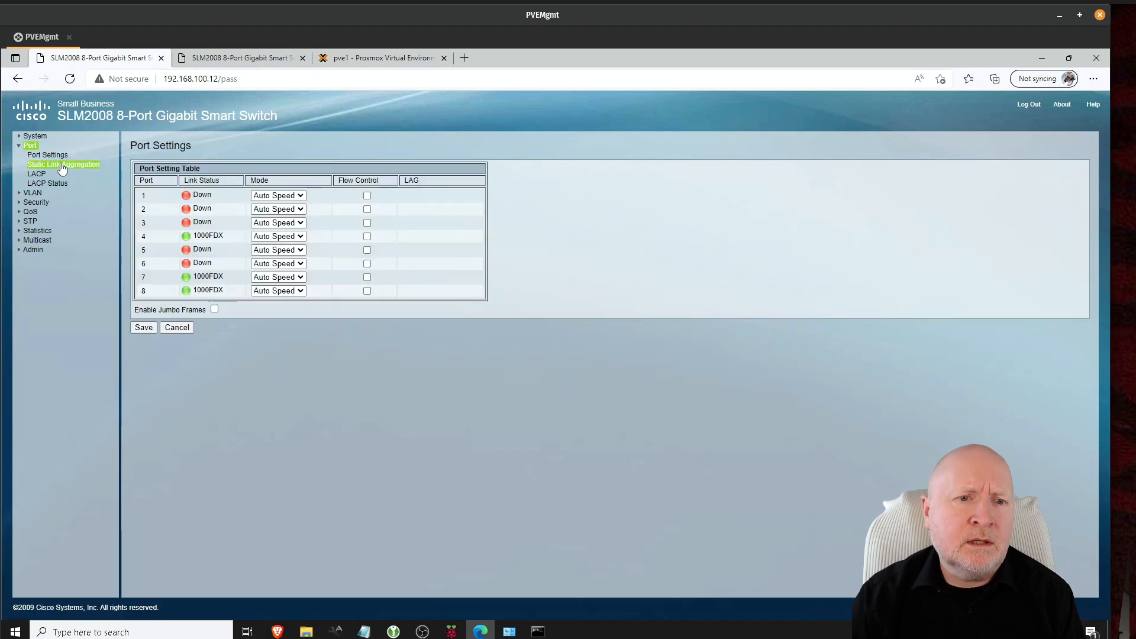
left_click(62, 166)
left_click(59, 157)
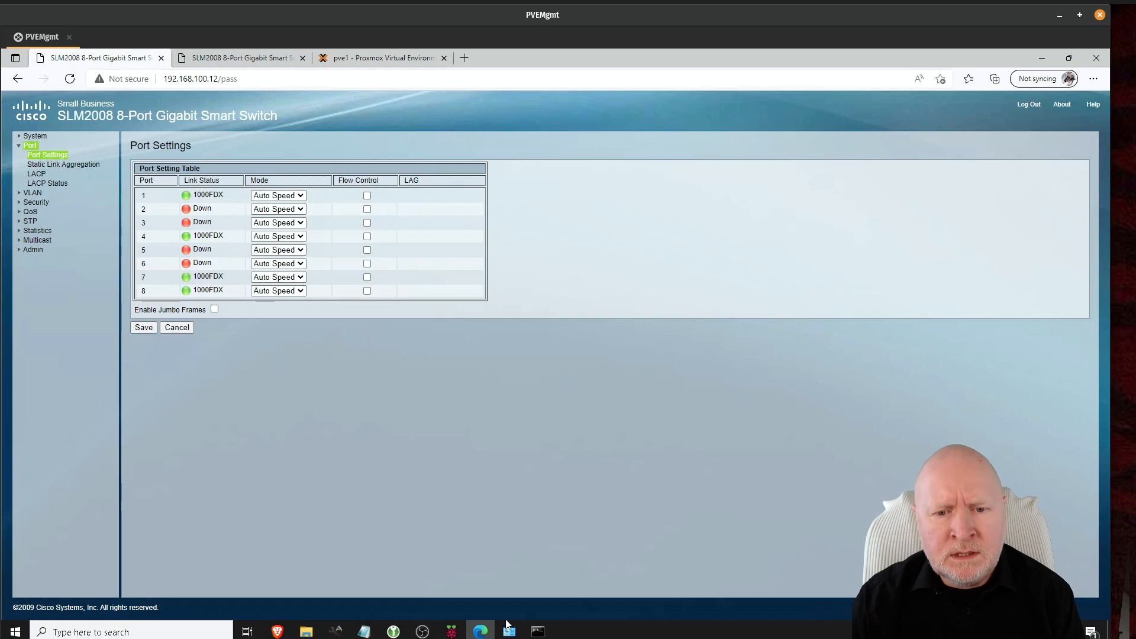
left_click(537, 632)
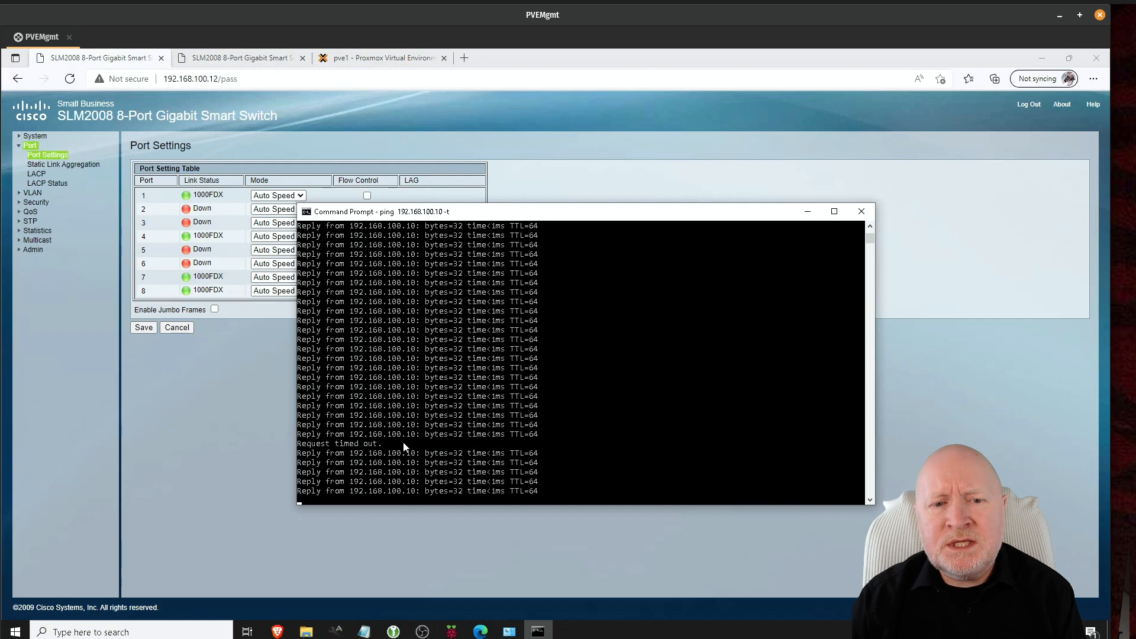
Step: After the ping survives the port 1 failback, return to pve1's Network list with vmbr0 on bond0
left_click(357, 59)
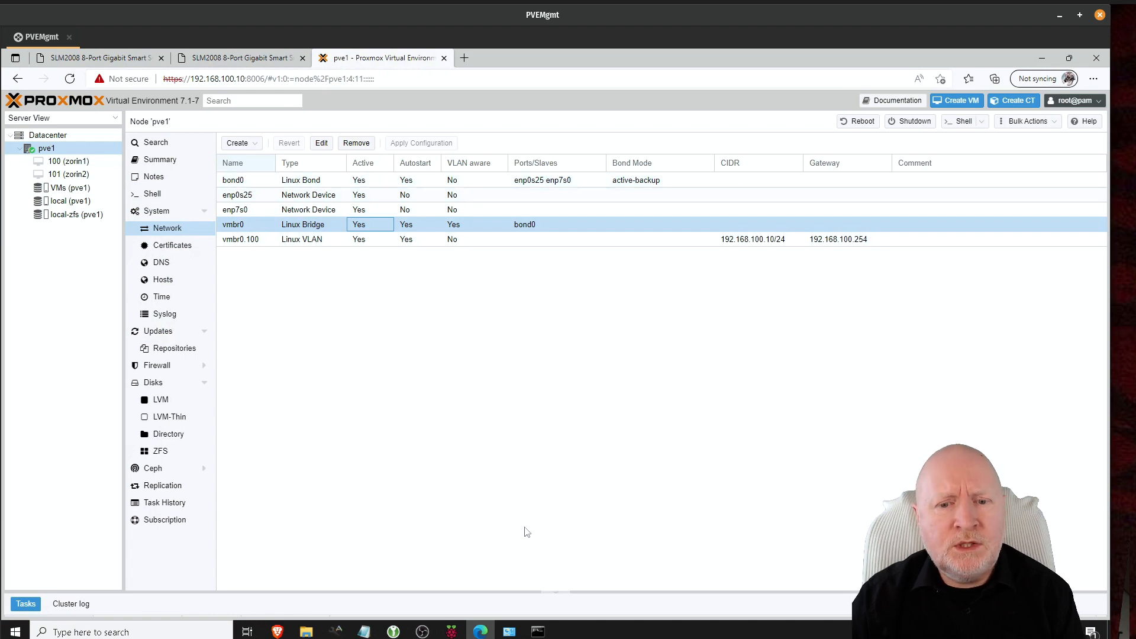
Step: Glance at the running ping, then show the SLM2008 VLAN Port Settings with ports 1 and 4 on PVID 4093
left_click(536, 631)
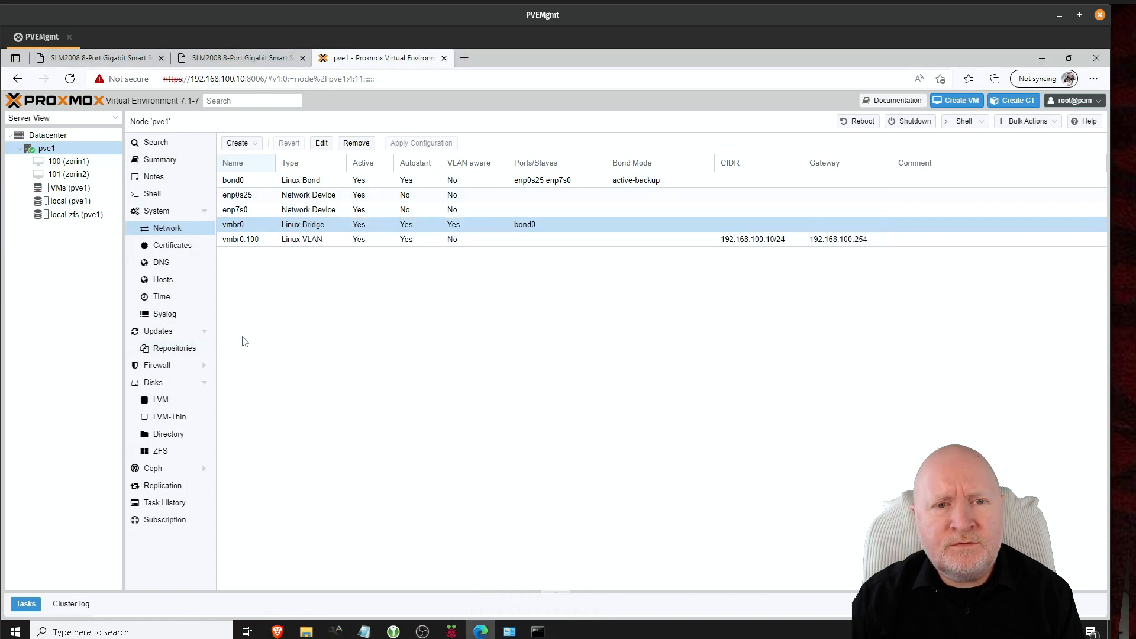
left_click(256, 338)
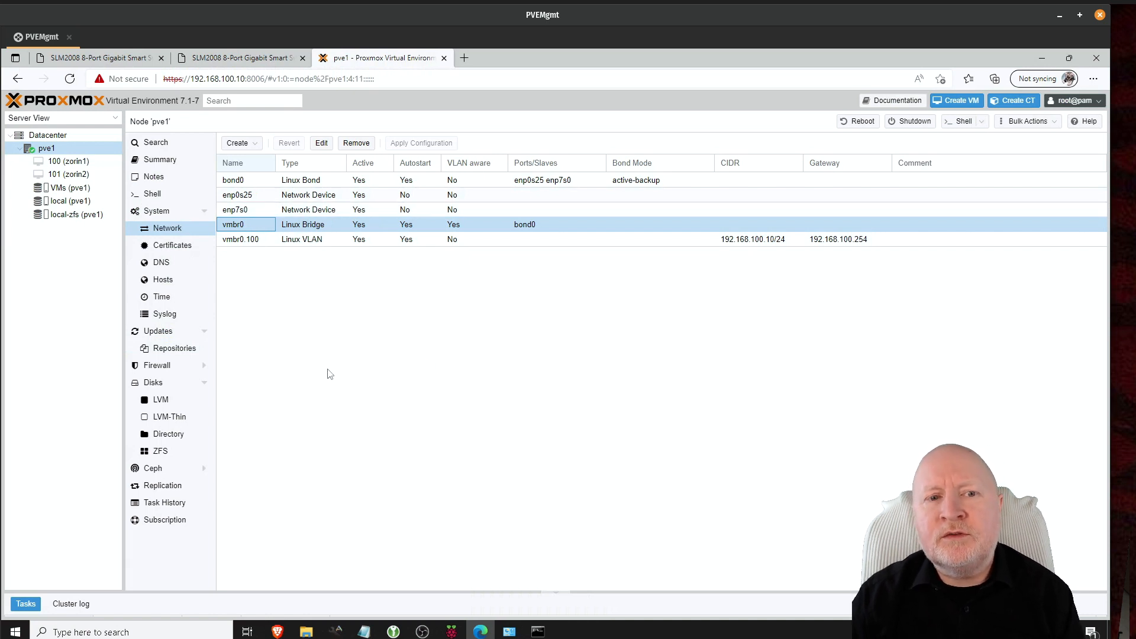
left_click(121, 59)
left_click(237, 59)
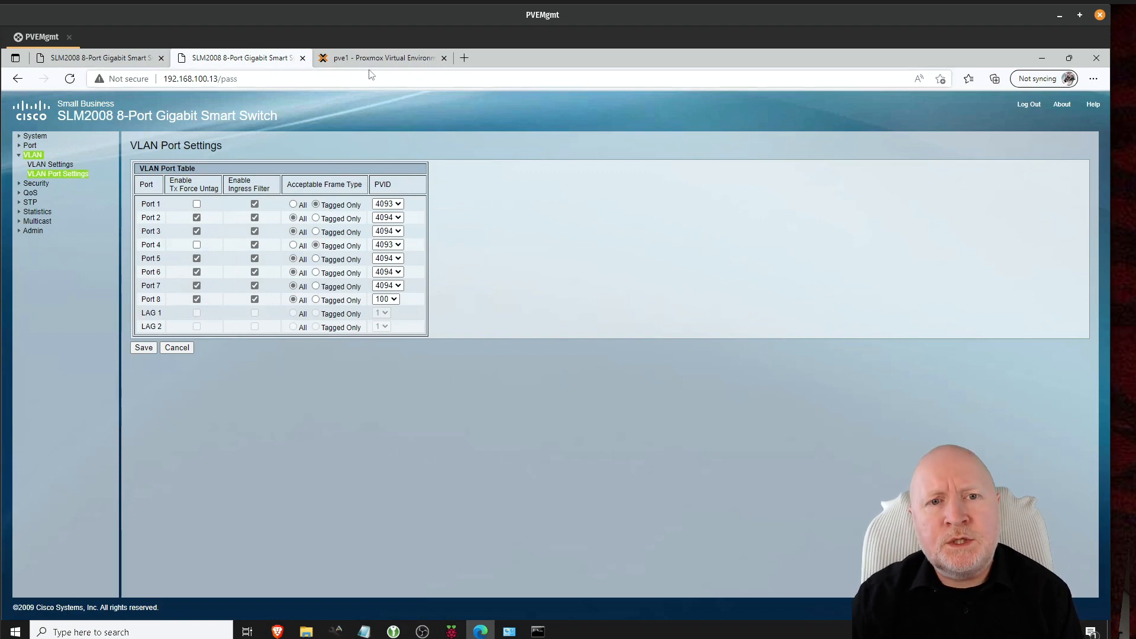
Step: Leave the switch pages and go back to pve1's Network view showing VLAN-aware vmbr0 over bond0
left_click(381, 58)
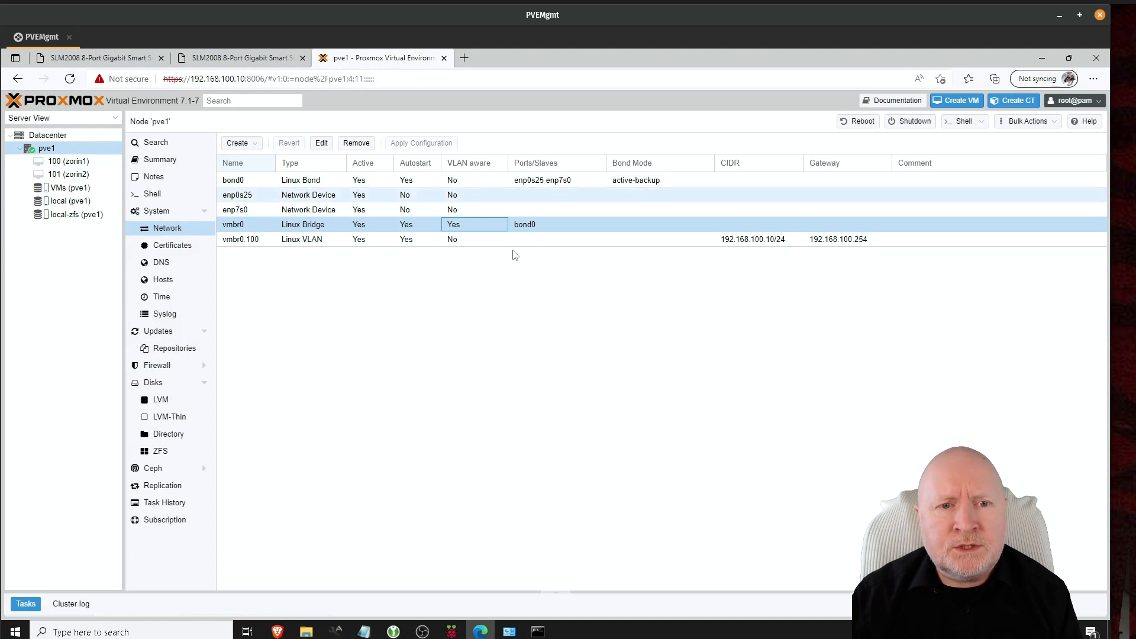
Step: Start a new Linux VLAN interface and name it vmbr0.200
left_click(248, 147)
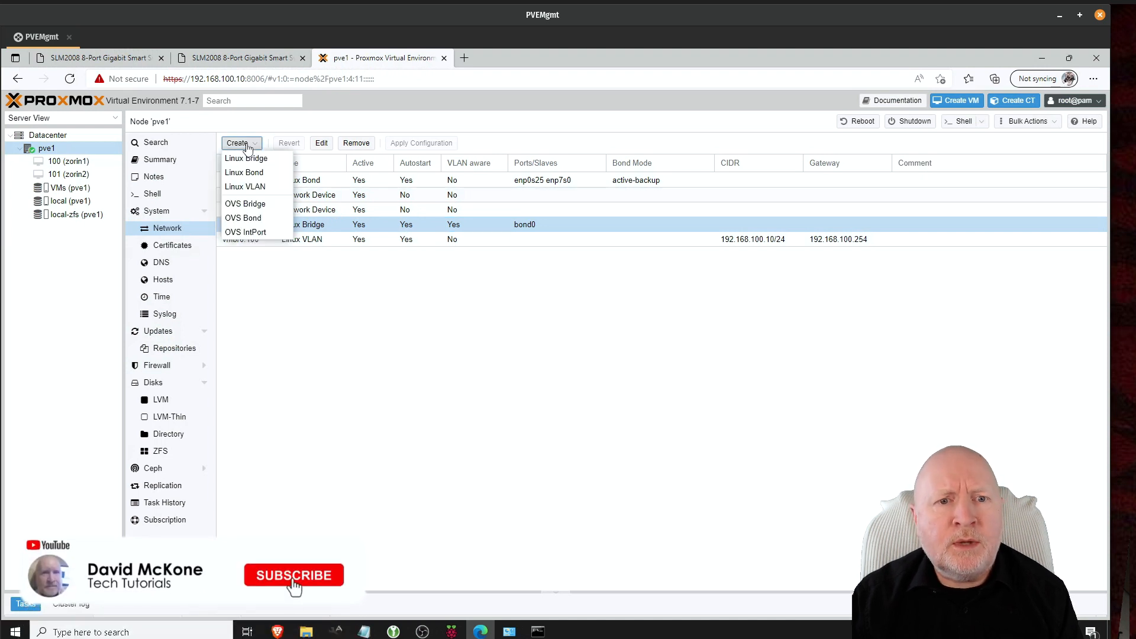
left_click(256, 187)
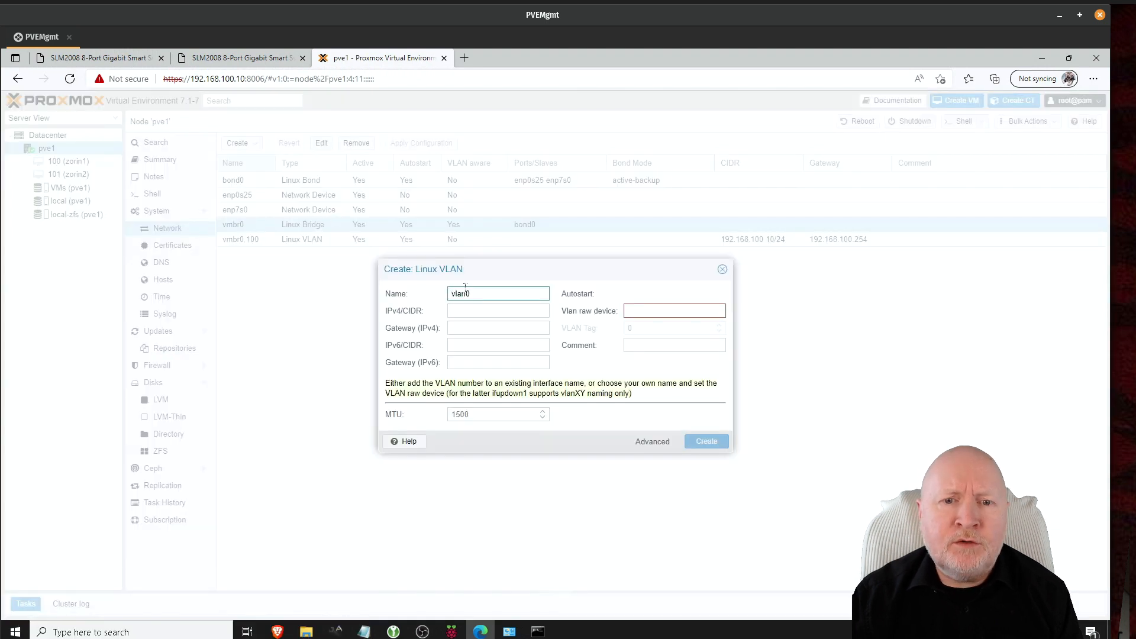
double_click(490, 292)
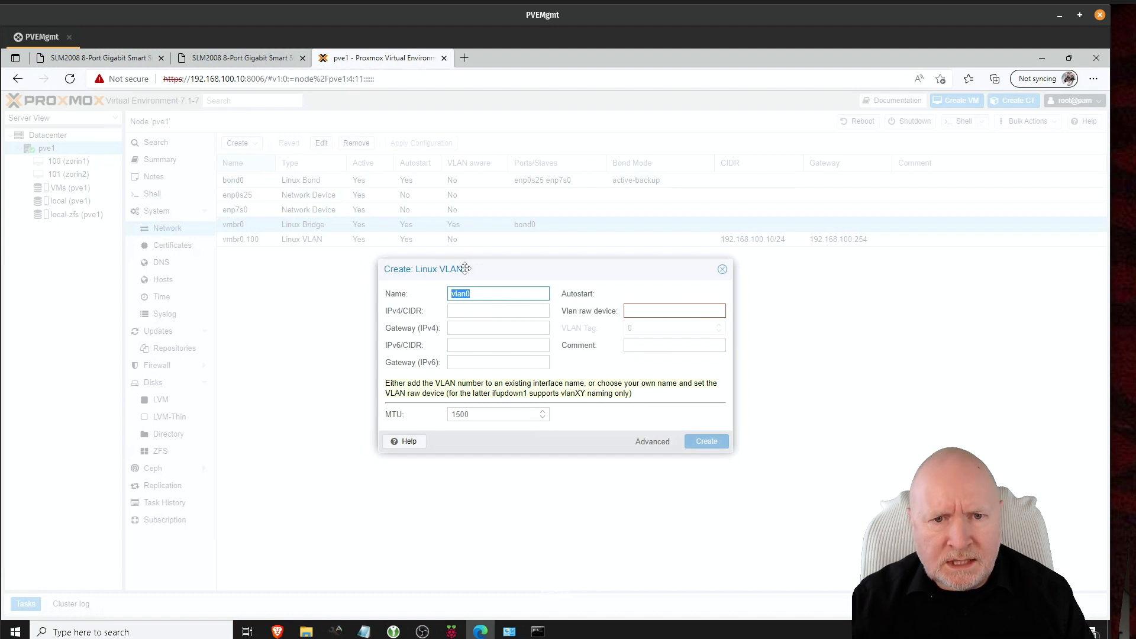
type("bm")
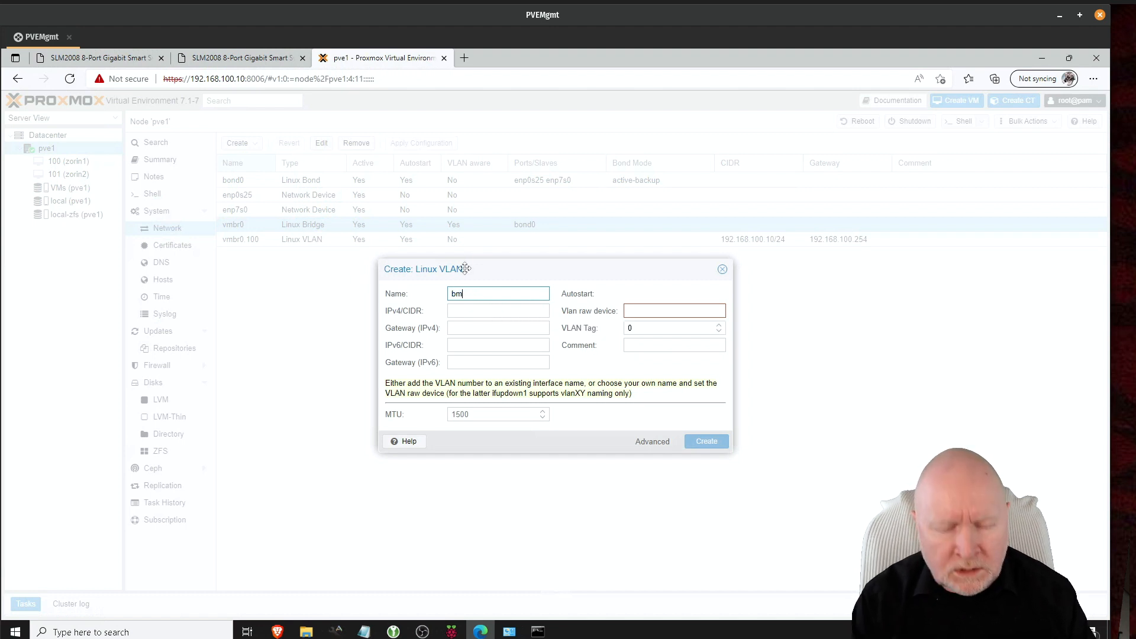
key("BackSpace")
key("BackSpace")
type("vmbr0")
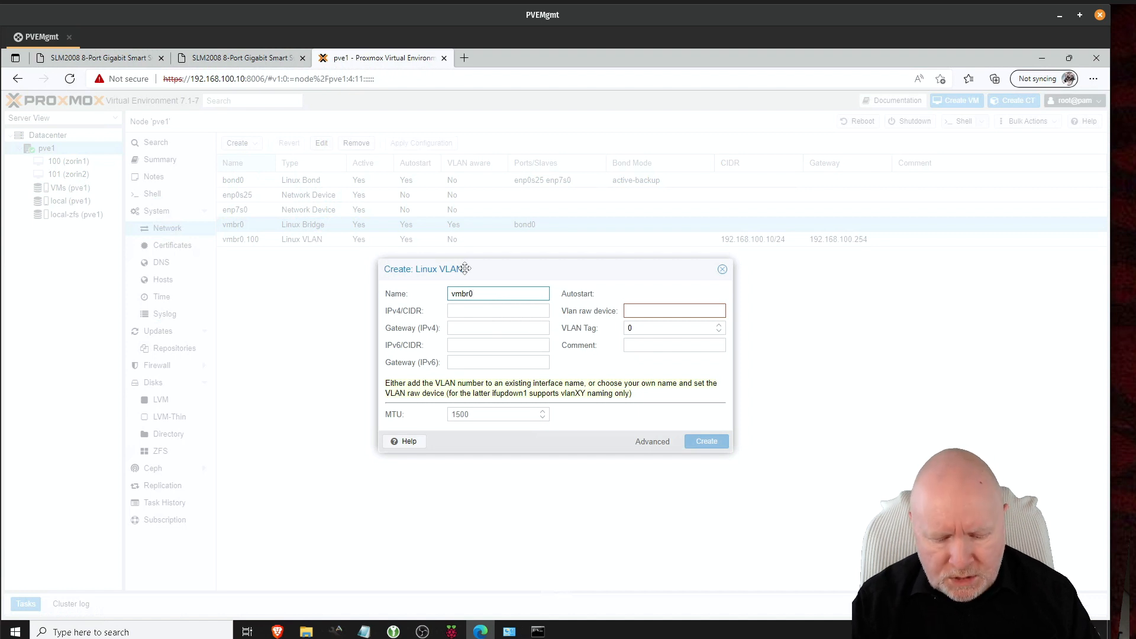
type(".200")
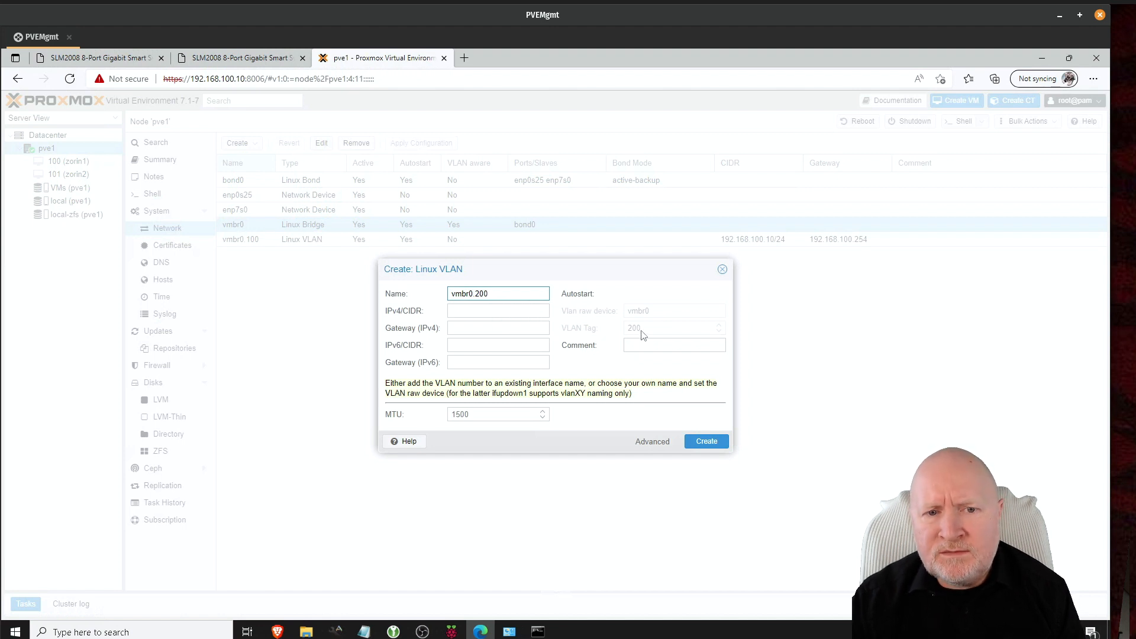
Step: Give vmbr0.200 the IPv4/CIDR 192.168.200.10/24 and create the interface
left_click(464, 308)
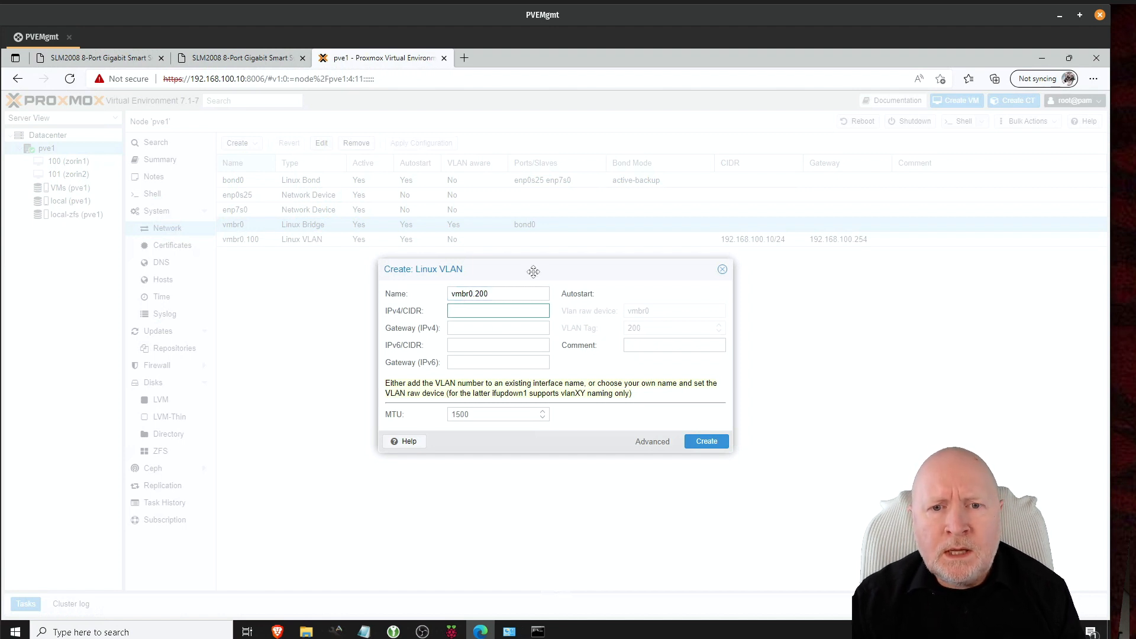
left_click_drag(533, 271, 533, 283)
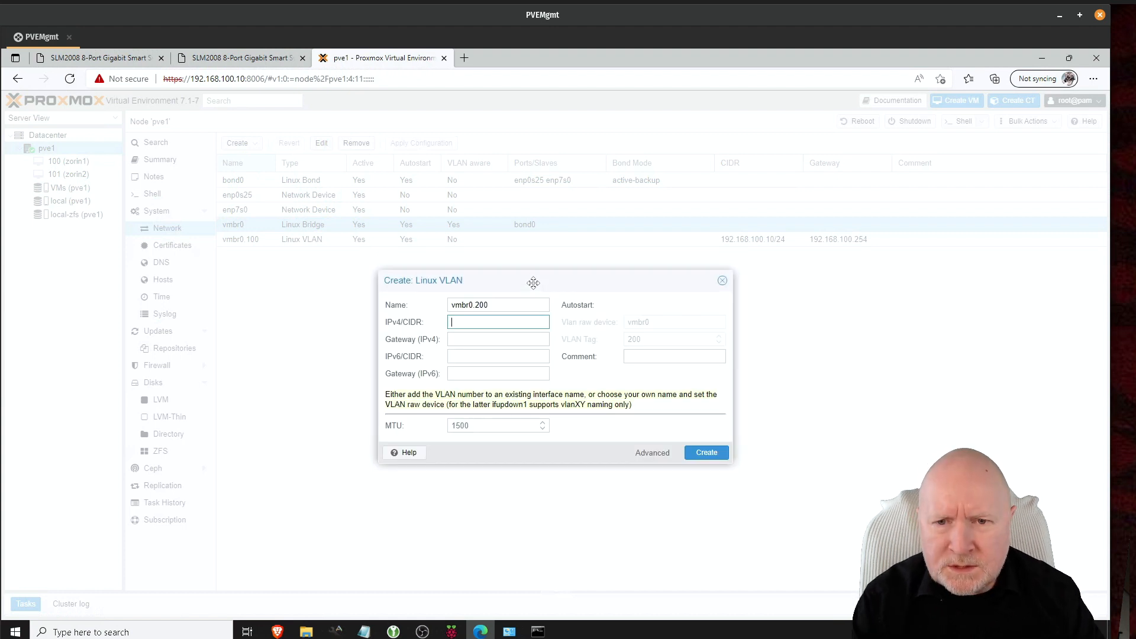
type("192.168")
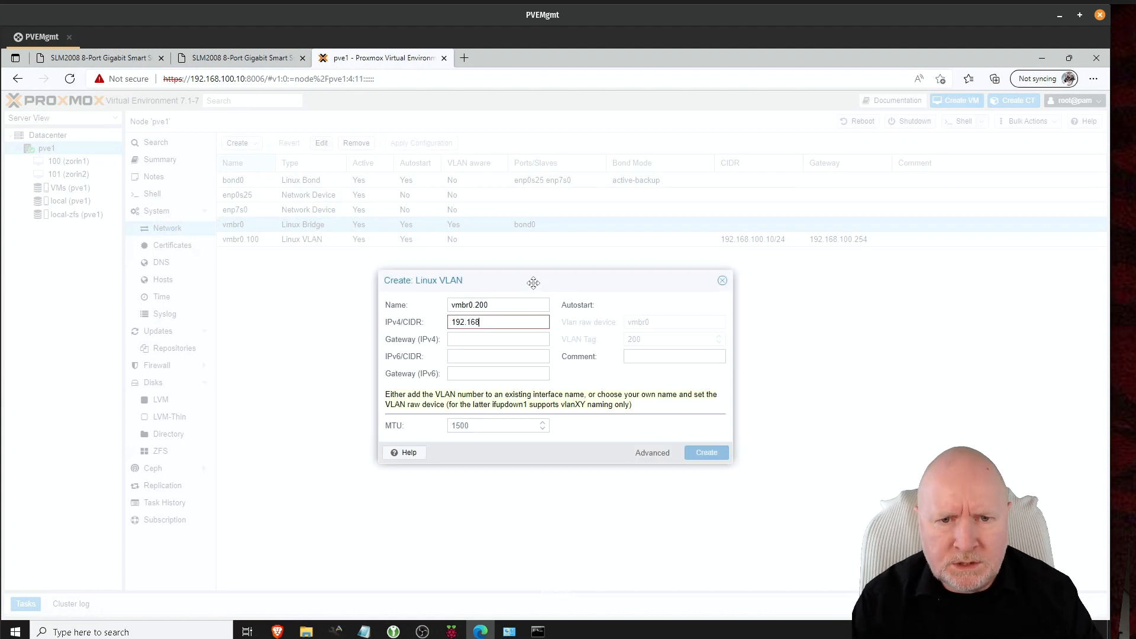
type(".10")
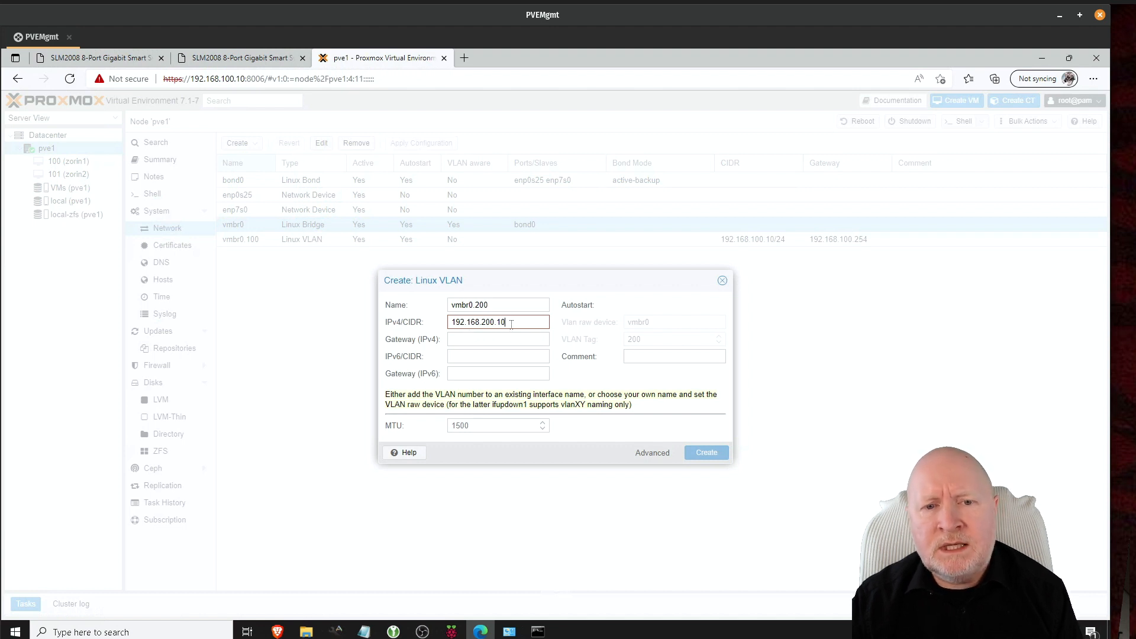
mouse_move(511, 323)
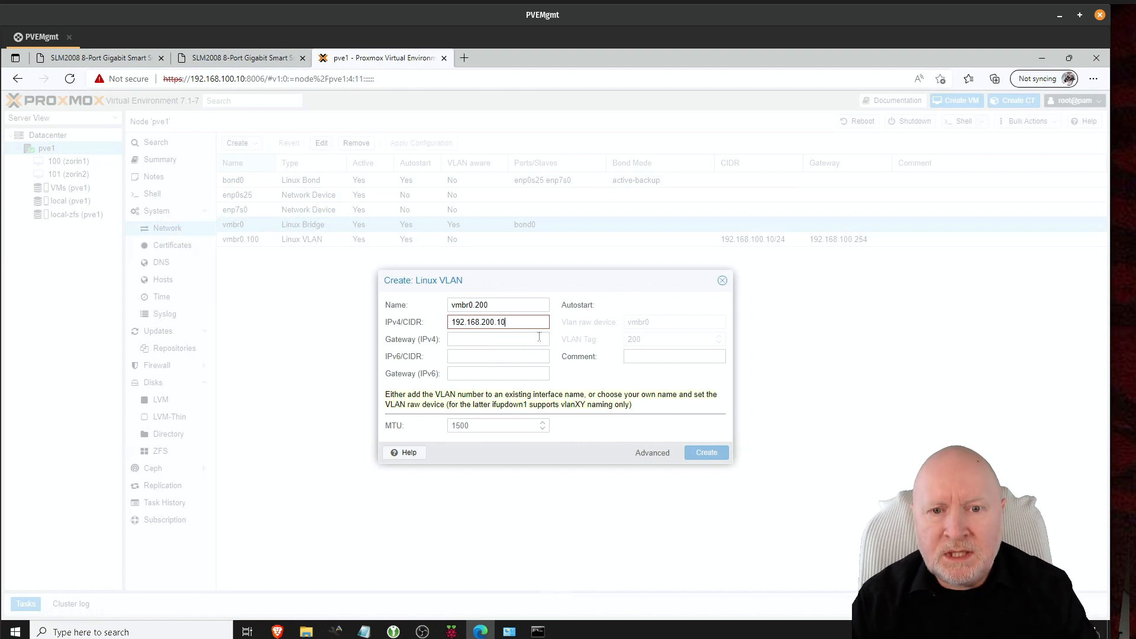
type("/24")
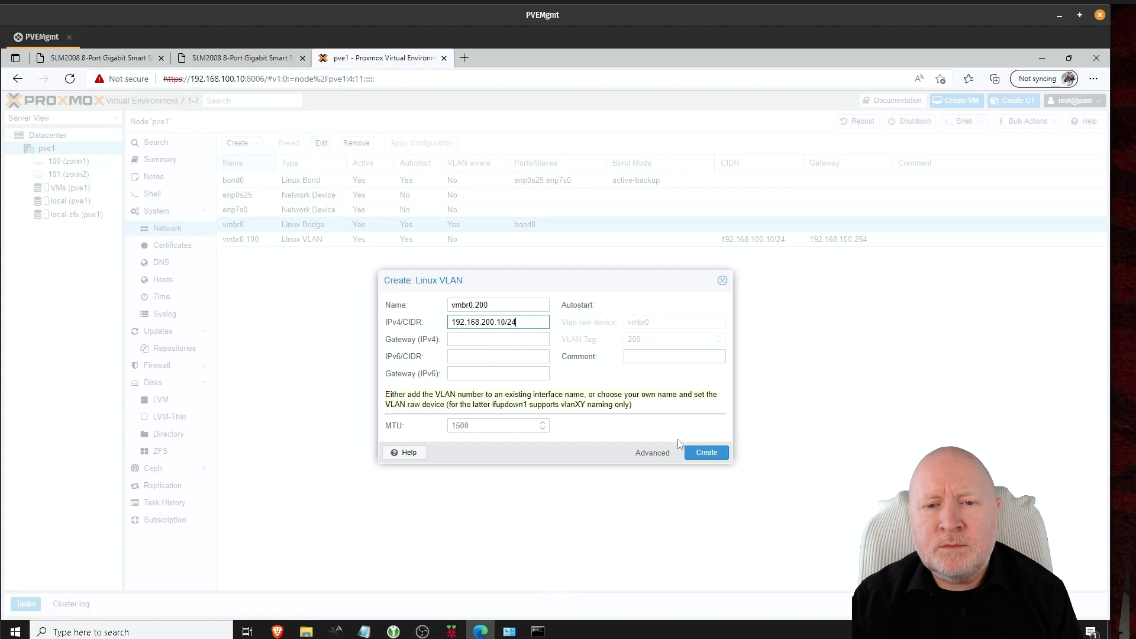
left_click(707, 453)
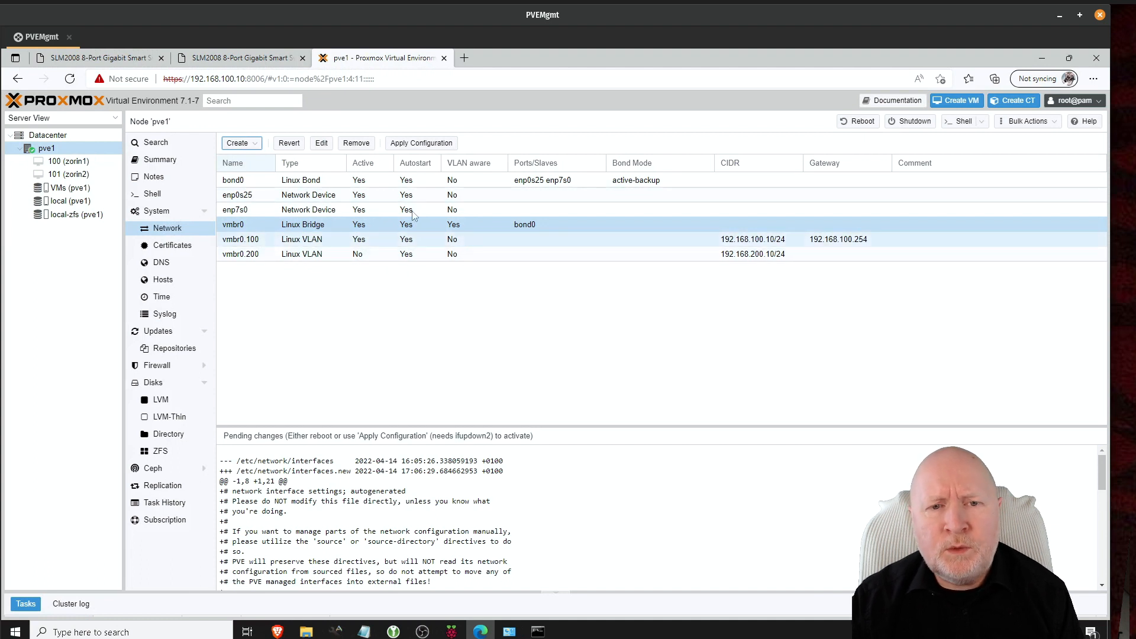
Step: Apply the pending network configuration, then check the vmbr0.100 and vmbr0.200 rows are Active
left_click(445, 146)
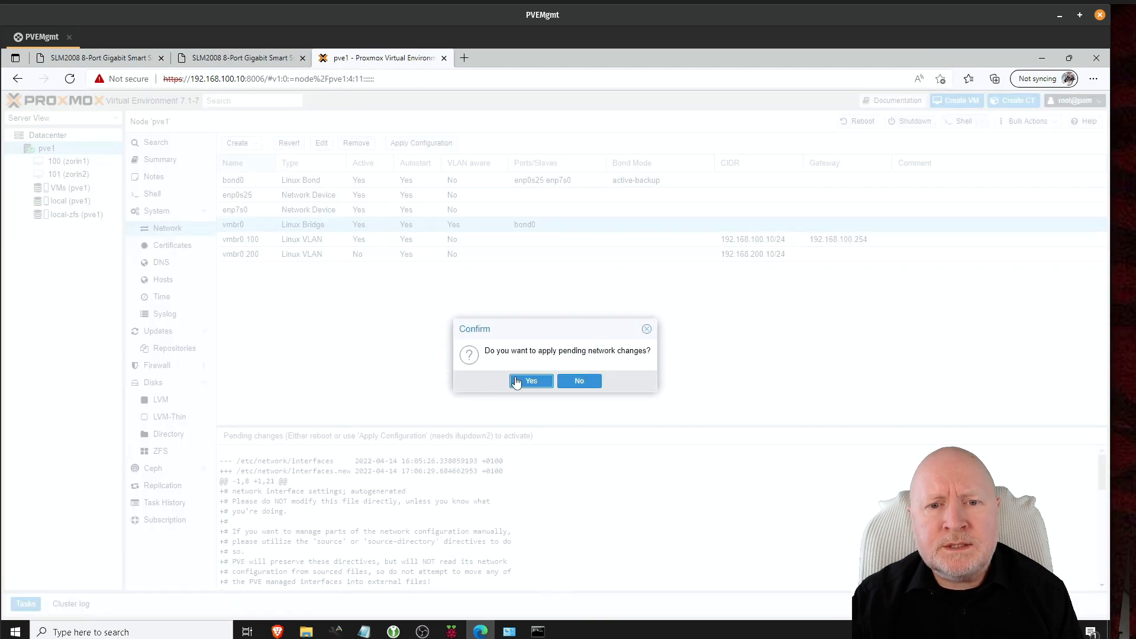
left_click(530, 381)
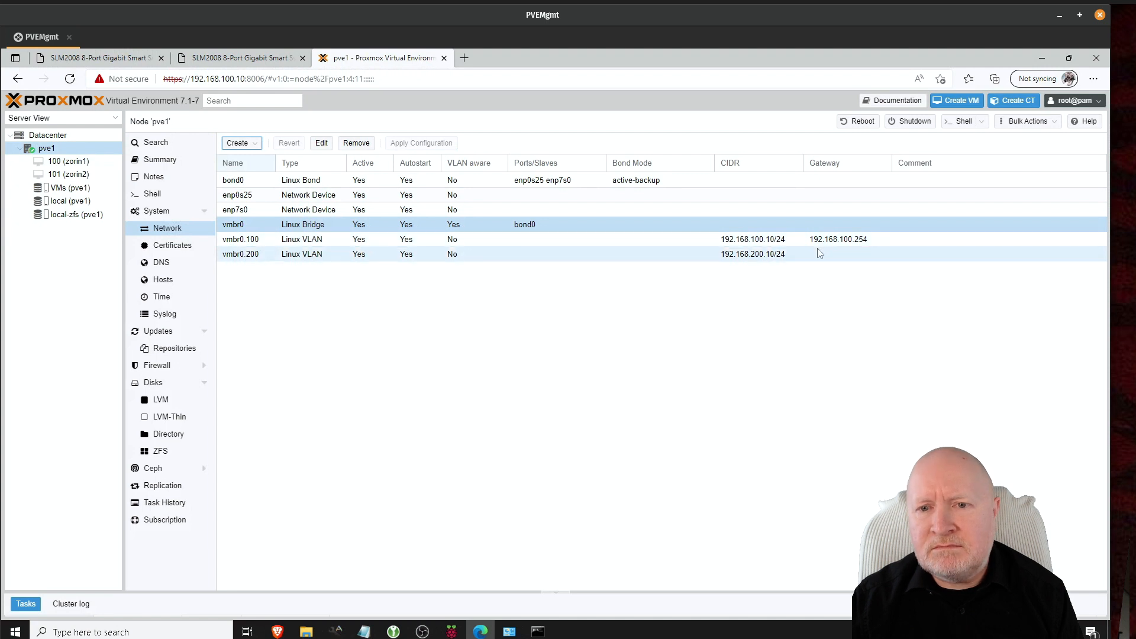
left_click(849, 240)
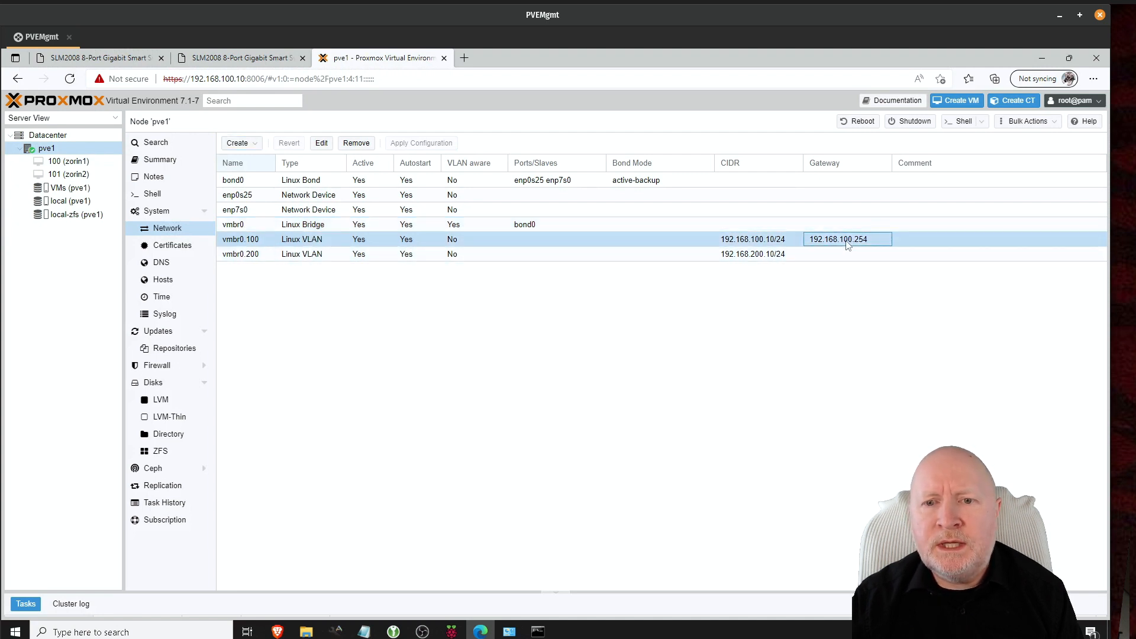
left_click(698, 254)
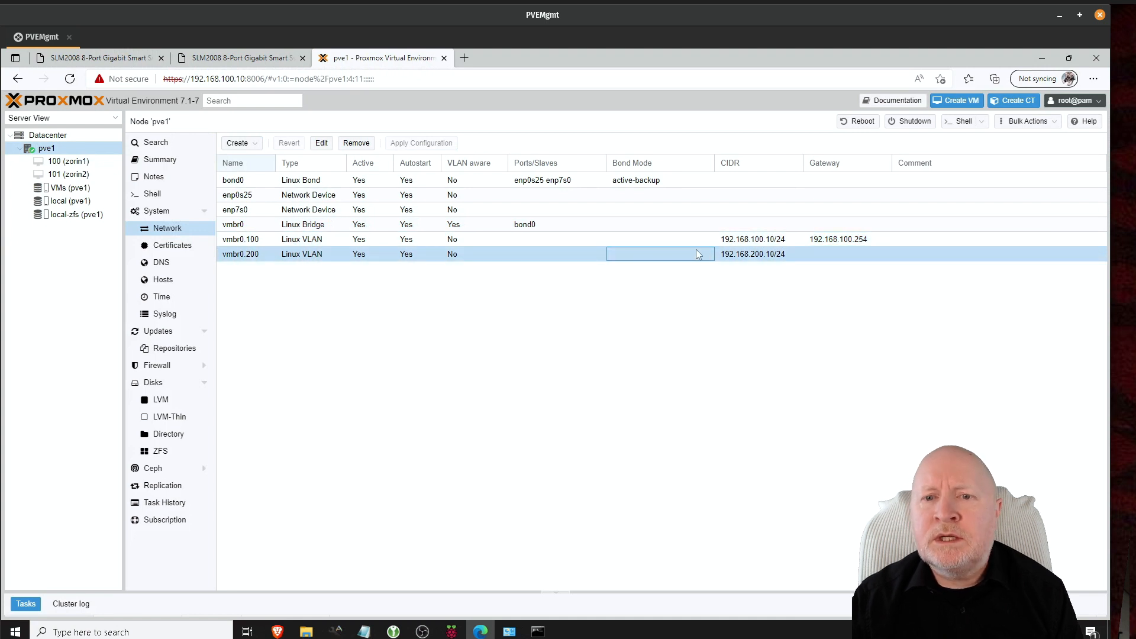
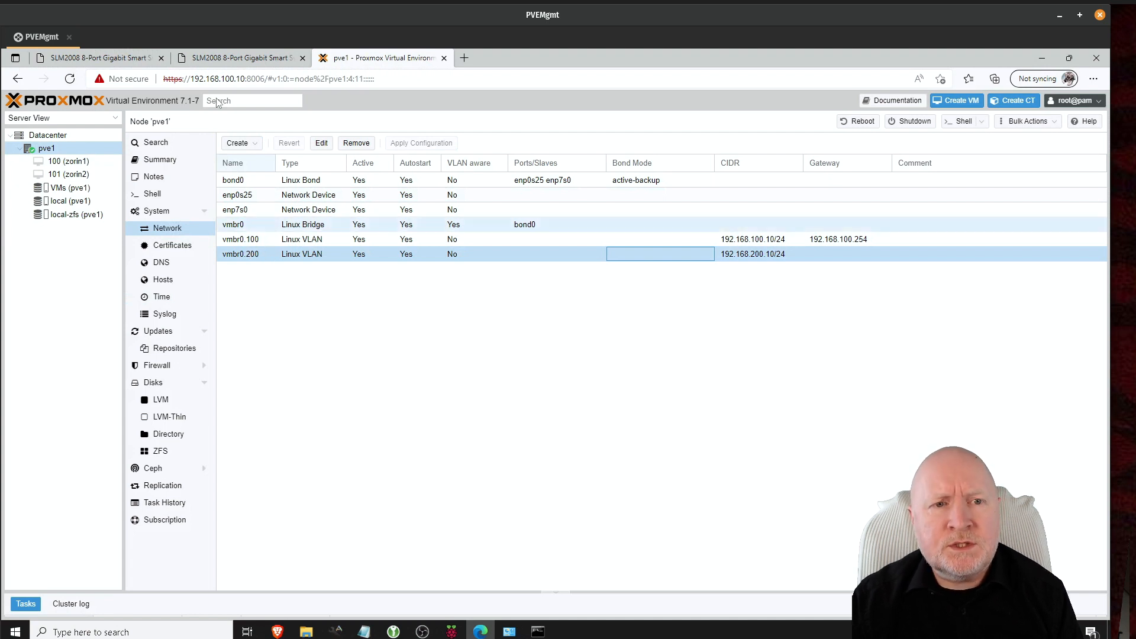
Step: Switch from the Proxmox network view to the first SLM2008 switch's Port Settings page
left_click(90, 60)
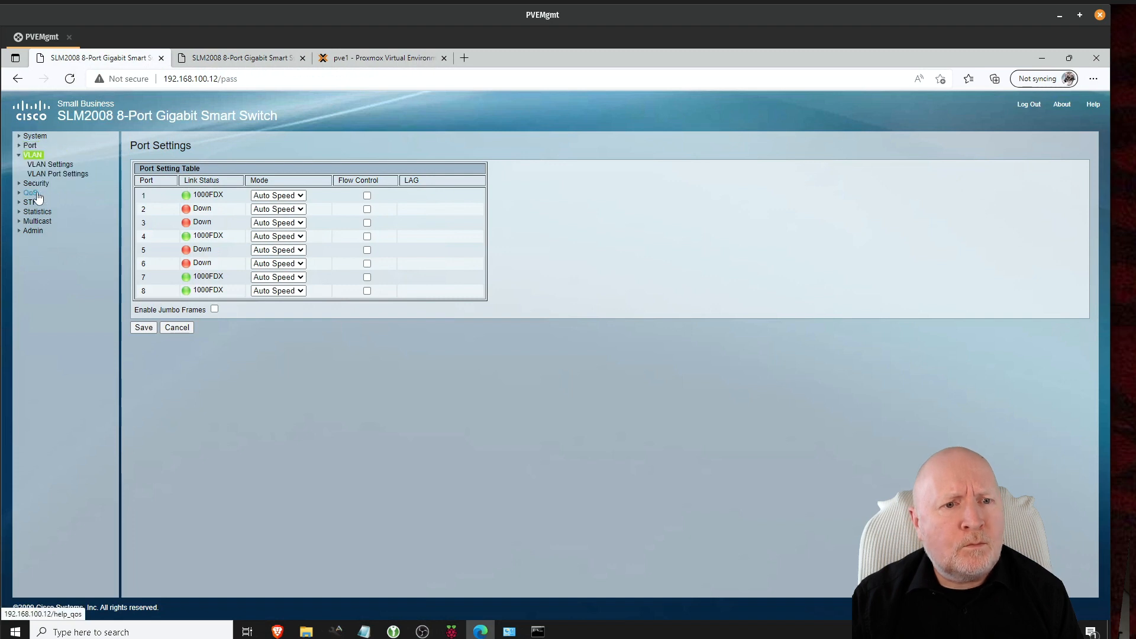
Step: Log back in to switch 192.168.100.12 as admin with the account password
left_click(50, 165)
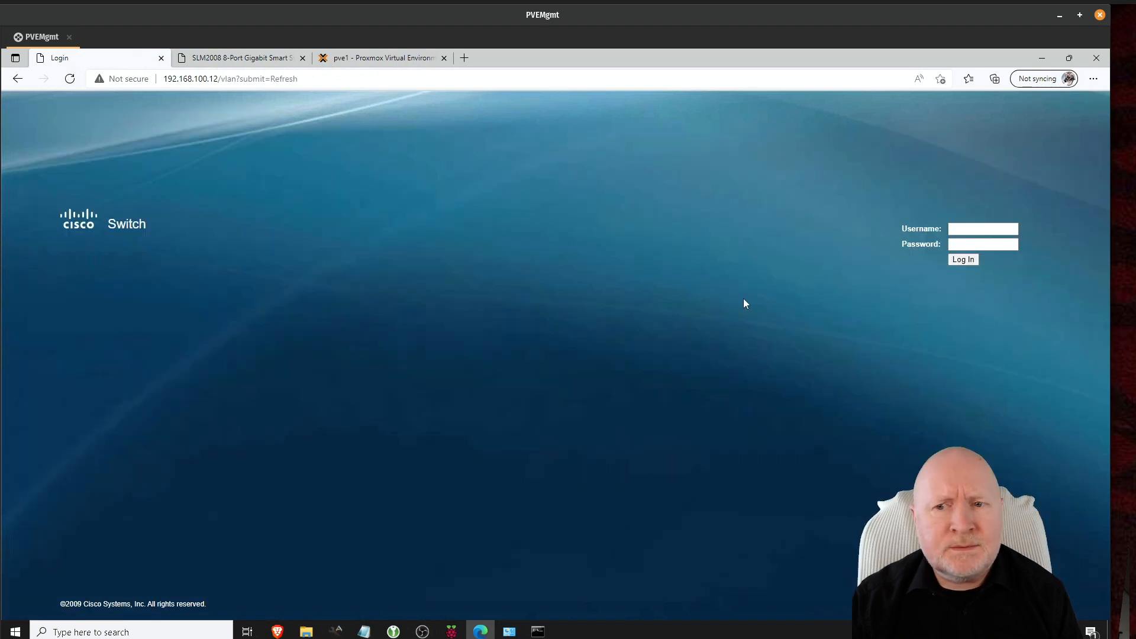
left_click(953, 229)
type("admin")
key("Tab")
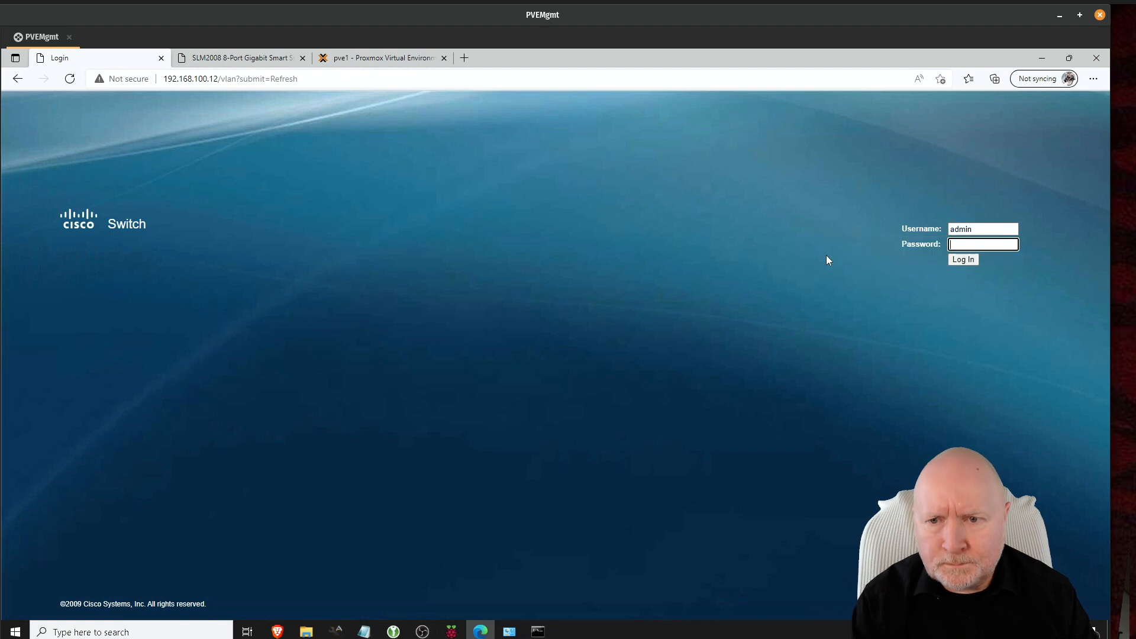
type("•••••••••")
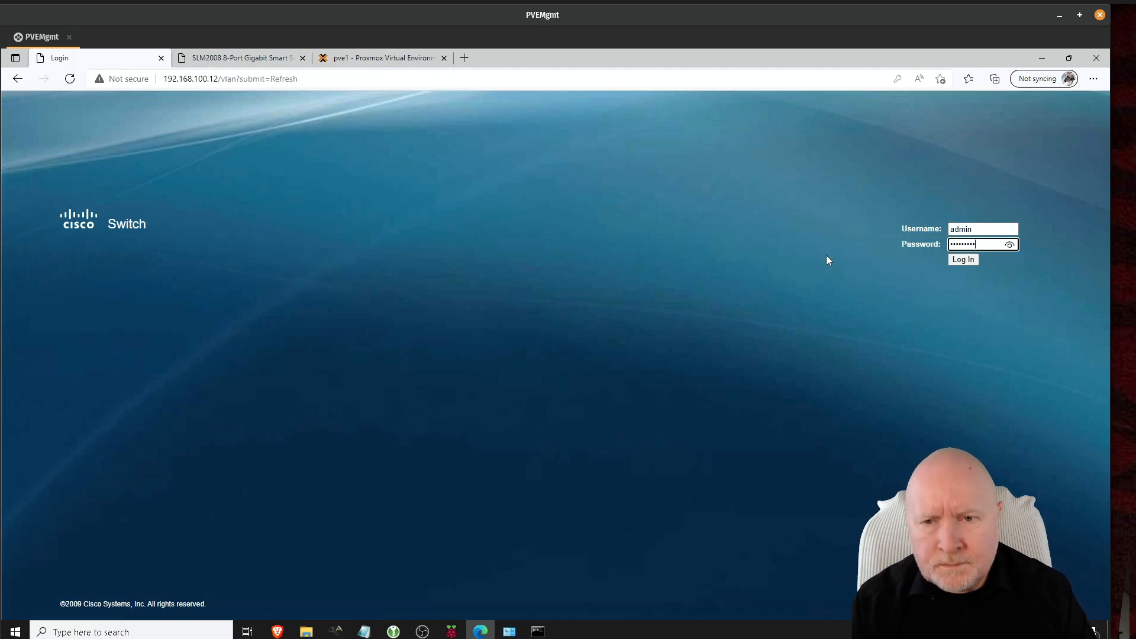
key("Return")
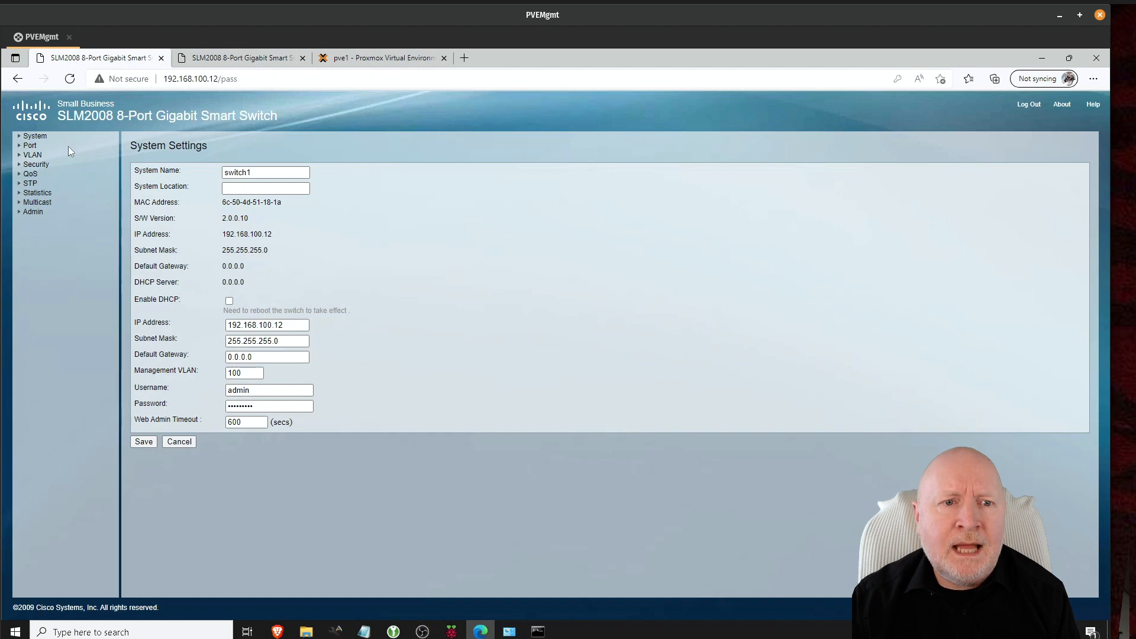
Step: In VLAN Settings, make Port 1 a member of VLAN 200 and save
left_click(32, 155)
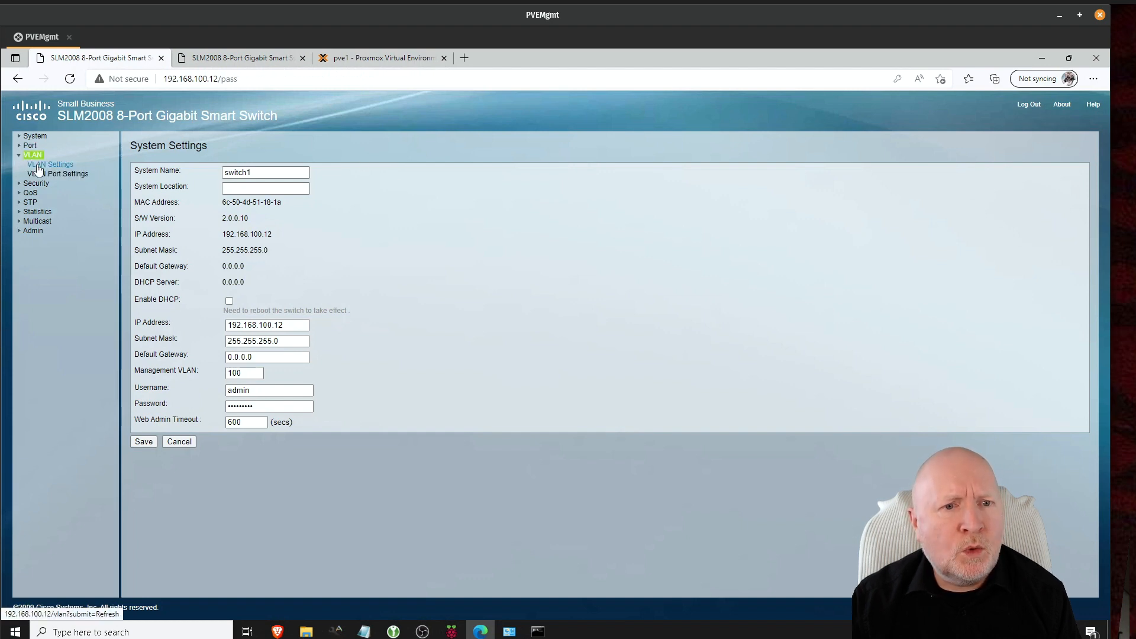
left_click(37, 167)
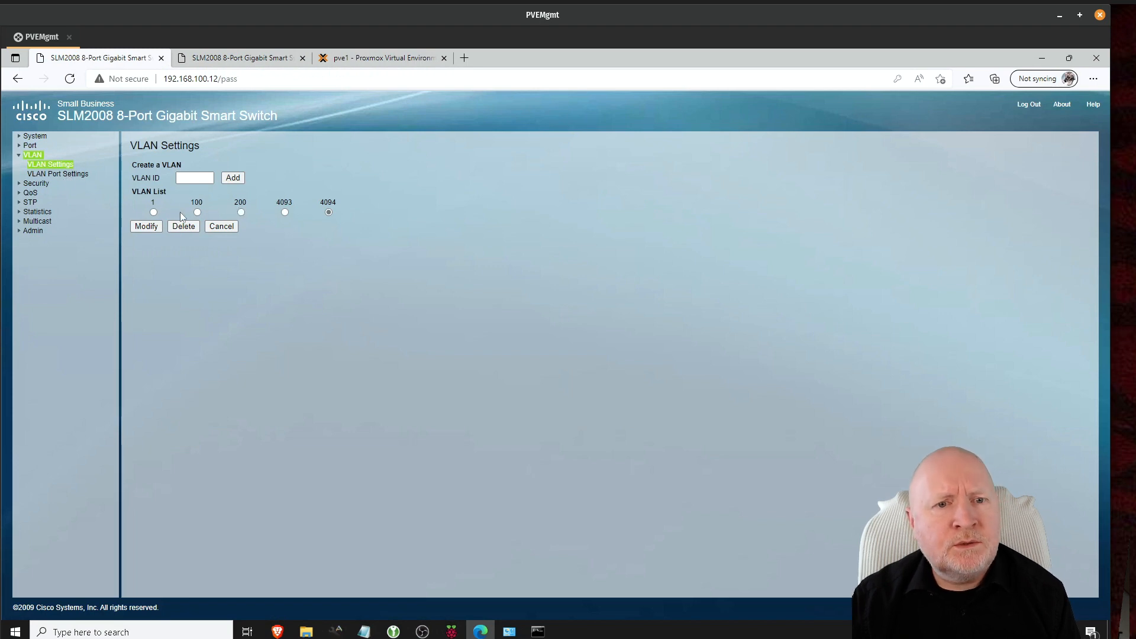
left_click(241, 213)
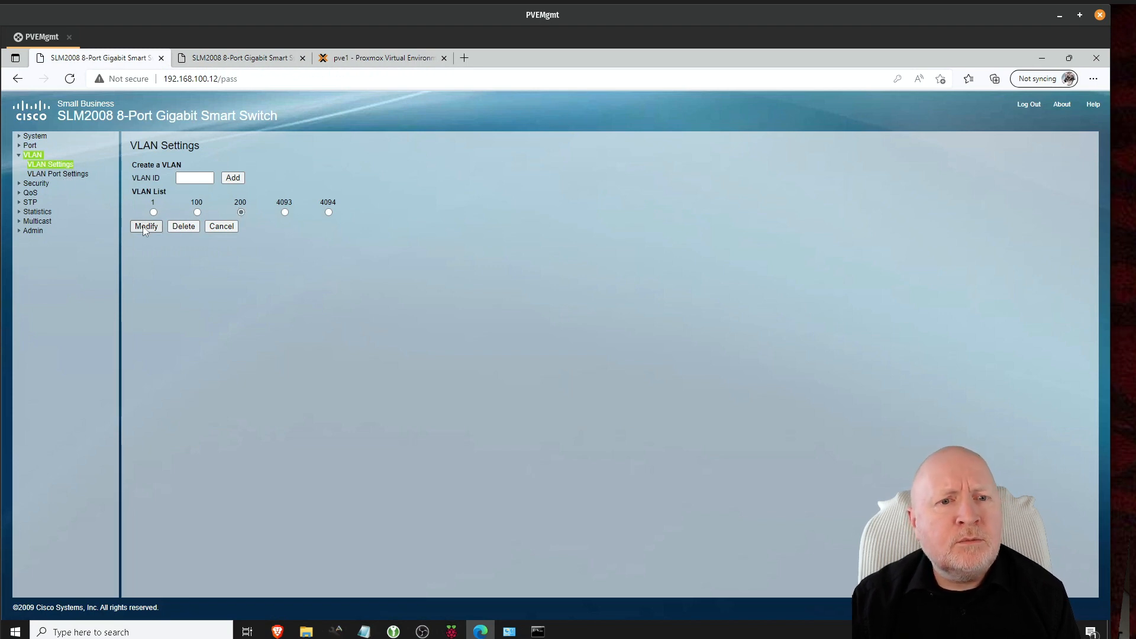
left_click(145, 227)
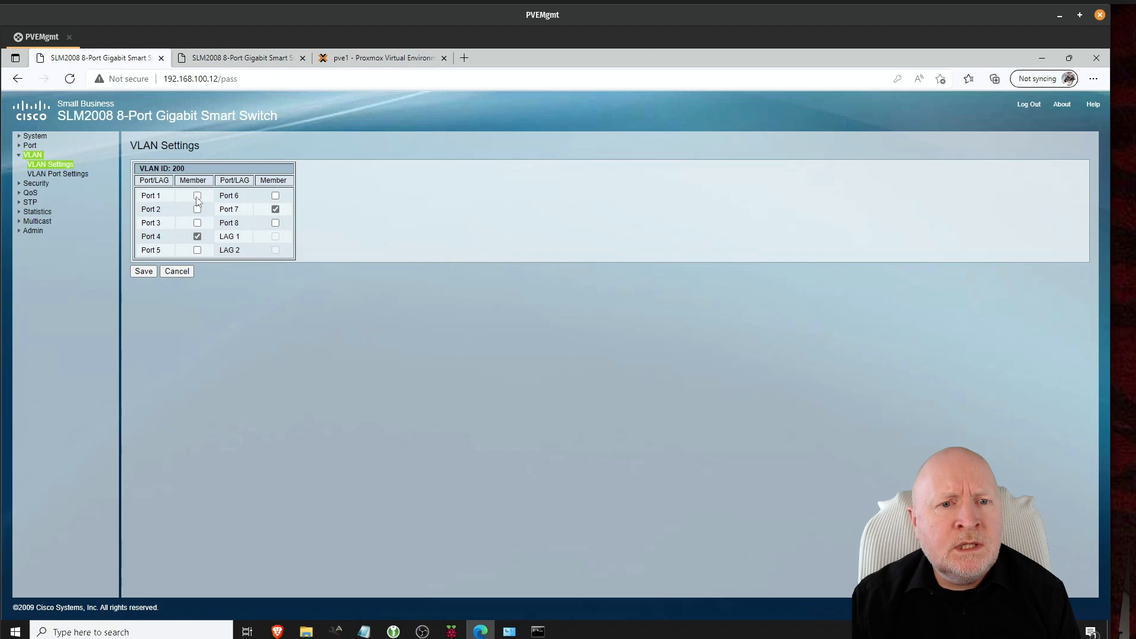
left_click(197, 196)
left_click(144, 270)
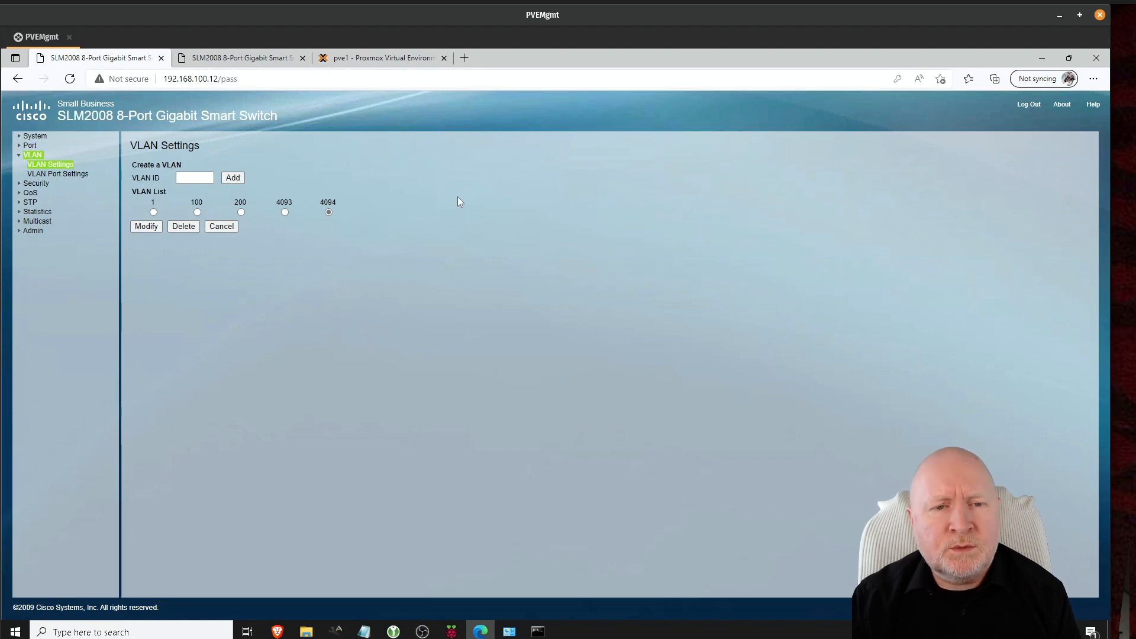
Step: Log in to the second switch at 192.168.100.13 as admin with the account password
left_click(279, 60)
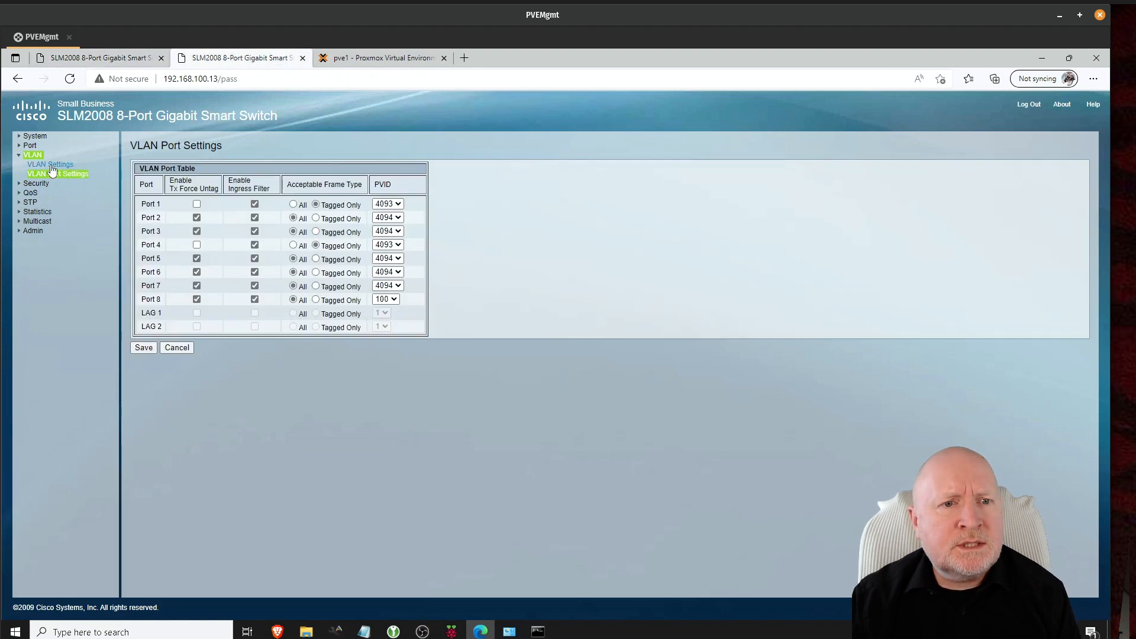
left_click(51, 166)
left_click(982, 229)
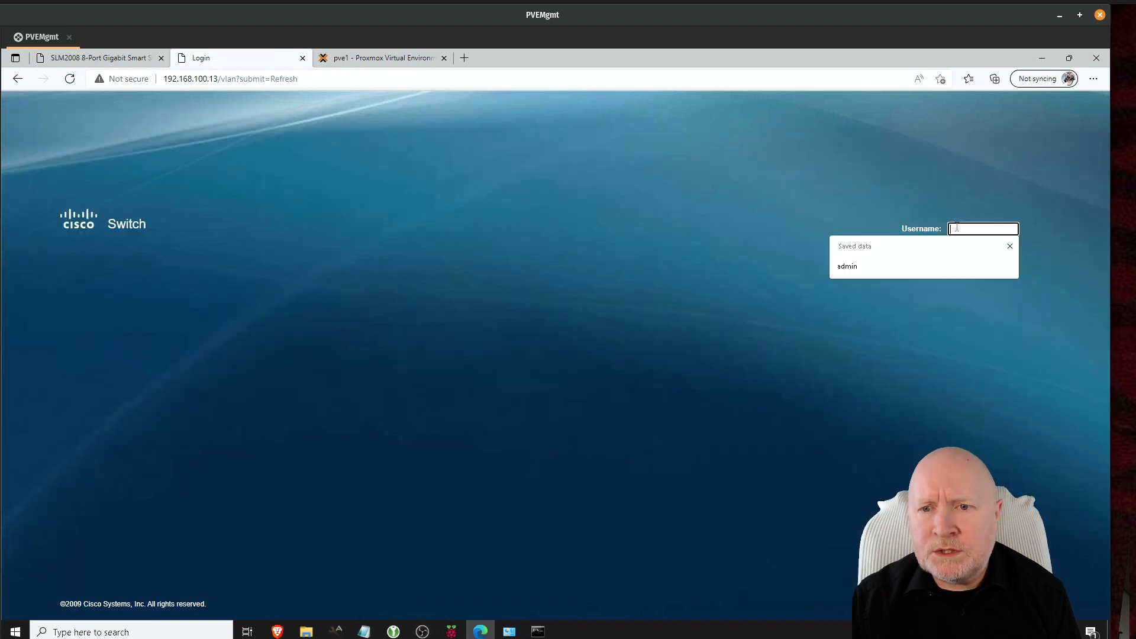
type("admin")
key("Tab")
type("******")
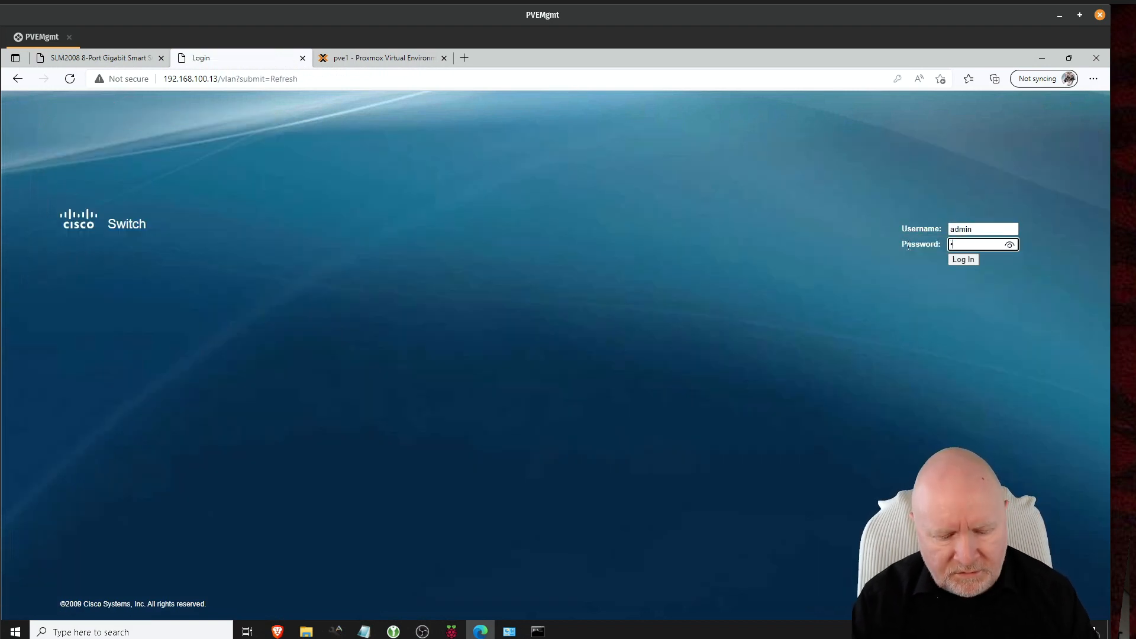
type("***")
key("Return")
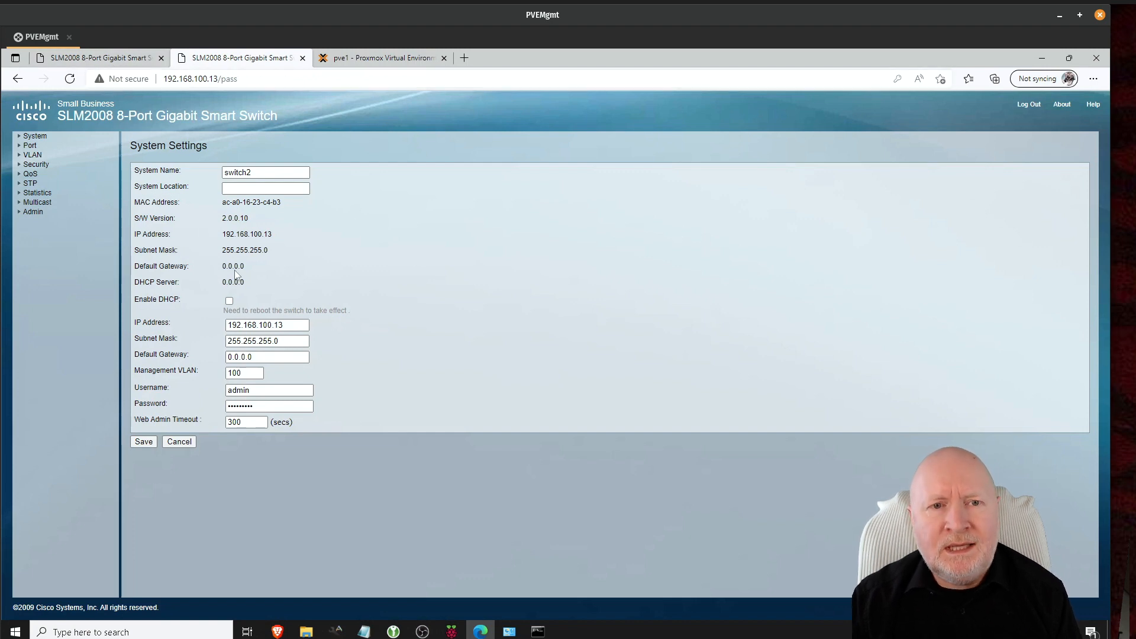
Step: Review VLAN 200's membership without changes, then show the VLAN Port Settings table
left_click(20, 159)
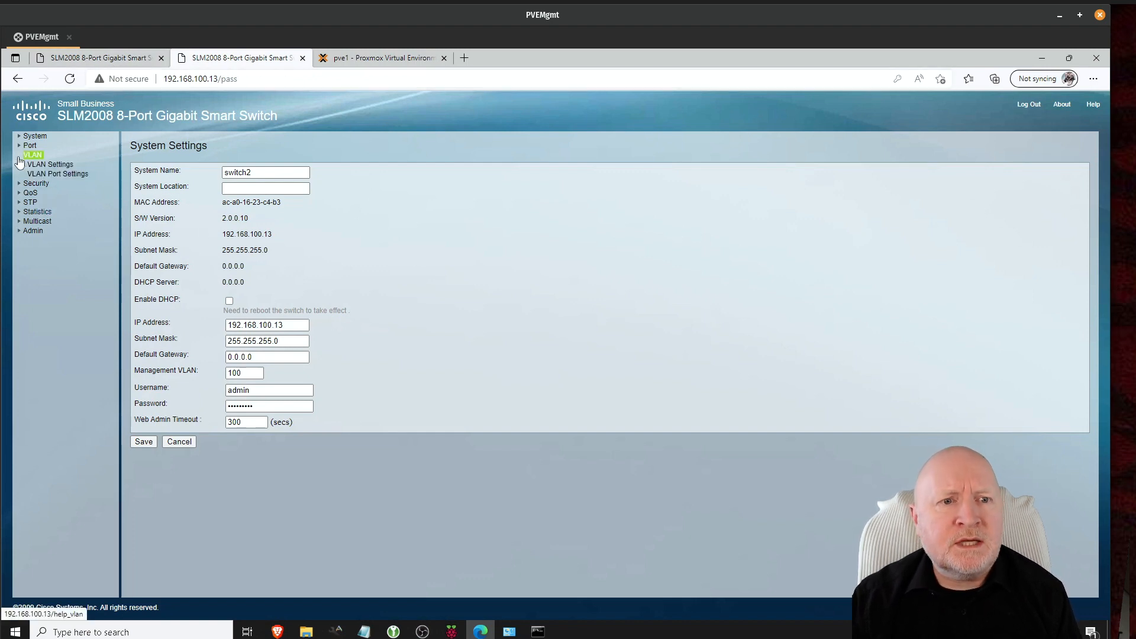
left_click(50, 165)
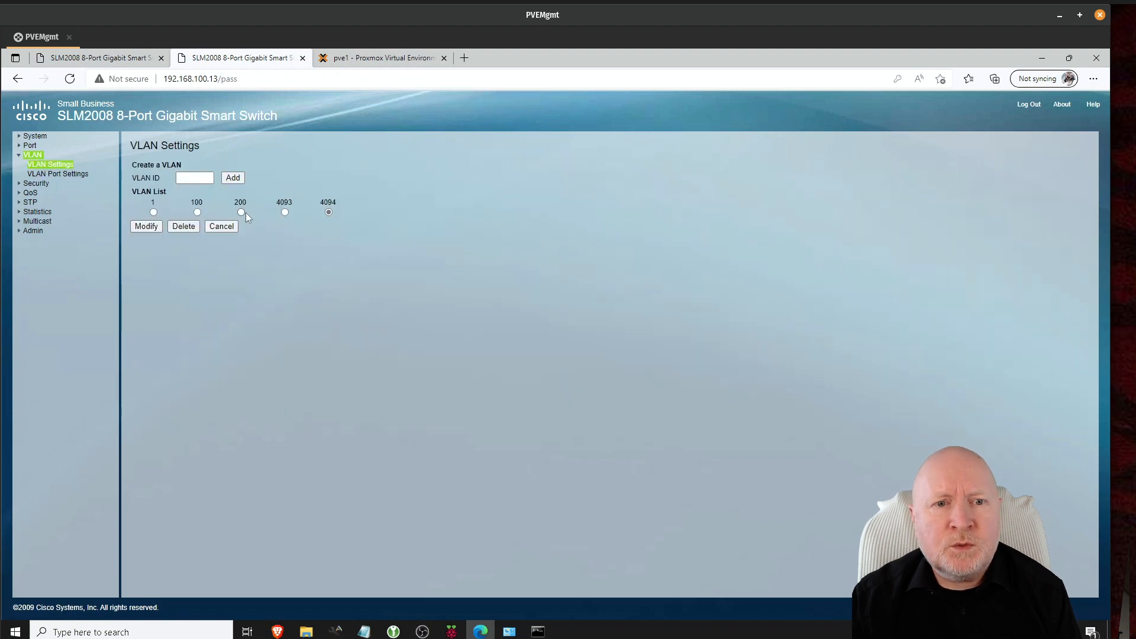
left_click(146, 227)
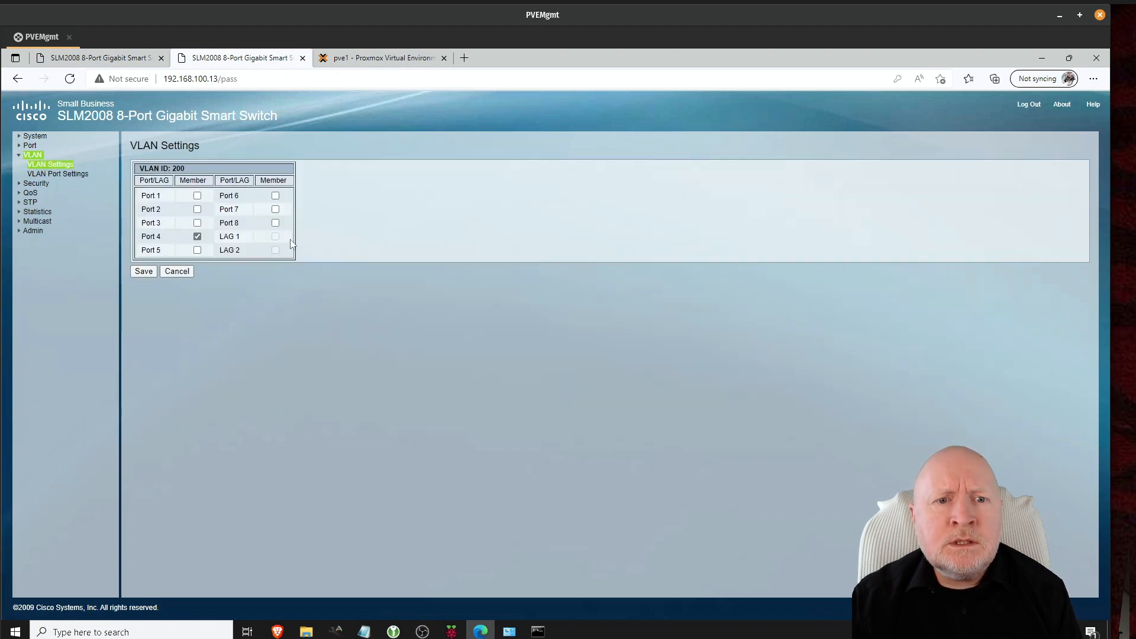
left_click(144, 271)
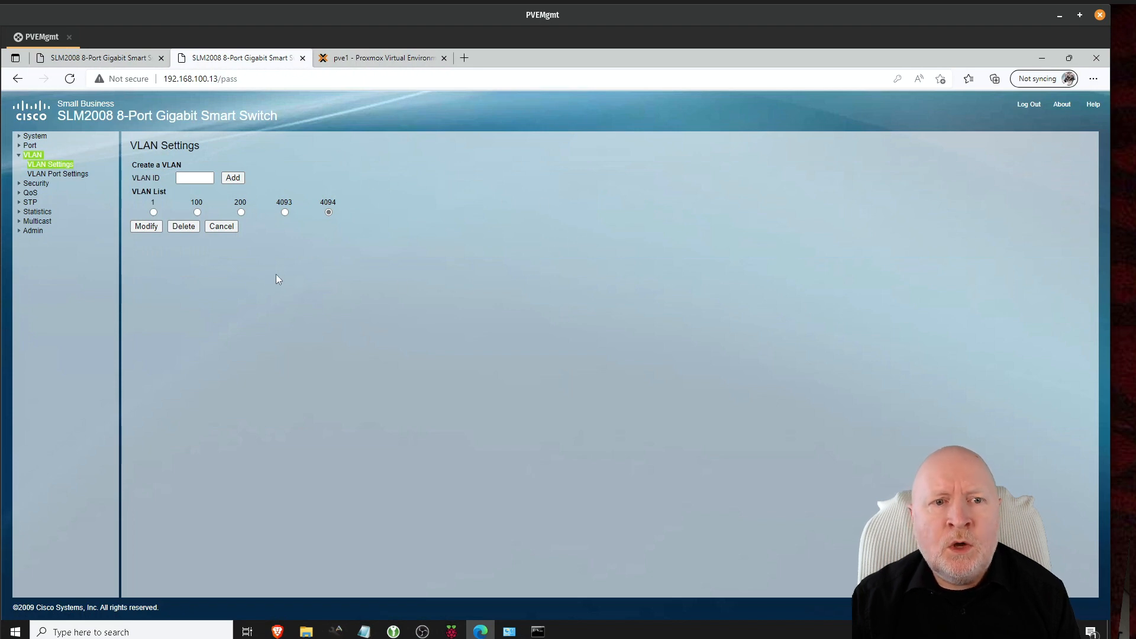
left_click(56, 174)
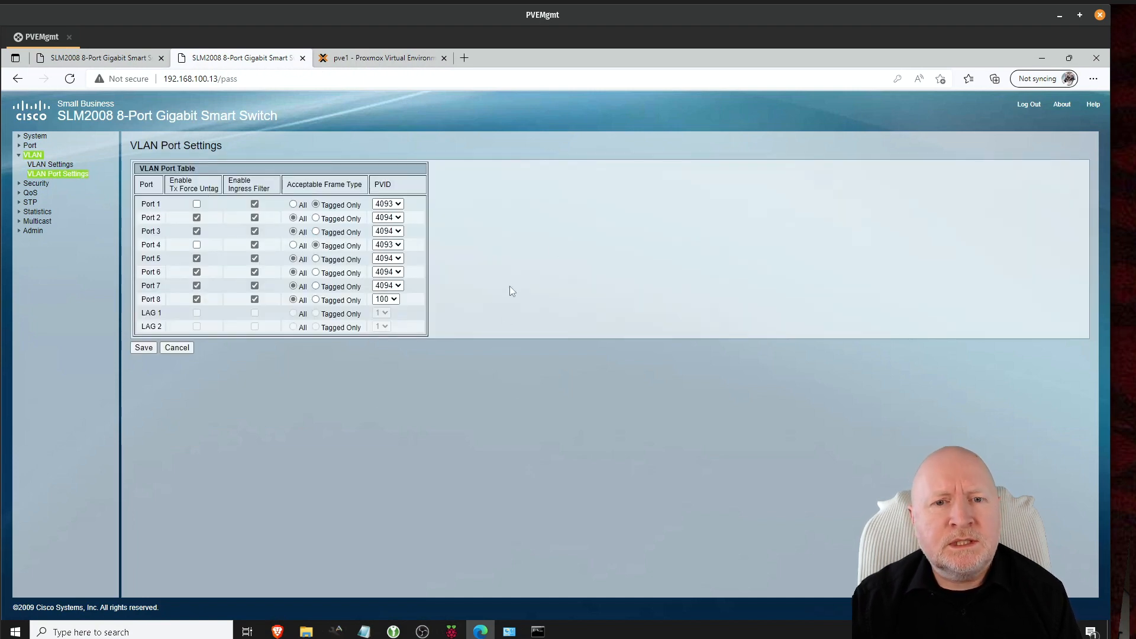
Step: Check Port 1's PVID choices on both switches, leave them unchanged, and return to Proxmox
left_click(399, 204)
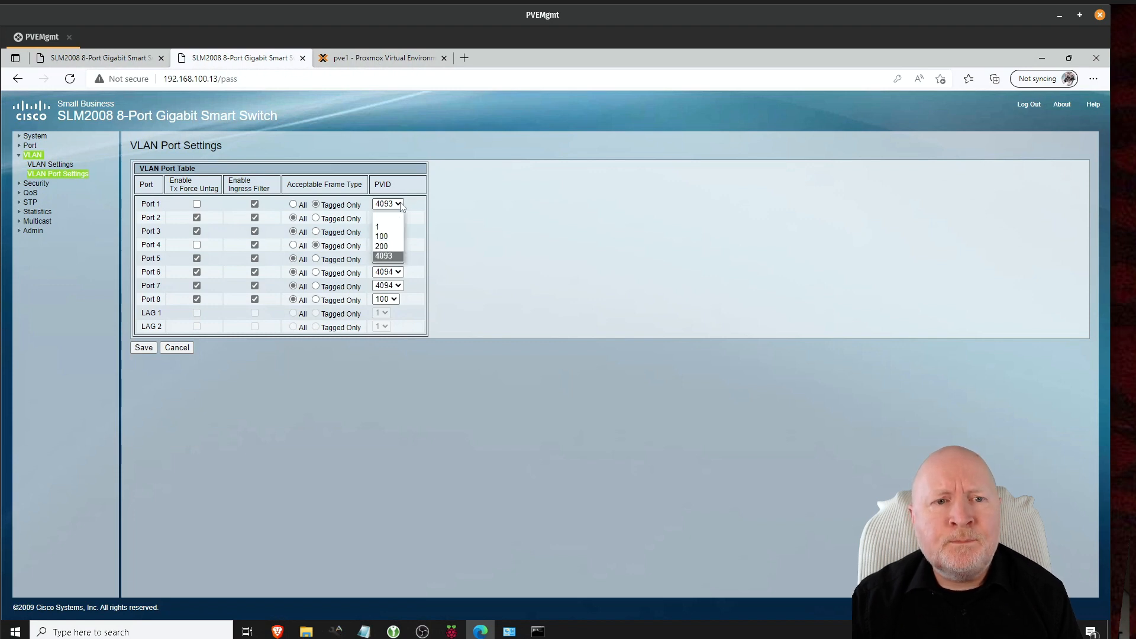
left_click(539, 218)
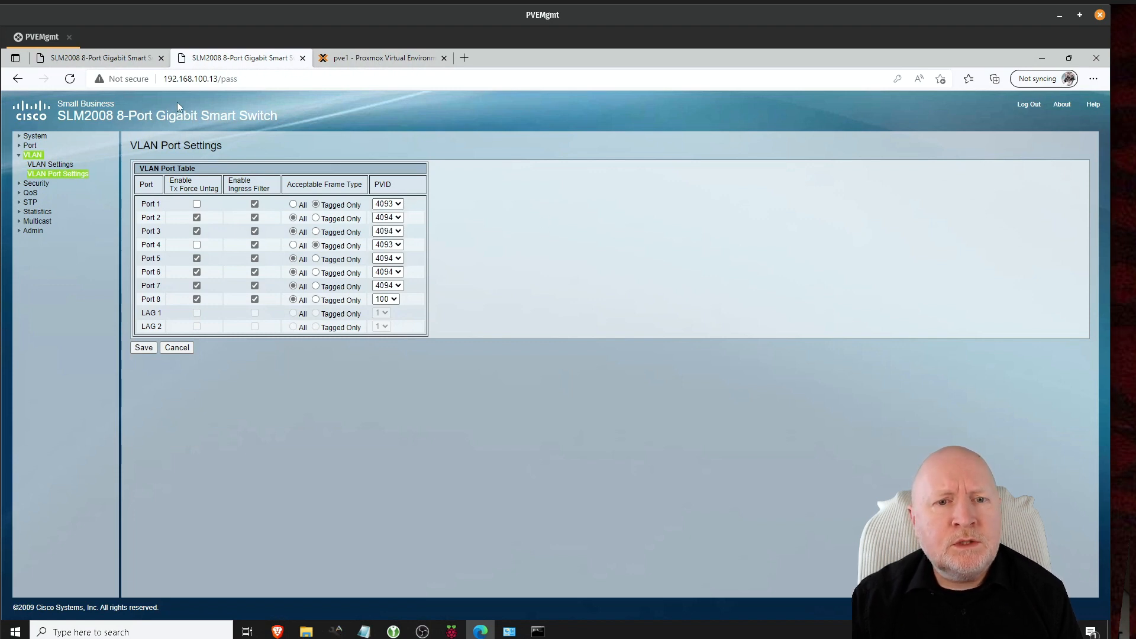
left_click(133, 61)
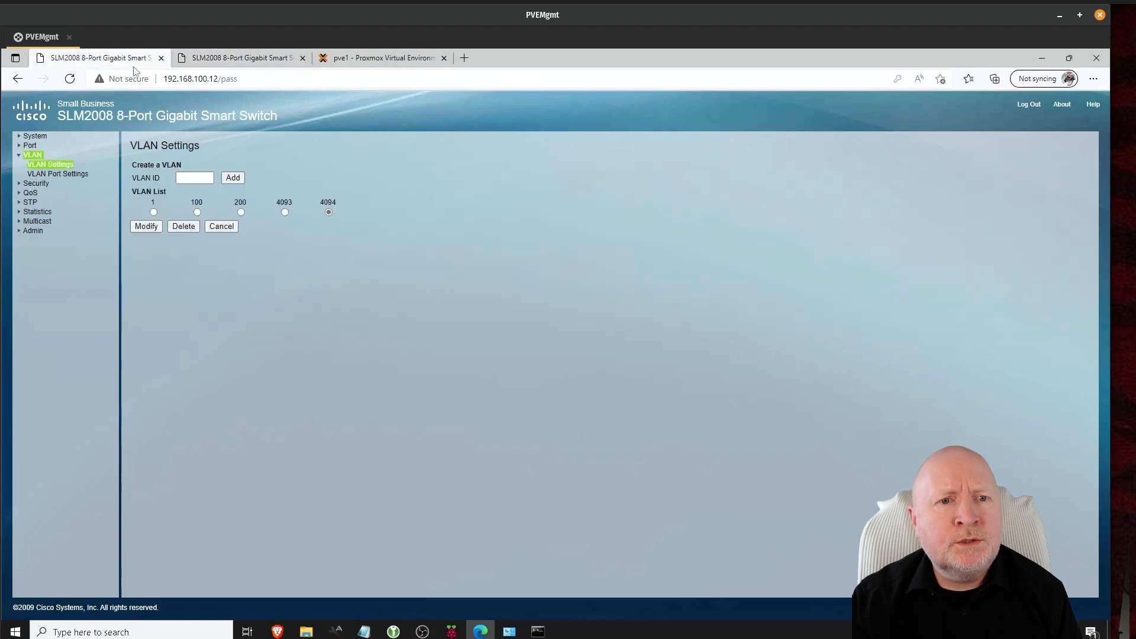
left_click(37, 174)
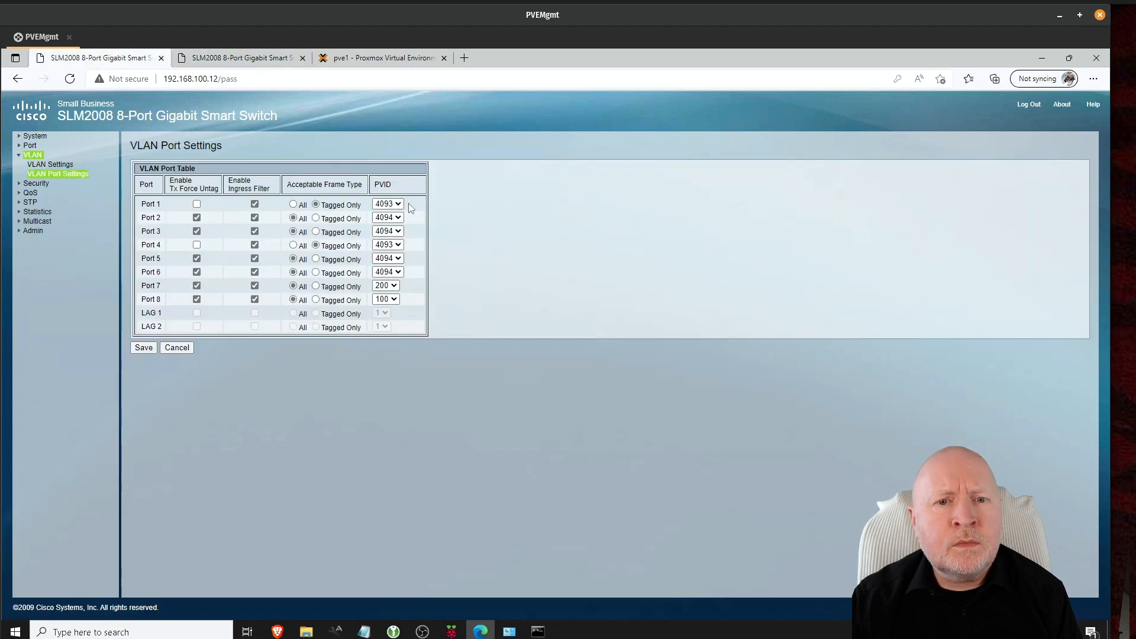
left_click(399, 205)
left_click(638, 261)
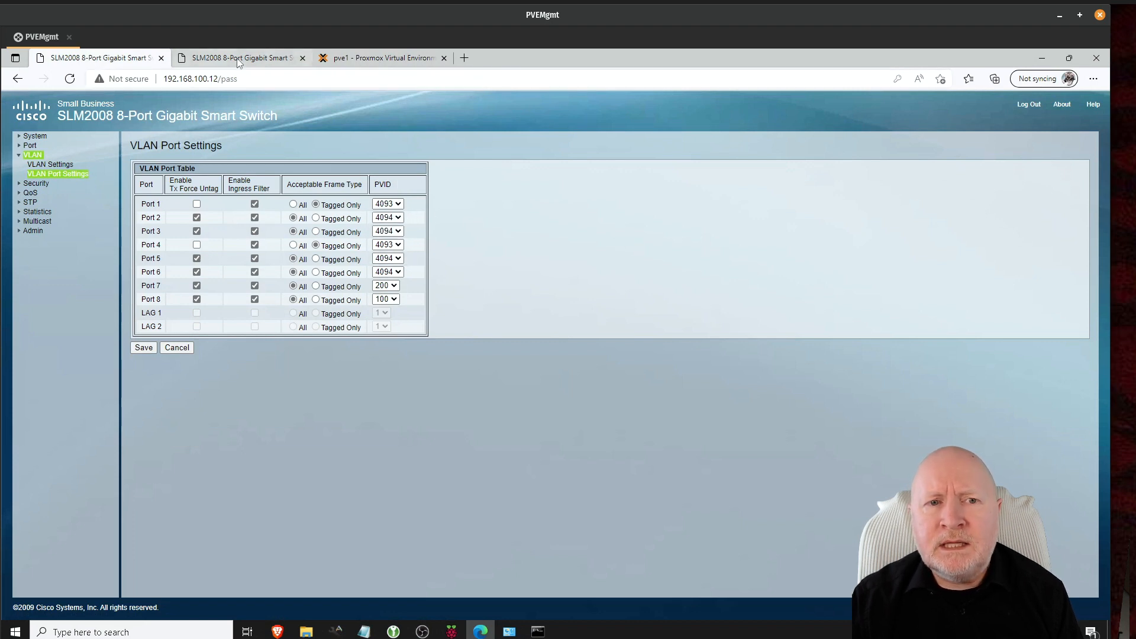
left_click(266, 60)
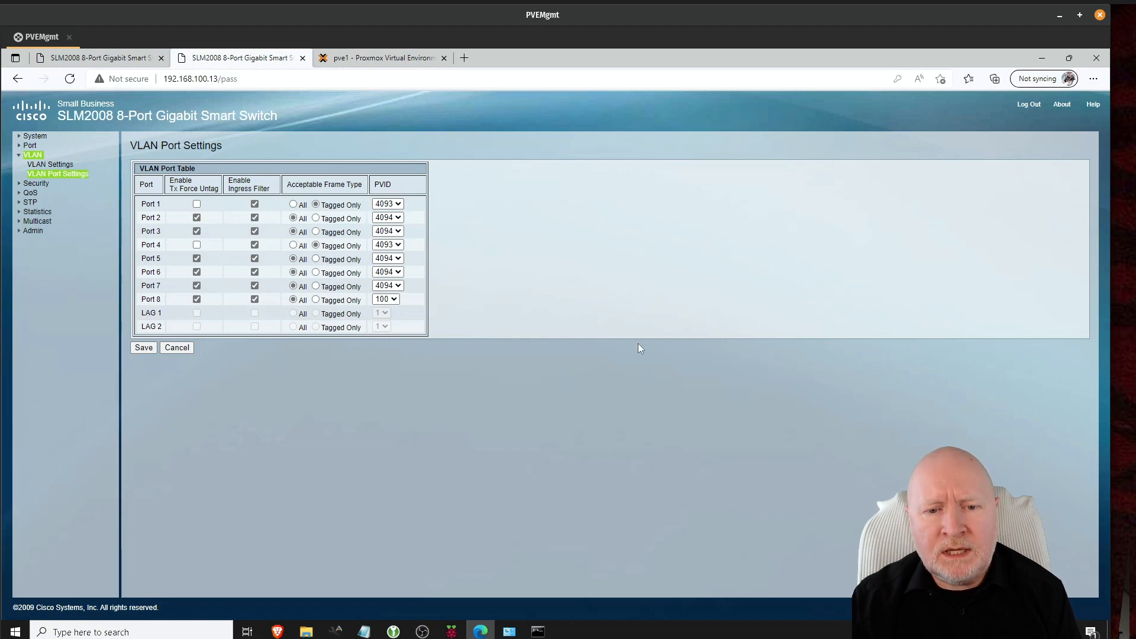
left_click(402, 62)
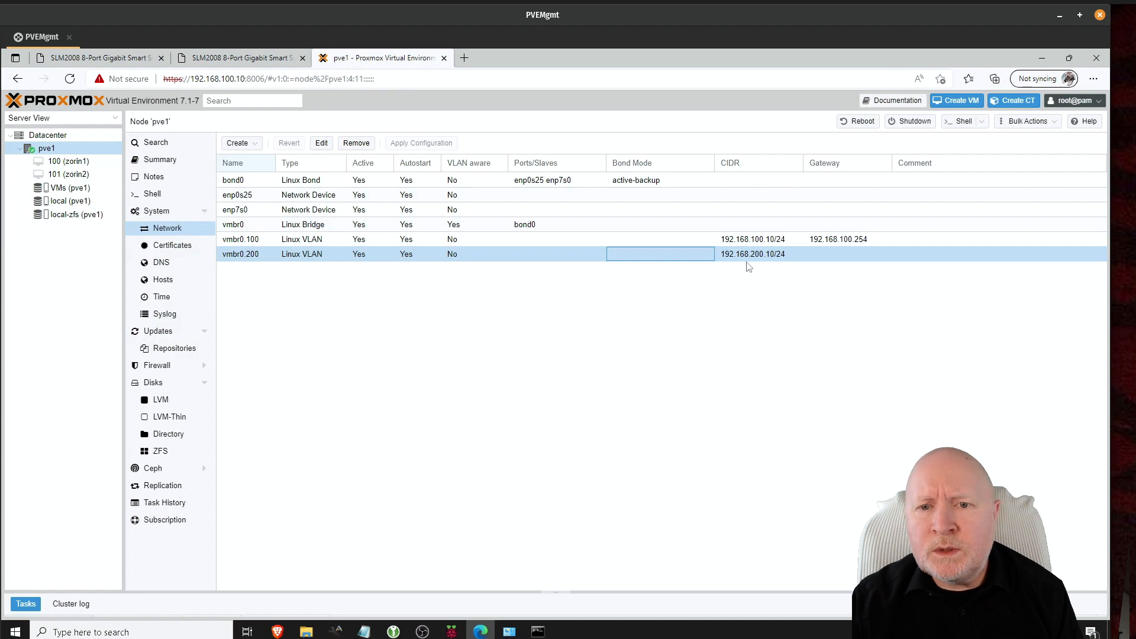
Step: Stop the continuous ping to 192.168.100.10 in the Windows Command Prompt
left_click(538, 631)
left_click(536, 472)
key("Escape")
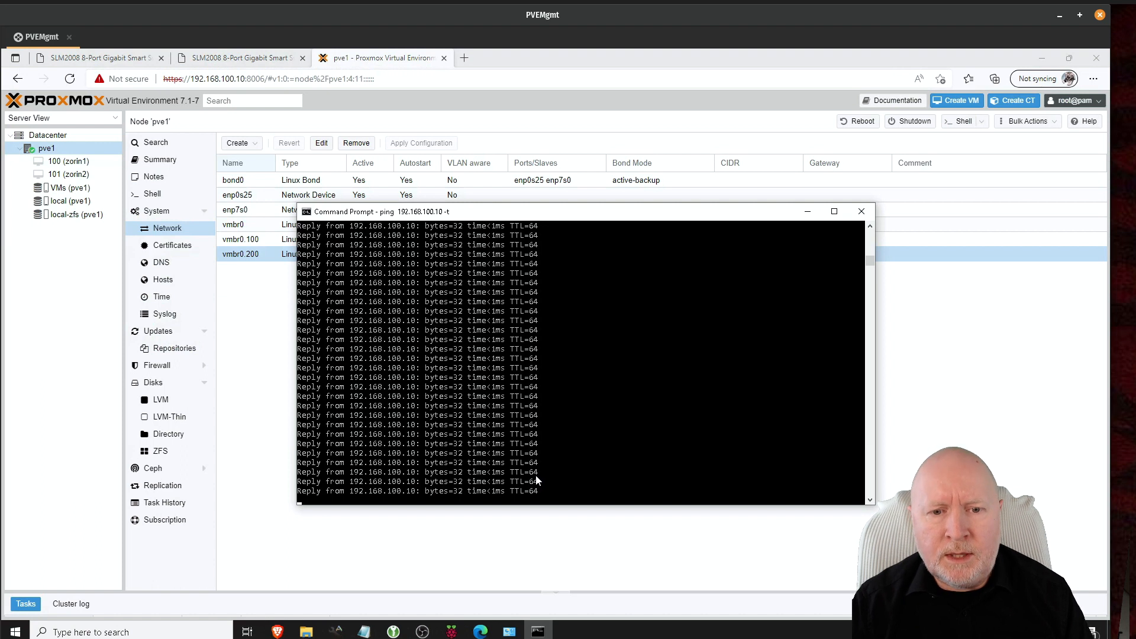
left_click(594, 466)
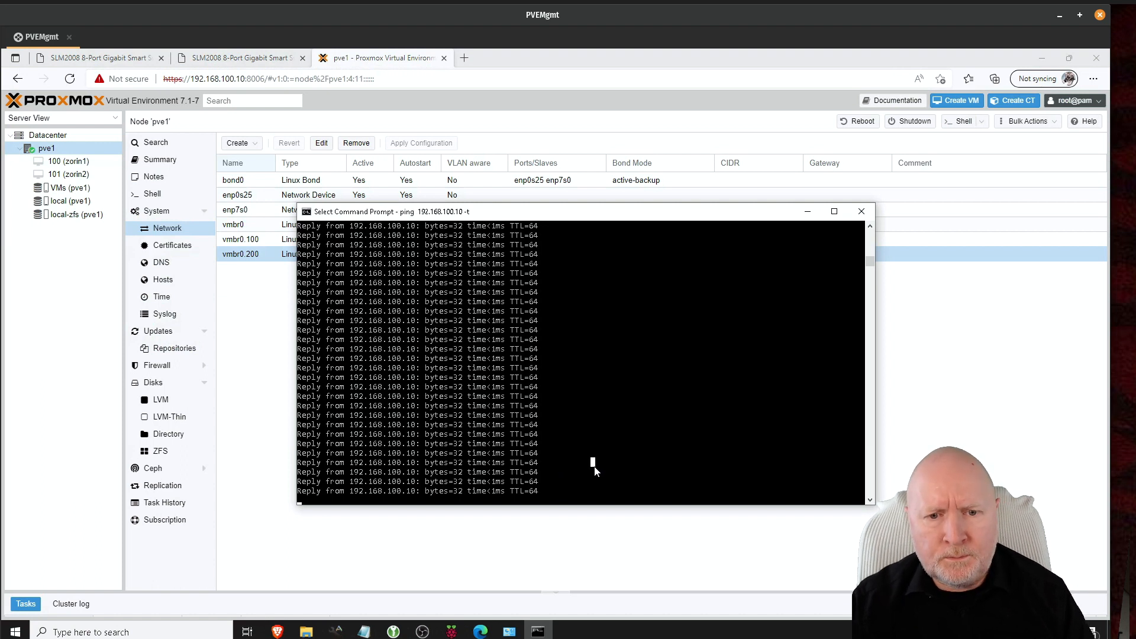
key("Escape")
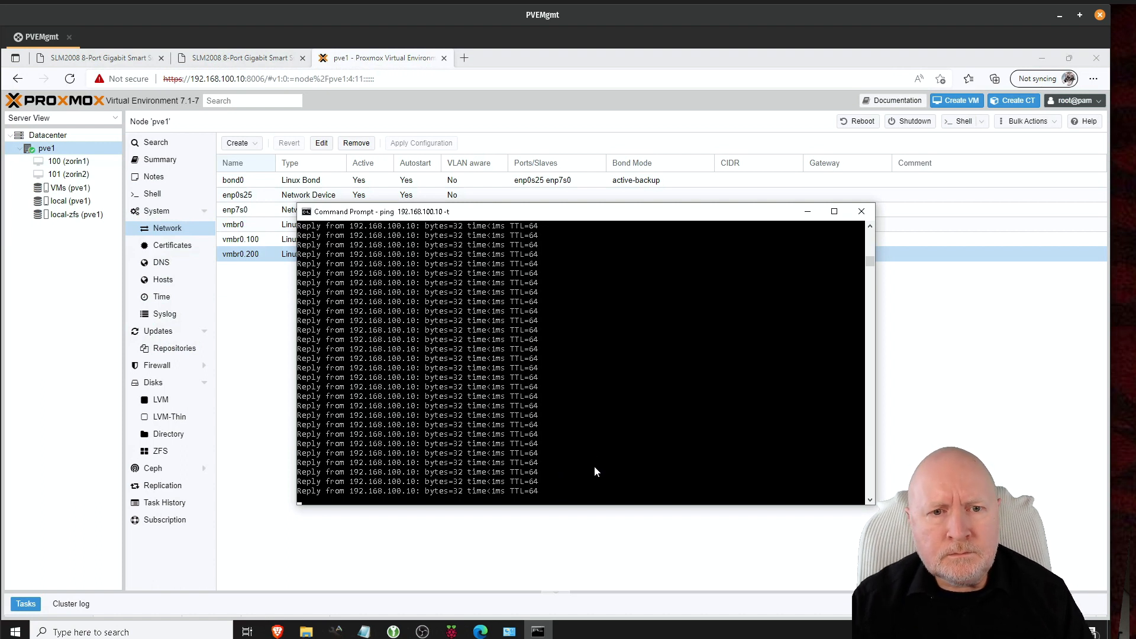
key("ctrl+c")
Step: Ping 192.168.200.10 to confirm replies, then return to the switch's VLAN port settings
key("Up")
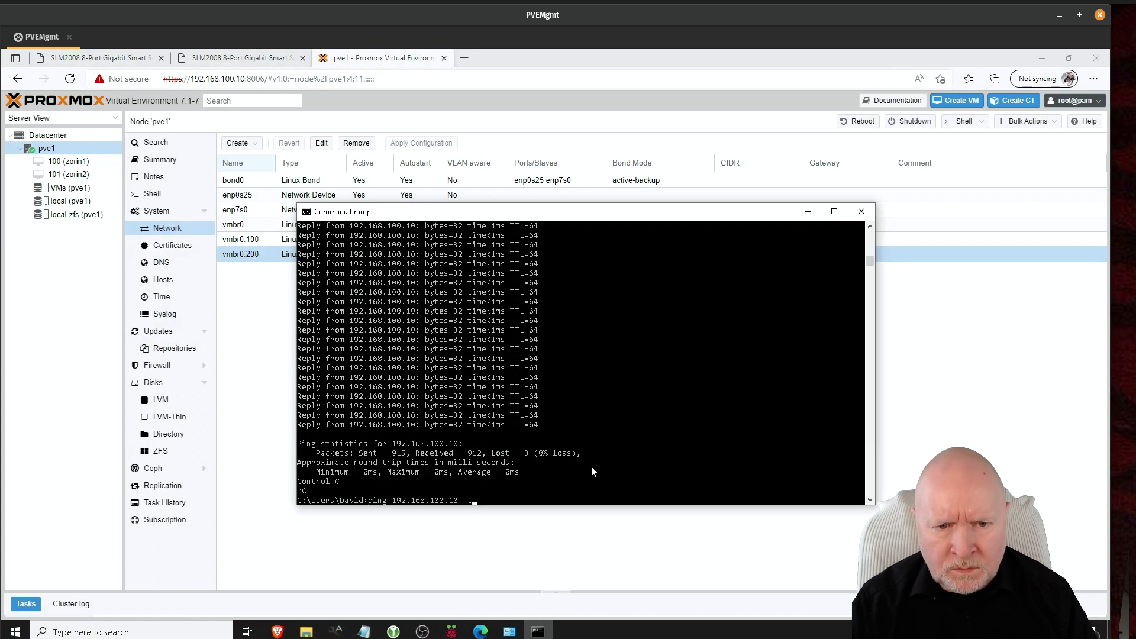
key("BackSpace")
key("BackSpace")
key("BackSpace")
key("BackSpace")
key("BackSpace")
key("BackSpace")
key("BackSpace")
key("BackSpace")
key("BackSpace")
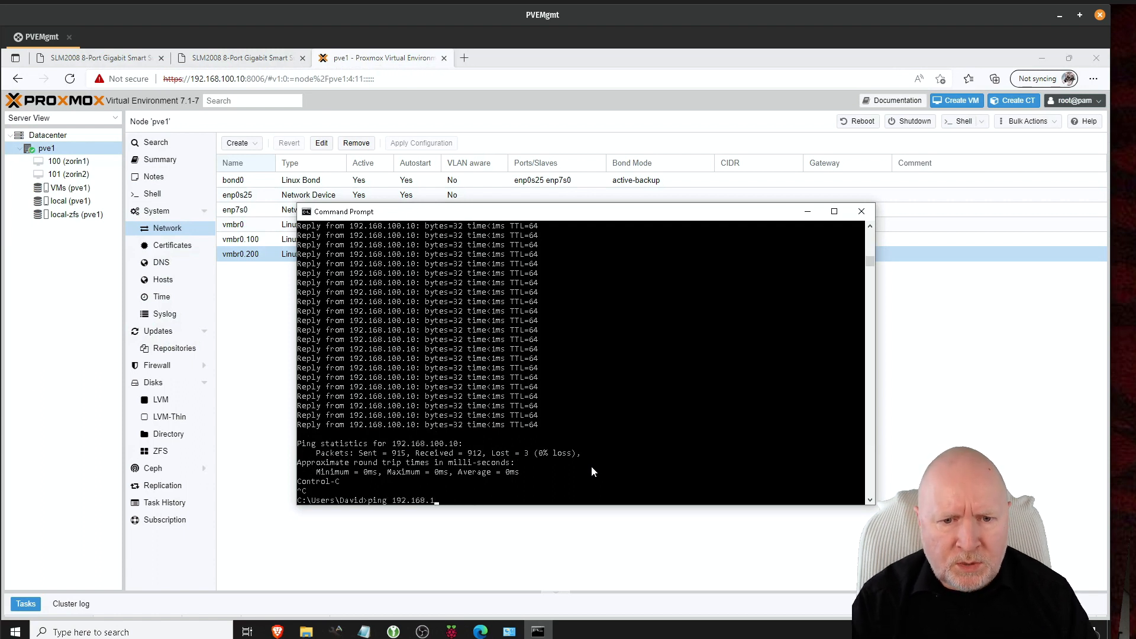
type("200.10")
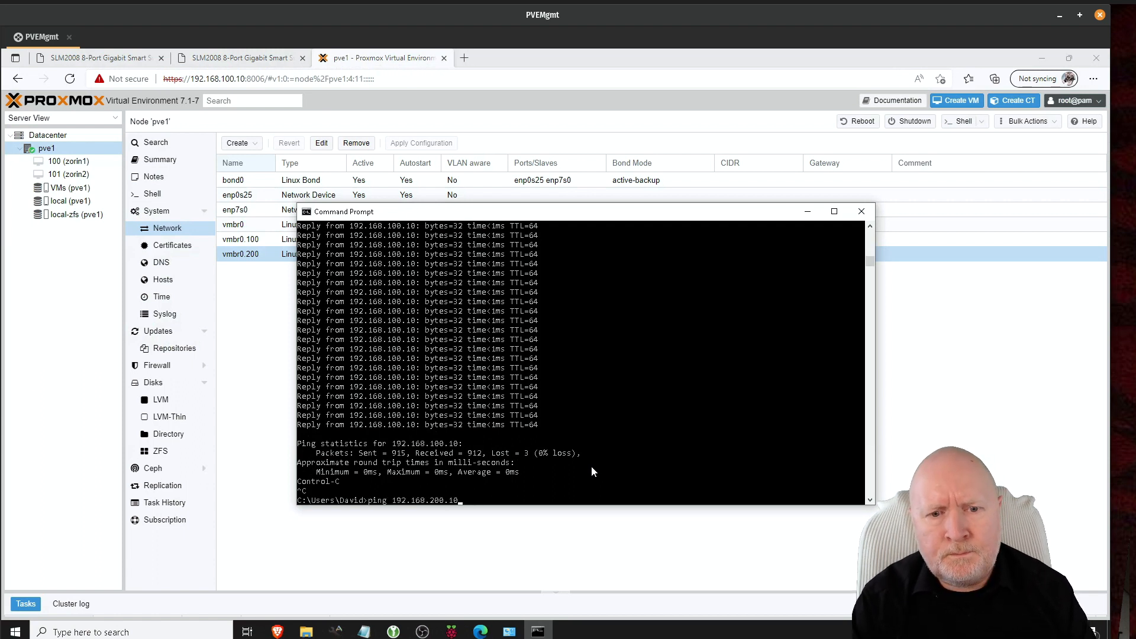
key("Return")
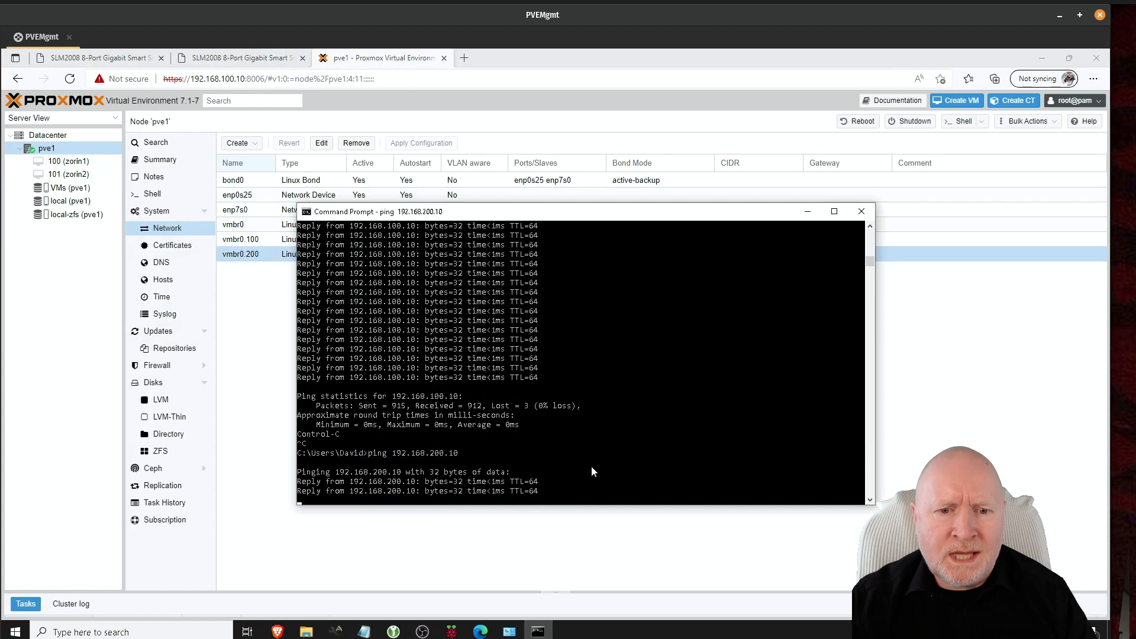
key("ctrl+c")
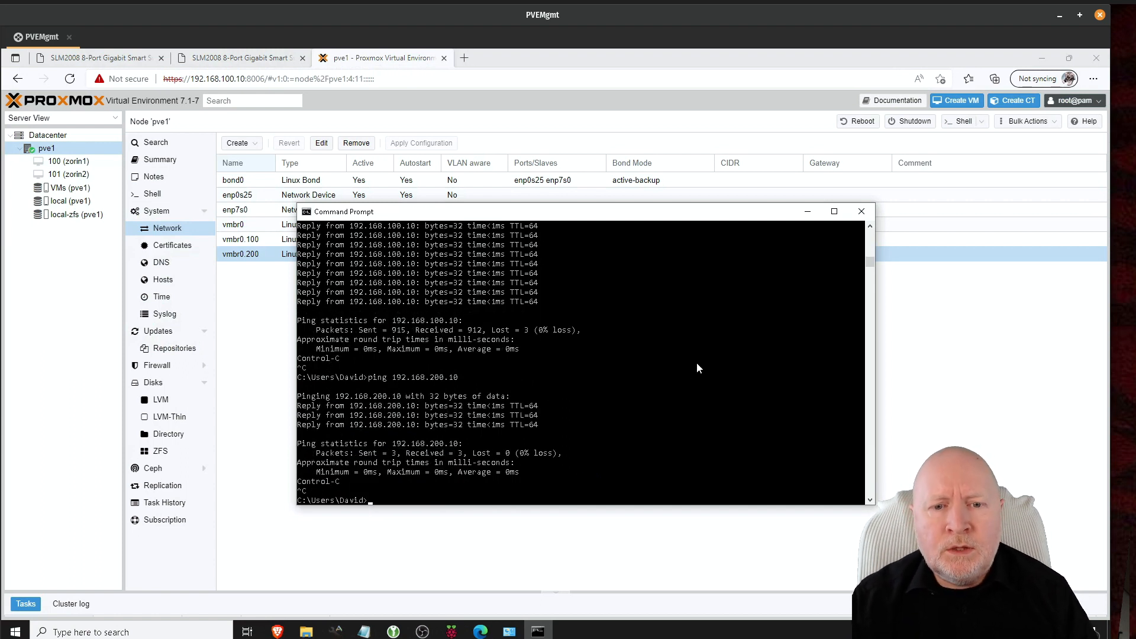
left_click(108, 59)
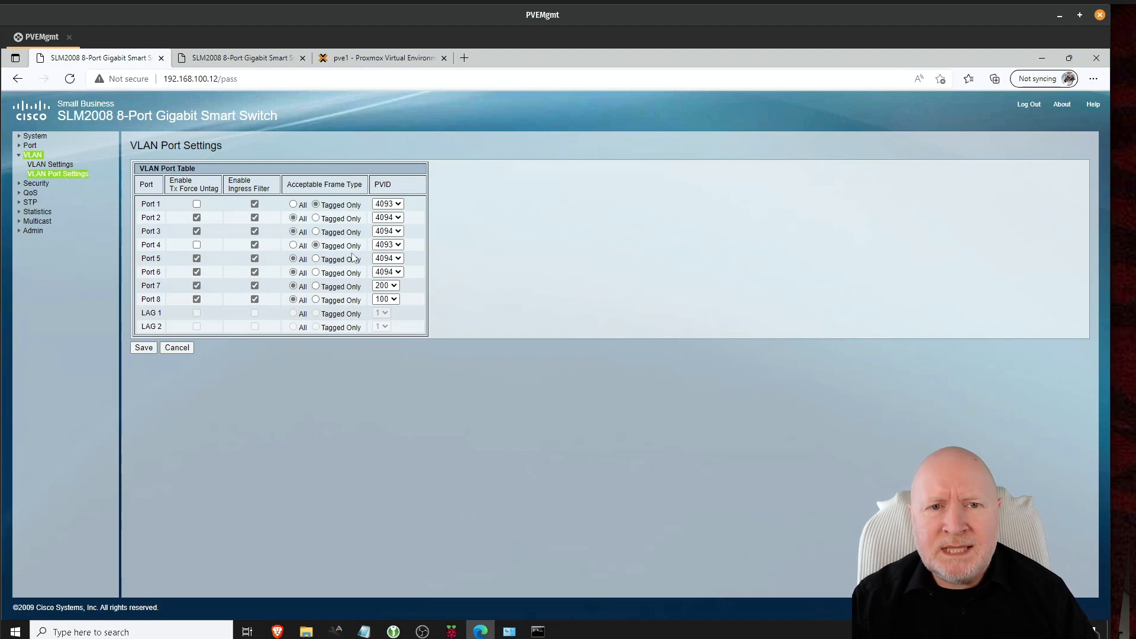
Step: Return to node pve1's Proxmox network list showing vmbr0.100 and vmbr0.200
left_click(359, 60)
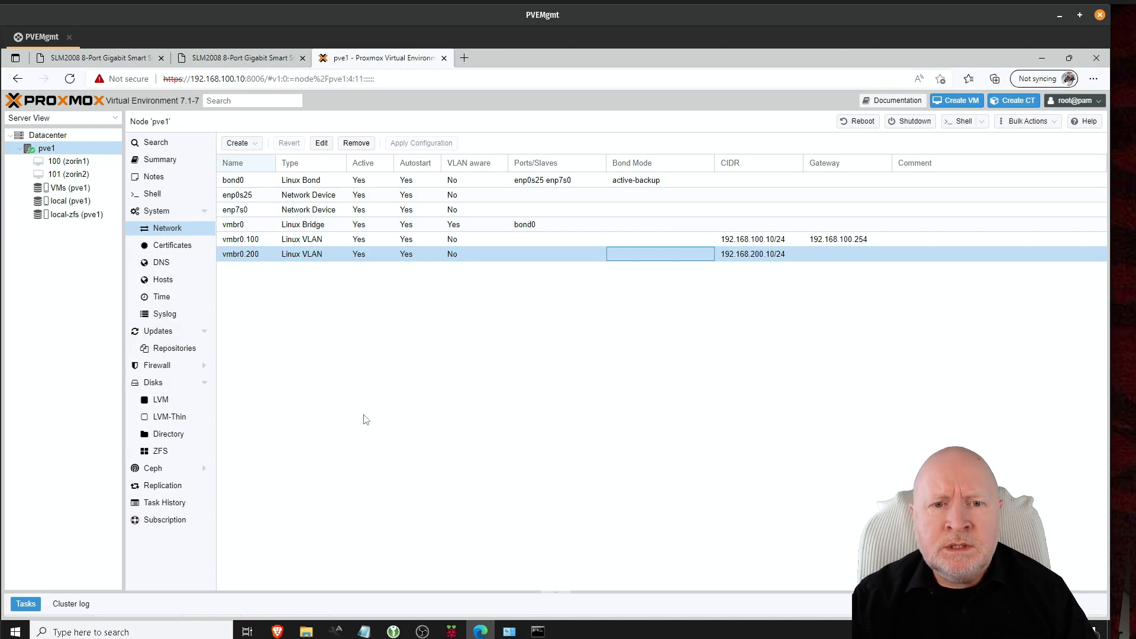
left_click(538, 631)
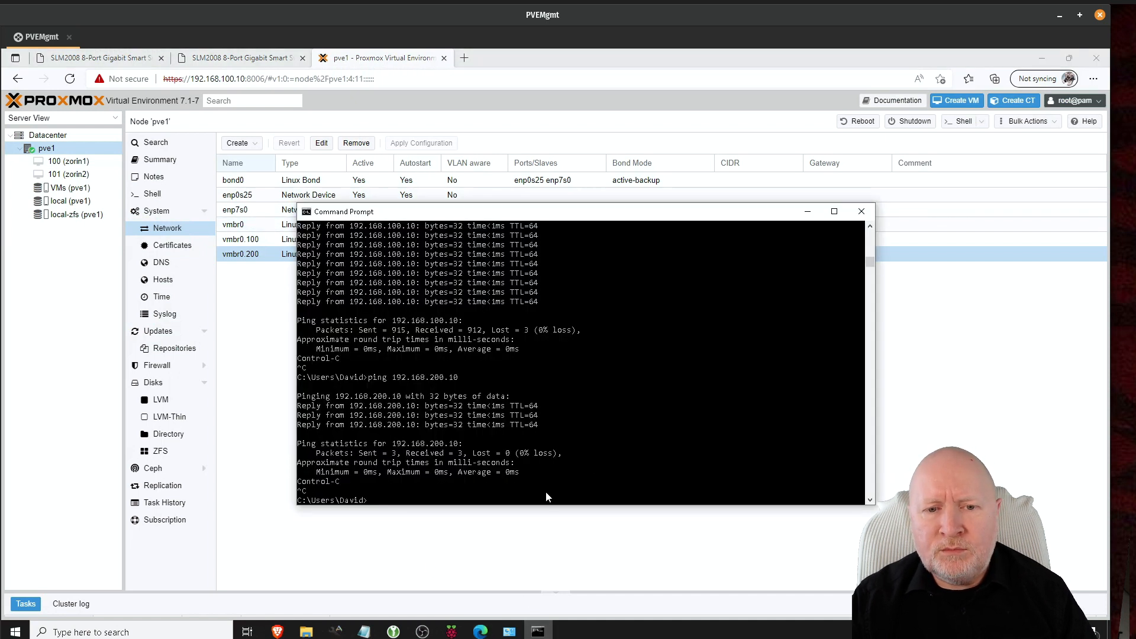
left_click(389, 69)
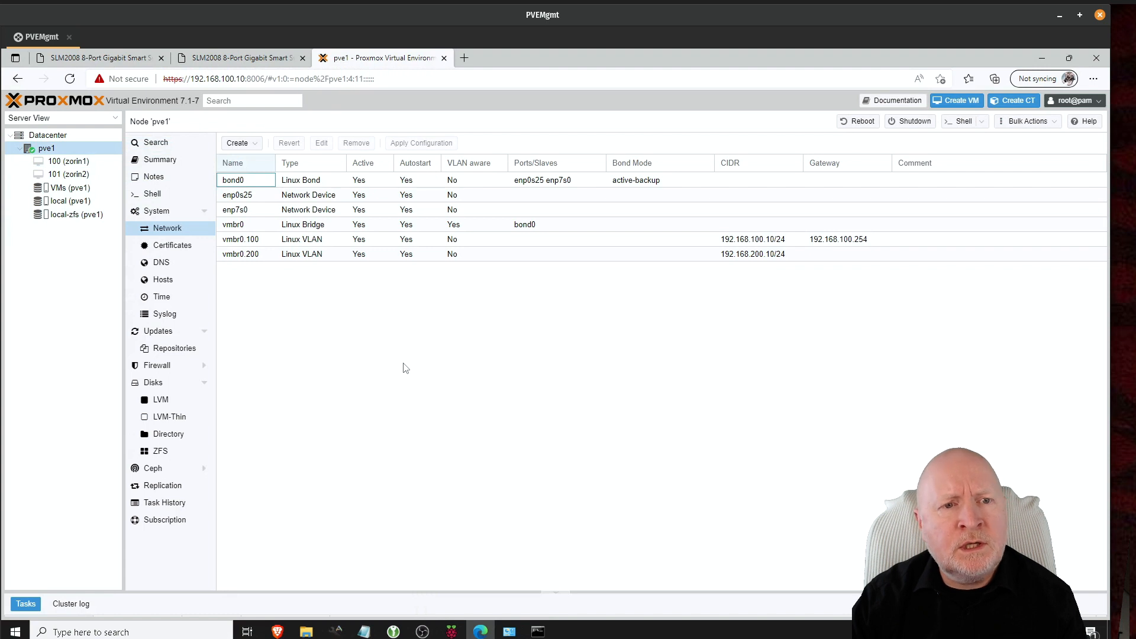
Step: Select network device net0 in VM 100 (zorin1)'s hardware list
left_click(63, 166)
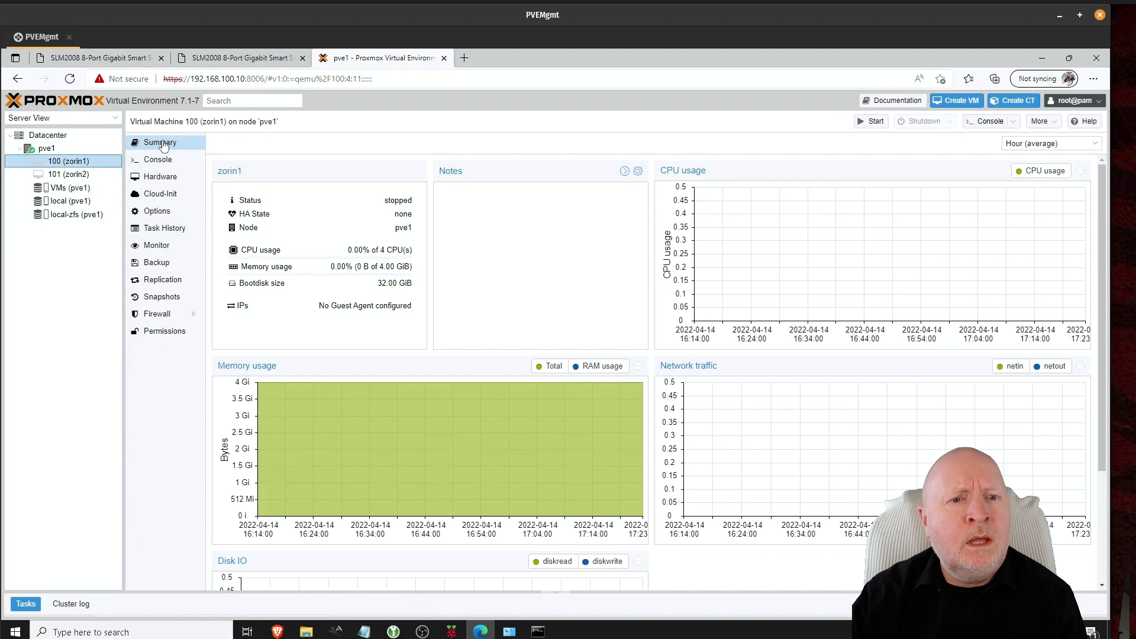
left_click(159, 178)
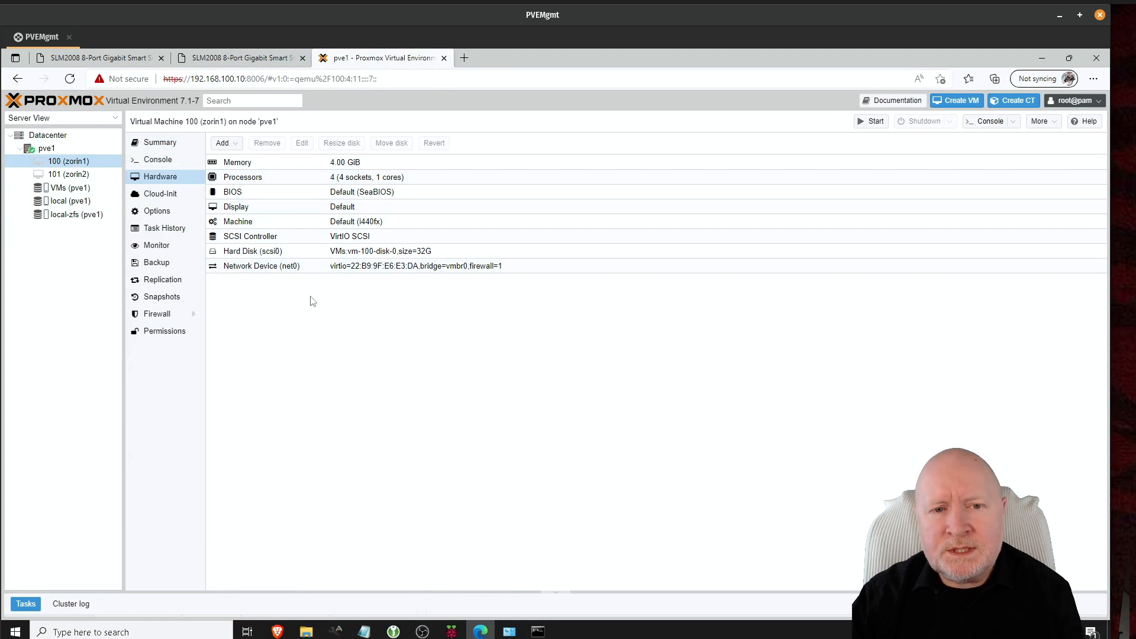
left_click(258, 269)
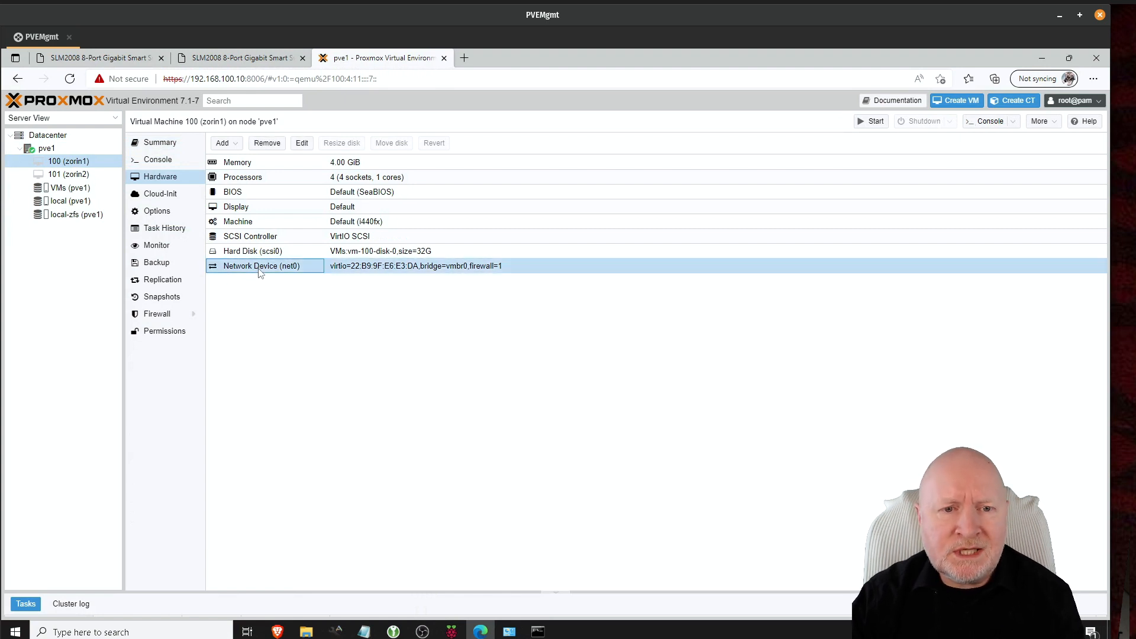
Step: Give net0 VLAN tag 100 in the Edit: Network Device dialog
left_click(302, 144)
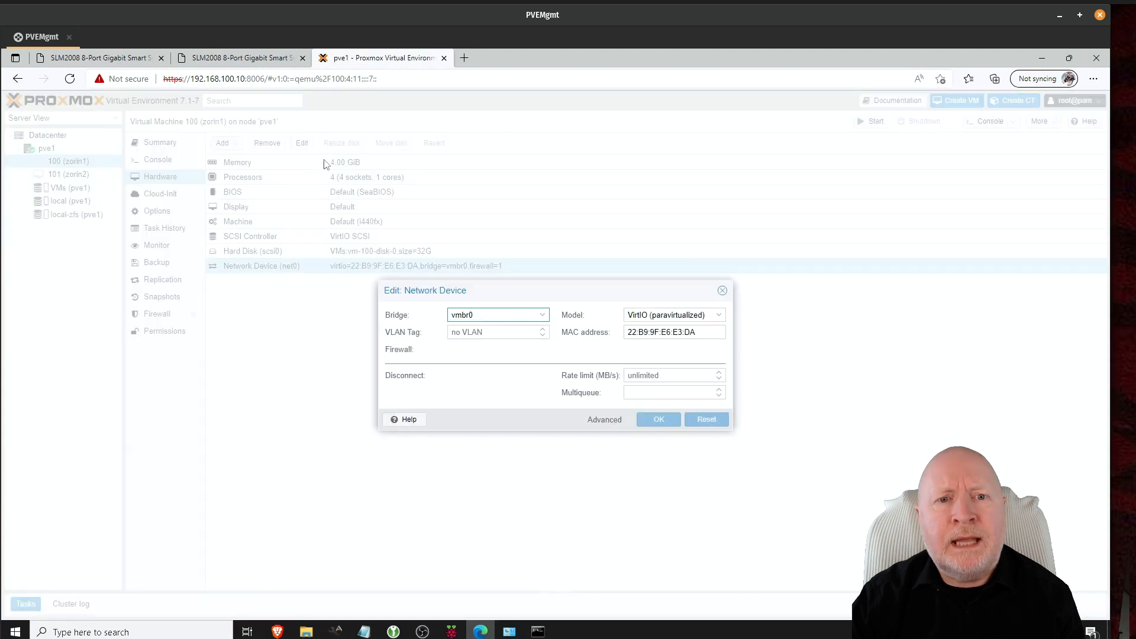
left_click(473, 343)
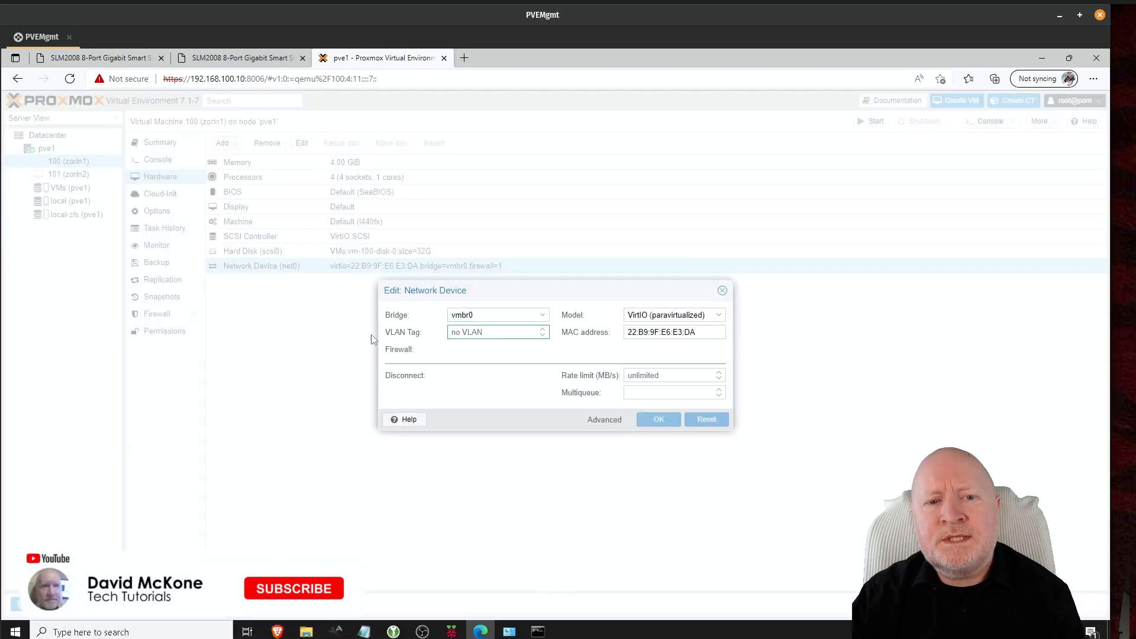
type("1")
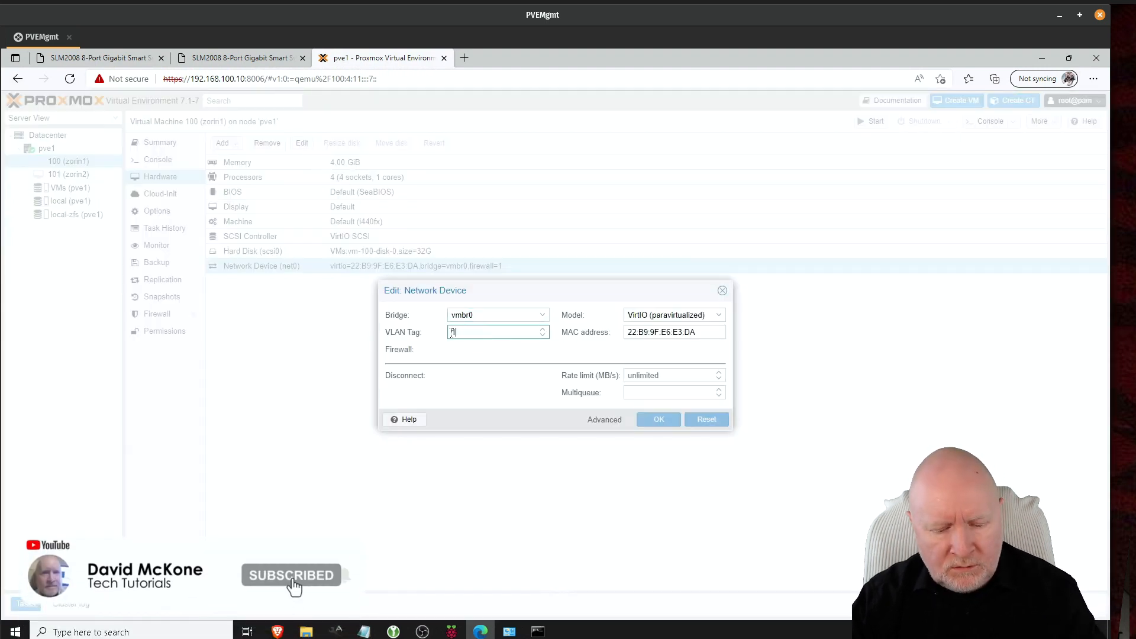
type("00")
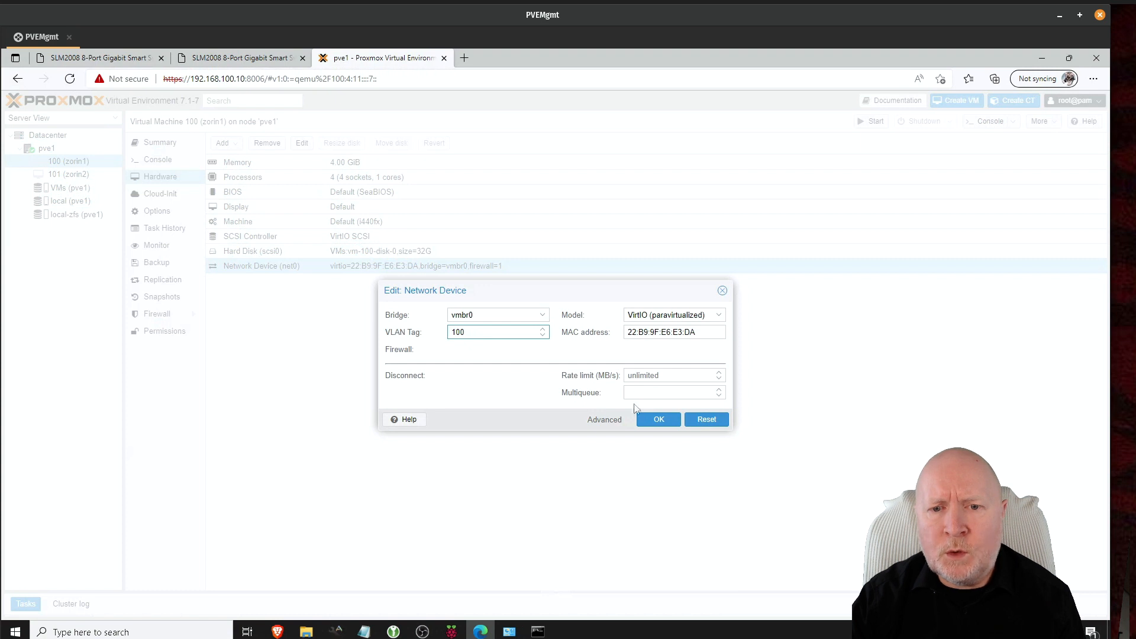
left_click(649, 422)
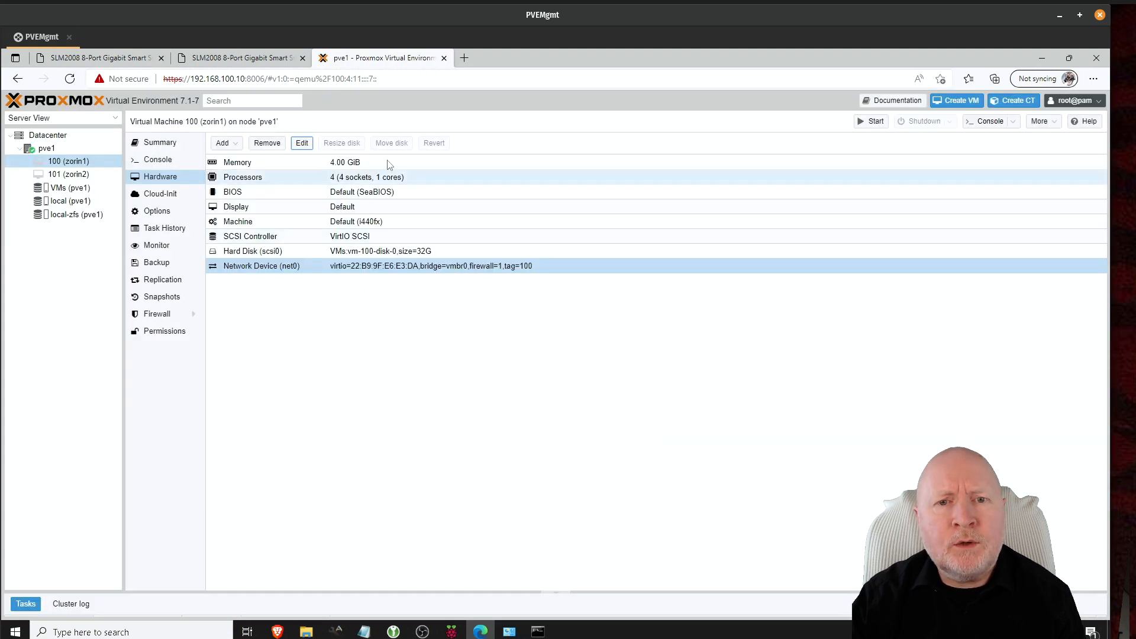
Step: Start VM 100 (zorin1), then view node pve1's network list
left_click(870, 121)
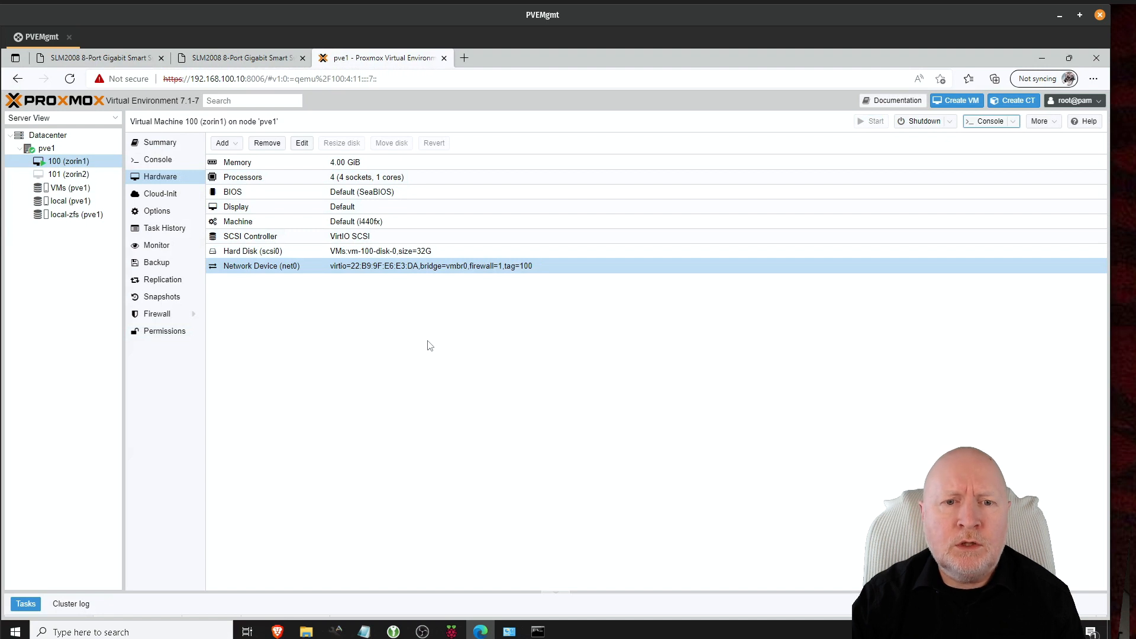
left_click(93, 148)
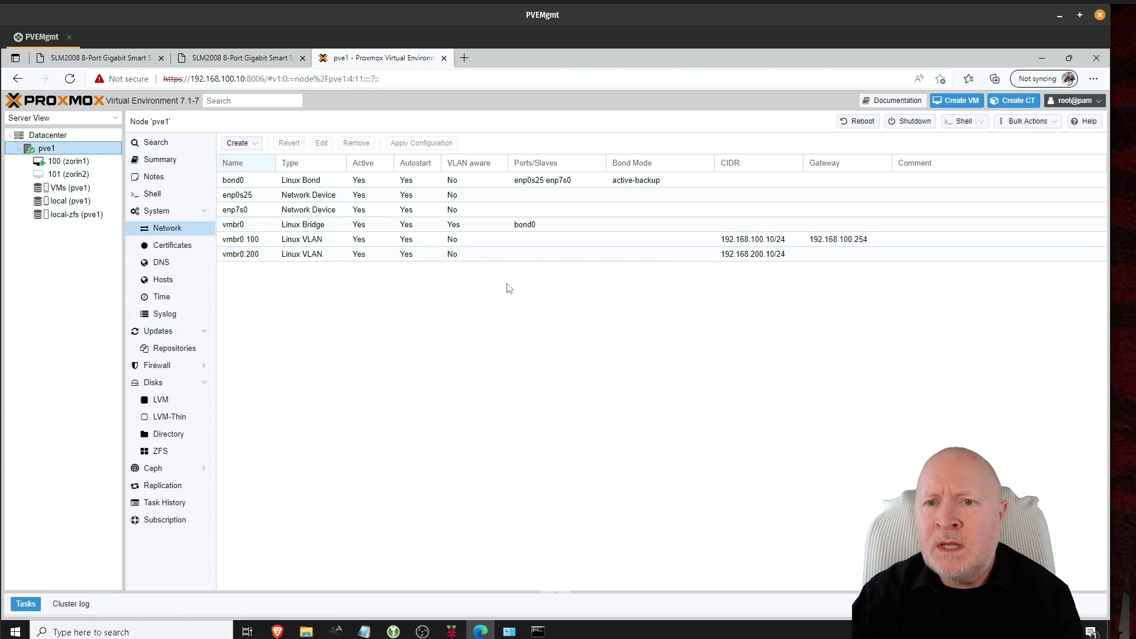
Step: Open VM 100 (zorin1)'s noVNC console showing the Zorin login screen
left_click(90, 161)
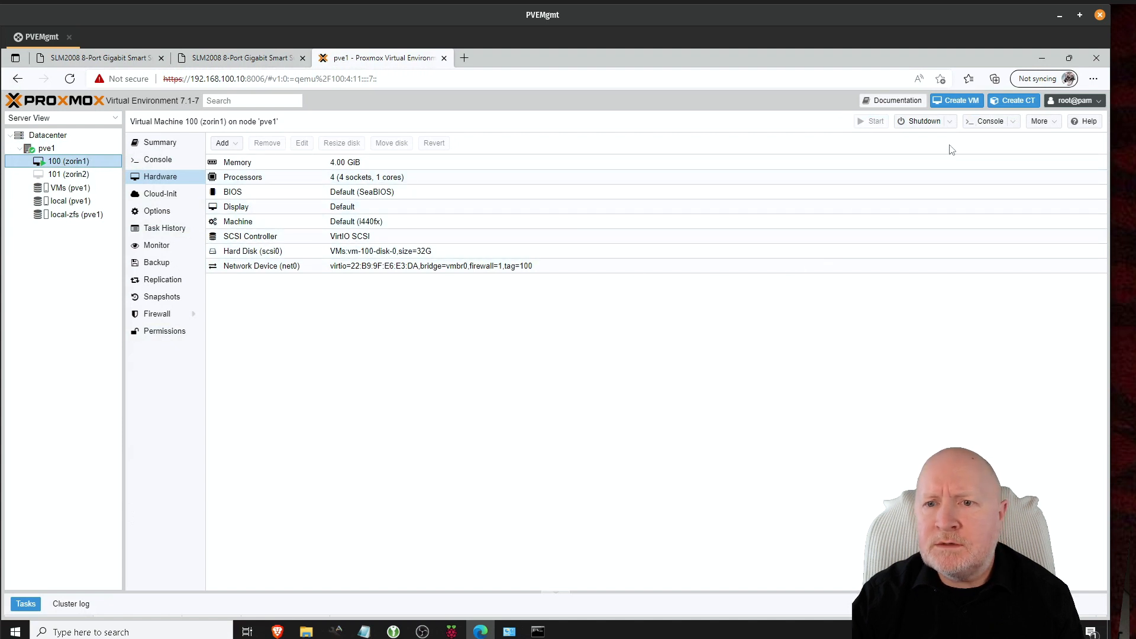
left_click(983, 122)
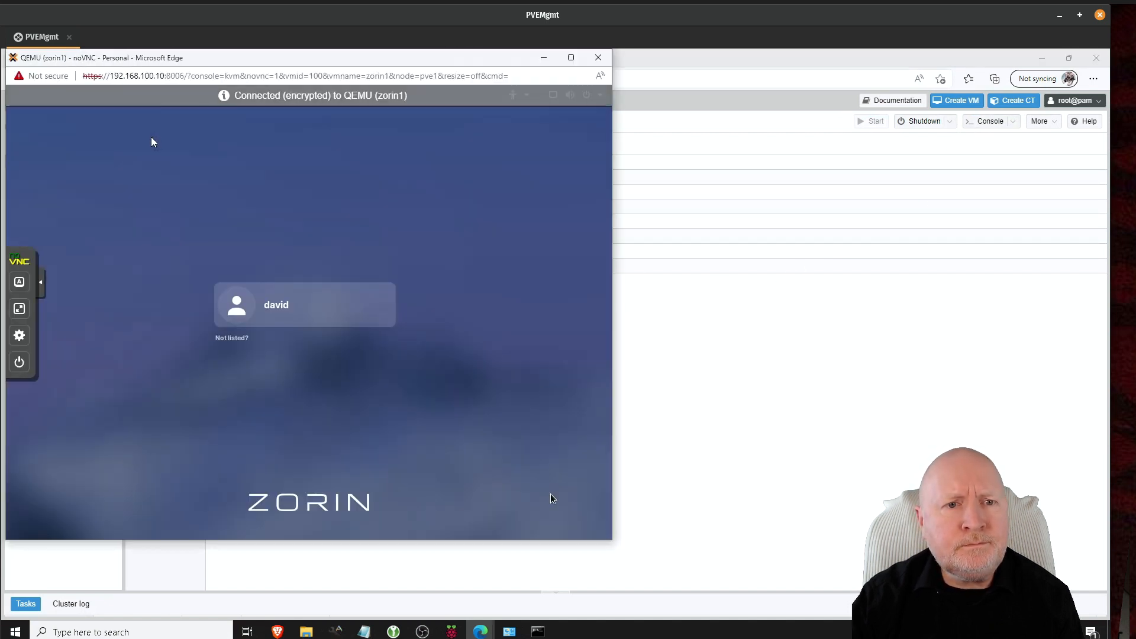
Step: Log in to the zorin1 desktop by selecting the user account and entering its password
left_click(246, 297)
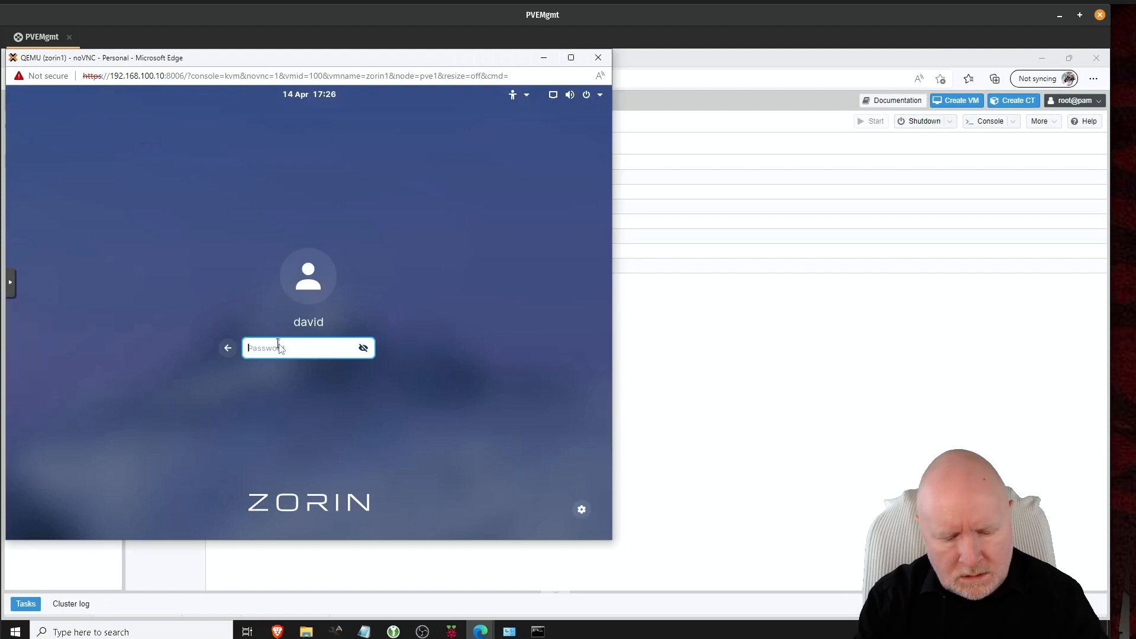
type("*********")
key("Return")
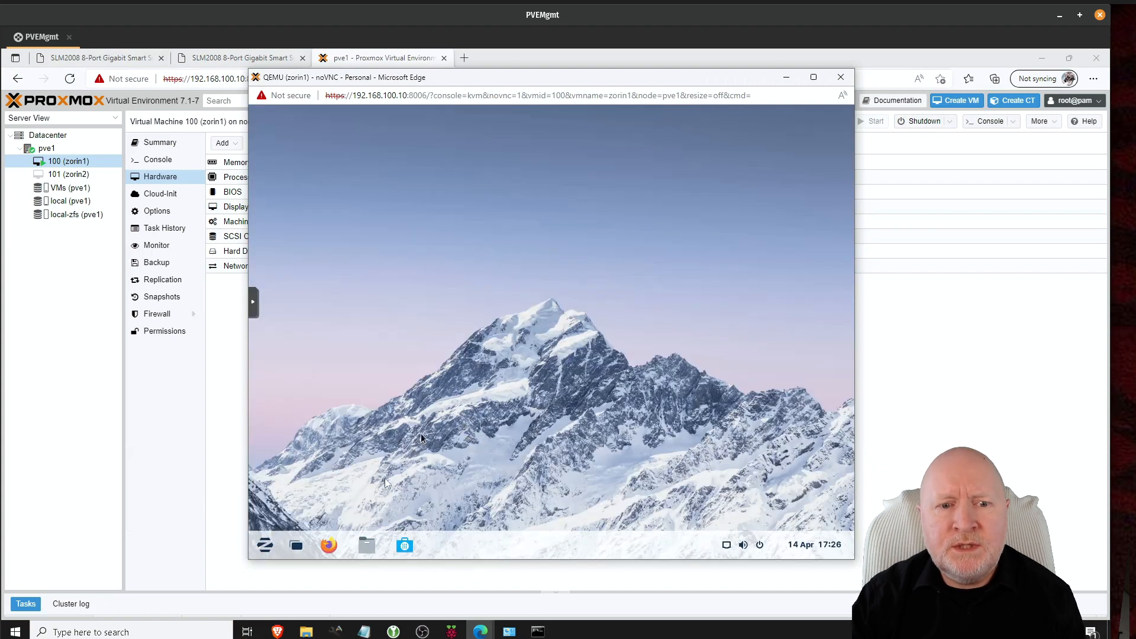
Step: Launch Terminal from the Zorin menu and run 'ip addr' to confirm the address 192.168.100.50
left_click(265, 544)
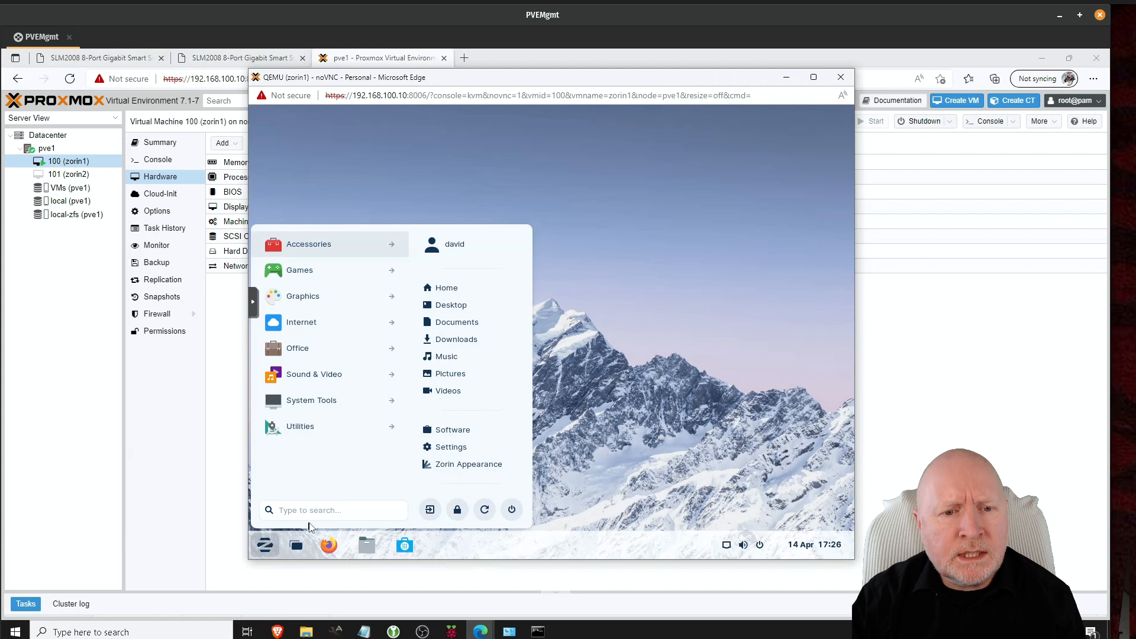
left_click(309, 513)
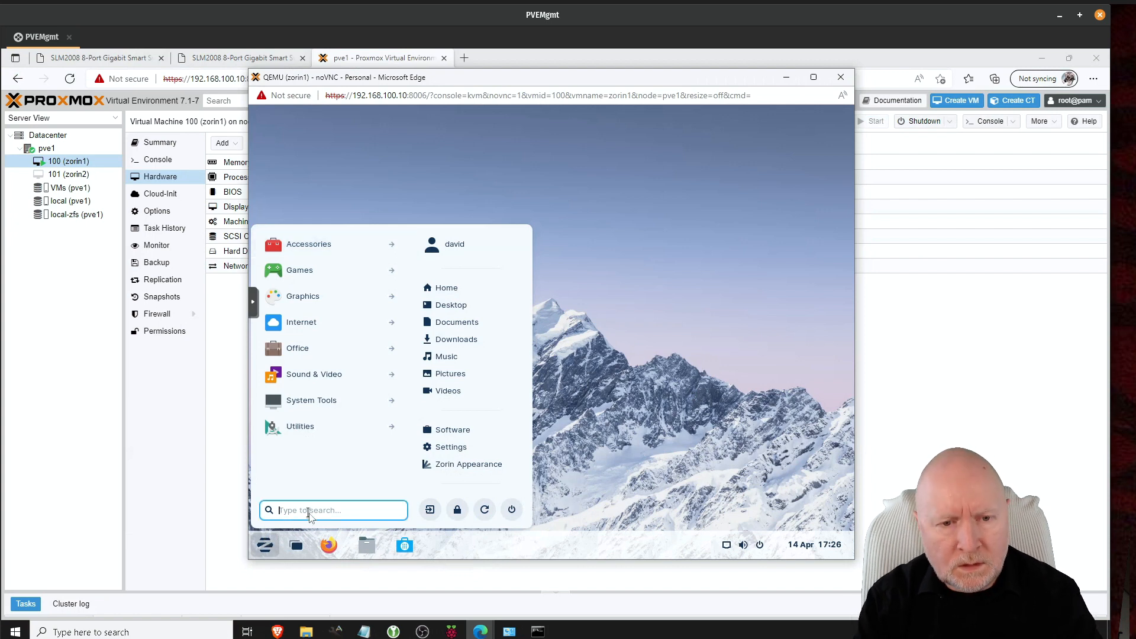
type("term")
left_click(344, 253)
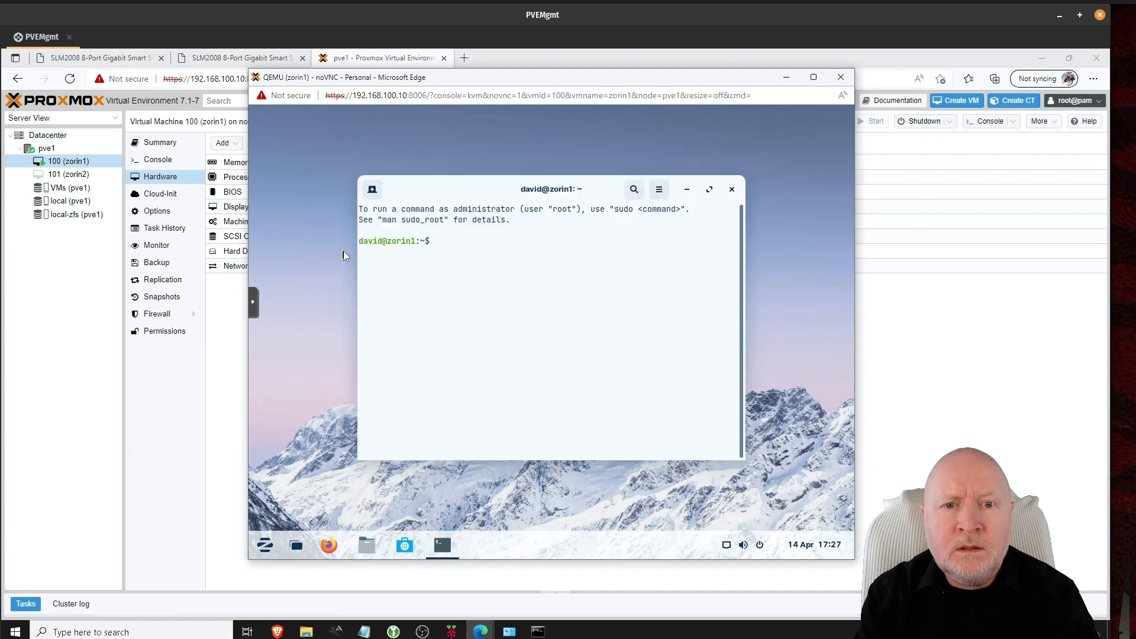
type("ip addr")
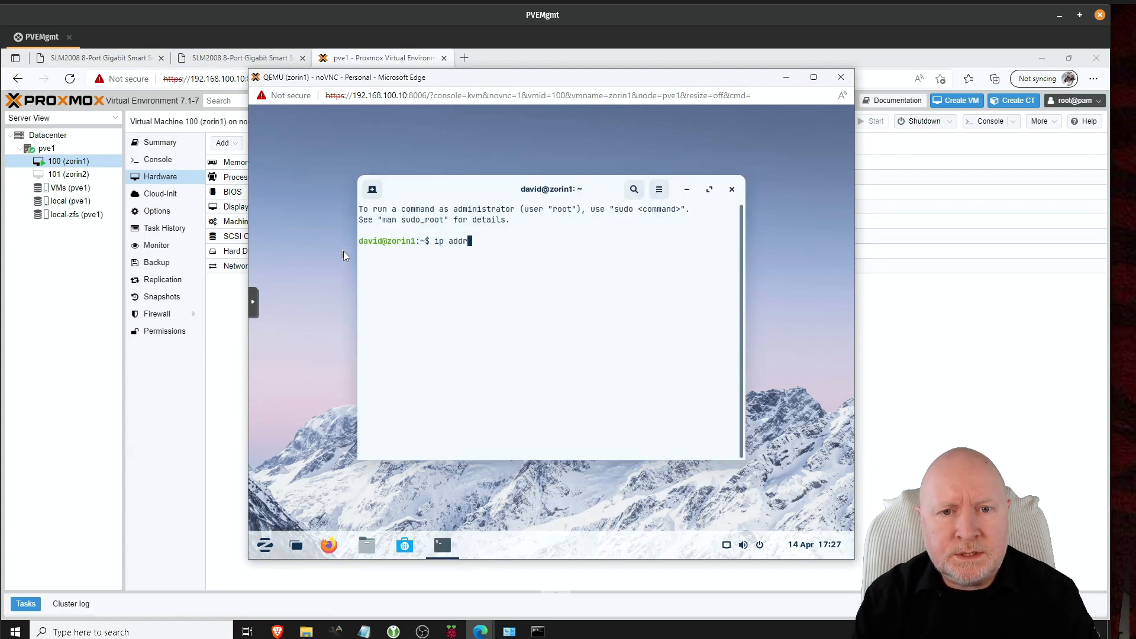
key("Return")
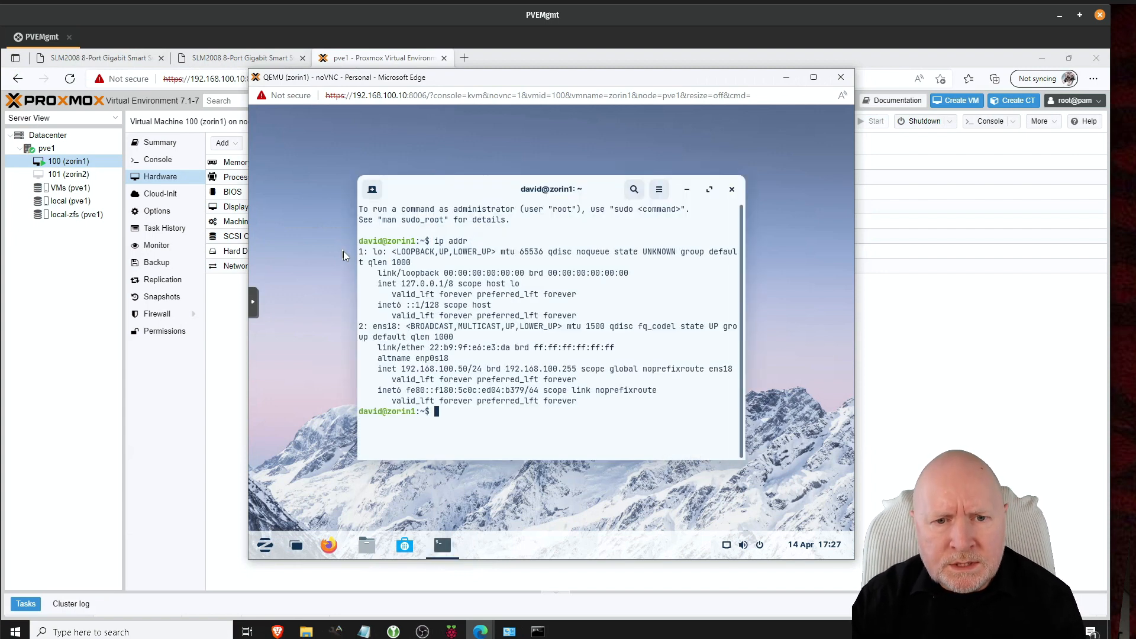
Step: Ping 192.168.100.12 successfully, then try 192.168.100.14, which is unreachable
type("pi")
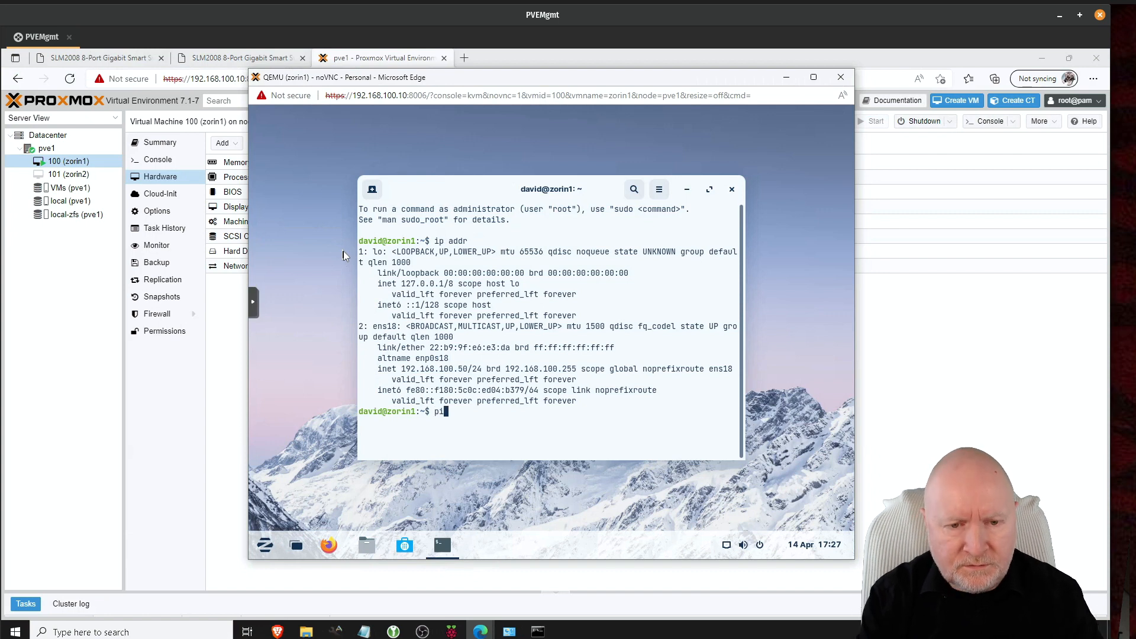
type("ng 192.168.100.")
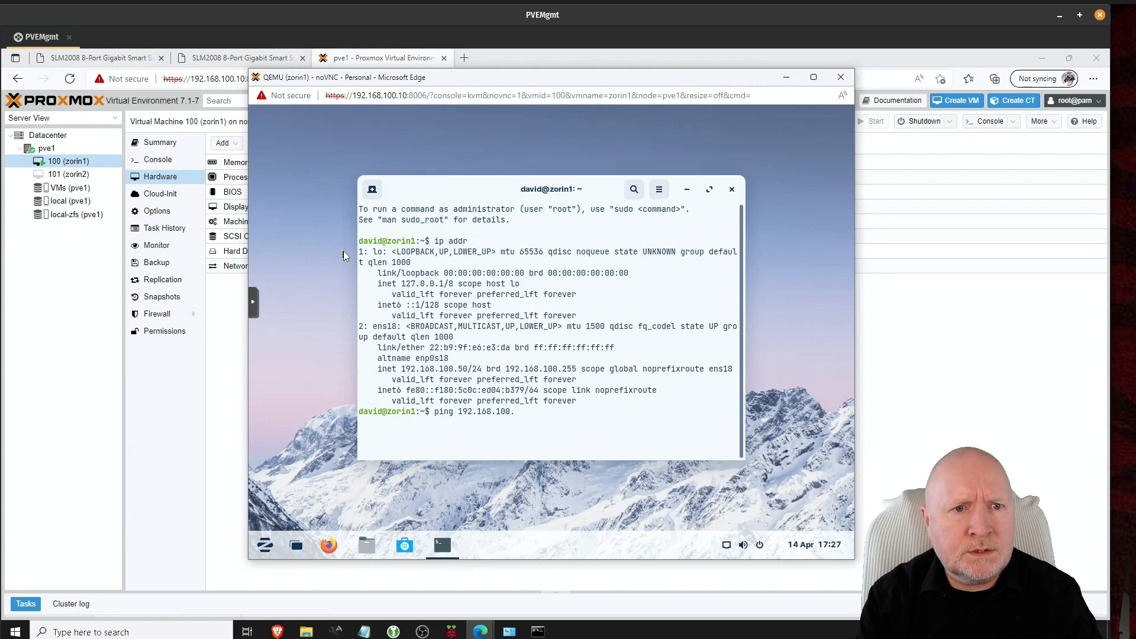
type("12")
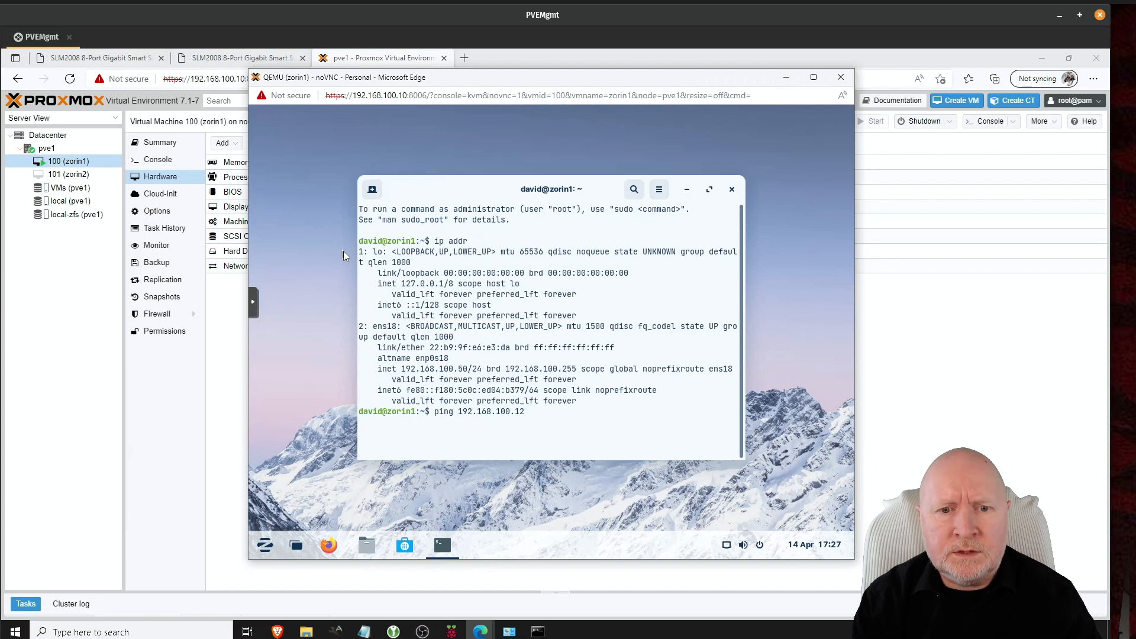
key("Return")
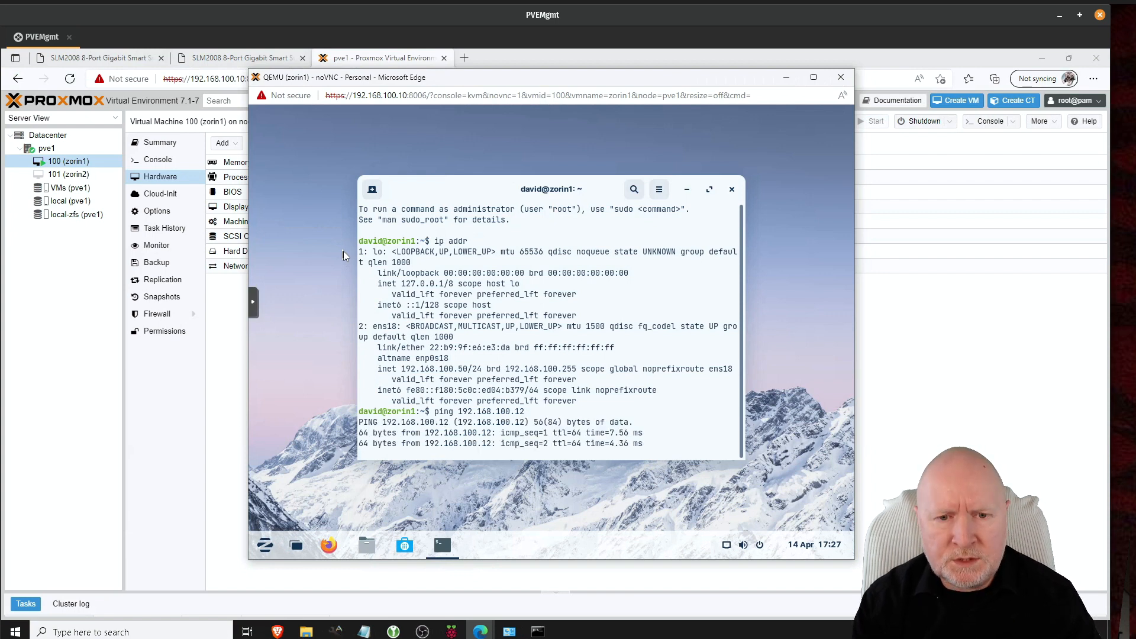
key("ctrl+c")
key("Up")
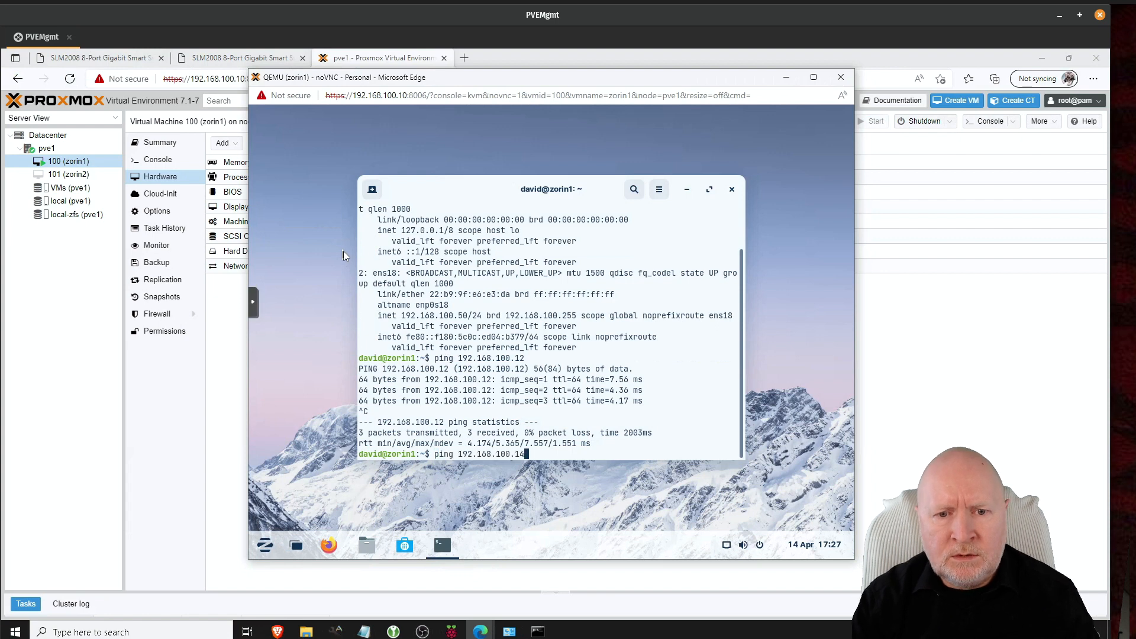
key("Return")
key("ctrl+c")
Step: Ping 192.168.100.13 and 192.168.100.10, both replying
type("[")
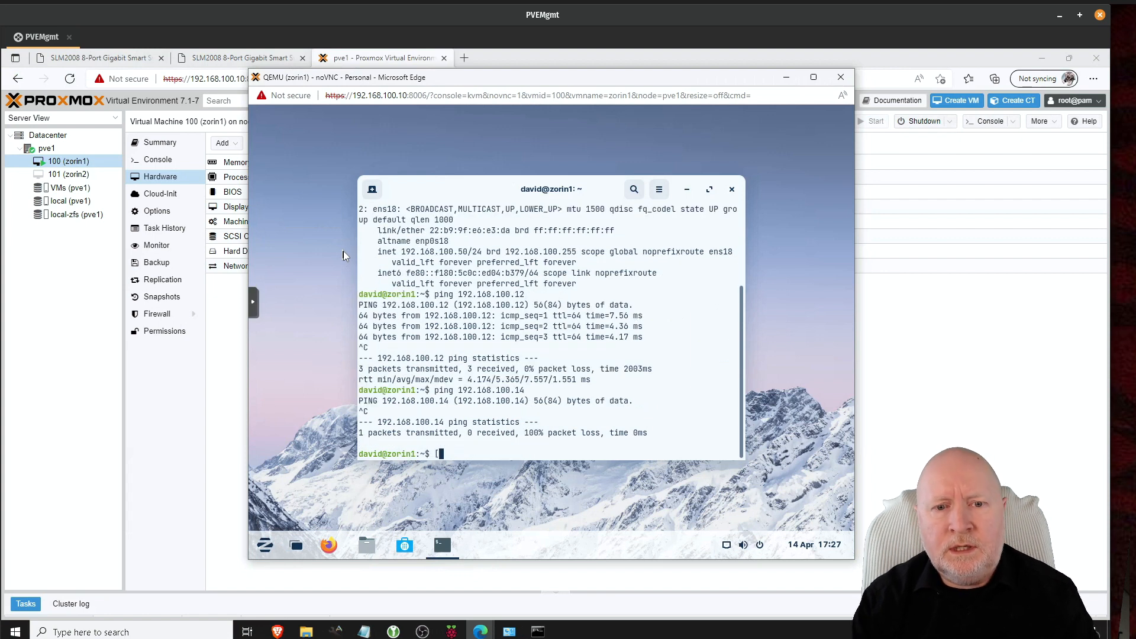
key("Up")
key("BackSpace")
key("BackSpace")
type("13")
key("Return")
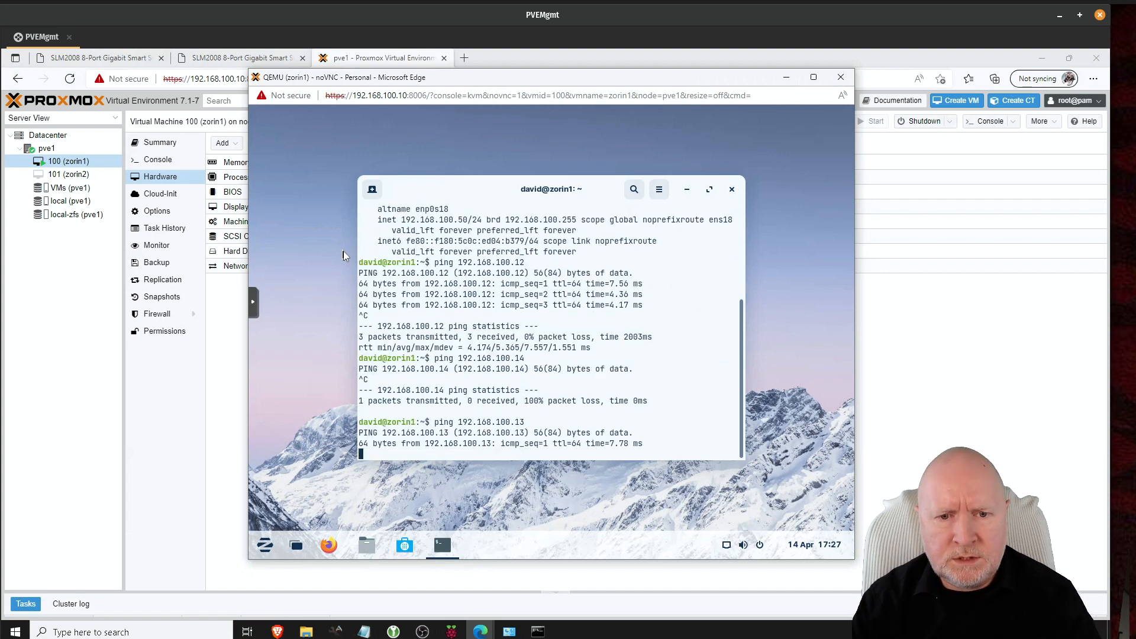
key("ctrl+c")
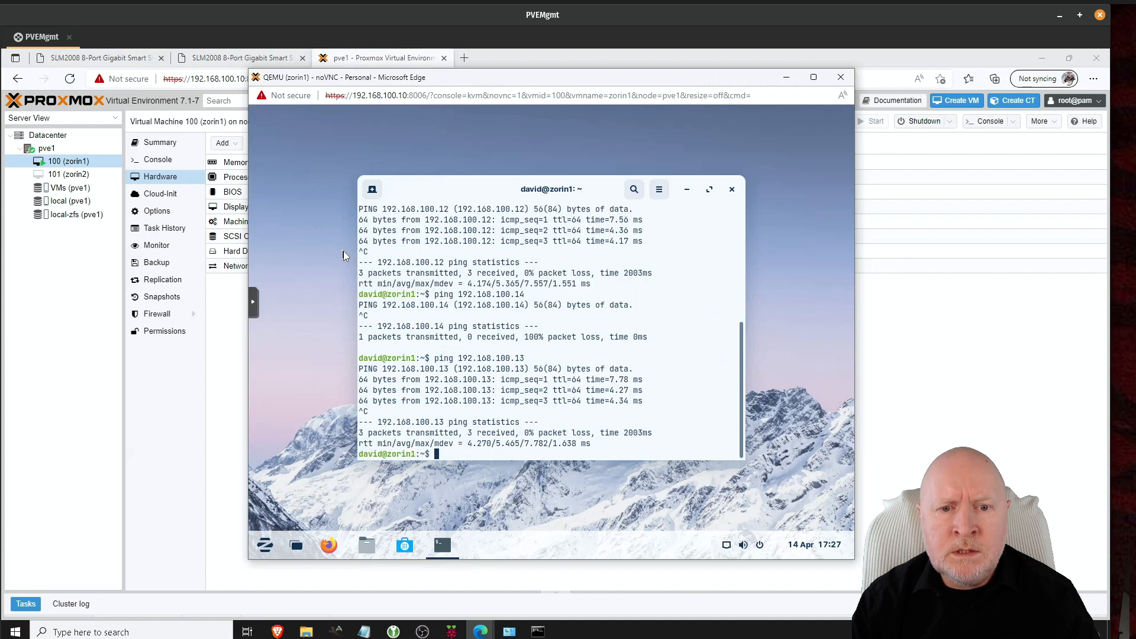
key("Up")
key("BackSpace")
key("BackSpace")
type("100.10")
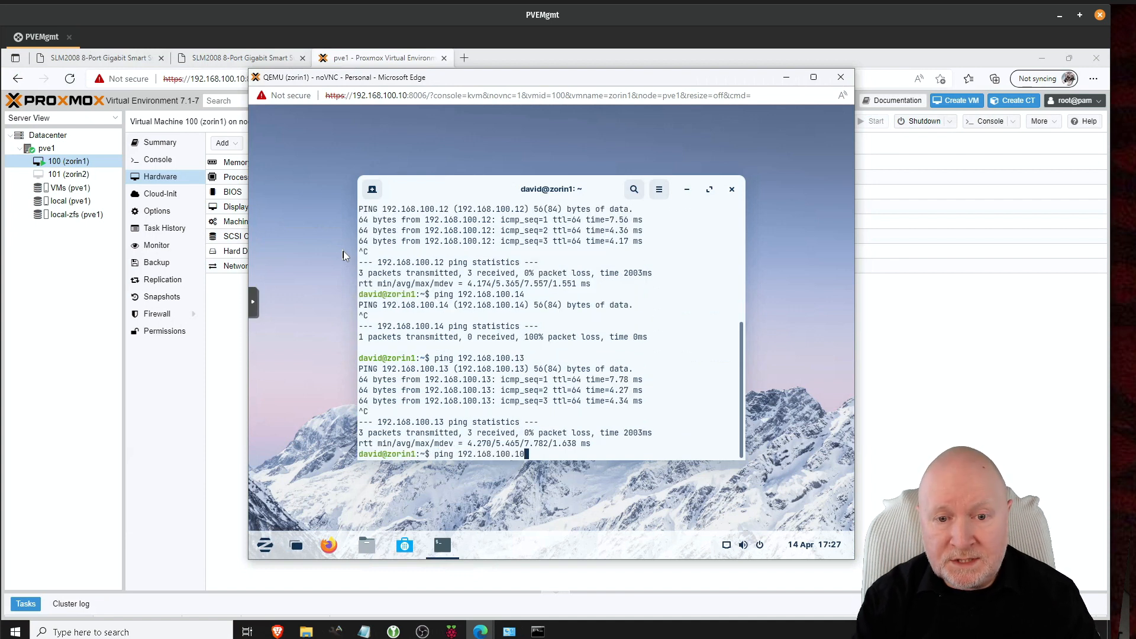
key("Return")
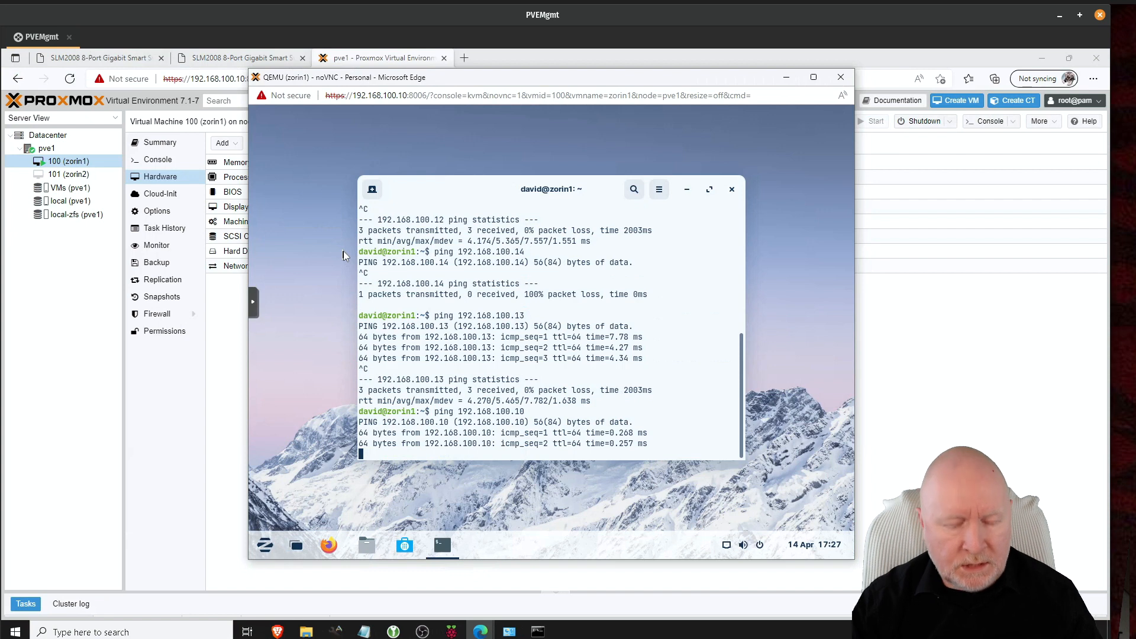
key("ctrl+c")
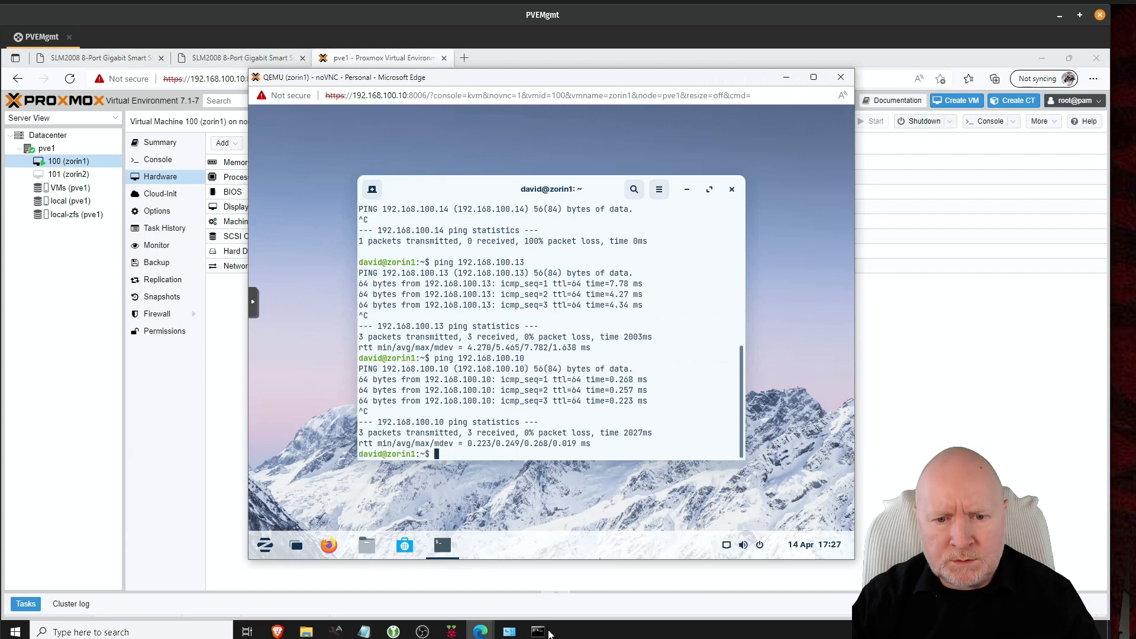
left_click(538, 632)
Step: From Windows Command Prompt, ping 192.168.100.50 for four replies with 0% loss, then return to the VM console
key("Up")
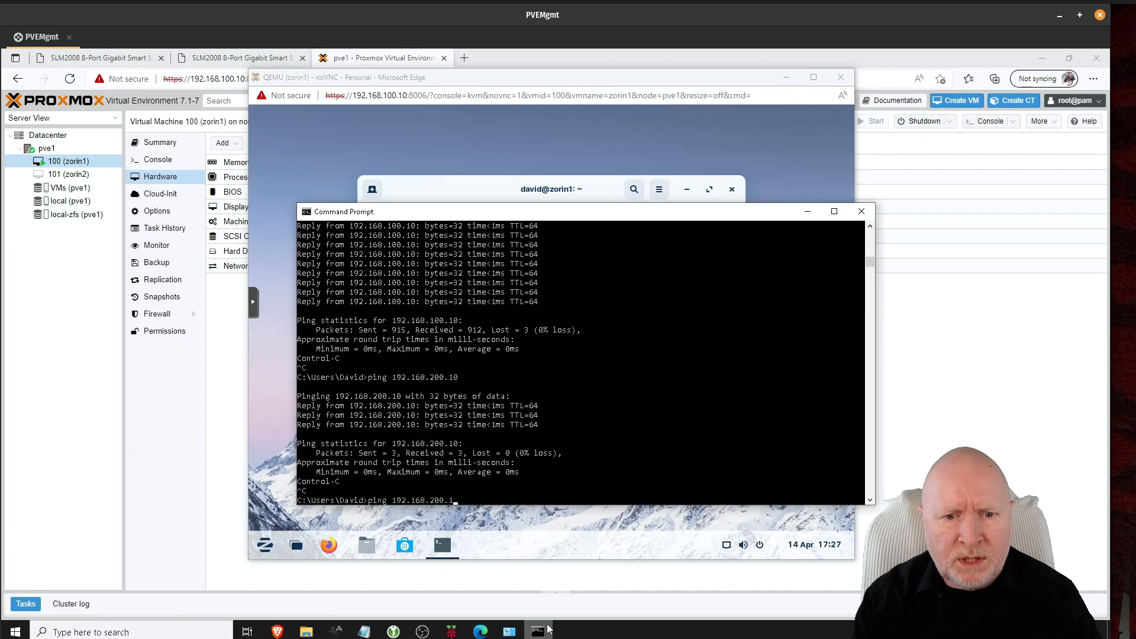
type("100")
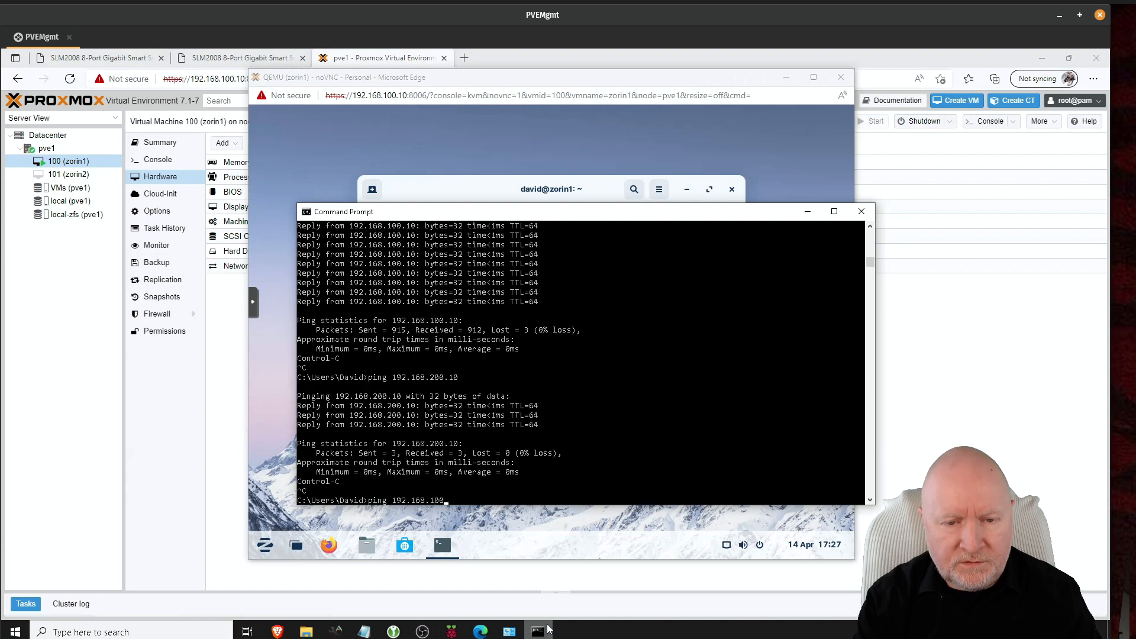
type(".50")
key("Return")
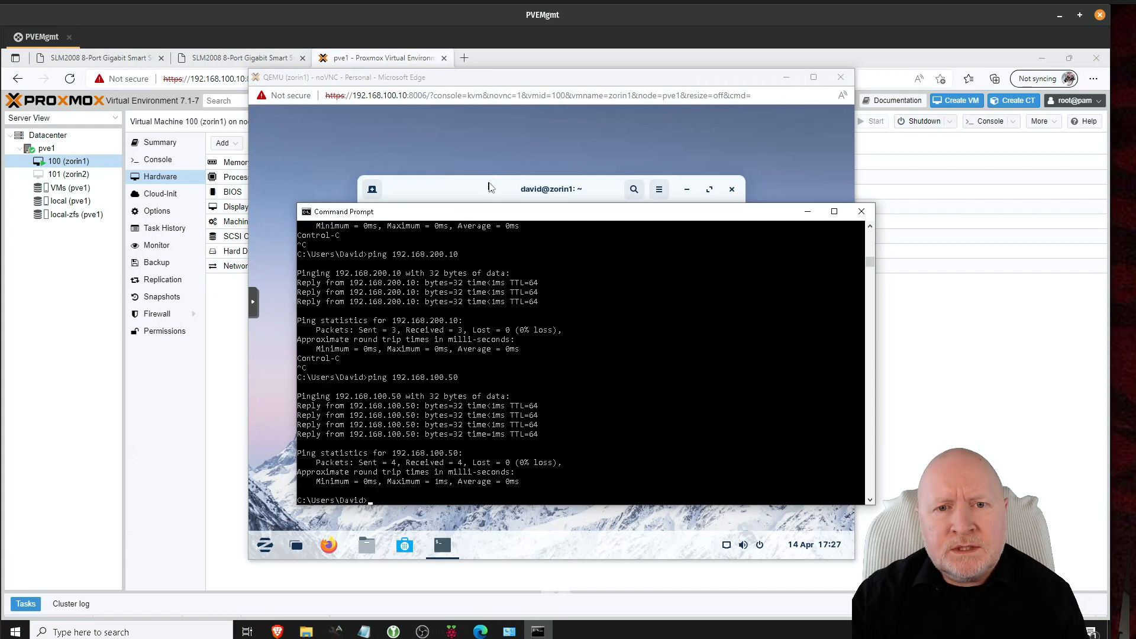
left_click(530, 534)
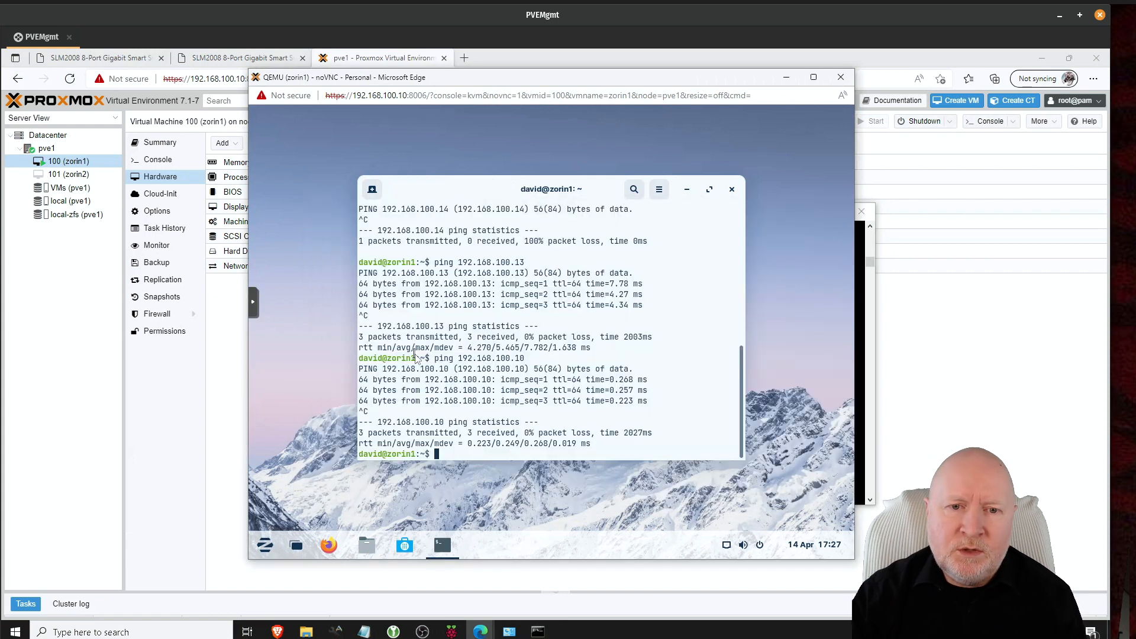